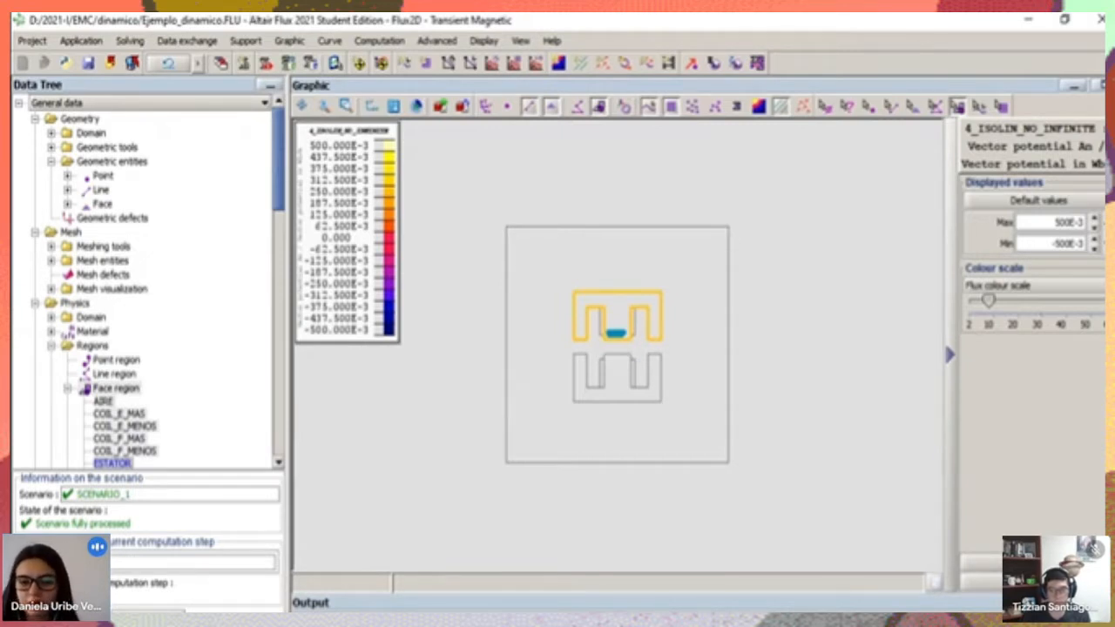
Stop sharing the screen in the Google Meet call
{"action": "left_click", "coordinate": [585, 623]}
{"action": "left_click", "coordinate": [697, 610]}
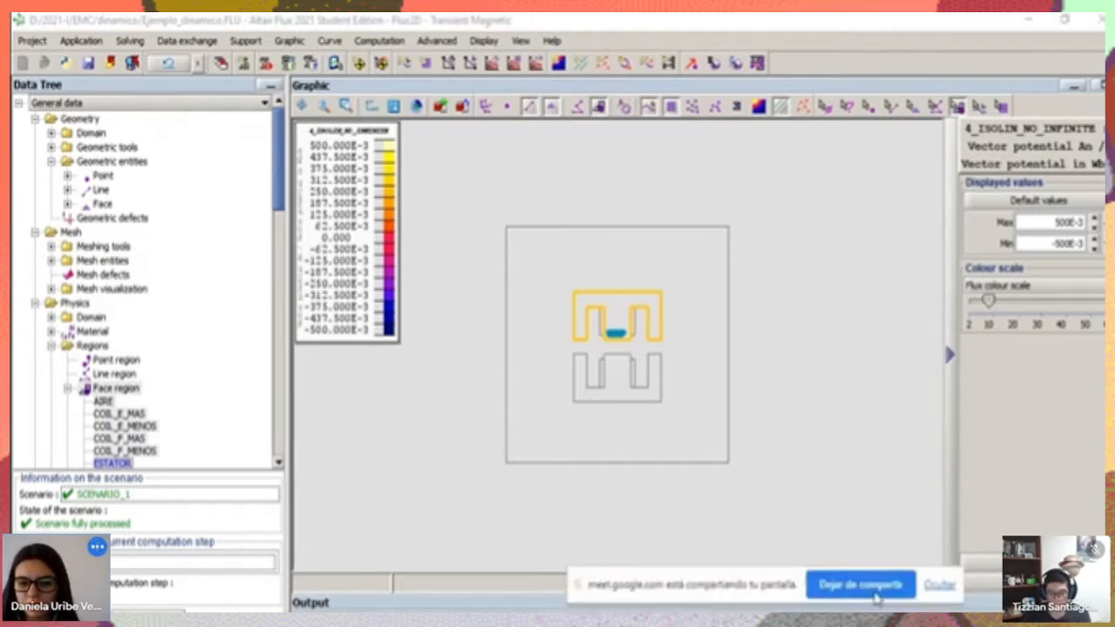
{"action": "left_click", "coordinate": [863, 585]}
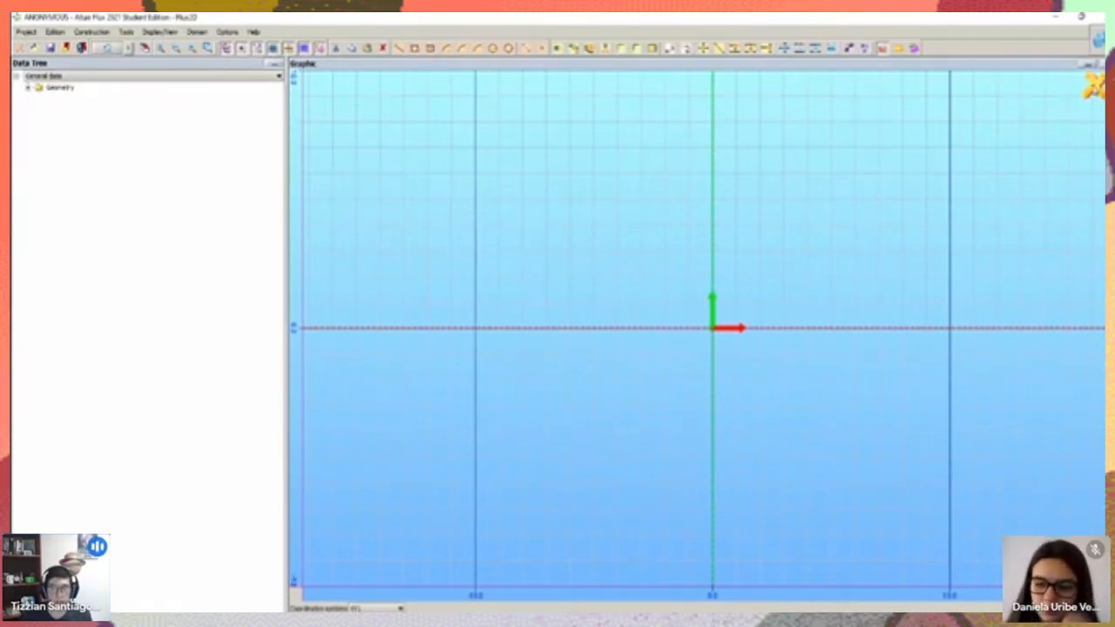
Leave the sketcher and load the certified overlay Brushless_Permanent_Magnet_Motors_V11.1.PFO
{"action": "left_click", "coordinate": [1090, 83]}
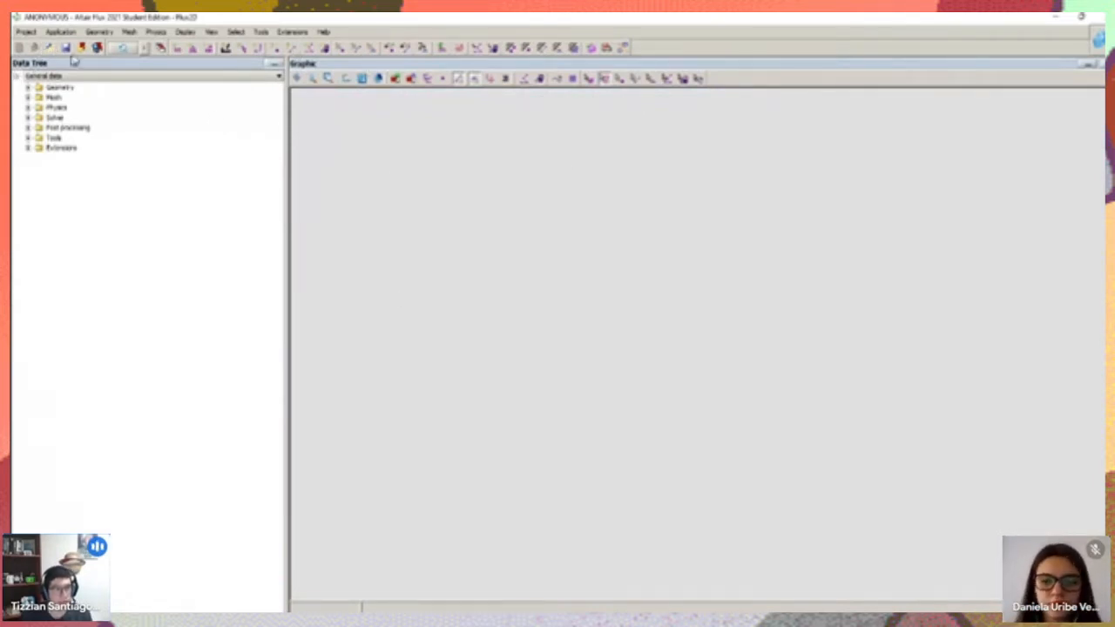
{"action": "left_click", "coordinate": [279, 35]}
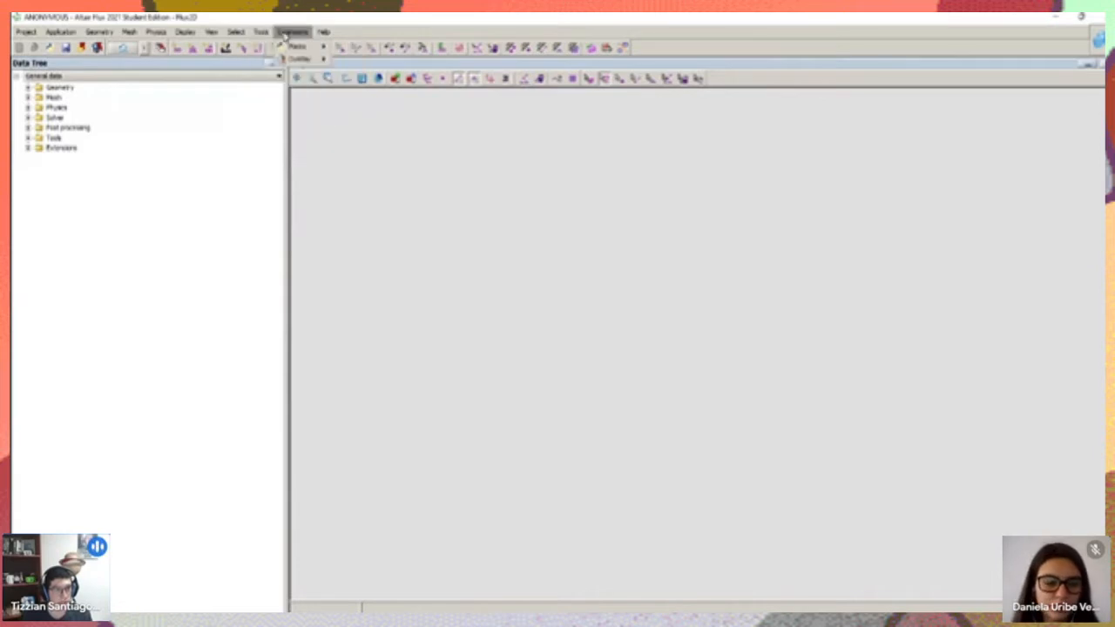
{"action": "mouse_move", "coordinate": [289, 47]}
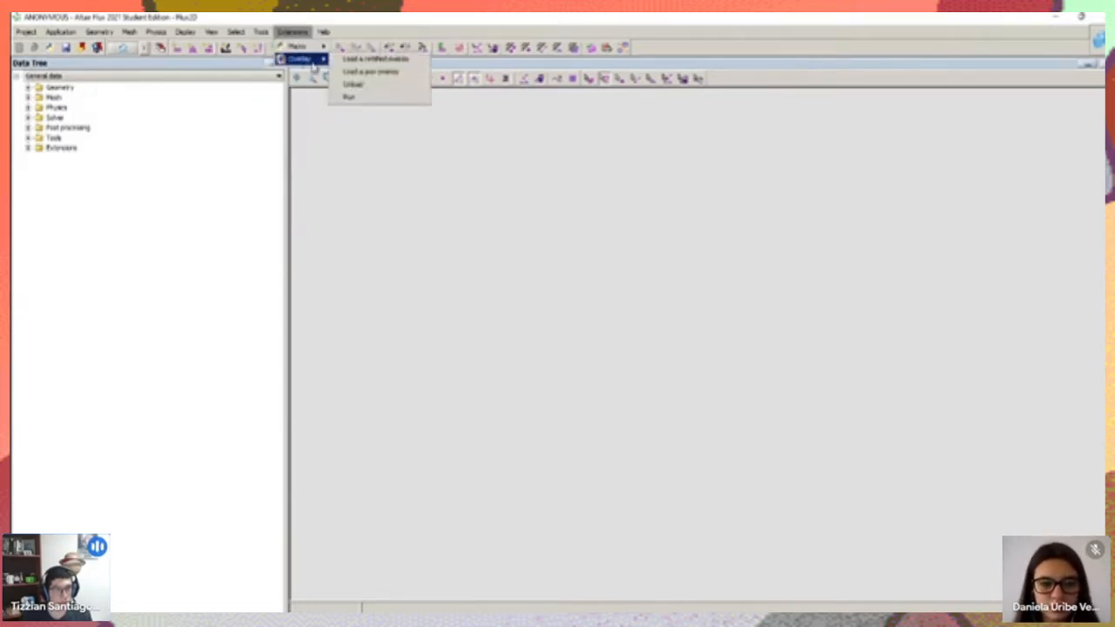
{"action": "left_click", "coordinate": [388, 59]}
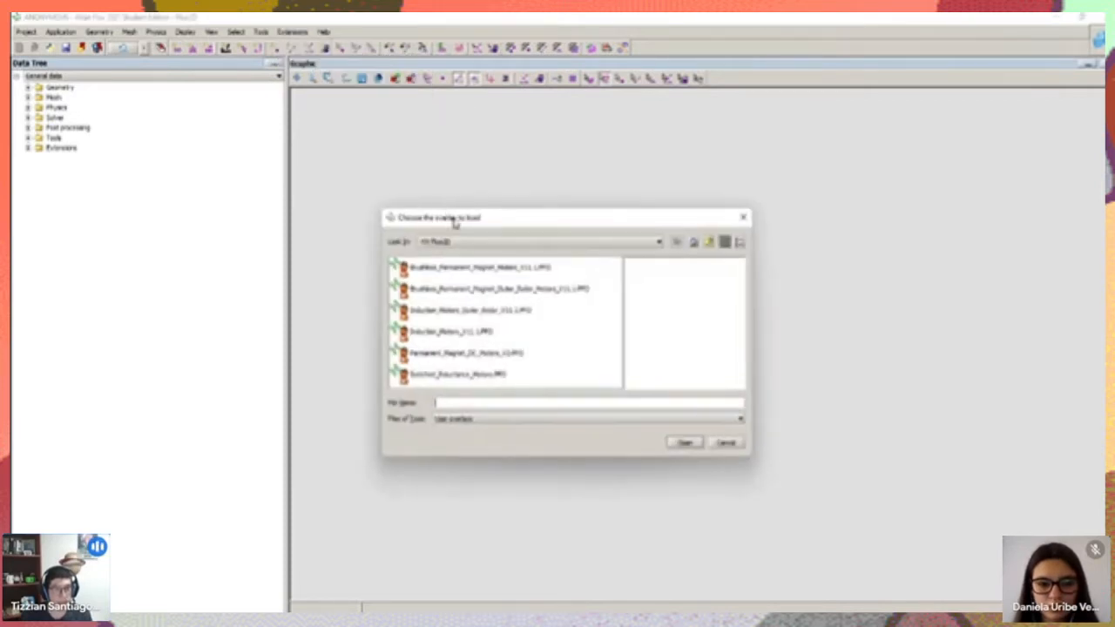
{"action": "left_click_drag", "start_coordinate": [453, 224], "coordinate": [432, 192]}
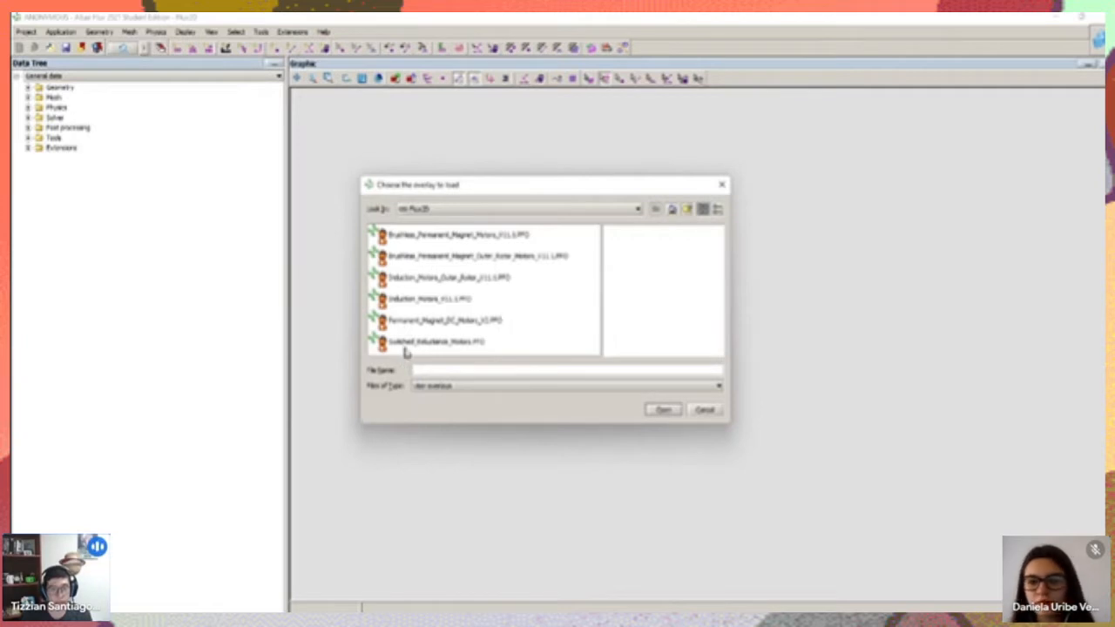
{"action": "left_click", "coordinate": [460, 240]}
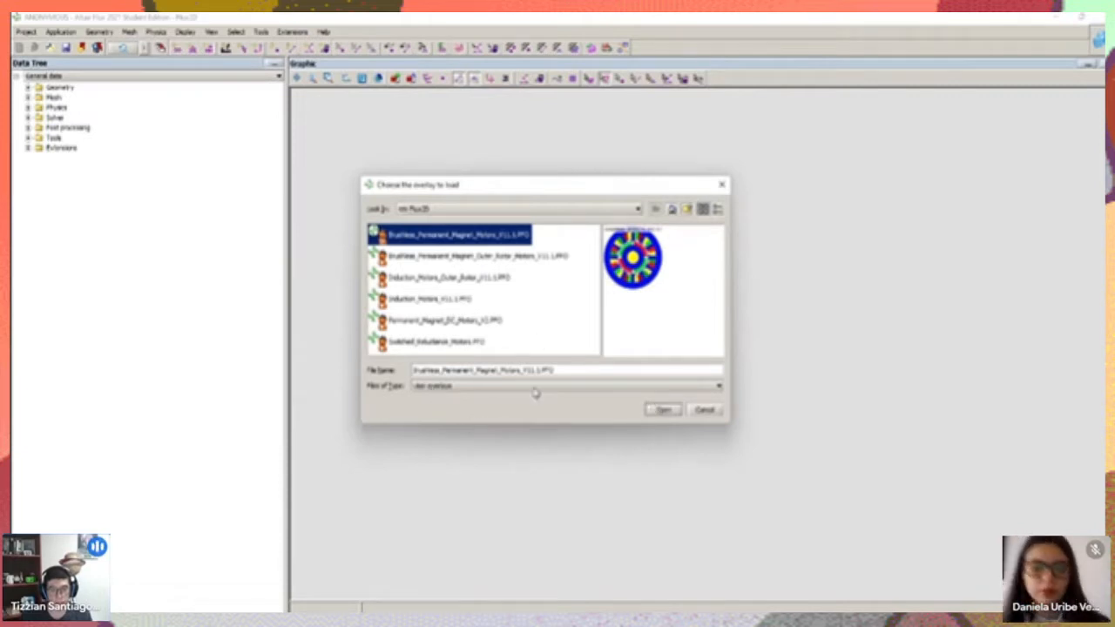
{"action": "left_click", "coordinate": [660, 409]}
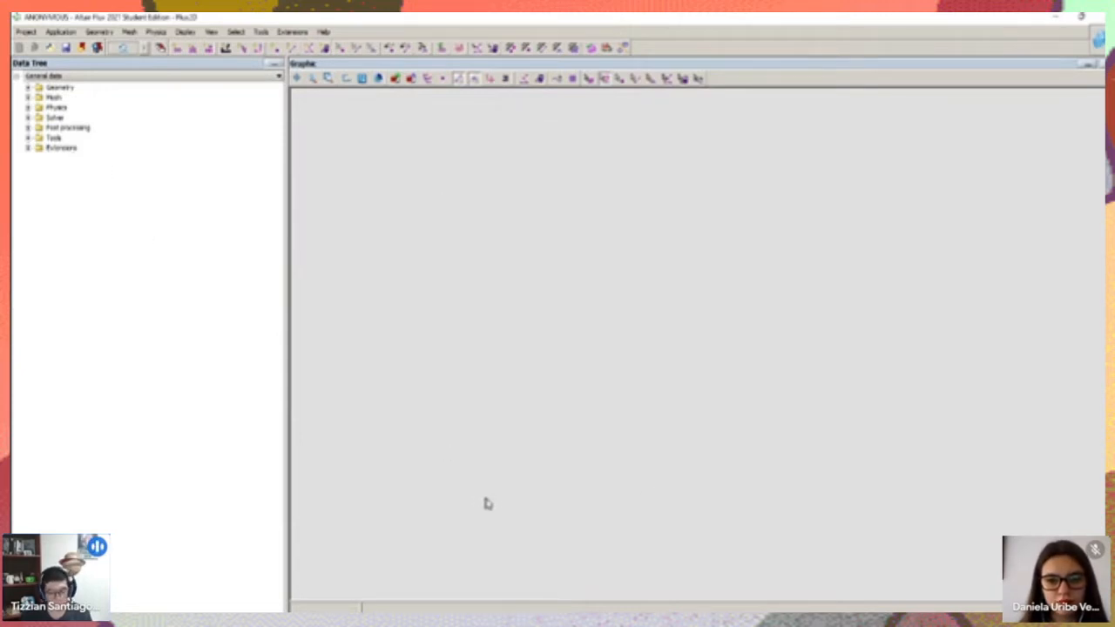
Switch to the Windows display settings, set the screen scale to 125%, and close the settings window
{"action": "key", "text": "super"}
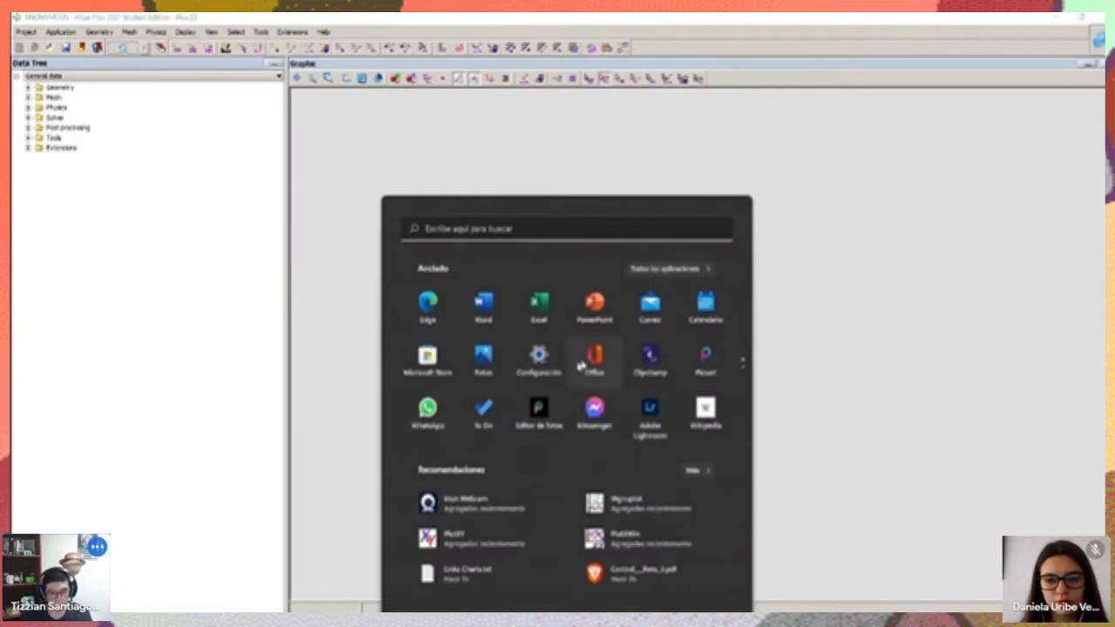
{"action": "left_click", "coordinate": [539, 359]}
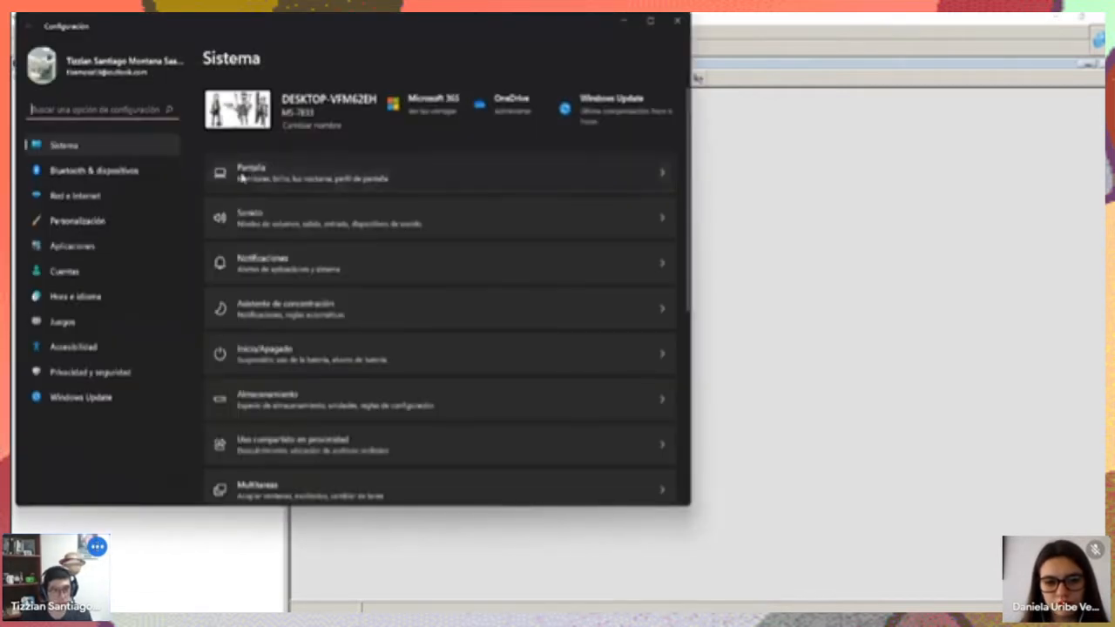
{"action": "left_click", "coordinate": [243, 179]}
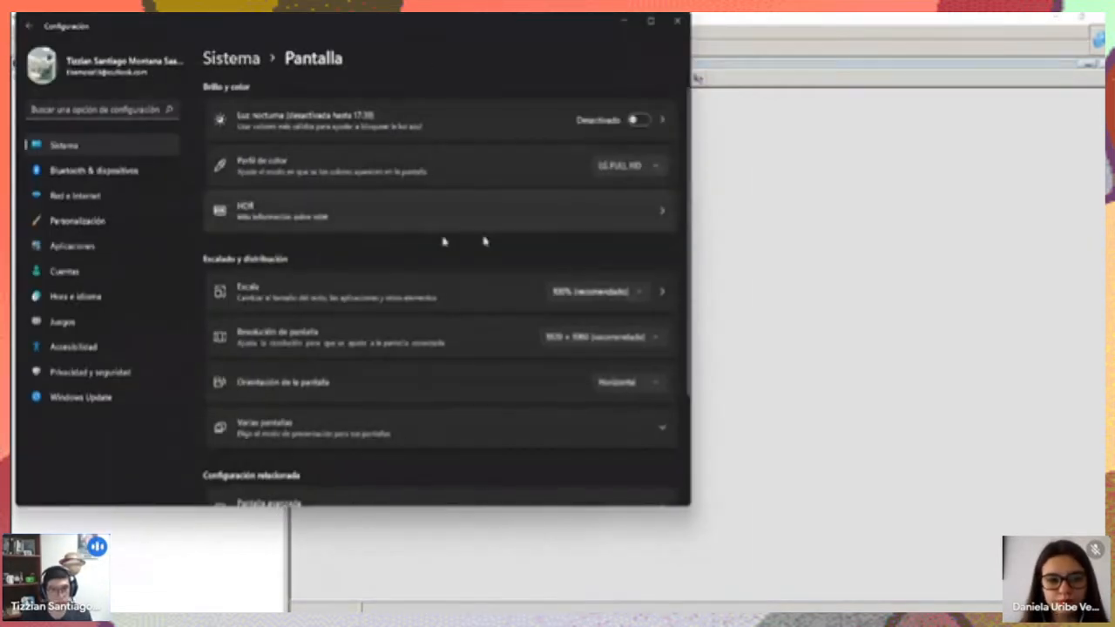
{"action": "left_click", "coordinate": [331, 294]}
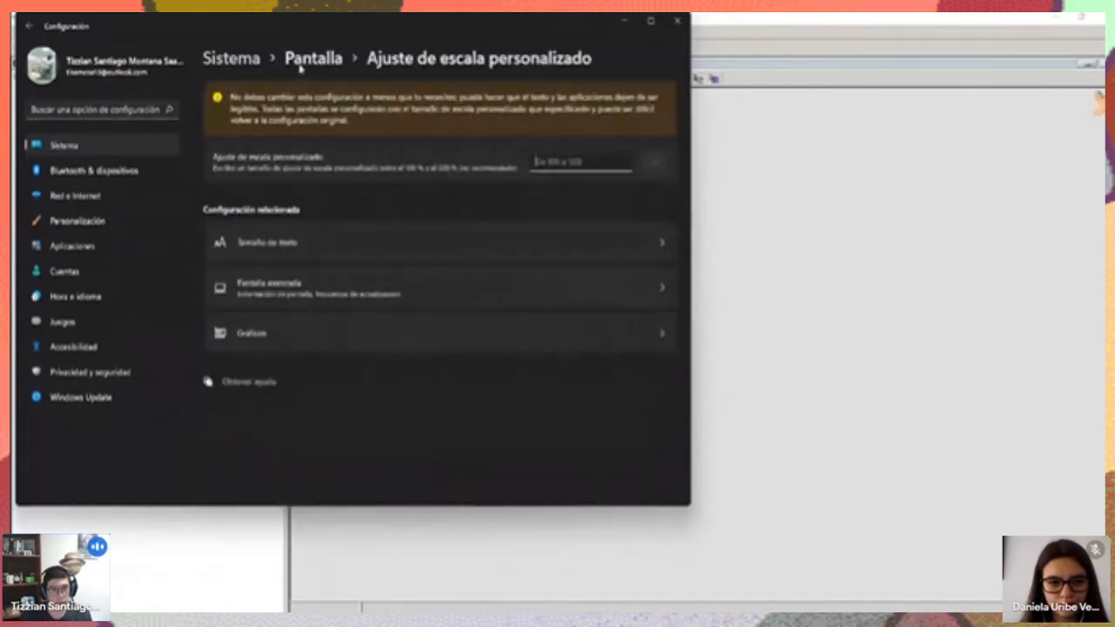
{"action": "left_click", "coordinate": [299, 68]}
{"action": "left_click", "coordinate": [592, 292]}
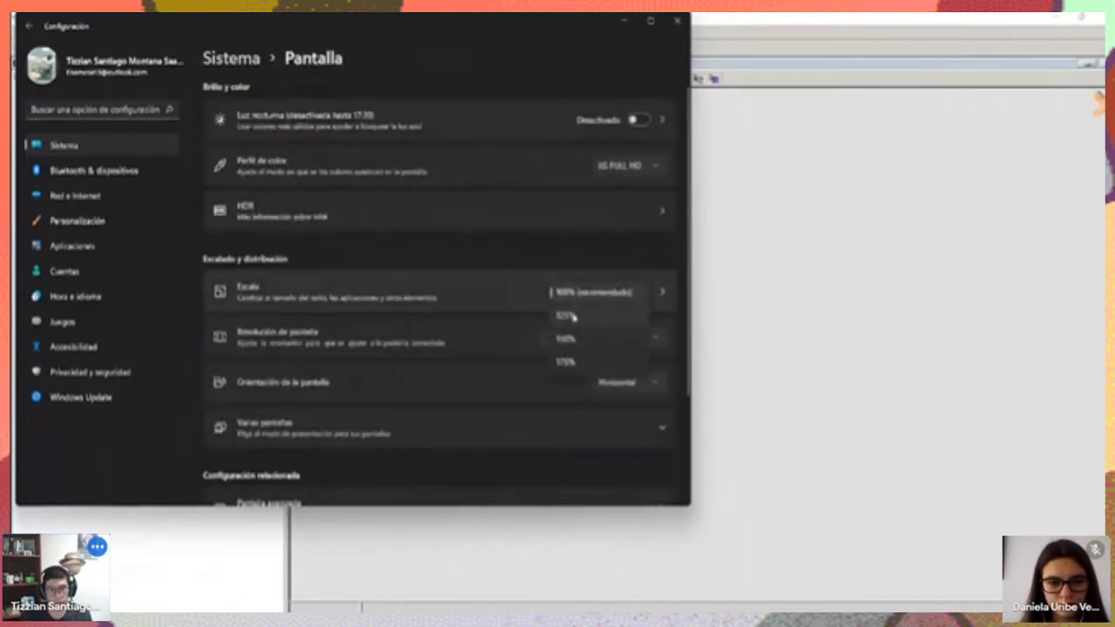
{"action": "left_click", "coordinate": [568, 317]}
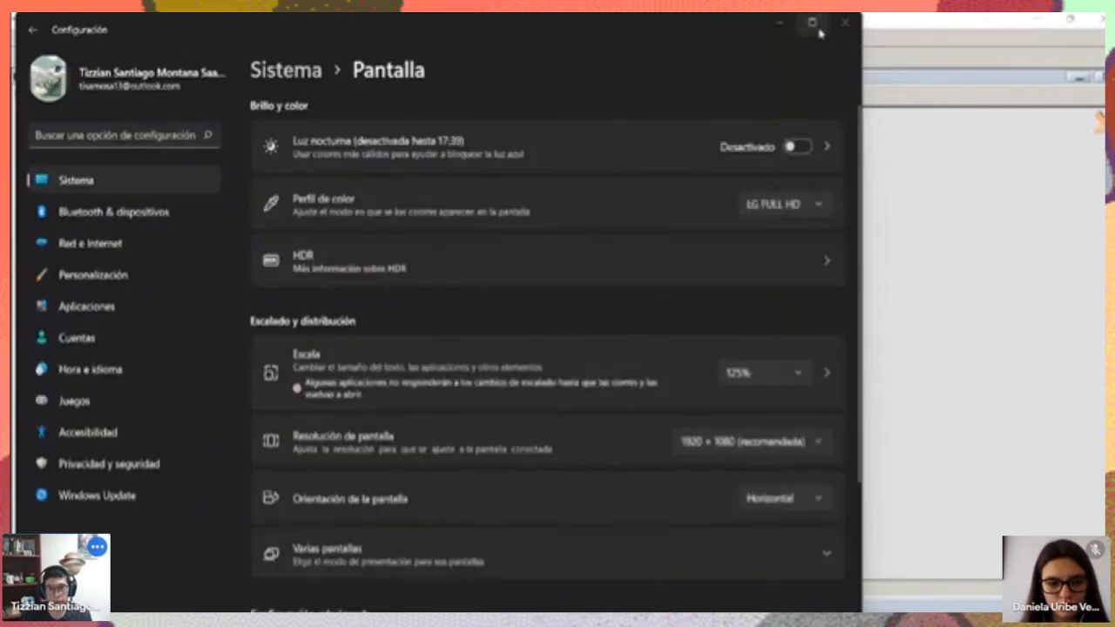
{"action": "left_click", "coordinate": [844, 22]}
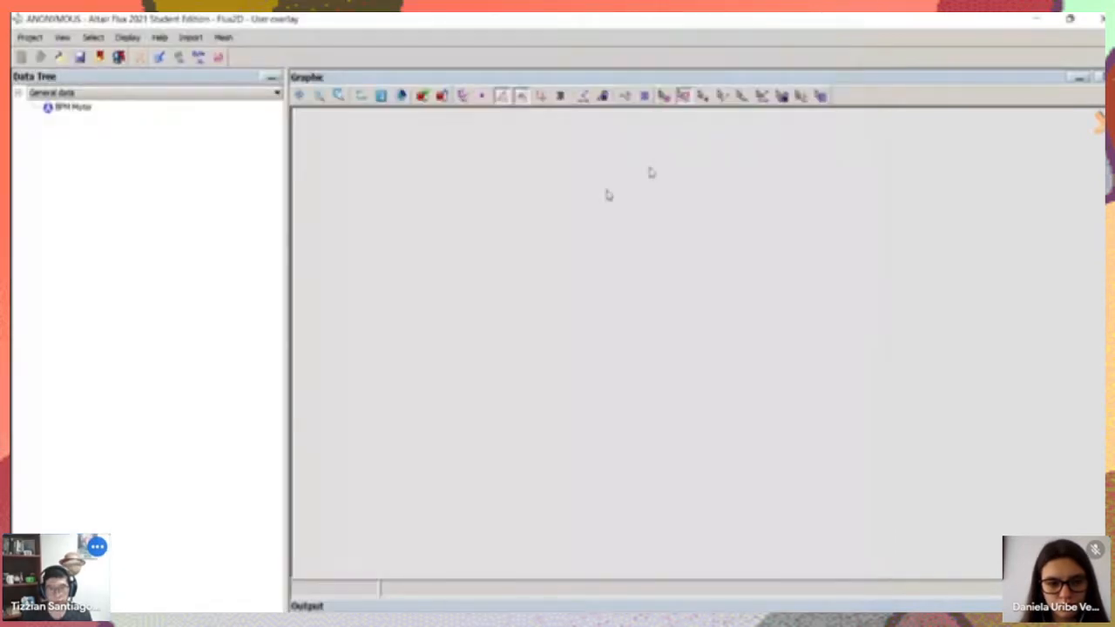
Start a new BPM Motor entity and choose Millimeter as its length unit
{"action": "right_click", "coordinate": [71, 108]}
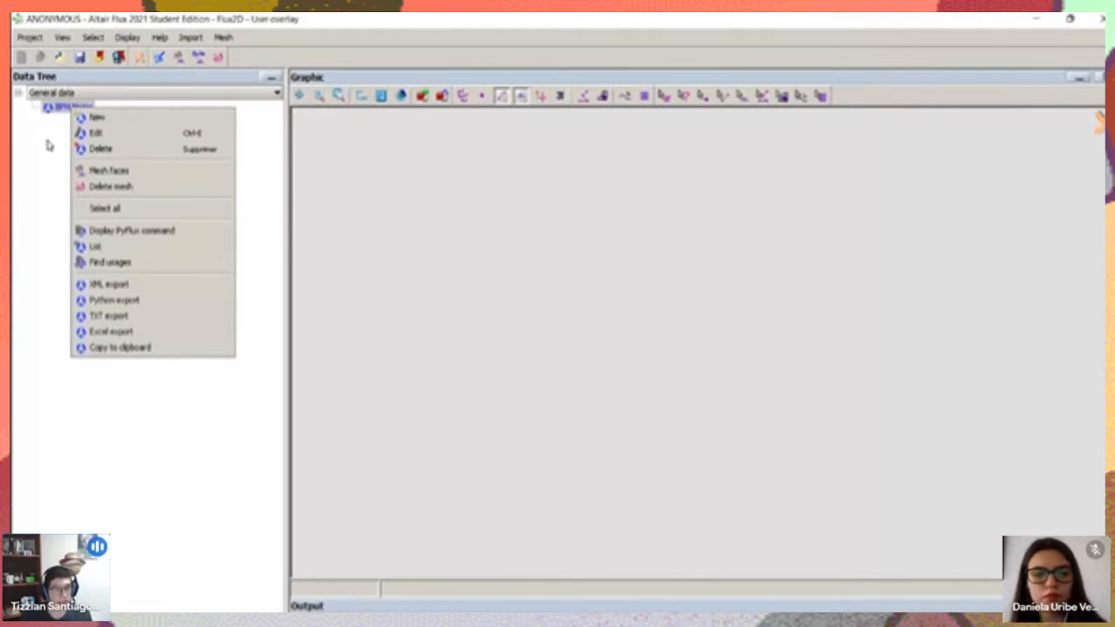
{"action": "left_click", "coordinate": [101, 118]}
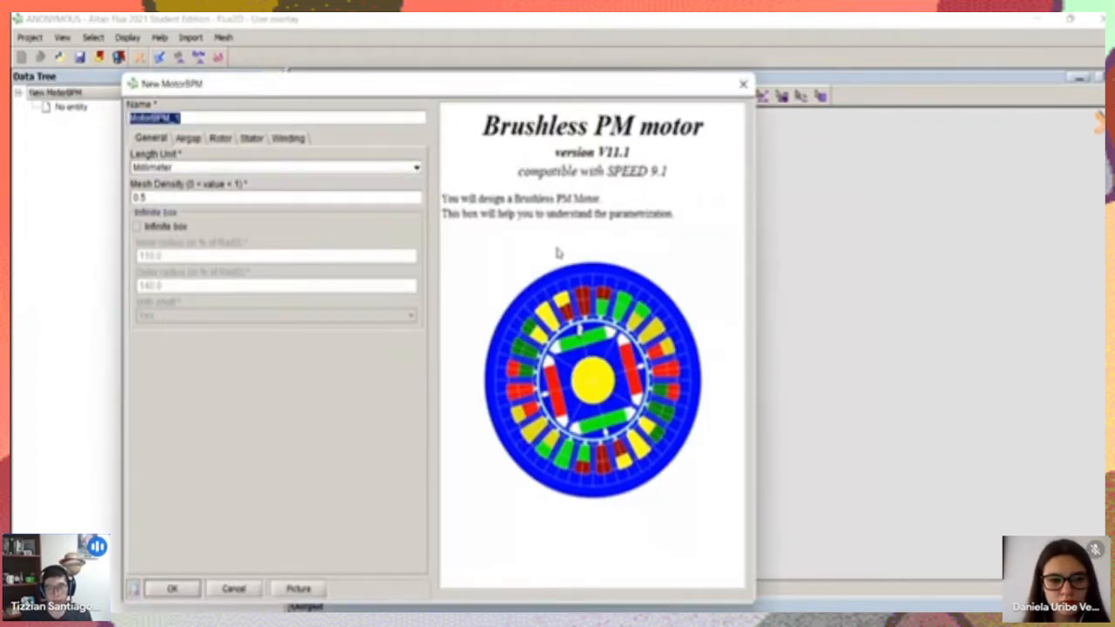
{"action": "left_click_drag", "start_coordinate": [488, 90], "coordinate": [583, 60]}
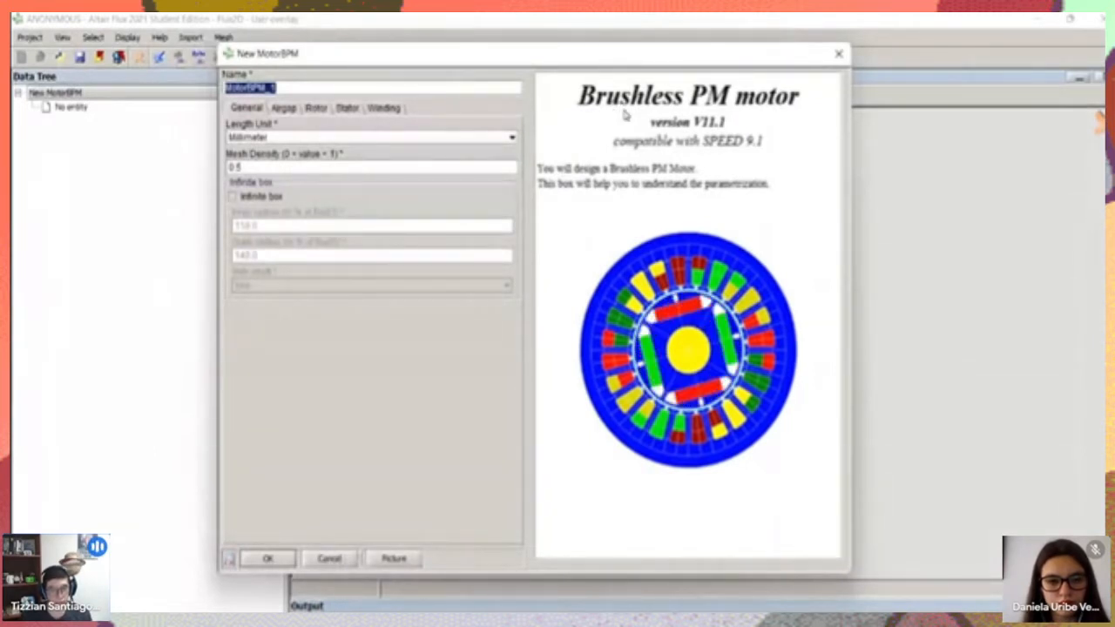
{"action": "left_click", "coordinate": [293, 138]}
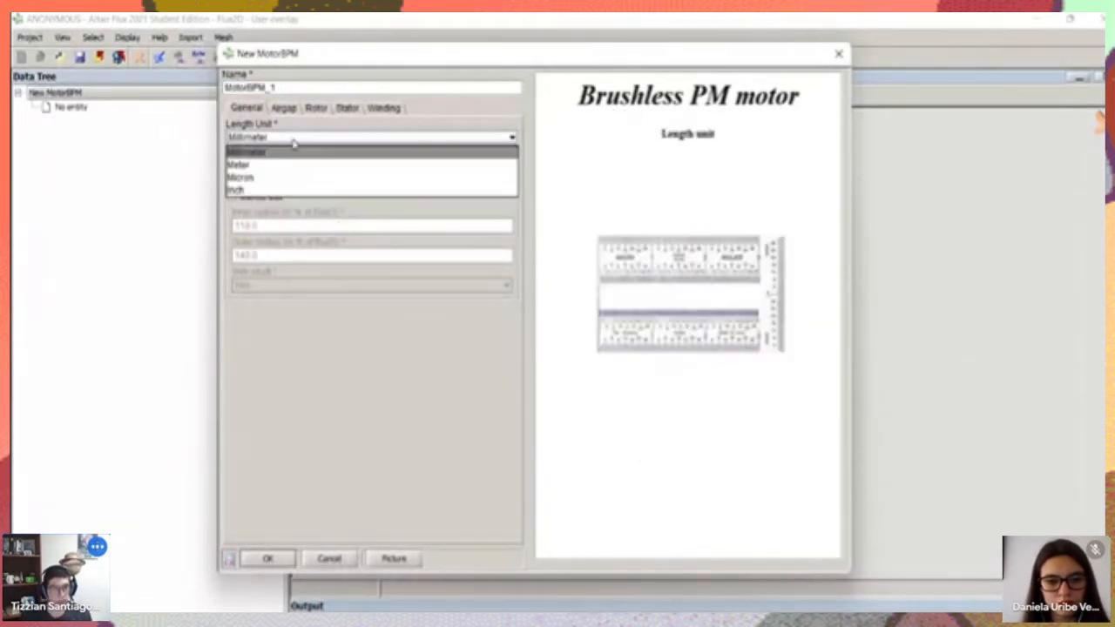
{"action": "left_click", "coordinate": [290, 148]}
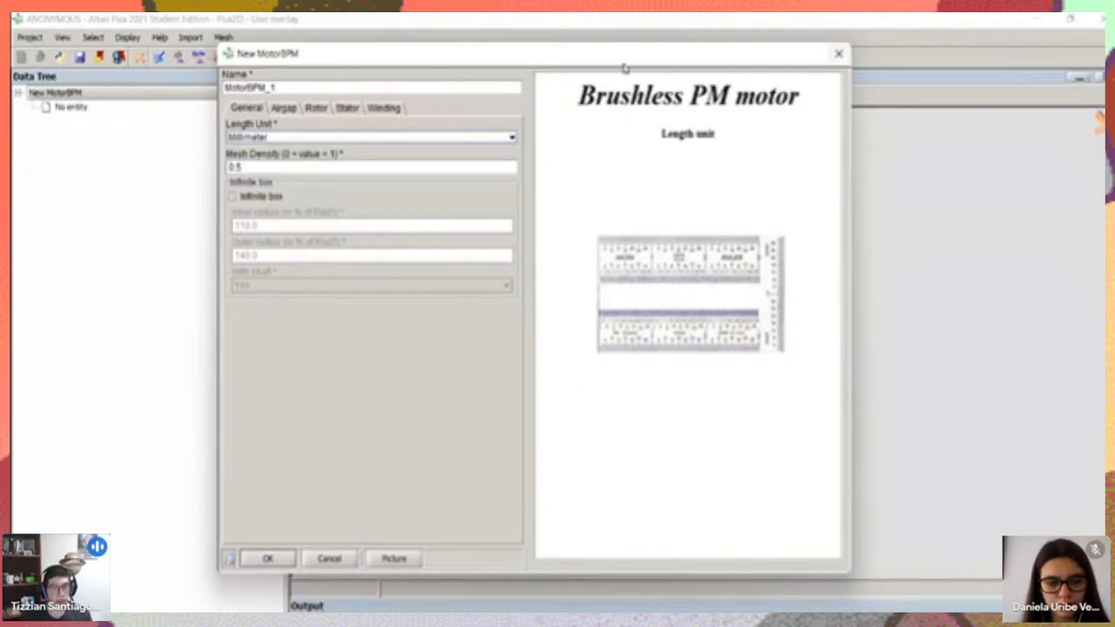
{"action": "left_click_drag", "start_coordinate": [589, 58], "coordinate": [569, 181]}
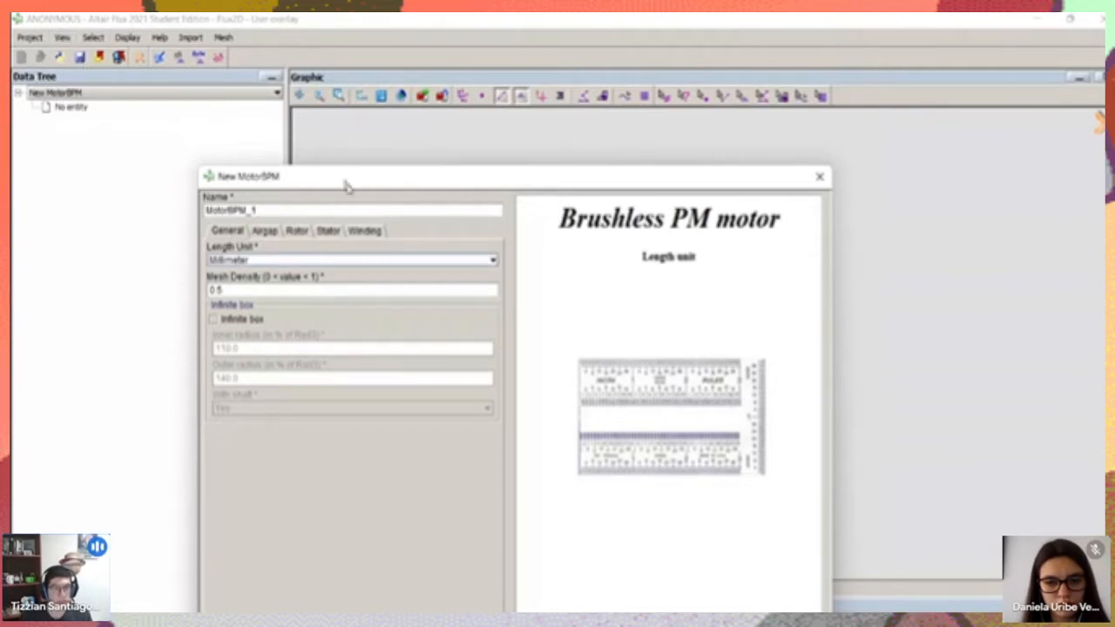
{"action": "left_click_drag", "start_coordinate": [356, 184], "coordinate": [403, 47]}
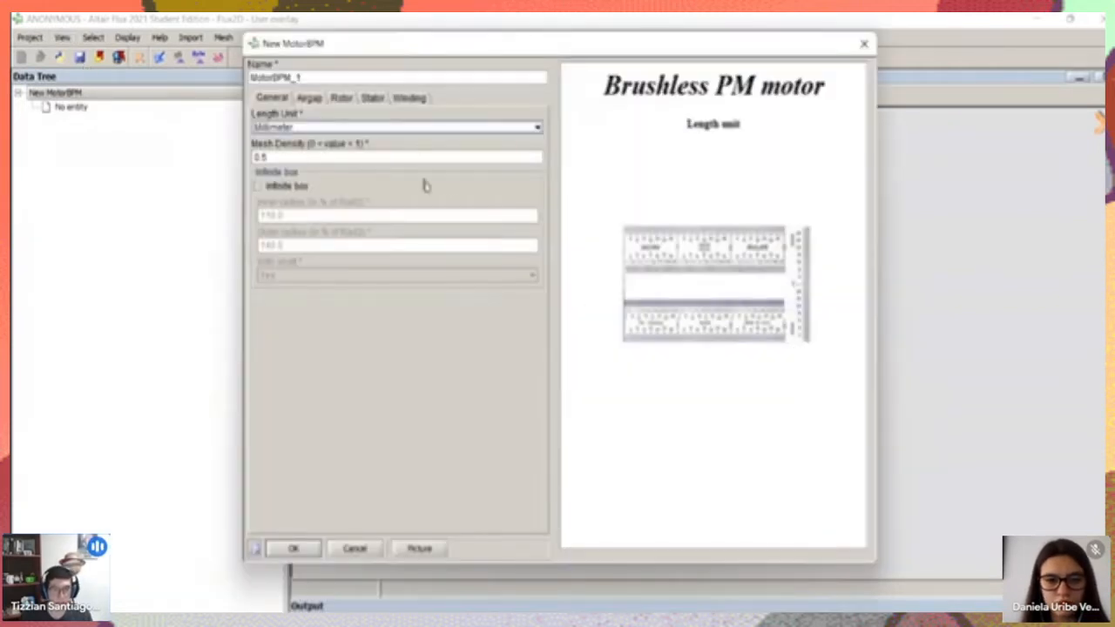
Set the motor's mesh density to 0.9 and enable the infinite box
{"action": "left_click", "coordinate": [275, 158]}
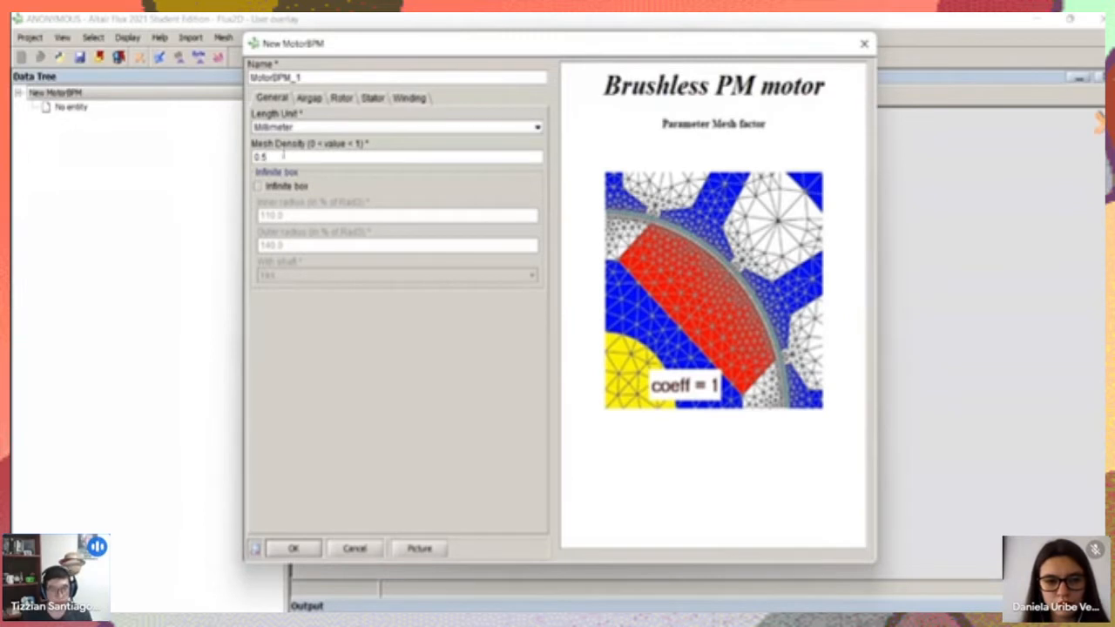
{"action": "left_click_drag", "start_coordinate": [268, 156], "coordinate": [262, 157]}
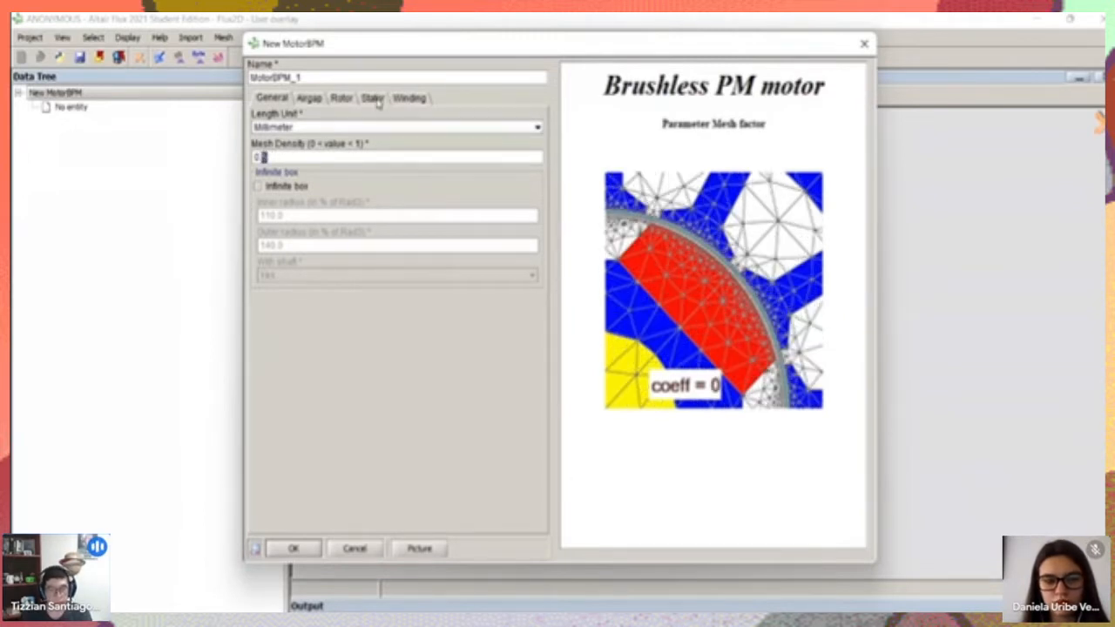
{"action": "type", "text": "8"}
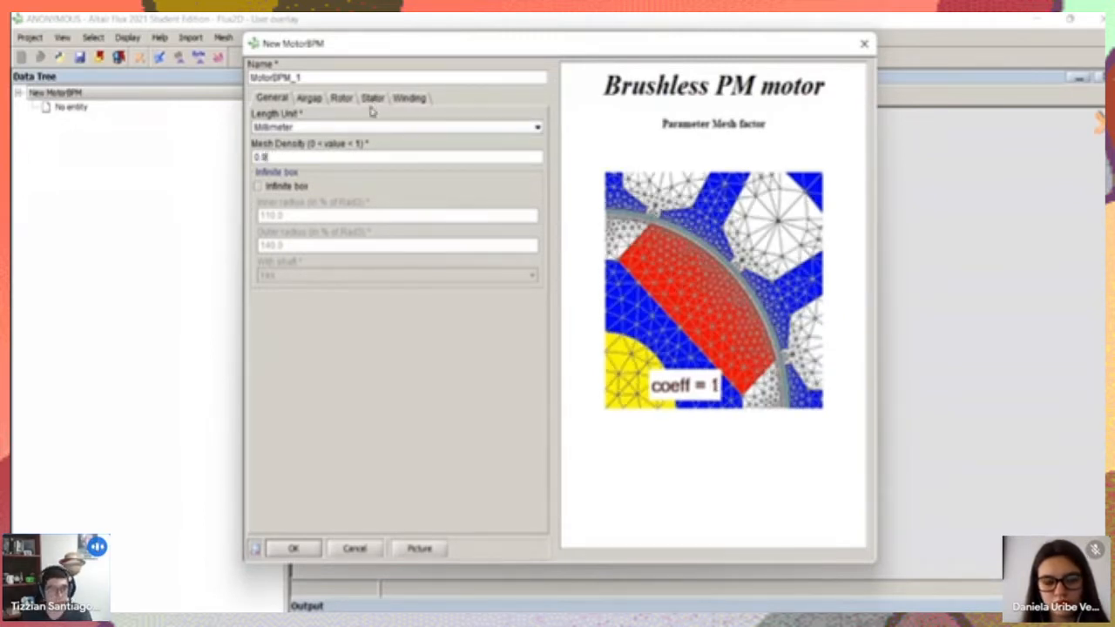
{"action": "left_click", "coordinate": [259, 187]}
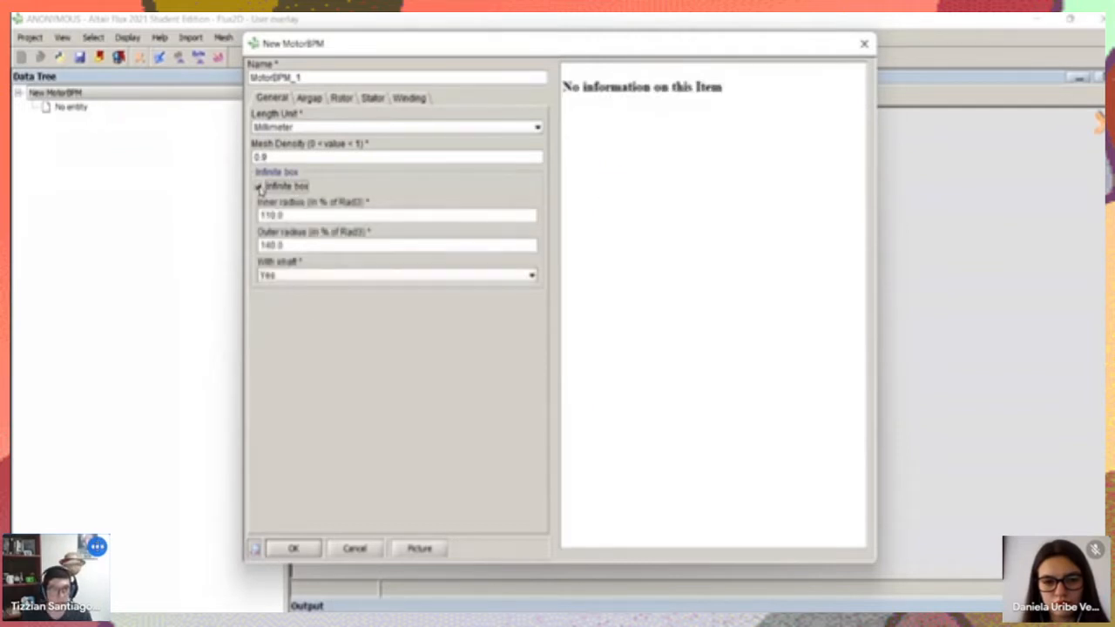
Examine what the infinite box's inner radius and outer radius parameters define in the motor illustration
{"action": "left_click", "coordinate": [289, 214]}
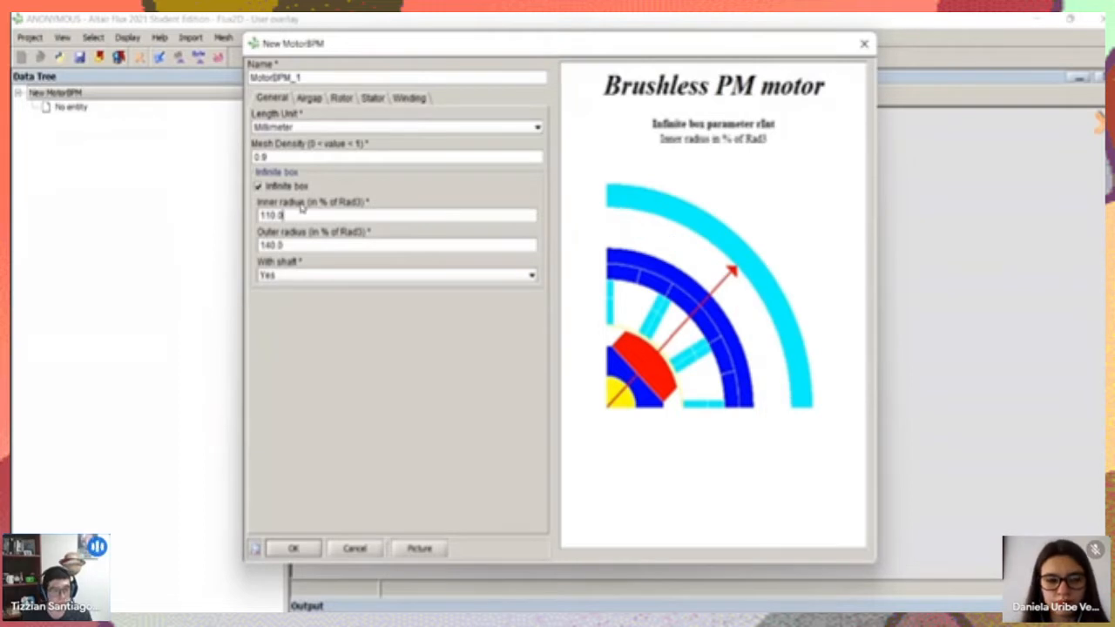
{"action": "left_click", "coordinate": [313, 246]}
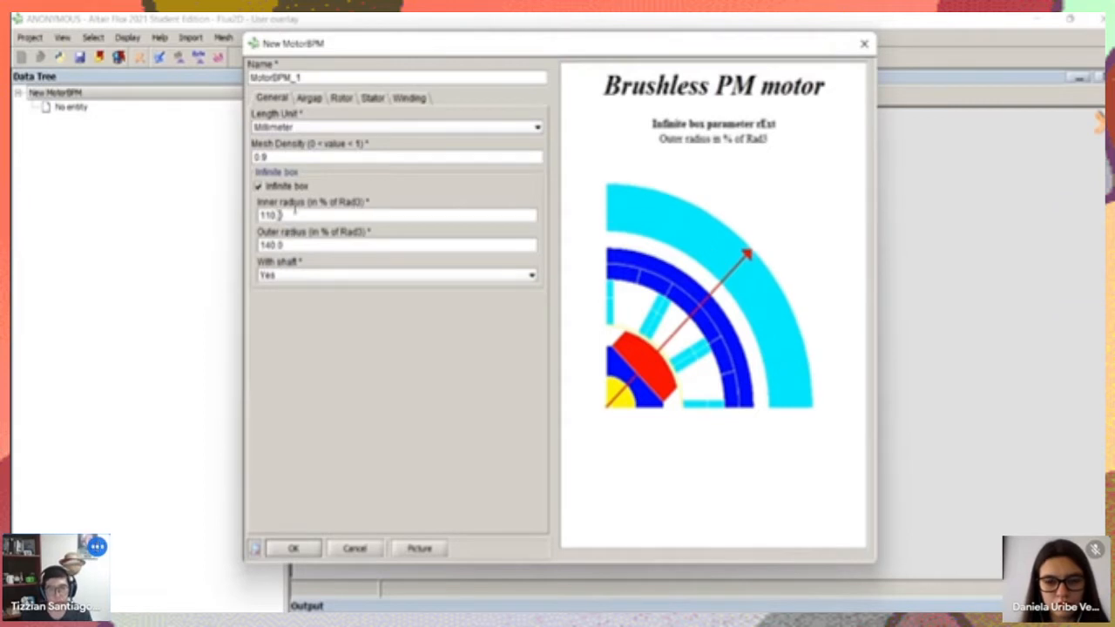
{"action": "left_click", "coordinate": [304, 218]}
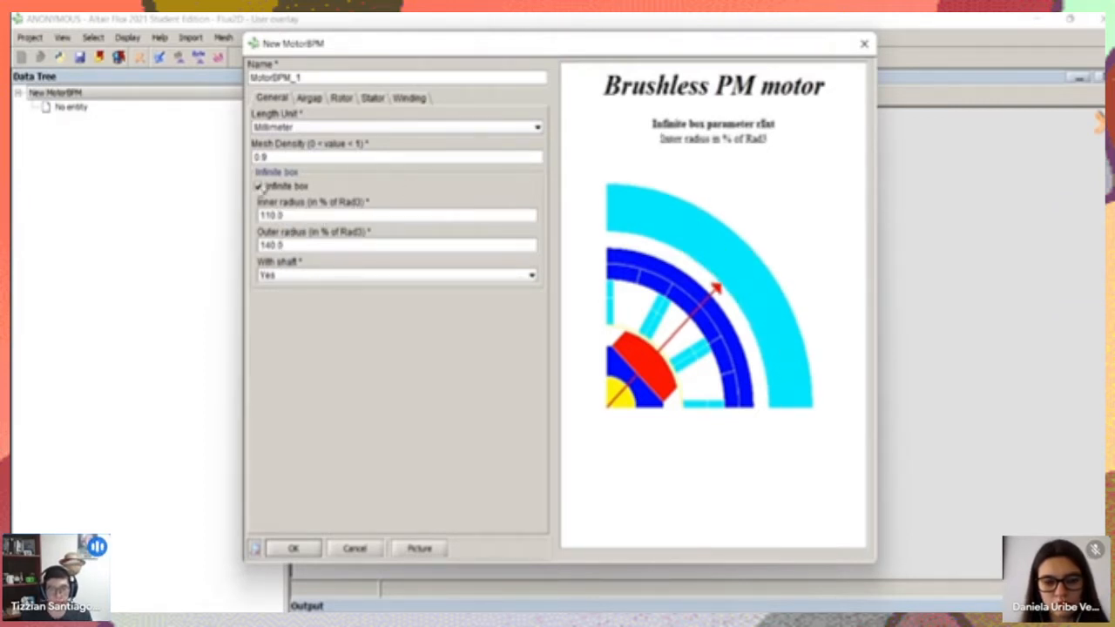
{"action": "left_click", "coordinate": [293, 245]}
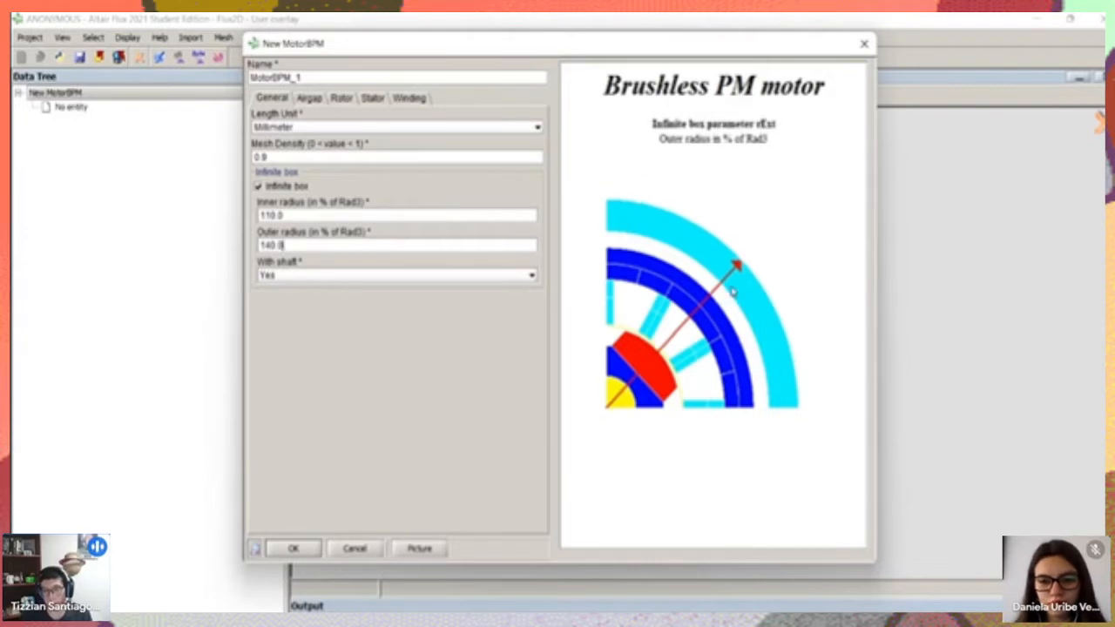
{"action": "left_click", "coordinate": [293, 215]}
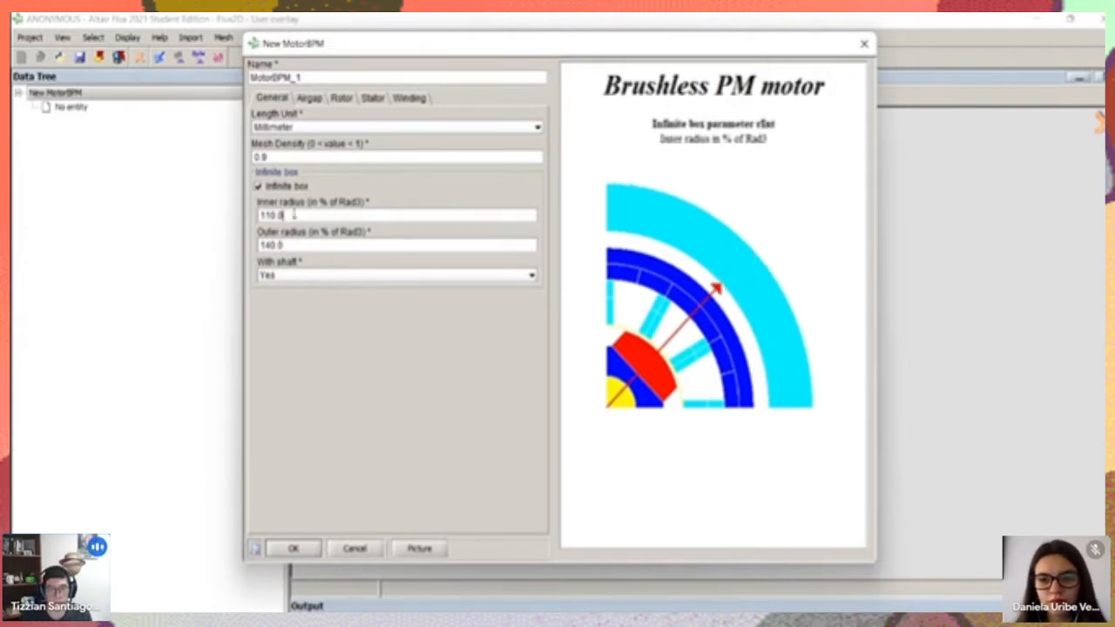
{"action": "left_click", "coordinate": [306, 246]}
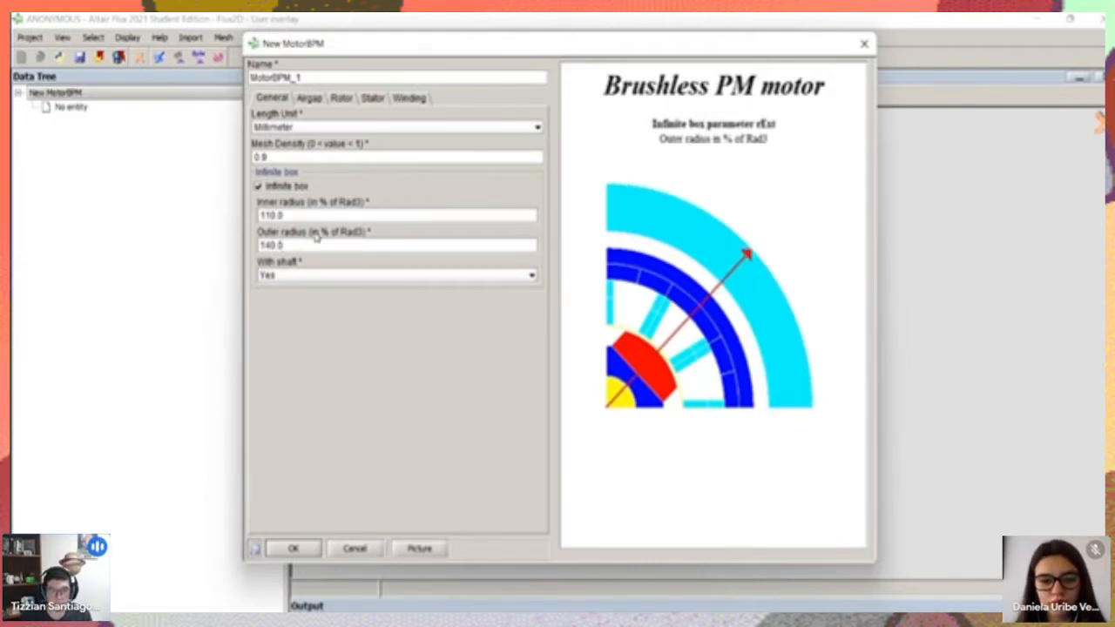
{"action": "left_click", "coordinate": [294, 213]}
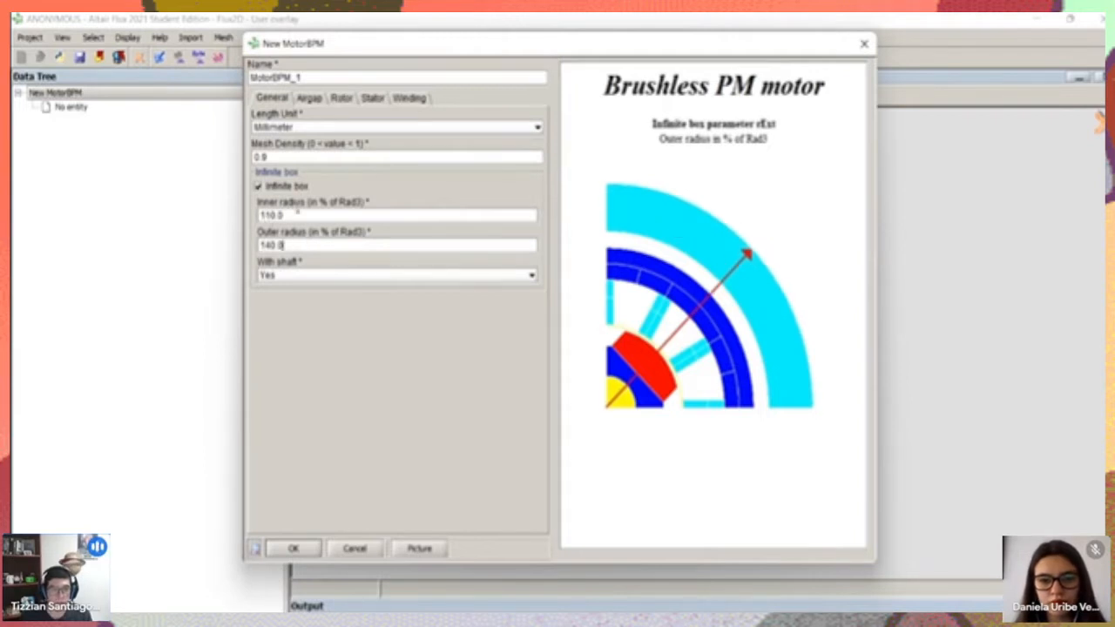
{"action": "left_click_drag", "start_coordinate": [290, 245], "coordinate": [249, 247]}
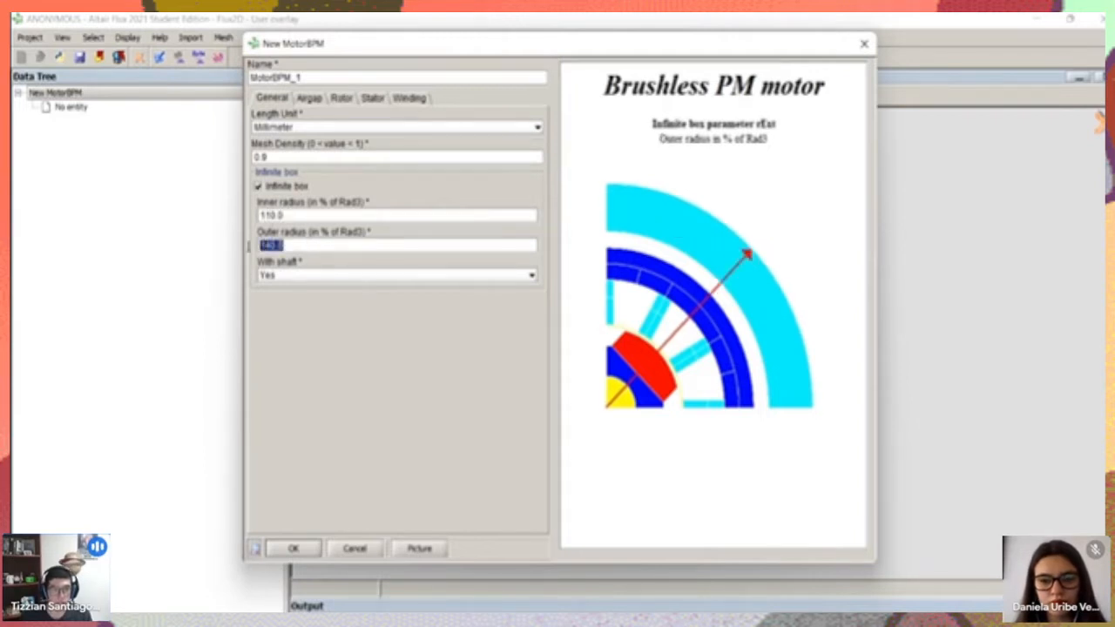
Review the infinite box's outer and inner radius fields and the choices for including a shaft
{"action": "left_click", "coordinate": [279, 244]}
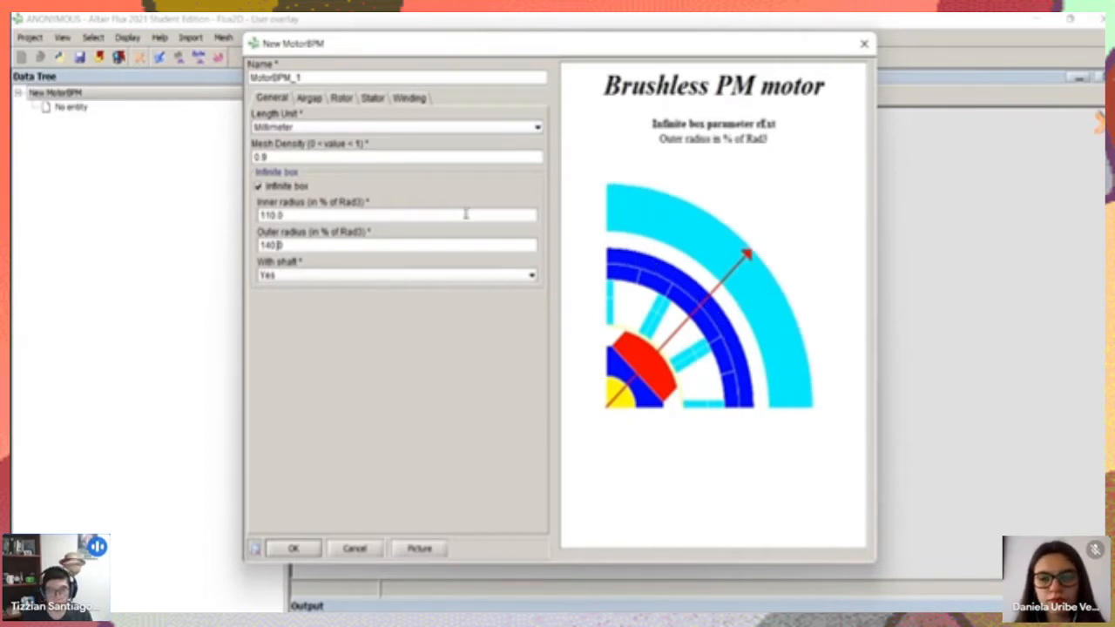
{"action": "left_click", "coordinate": [263, 215]}
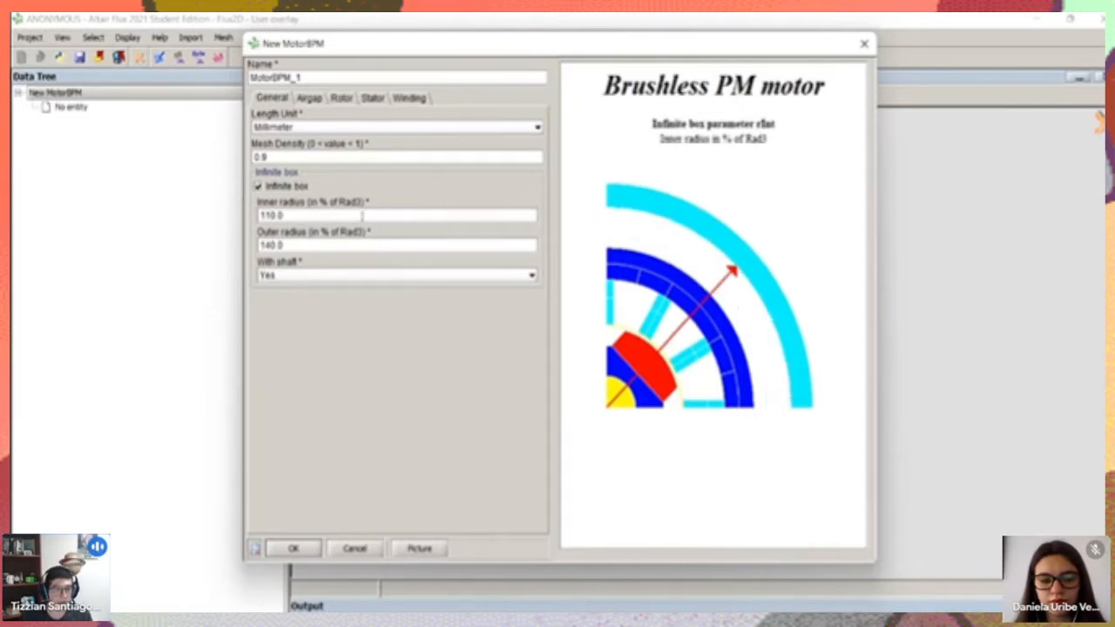
{"action": "left_click", "coordinate": [299, 275]}
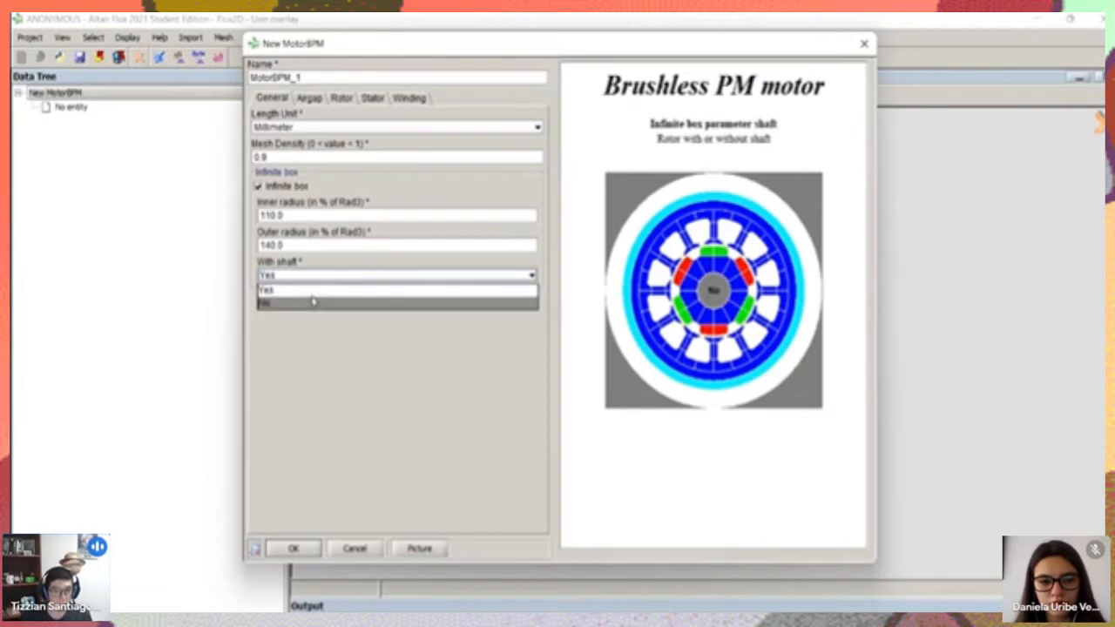
{"action": "left_click", "coordinate": [335, 342]}
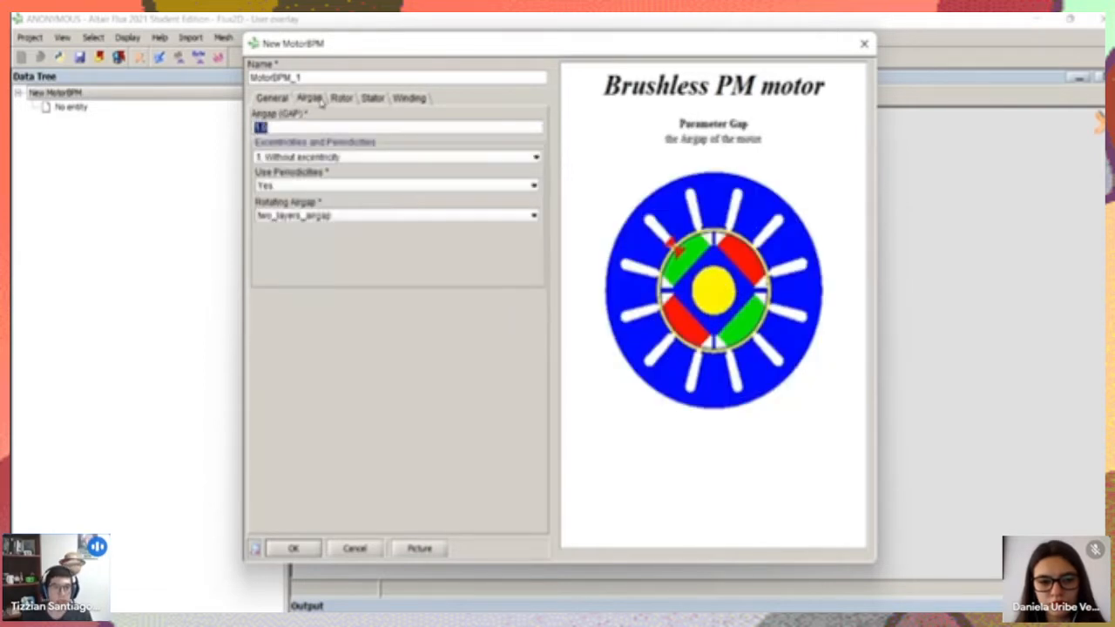
Open the airgap parameters and compare the settings with and without excentricity, leaving the motor without excentricity
{"action": "left_click", "coordinate": [309, 98]}
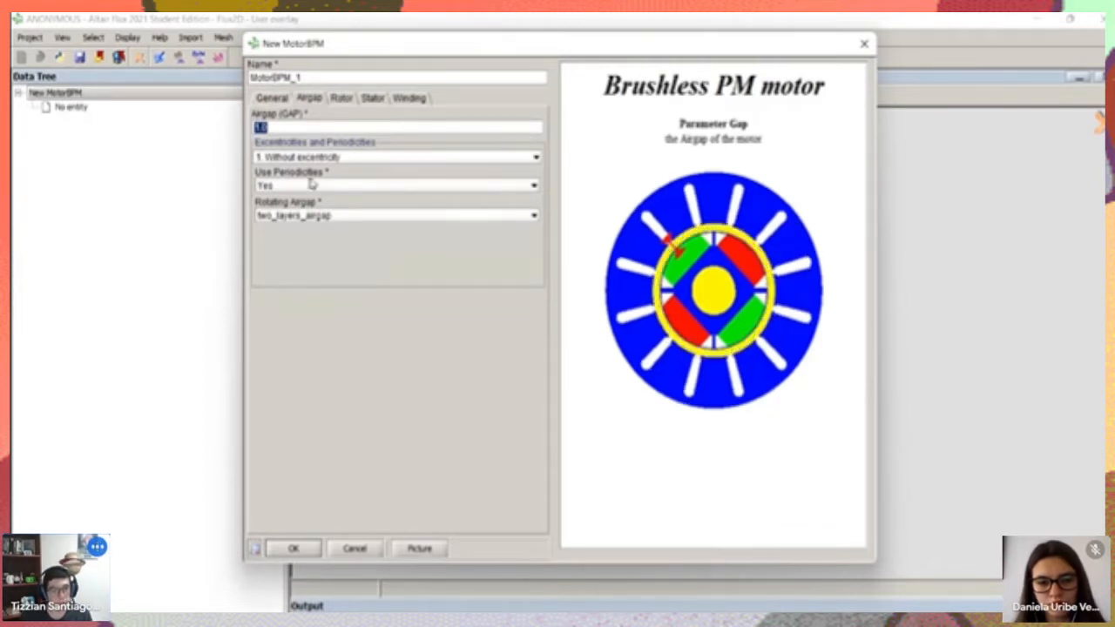
{"action": "left_click", "coordinate": [330, 159]}
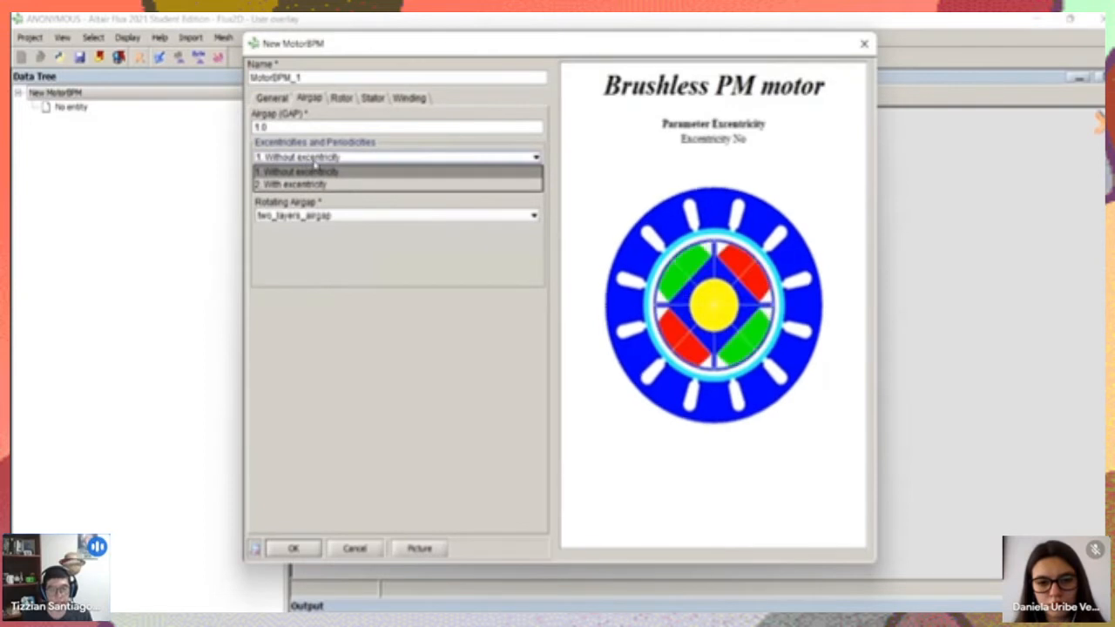
{"action": "left_click", "coordinate": [320, 173]}
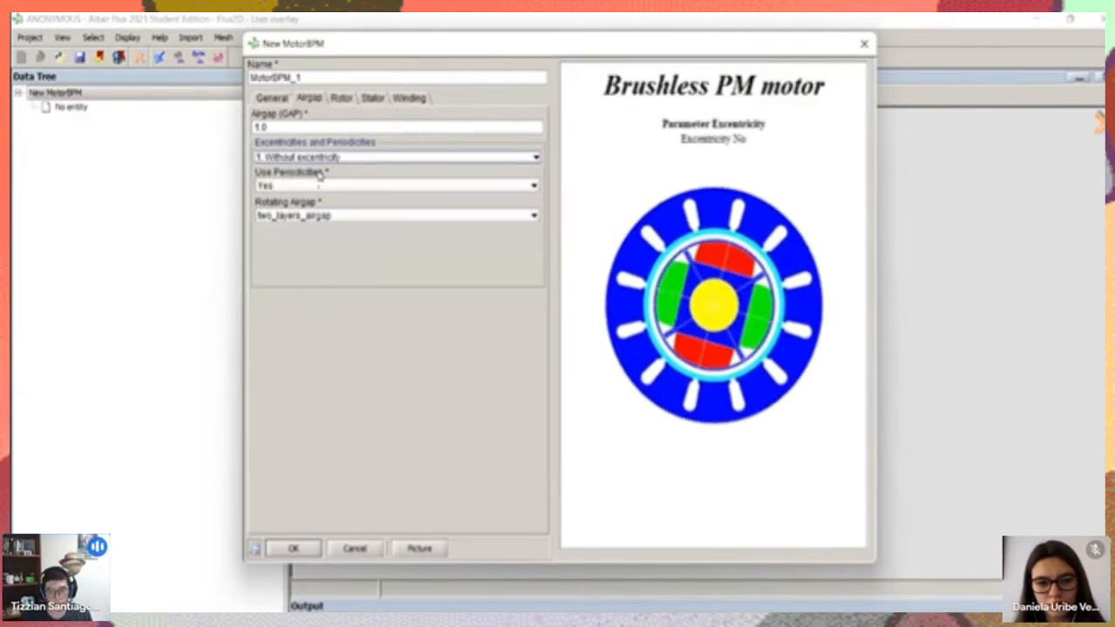
{"action": "left_click", "coordinate": [323, 161]}
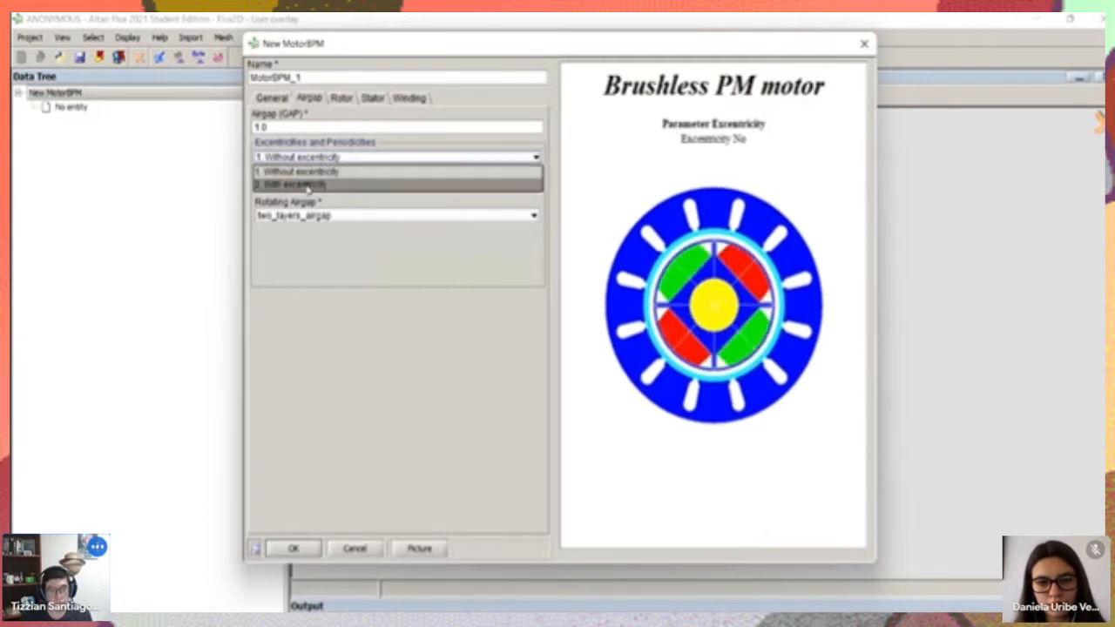
{"action": "left_click", "coordinate": [308, 185]}
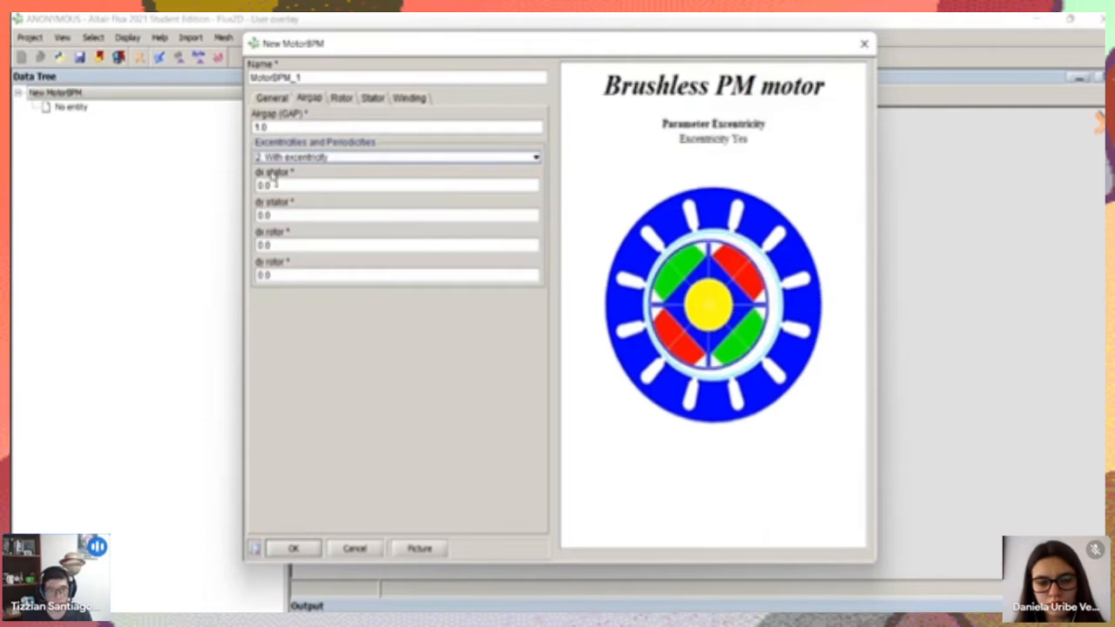
{"action": "left_click", "coordinate": [293, 156]}
{"action": "left_click", "coordinate": [324, 170]}
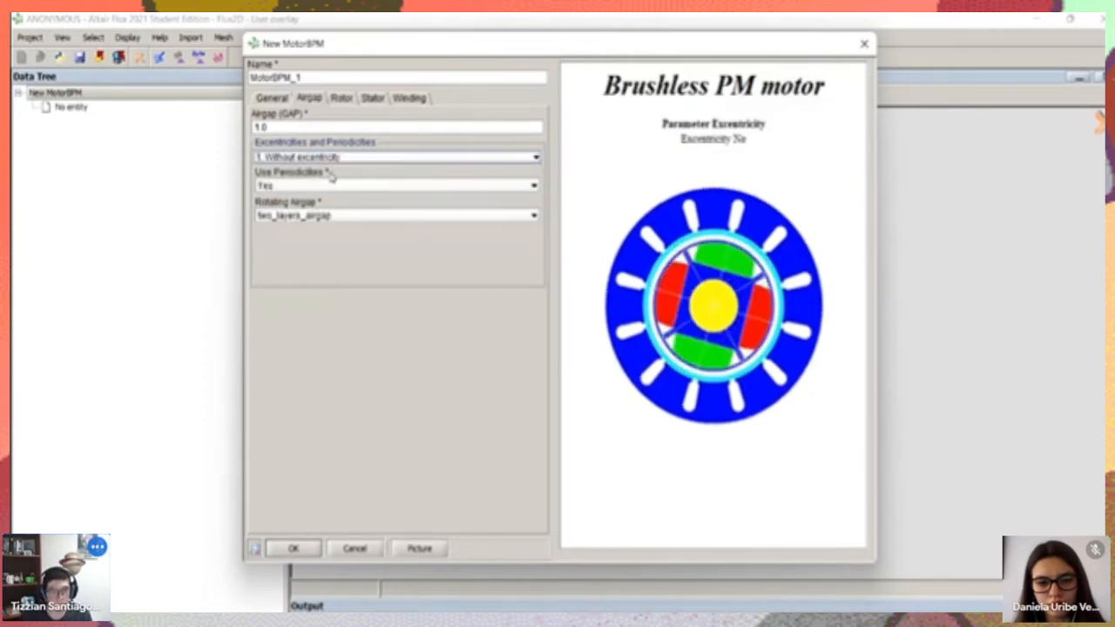
Compare the periodicity options in the motor illustration and set Use Periodicities to No
{"action": "left_click", "coordinate": [311, 187]}
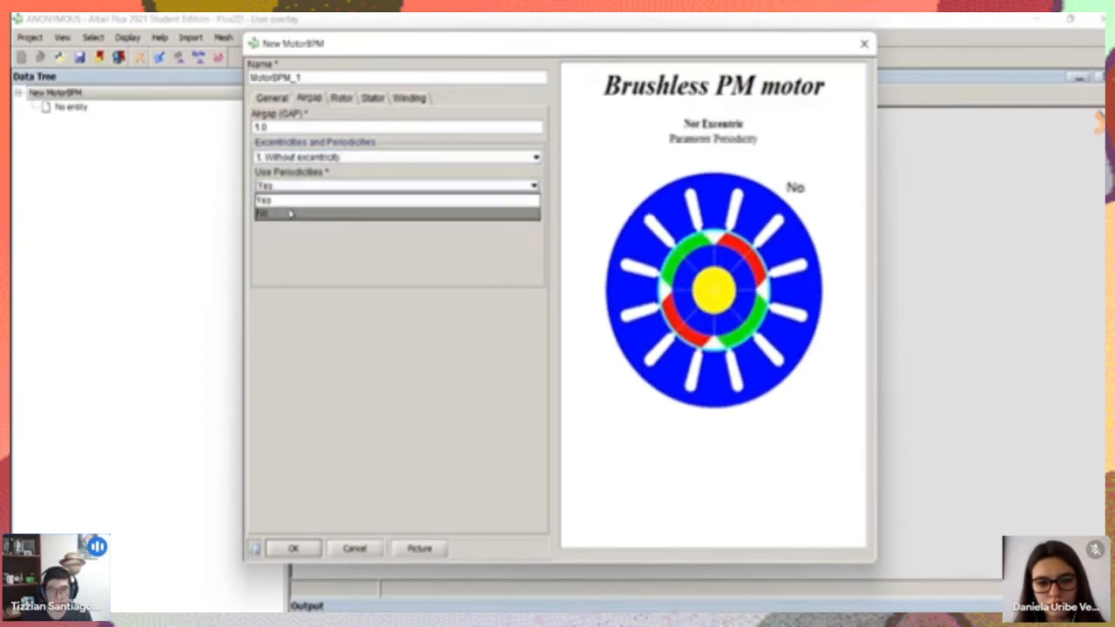
{"action": "left_click", "coordinate": [289, 212]}
{"action": "left_click", "coordinate": [299, 186]}
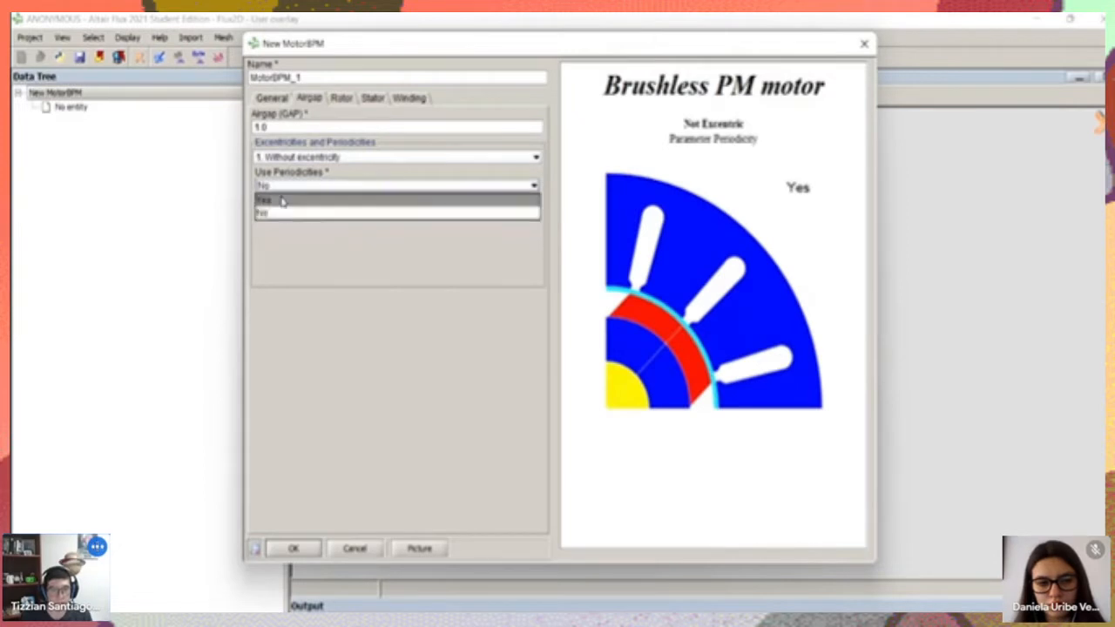
{"action": "left_click", "coordinate": [282, 203]}
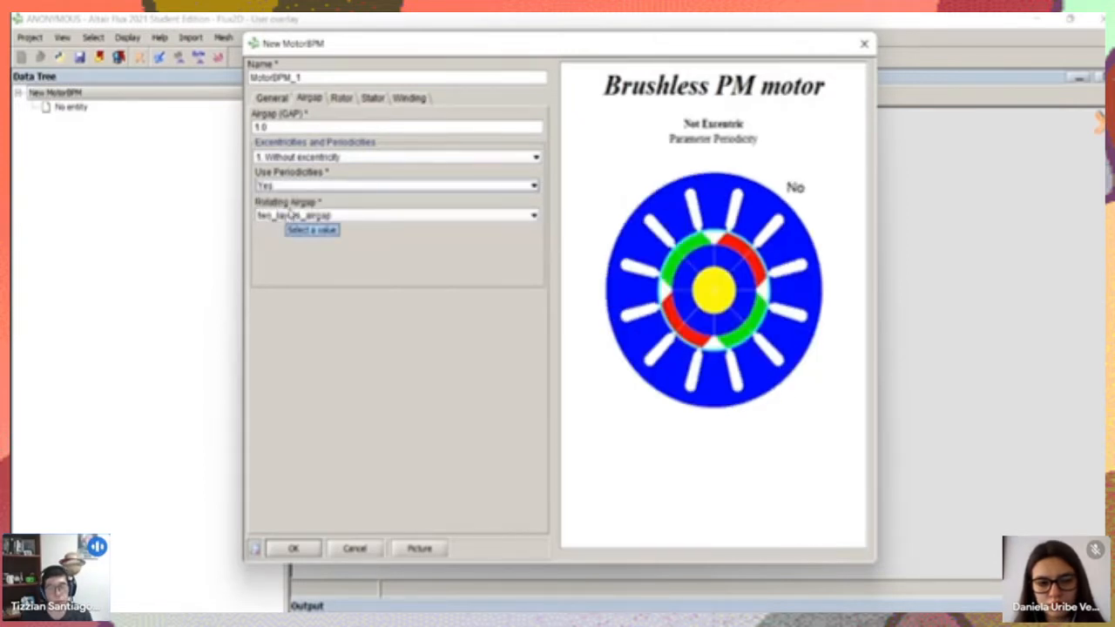
{"action": "left_click", "coordinate": [301, 186]}
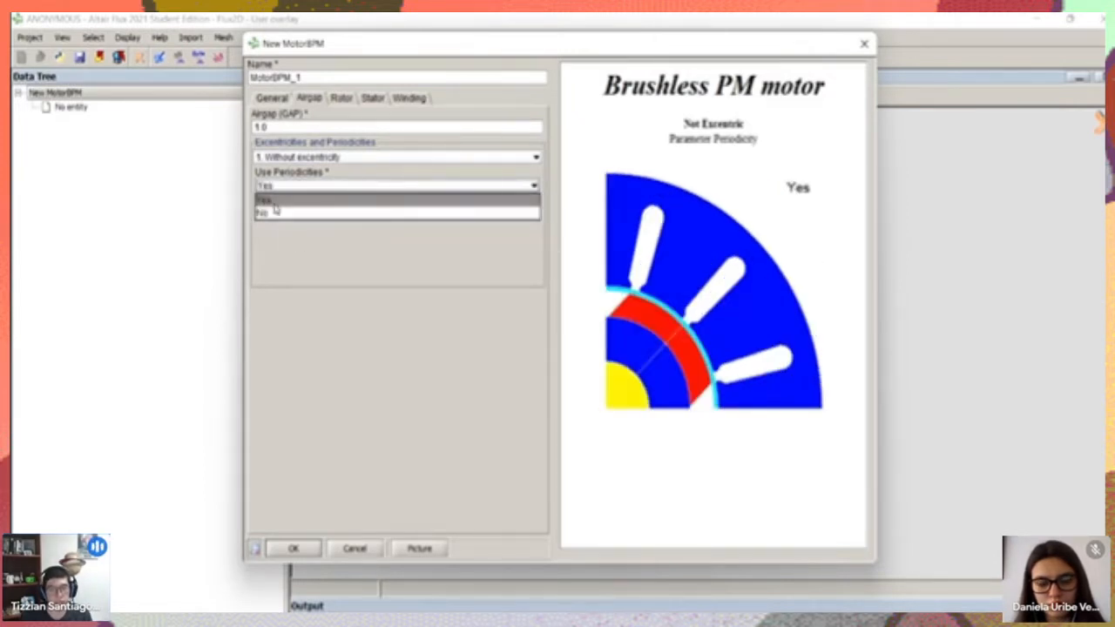
{"action": "left_click", "coordinate": [273, 202]}
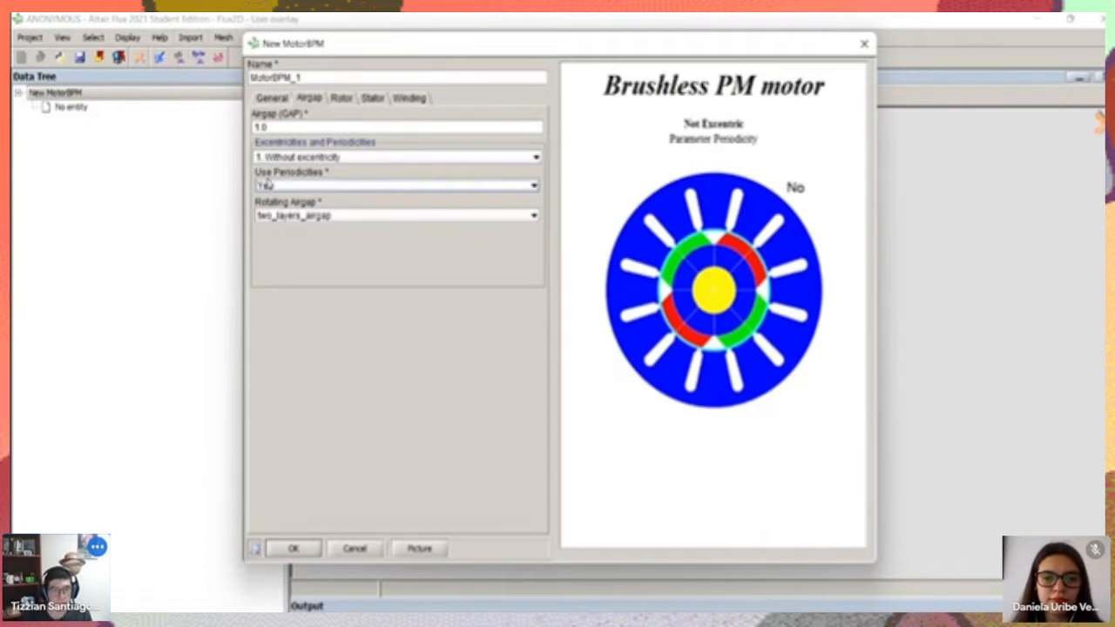
{"action": "left_click", "coordinate": [264, 186]}
{"action": "left_click", "coordinate": [274, 214]}
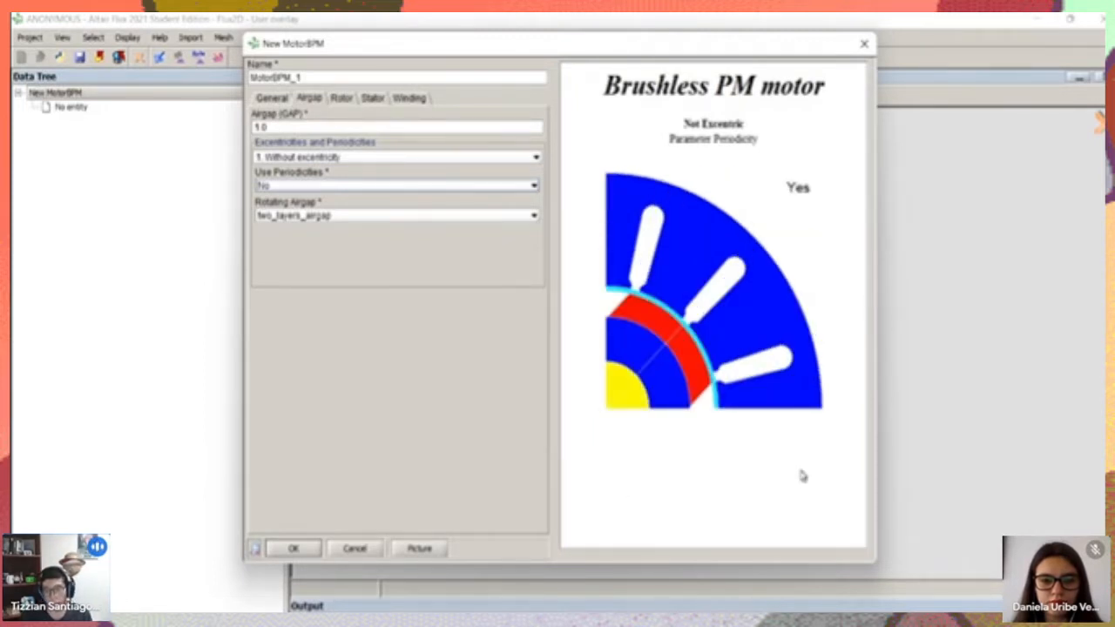
Compare how the one-layer, two-layer and three-layer rotating airgap options look in the motor illustration
{"action": "left_click", "coordinate": [314, 218]}
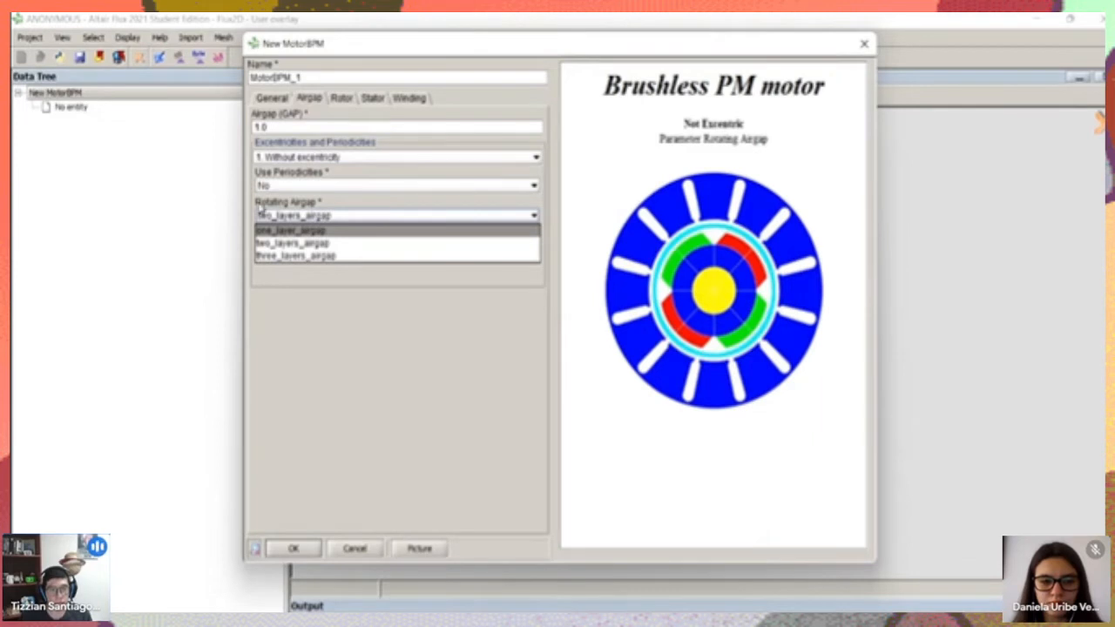
{"action": "left_click", "coordinate": [311, 232]}
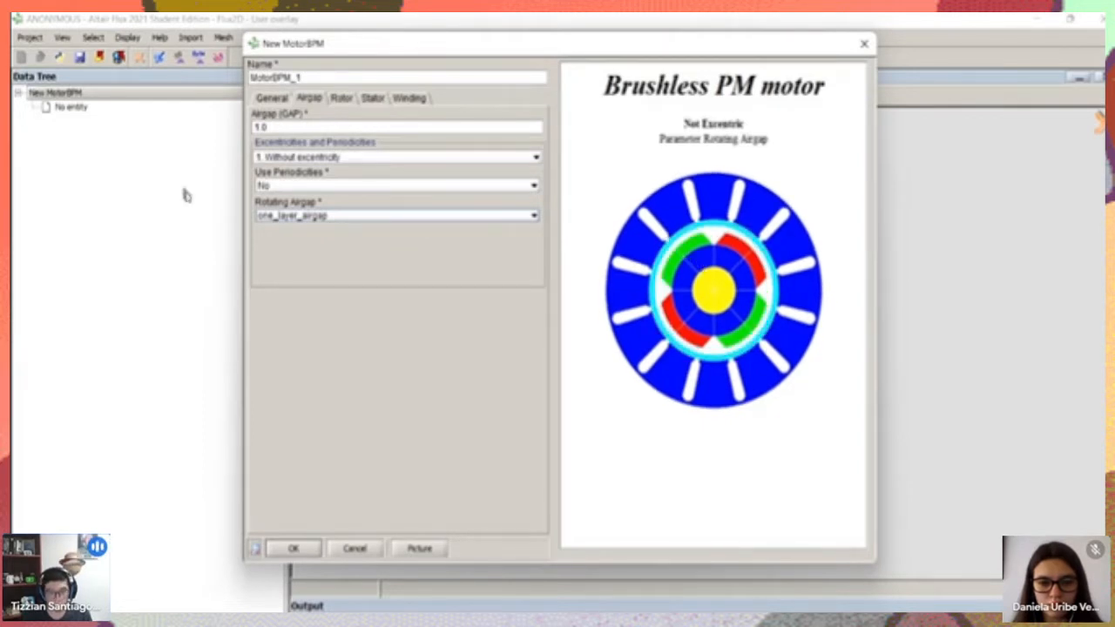
{"action": "left_click", "coordinate": [300, 216]}
{"action": "left_click", "coordinate": [299, 245]}
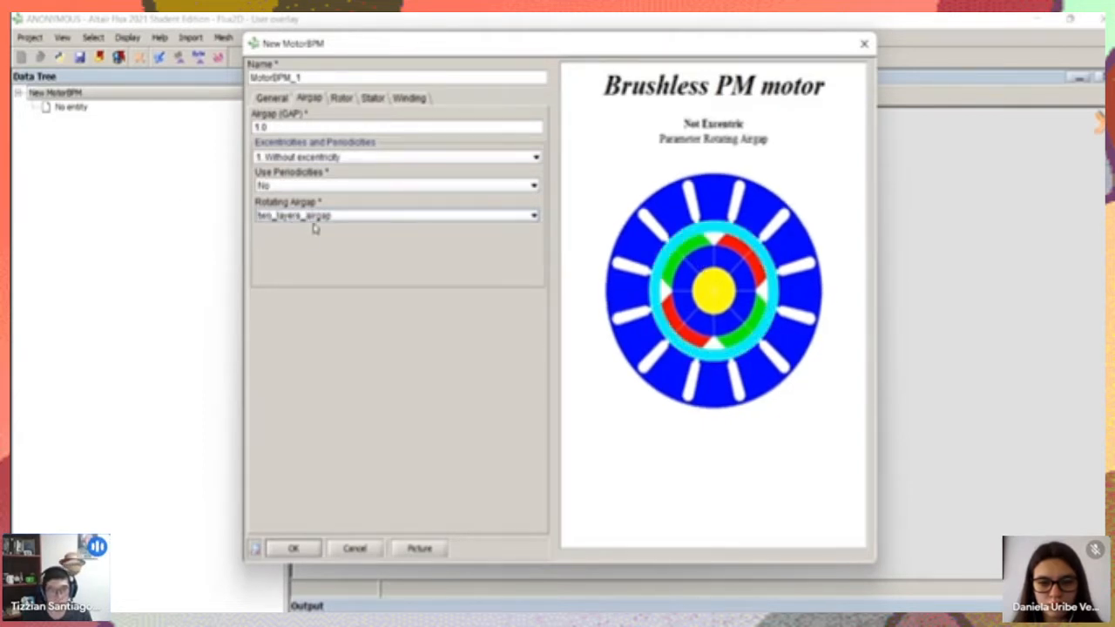
{"action": "left_click", "coordinate": [315, 217]}
{"action": "left_click", "coordinate": [292, 255]}
{"action": "left_click", "coordinate": [287, 216]}
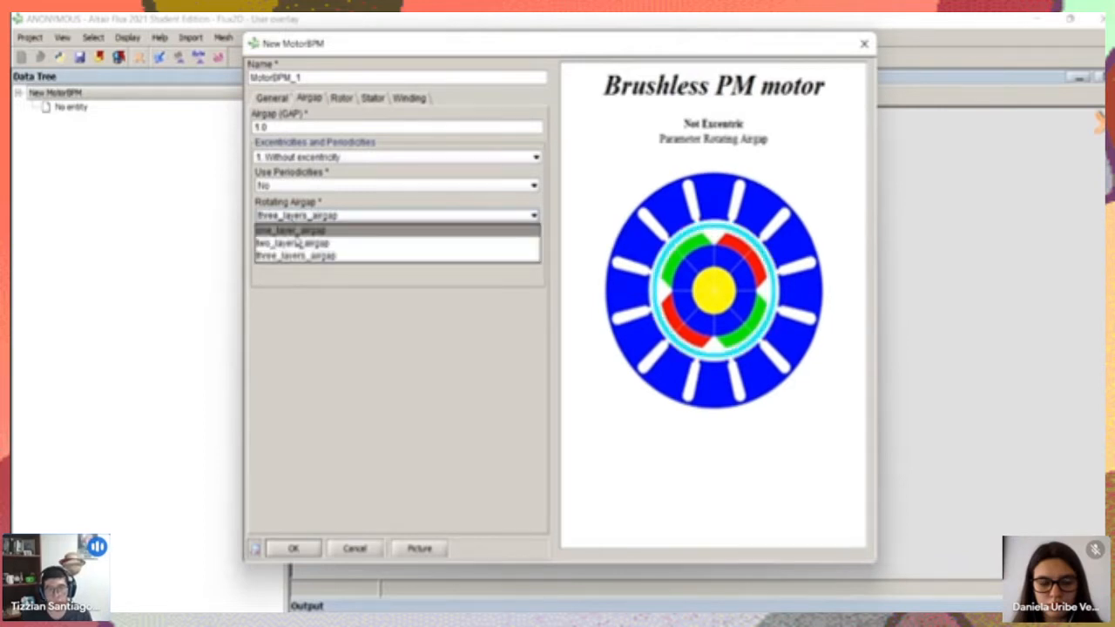
{"action": "left_click", "coordinate": [296, 244]}
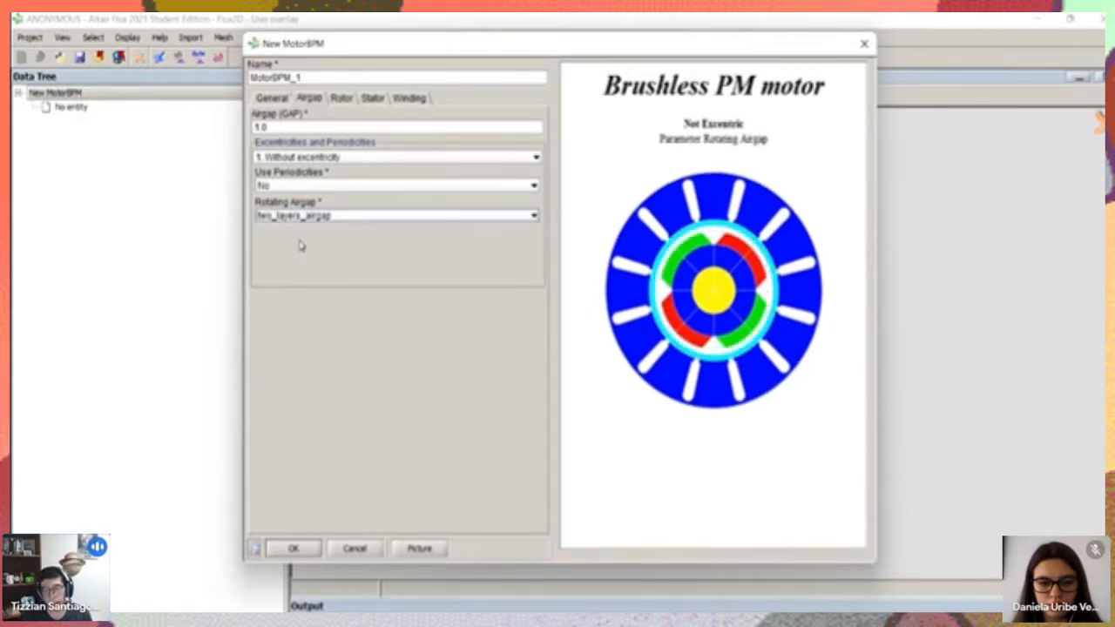
{"action": "left_click", "coordinate": [299, 216]}
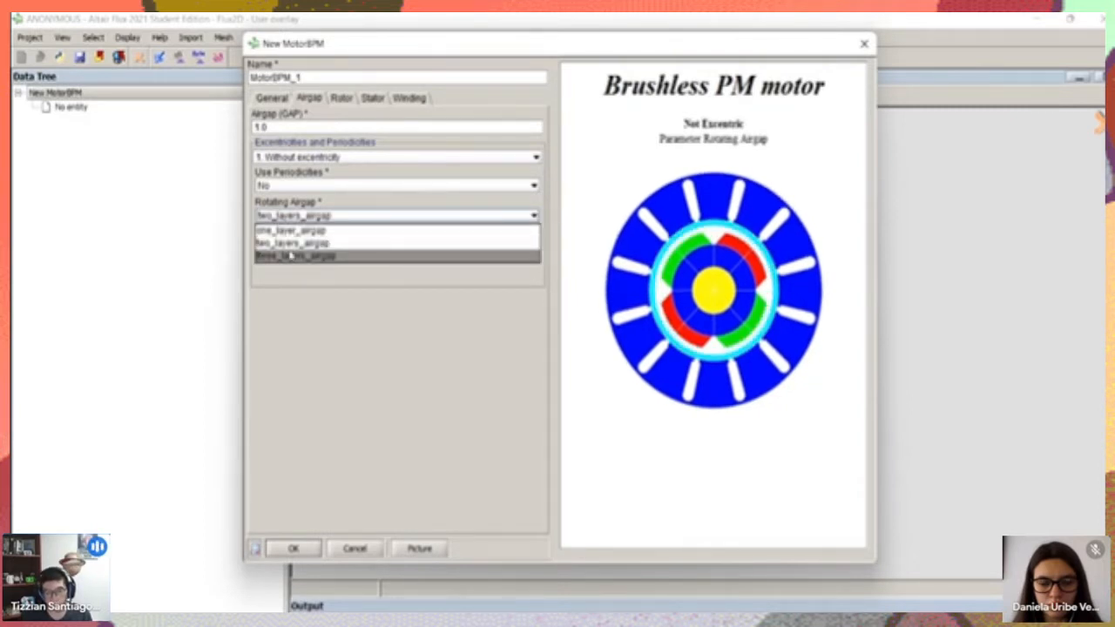
{"action": "left_click", "coordinate": [287, 245]}
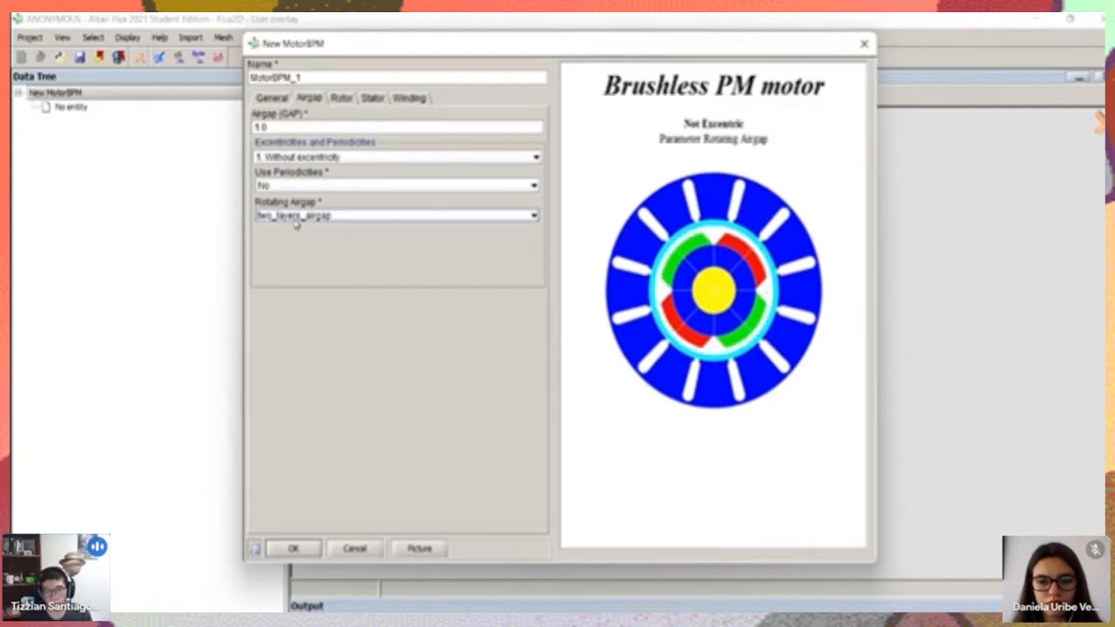
{"action": "left_click", "coordinate": [294, 218]}
{"action": "left_click", "coordinate": [305, 243]}
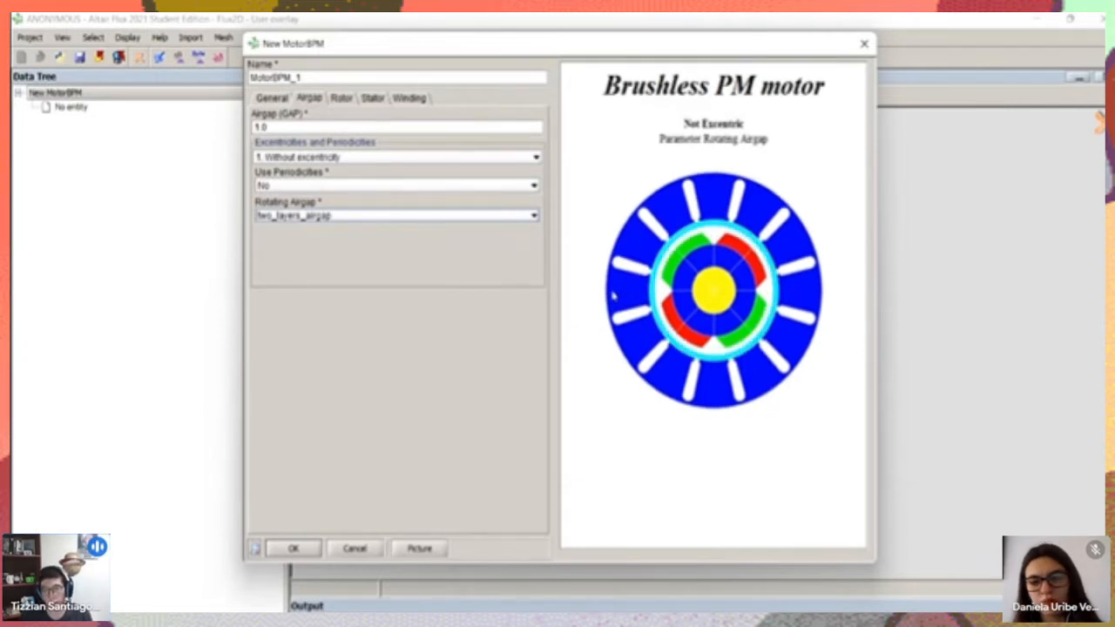
Set the motor's rotating airgap to one_layer_airgap
{"action": "left_click", "coordinate": [315, 216]}
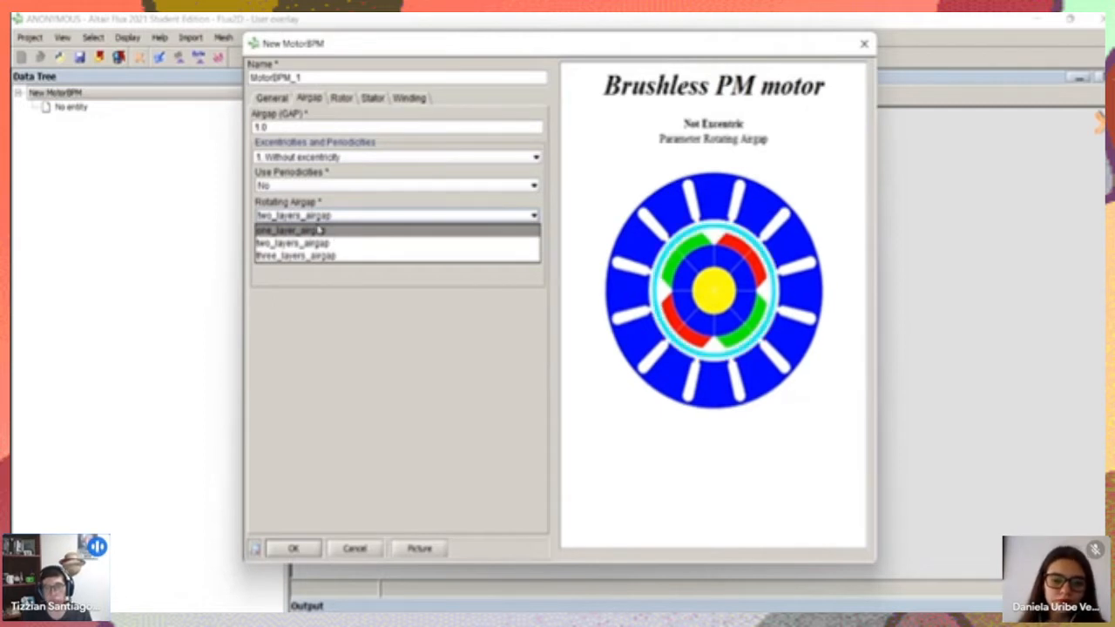
{"action": "left_click", "coordinate": [319, 228]}
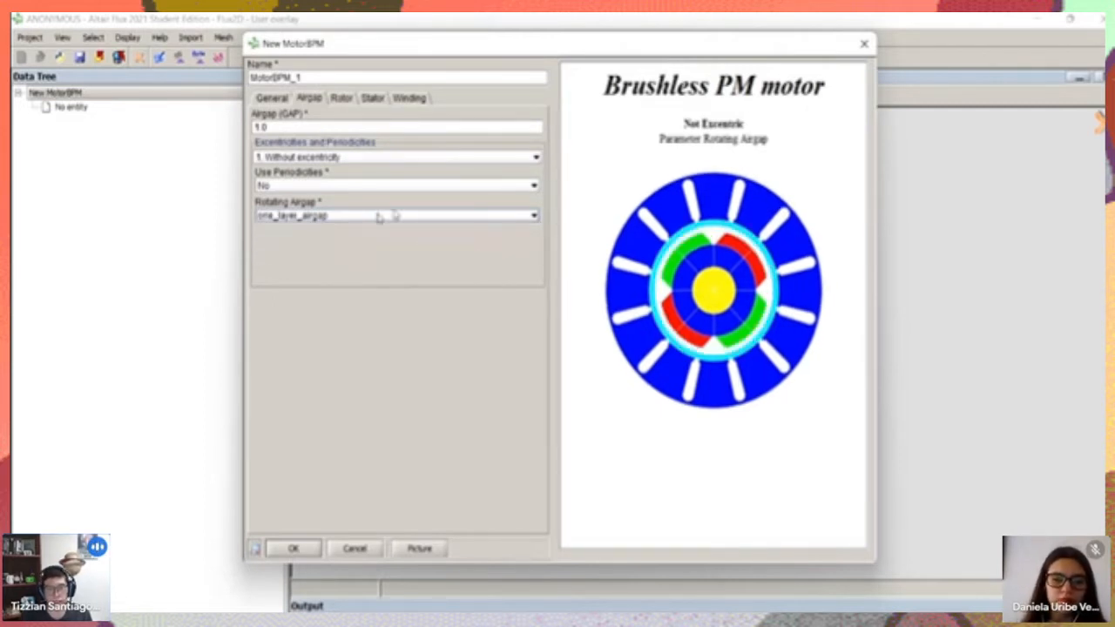
{"action": "left_click", "coordinate": [348, 215]}
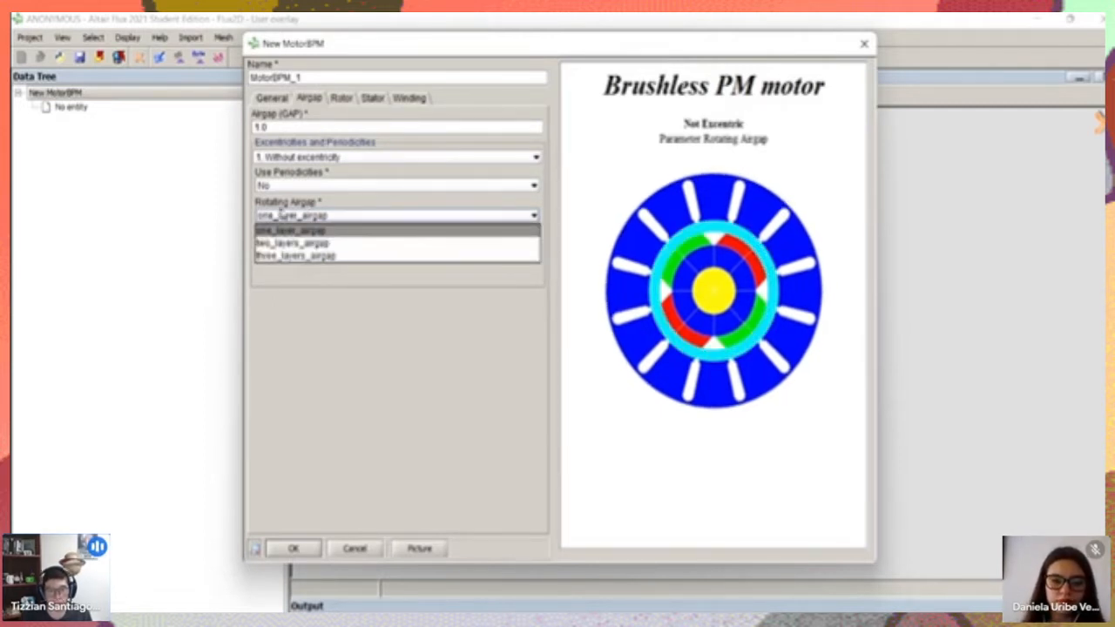
{"action": "left_click", "coordinate": [301, 245]}
{"action": "left_click", "coordinate": [306, 218]}
{"action": "left_click", "coordinate": [305, 231]}
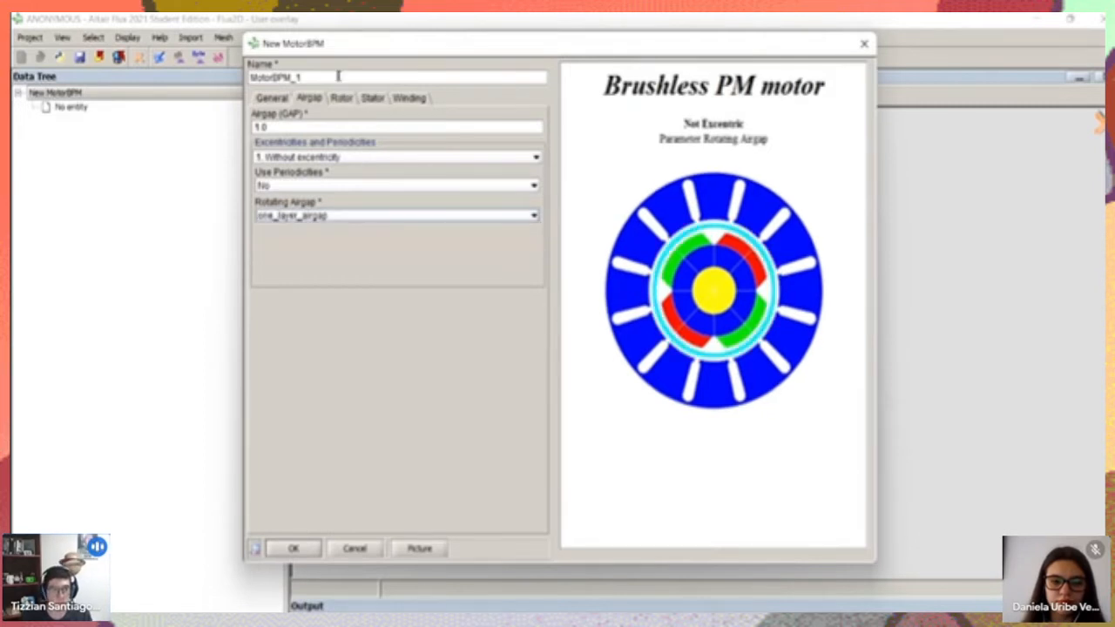
Open the rotor parameters and compare the RotorFullRing and RotorLSIPM magnet shapes with RotorBreadLoaf
{"action": "left_click", "coordinate": [340, 99]}
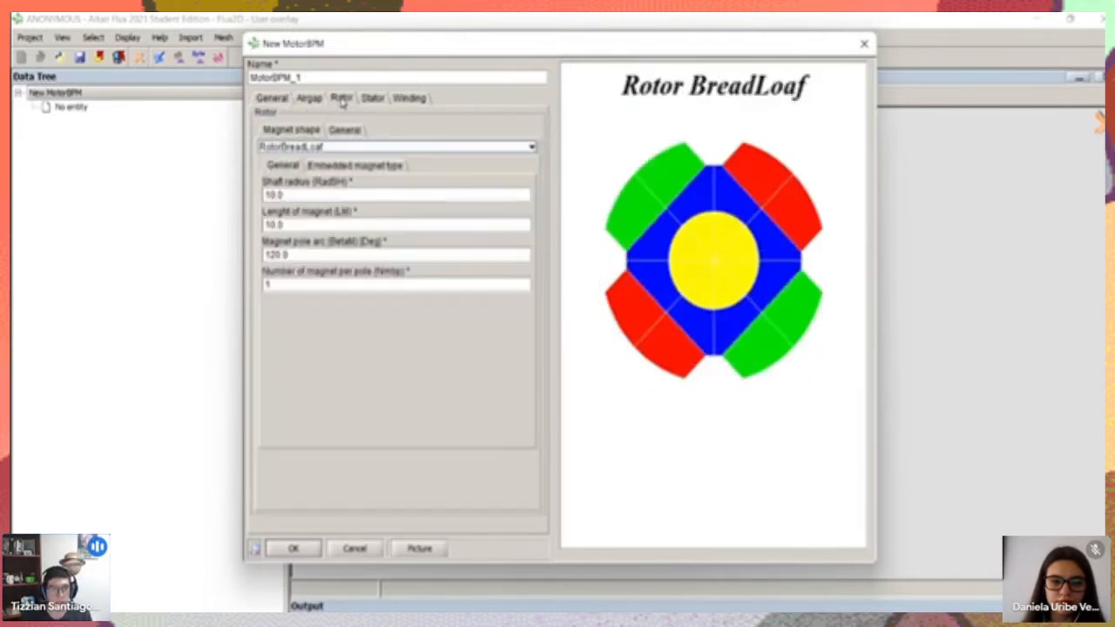
{"action": "left_click", "coordinate": [292, 146]}
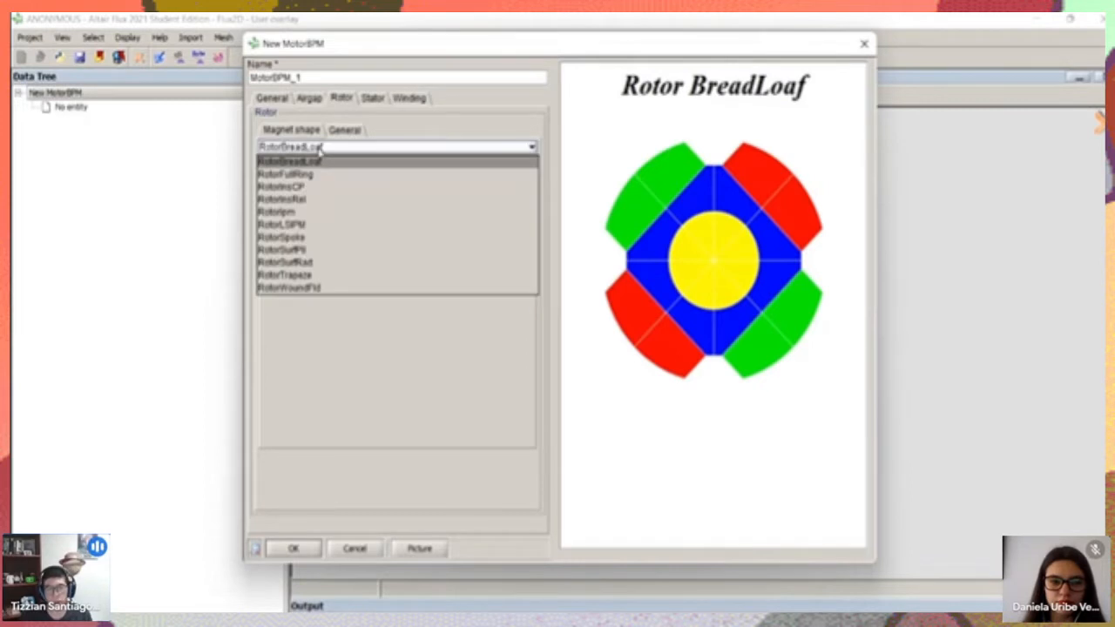
{"action": "left_click", "coordinate": [313, 174]}
{"action": "left_click", "coordinate": [313, 146]}
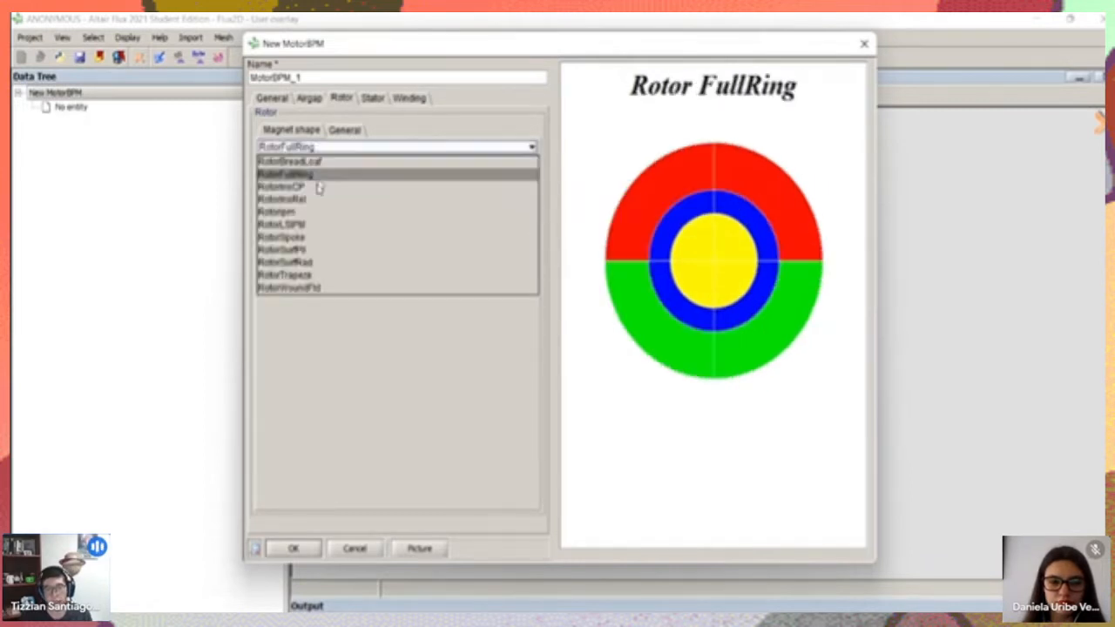
{"action": "left_click", "coordinate": [309, 228]}
{"action": "left_click", "coordinate": [332, 150]}
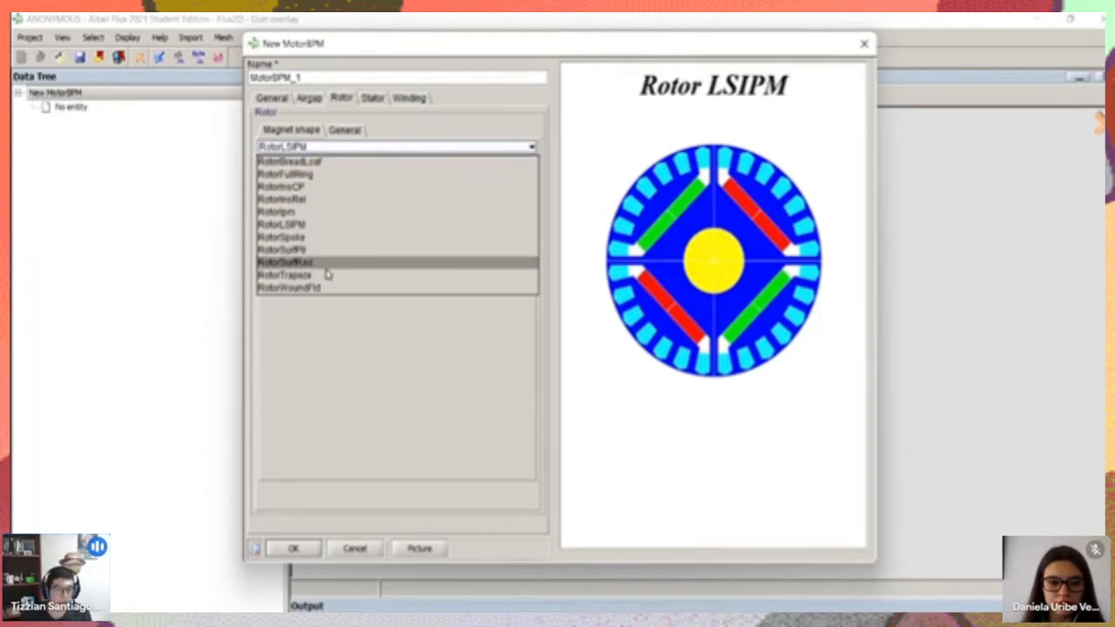
{"action": "left_click", "coordinate": [295, 155]}
{"action": "left_click", "coordinate": [309, 167]}
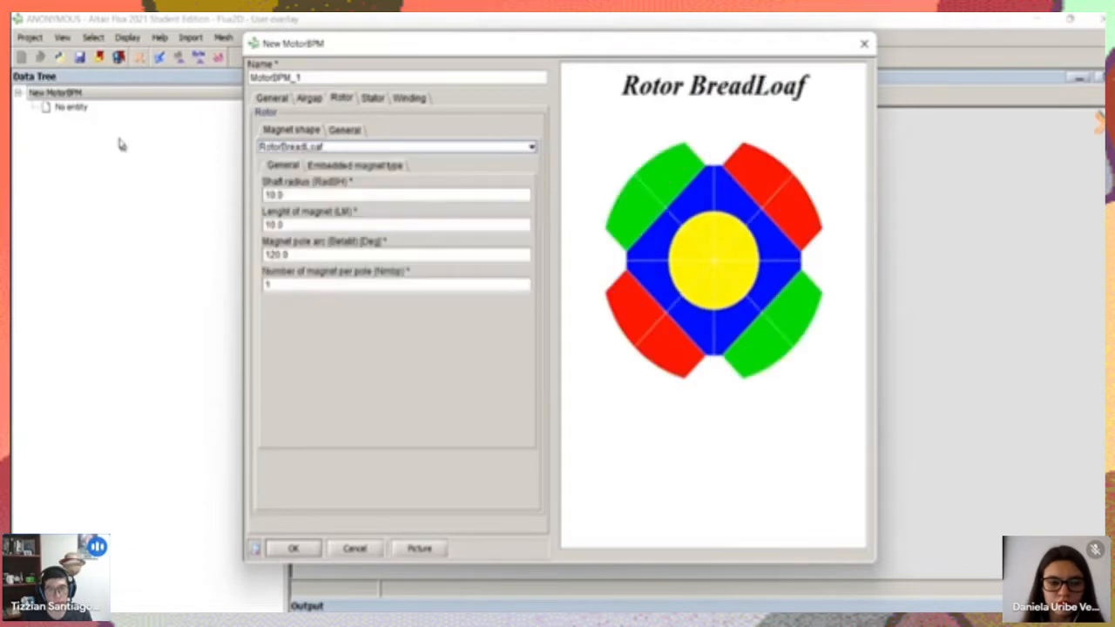
Try the RotorLSIPM magnet shape once more and set the rotor's magnet shape to RotorTrapeze
{"action": "left_click", "coordinate": [311, 198]}
{"action": "left_click", "coordinate": [295, 148]}
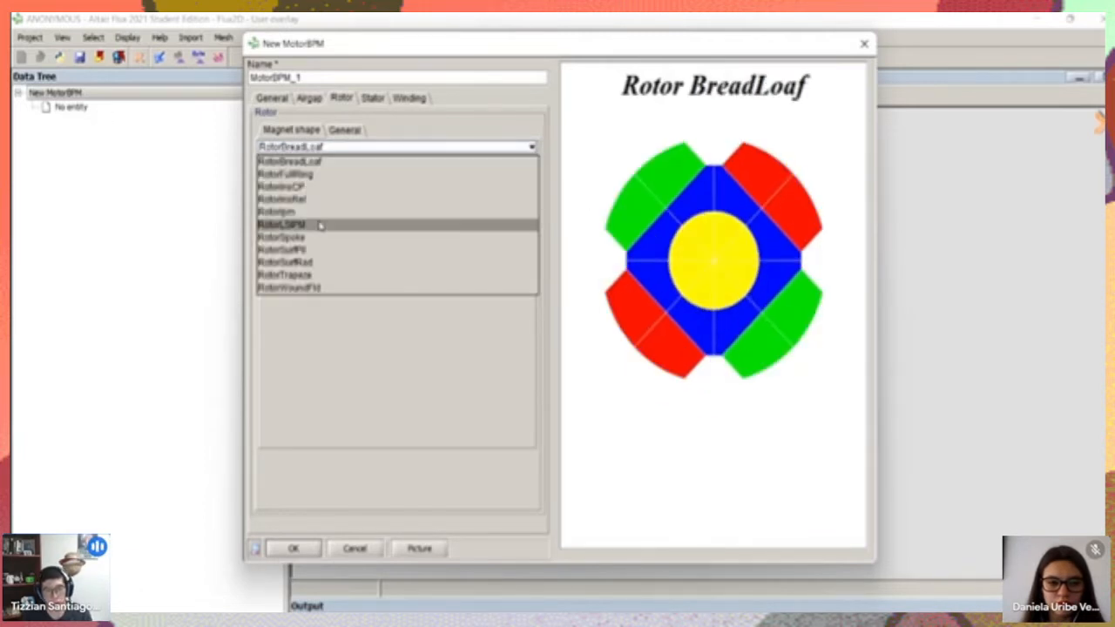
{"action": "left_click", "coordinate": [320, 226]}
{"action": "left_click", "coordinate": [317, 148]}
{"action": "left_click", "coordinate": [335, 274]}
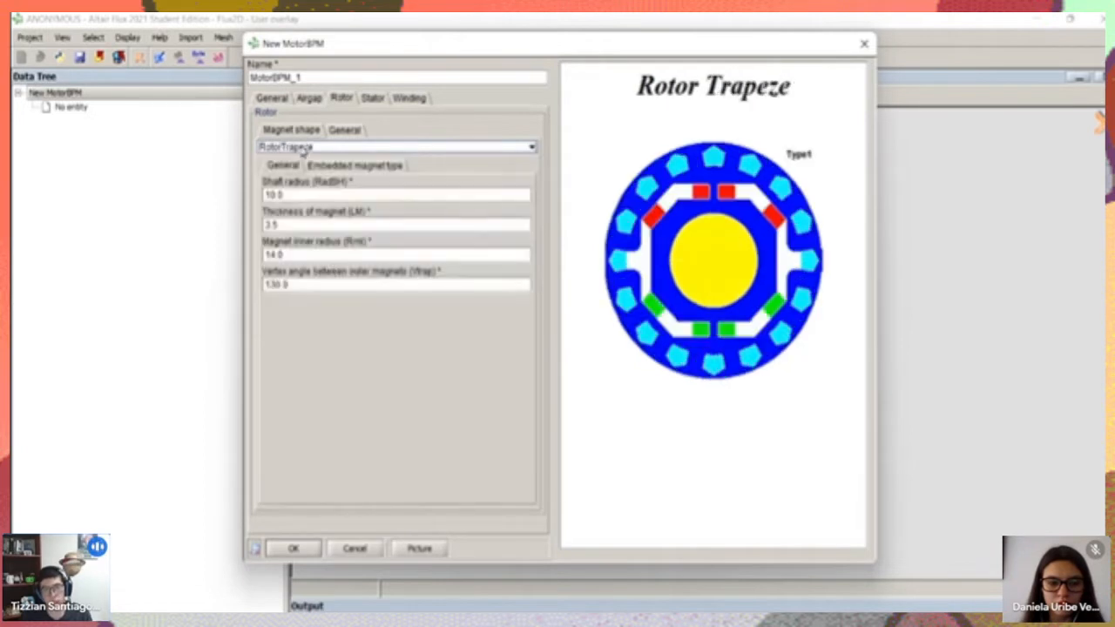
Try the RotorSpoke magnet shape and set the rotor's magnet shape to RotorBreadLoaf
{"action": "left_click", "coordinate": [308, 148]}
{"action": "left_click", "coordinate": [324, 237]}
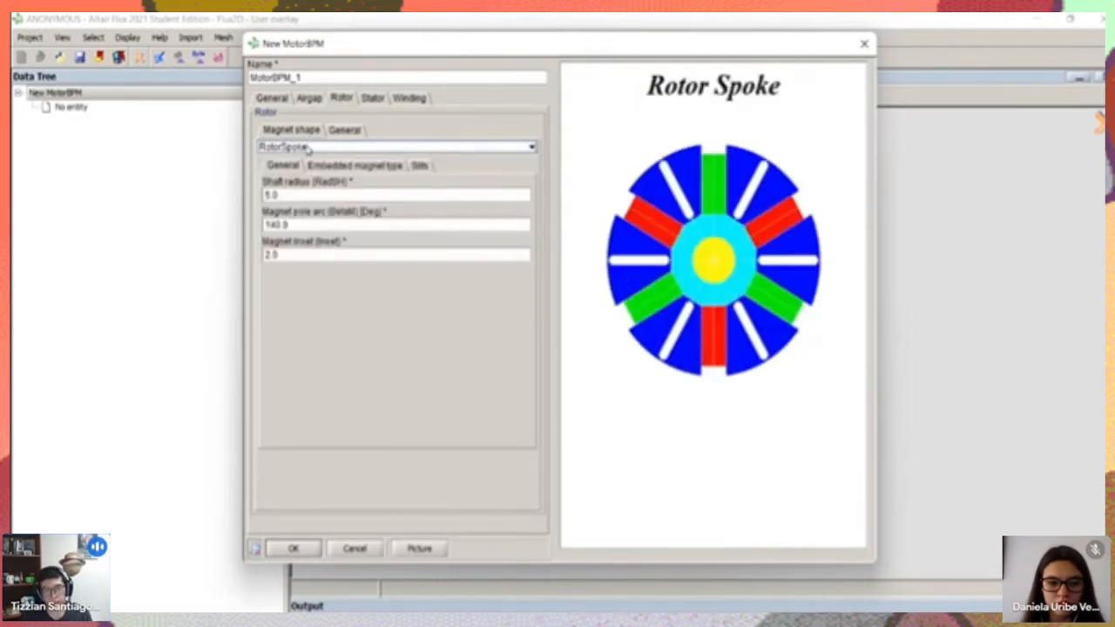
{"action": "left_click", "coordinate": [308, 148]}
{"action": "left_click", "coordinate": [304, 171]}
Examine the bread loaf rotor's shaft radius, magnet length, magnet pole arc and number of magnets per pole in the illustration
{"action": "left_click", "coordinate": [310, 193]}
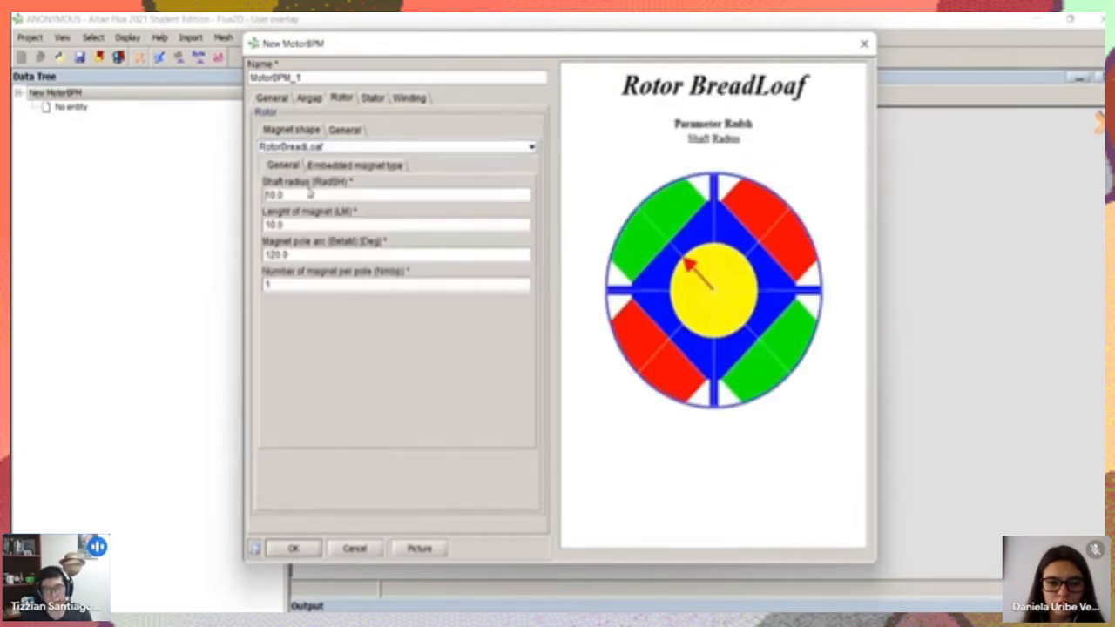
{"action": "left_click", "coordinate": [336, 225]}
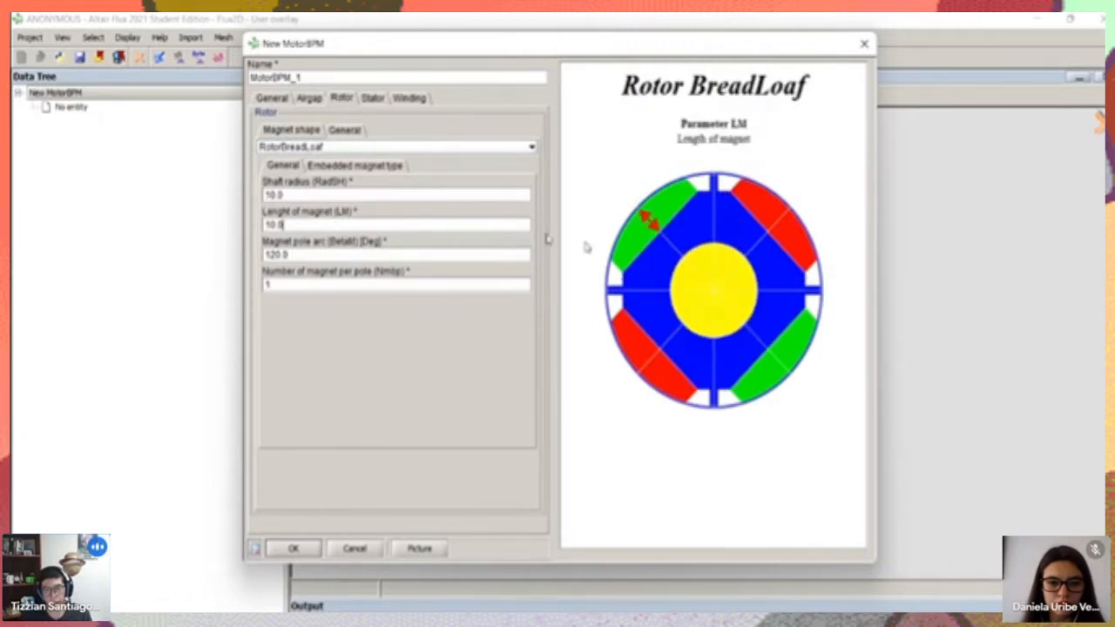
{"action": "left_click", "coordinate": [294, 256]}
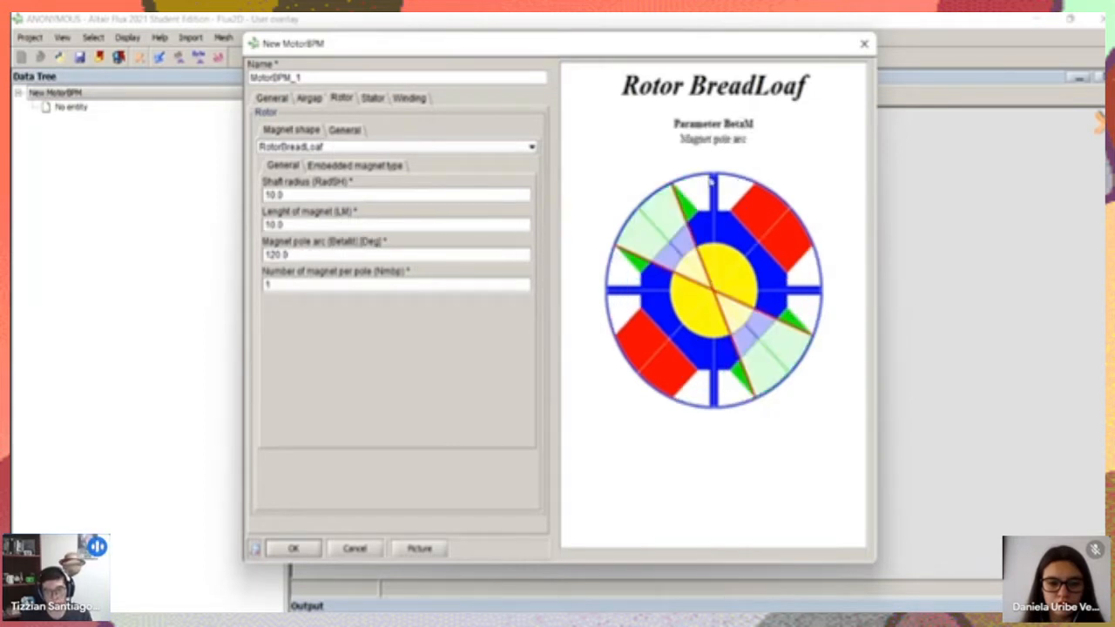
{"action": "left_click", "coordinate": [300, 288]}
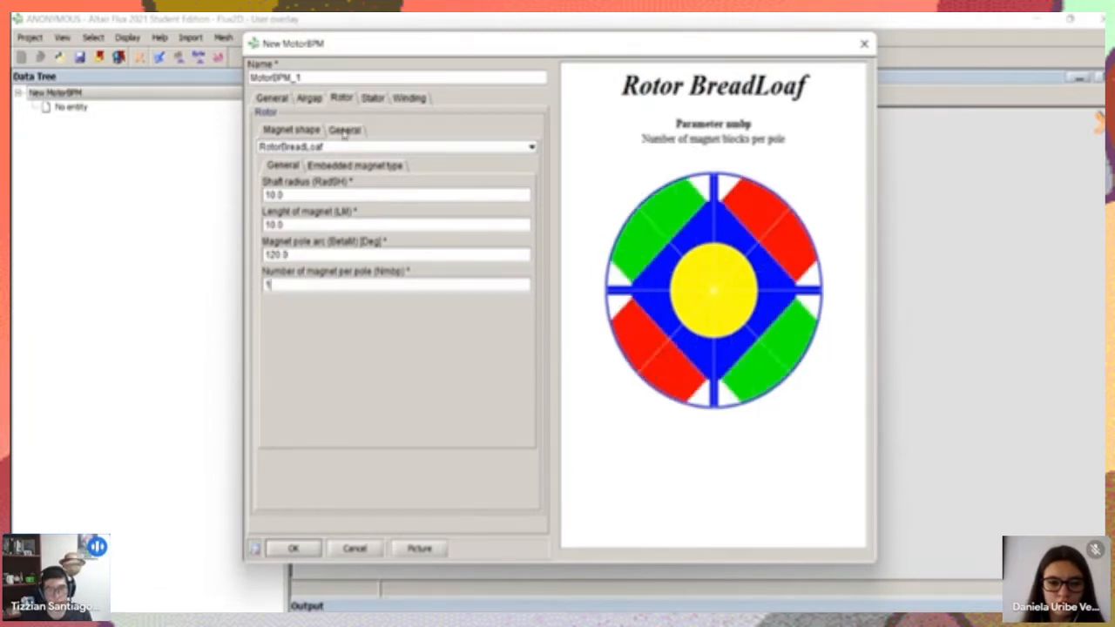
Compare the Type1 and Type2 embedded magnet options of the RotorBreadLoaf shape and return the embedded magnet type to Not Embedded
{"action": "left_click", "coordinate": [318, 166]}
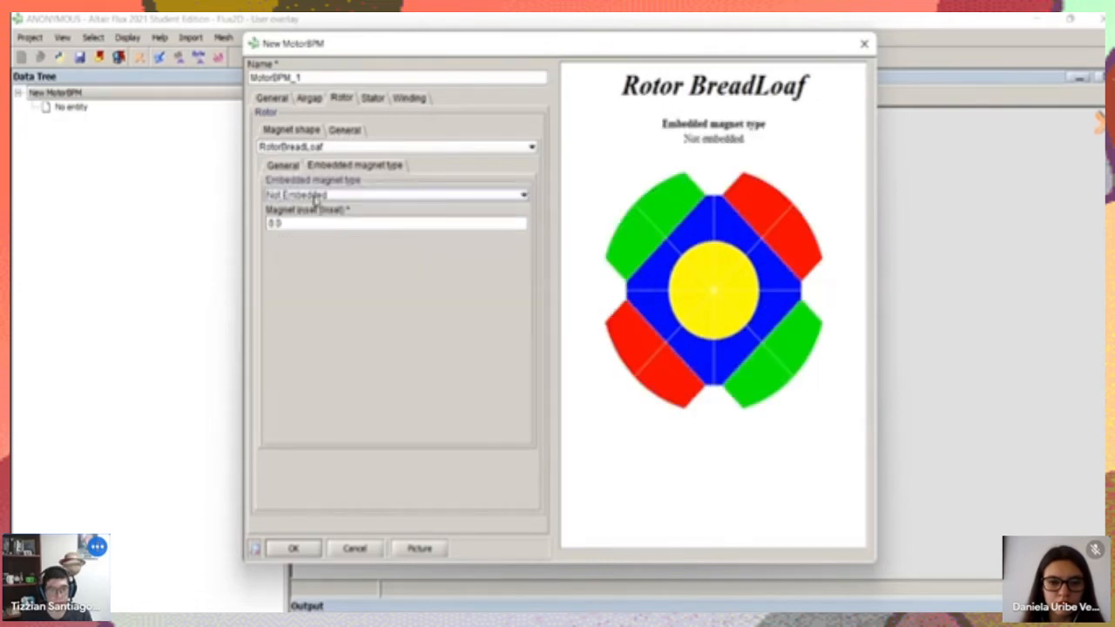
{"action": "left_click", "coordinate": [315, 195]}
{"action": "left_click", "coordinate": [316, 196]}
{"action": "left_click", "coordinate": [317, 195]}
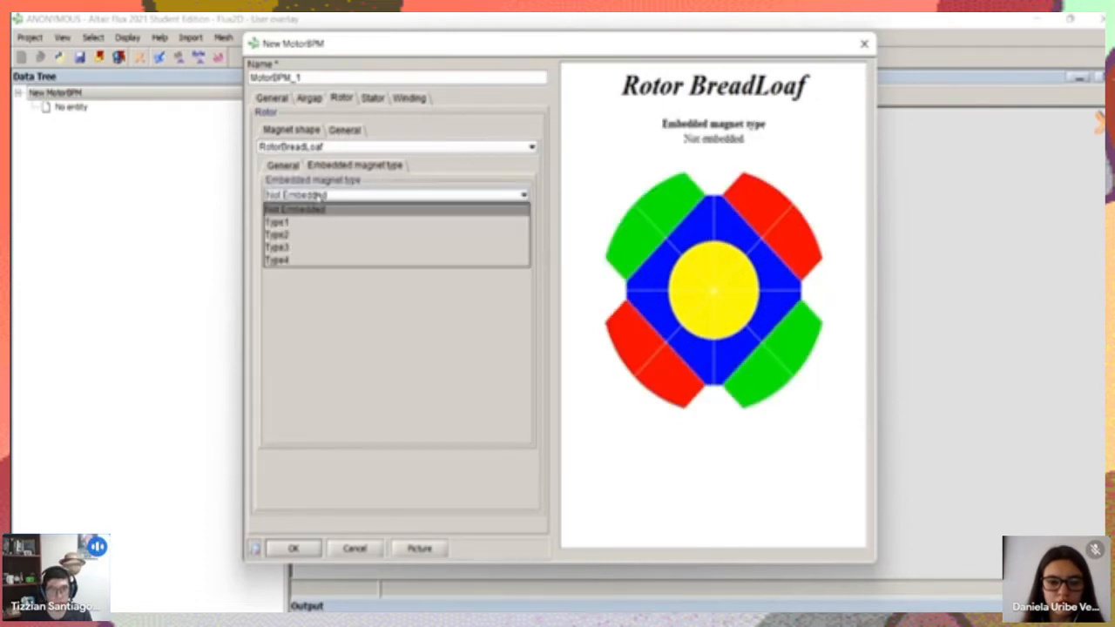
{"action": "left_click", "coordinate": [296, 223]}
{"action": "left_click", "coordinate": [322, 196]}
{"action": "left_click", "coordinate": [295, 223]}
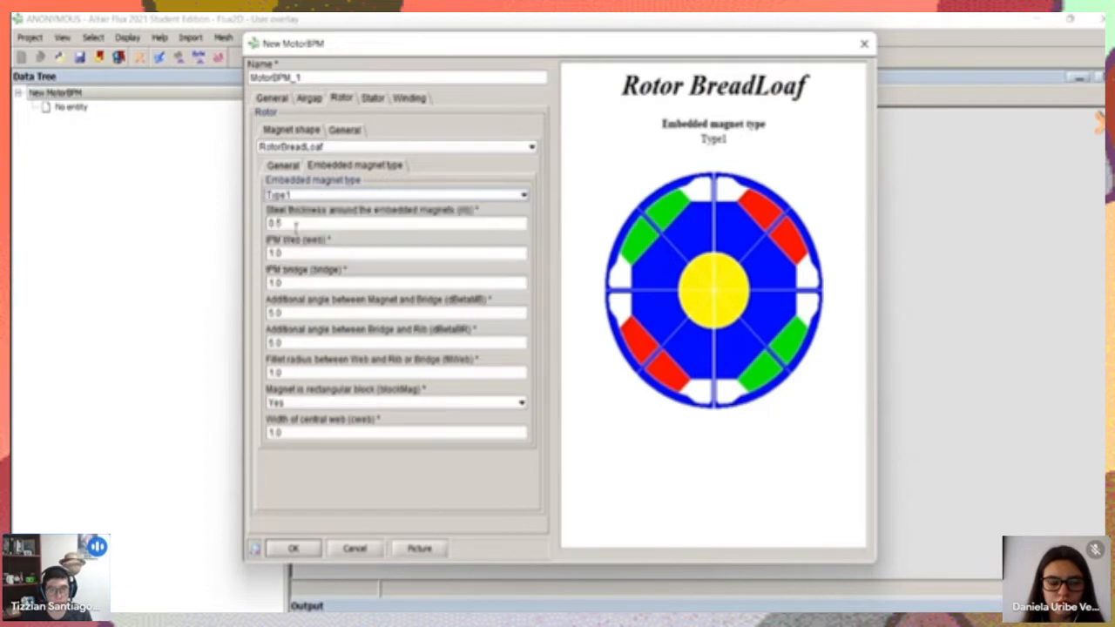
{"action": "left_click", "coordinate": [310, 196]}
{"action": "left_click", "coordinate": [292, 235]}
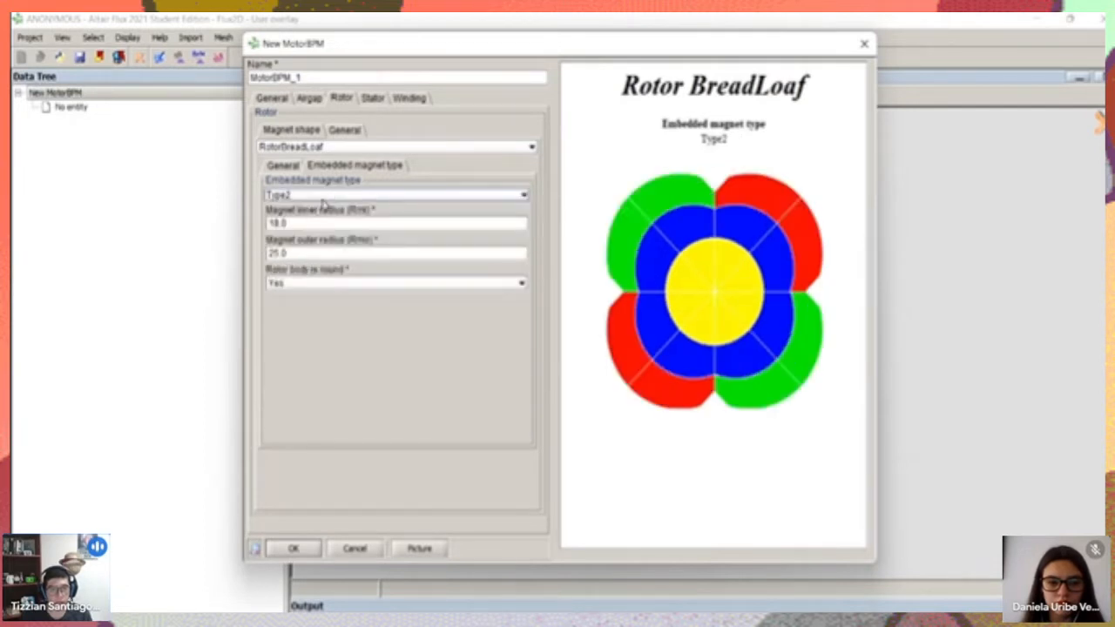
{"action": "left_click", "coordinate": [326, 197]}
{"action": "left_click", "coordinate": [297, 212]}
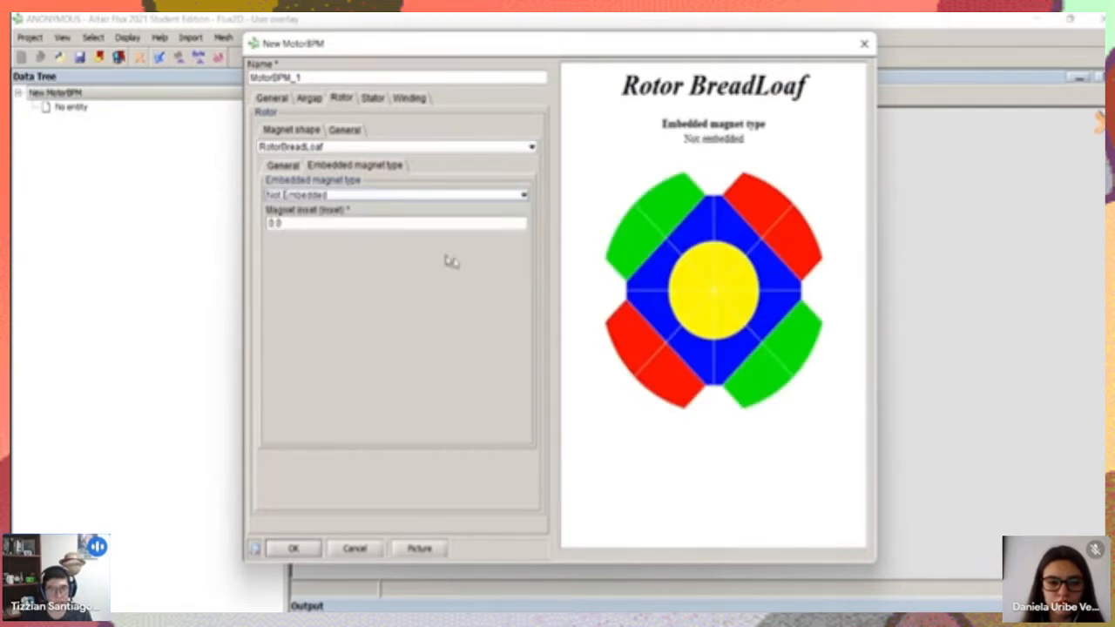
Examine the rotor's general parameters for number of poles, external radius and shift angle in the illustration
{"action": "left_click", "coordinate": [345, 130]}
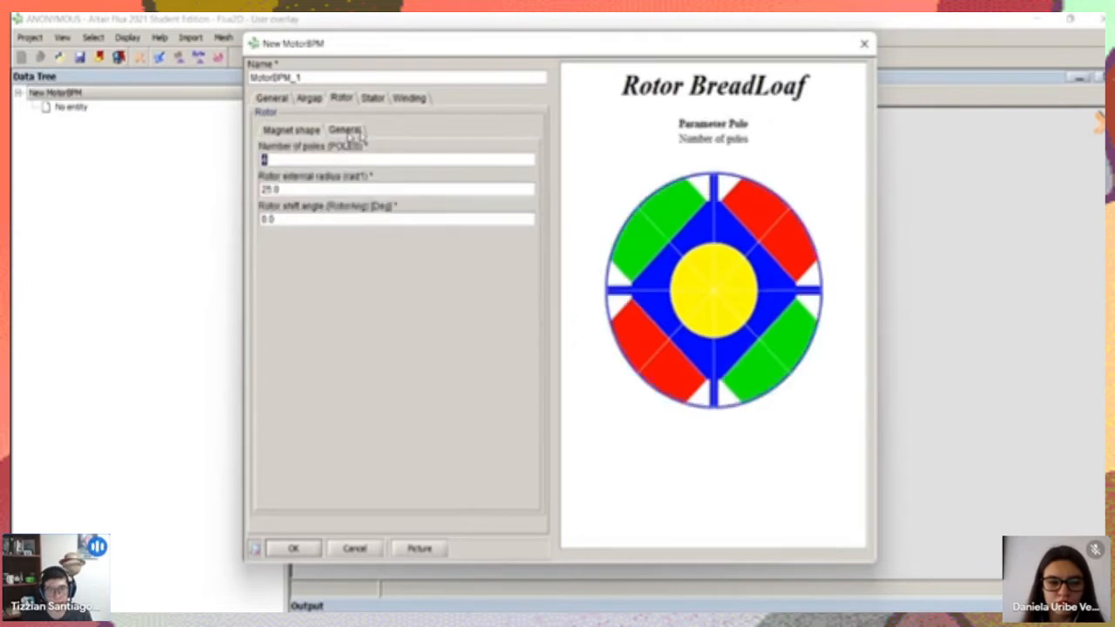
{"action": "left_click", "coordinate": [330, 188]}
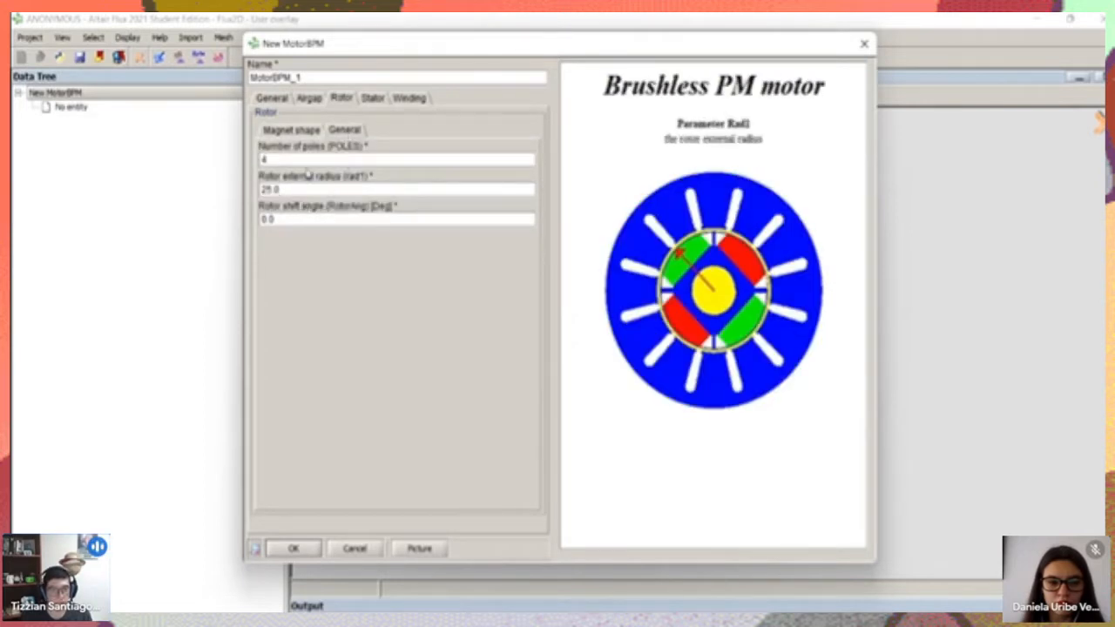
{"action": "left_click", "coordinate": [307, 158]}
{"action": "left_click", "coordinate": [319, 189]}
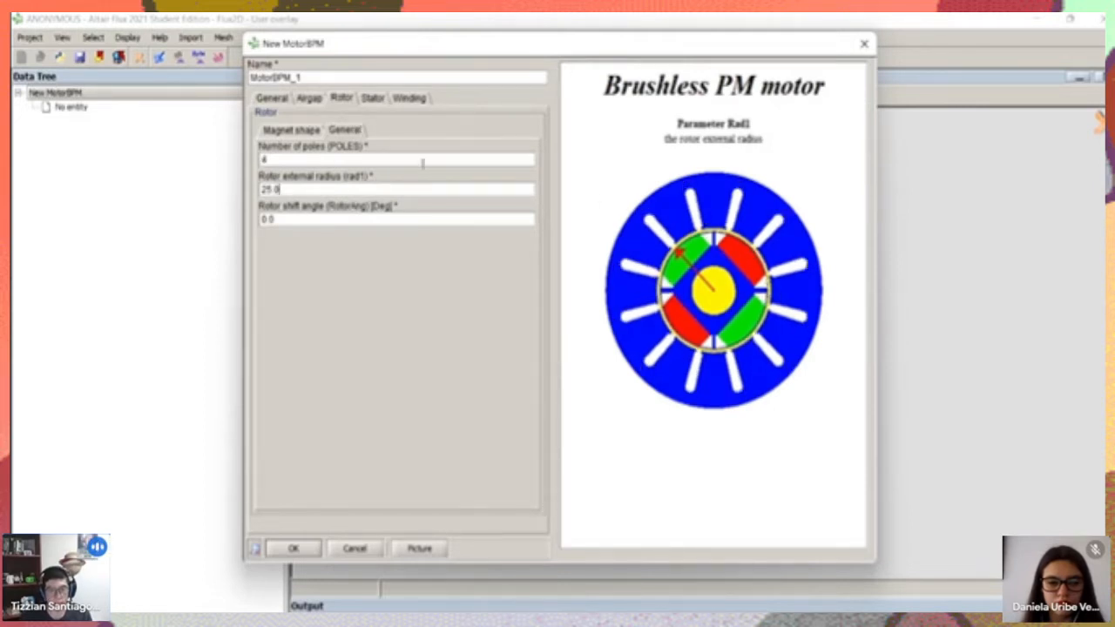
{"action": "left_click", "coordinate": [299, 221]}
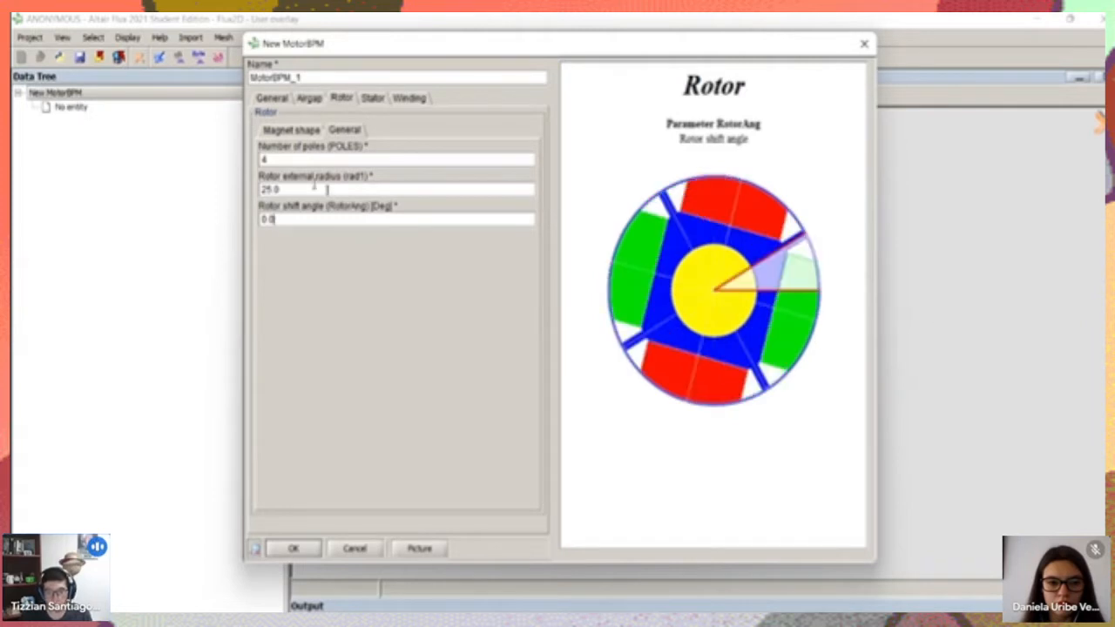
Choose the StatorAirGapWdg slot shape for the stator and examine its slot depth, tooth width and tooth taper parameters
{"action": "left_click", "coordinate": [371, 100]}
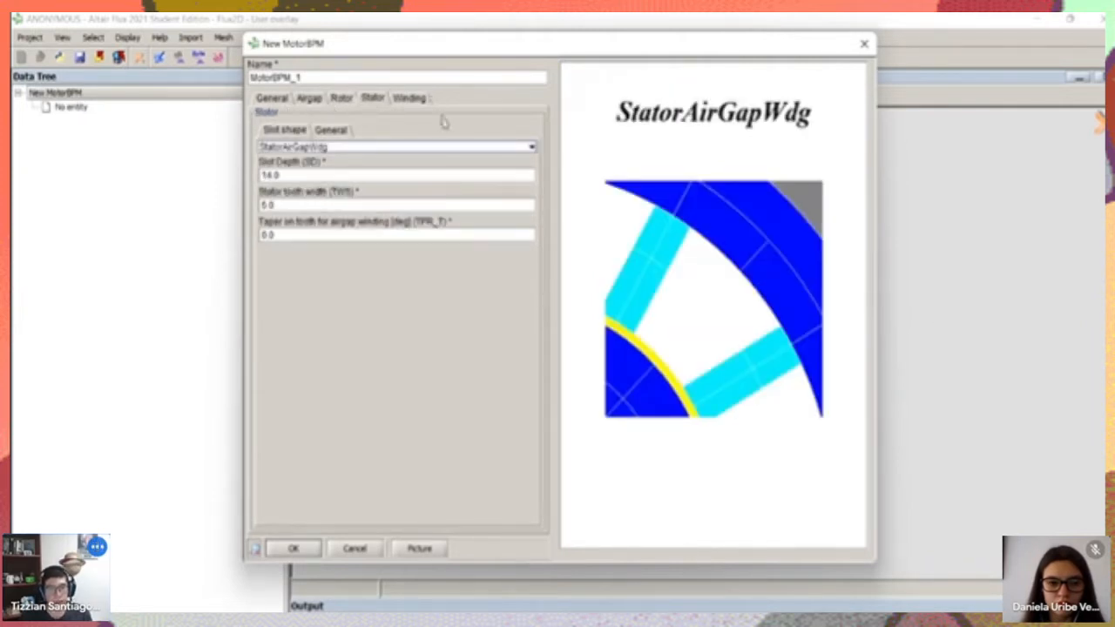
{"action": "left_click", "coordinate": [309, 150]}
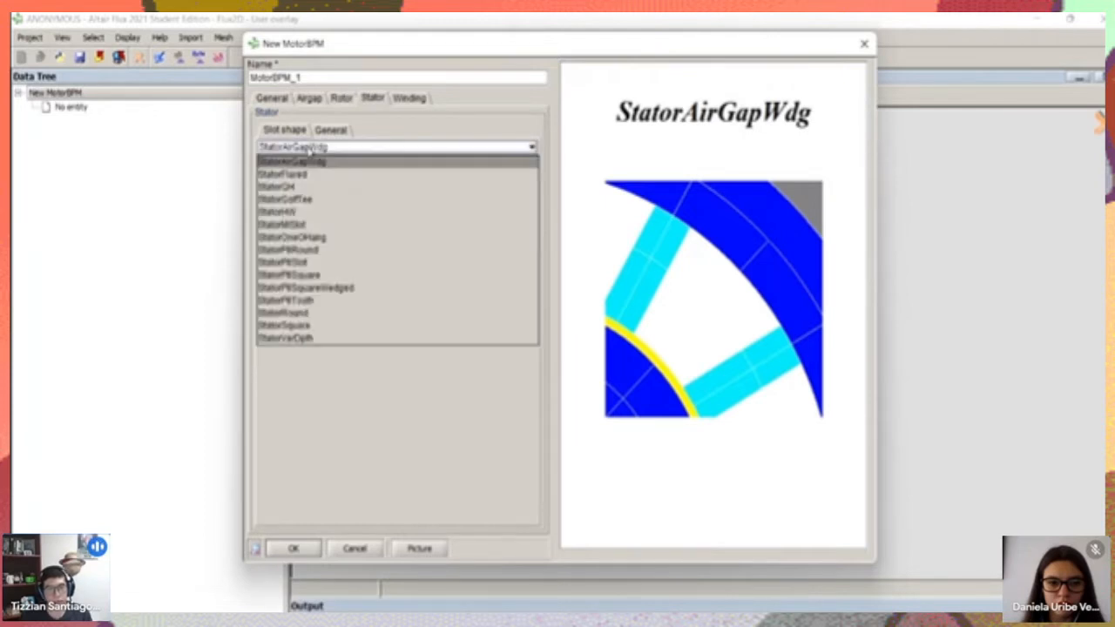
{"action": "left_click", "coordinate": [294, 161]}
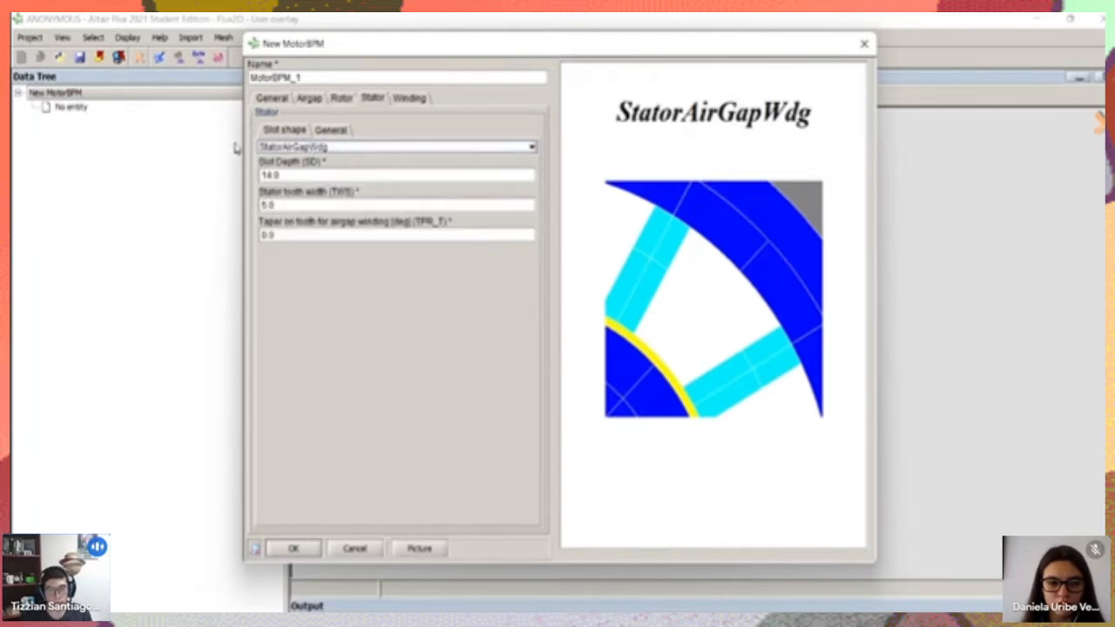
{"action": "left_click", "coordinate": [301, 176]}
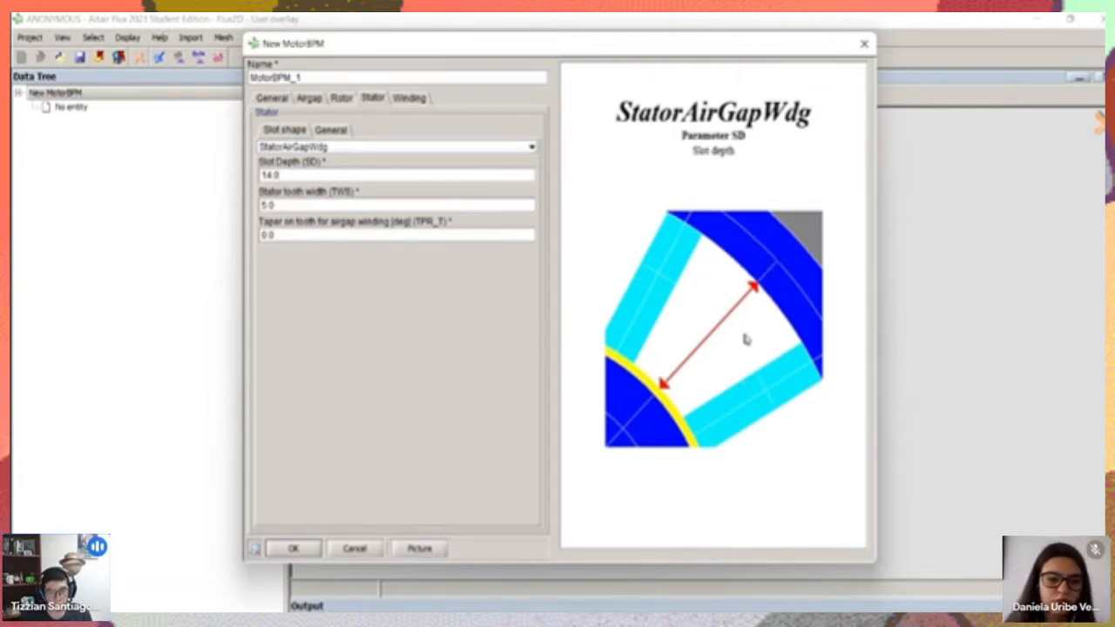
{"action": "left_click", "coordinate": [292, 205]}
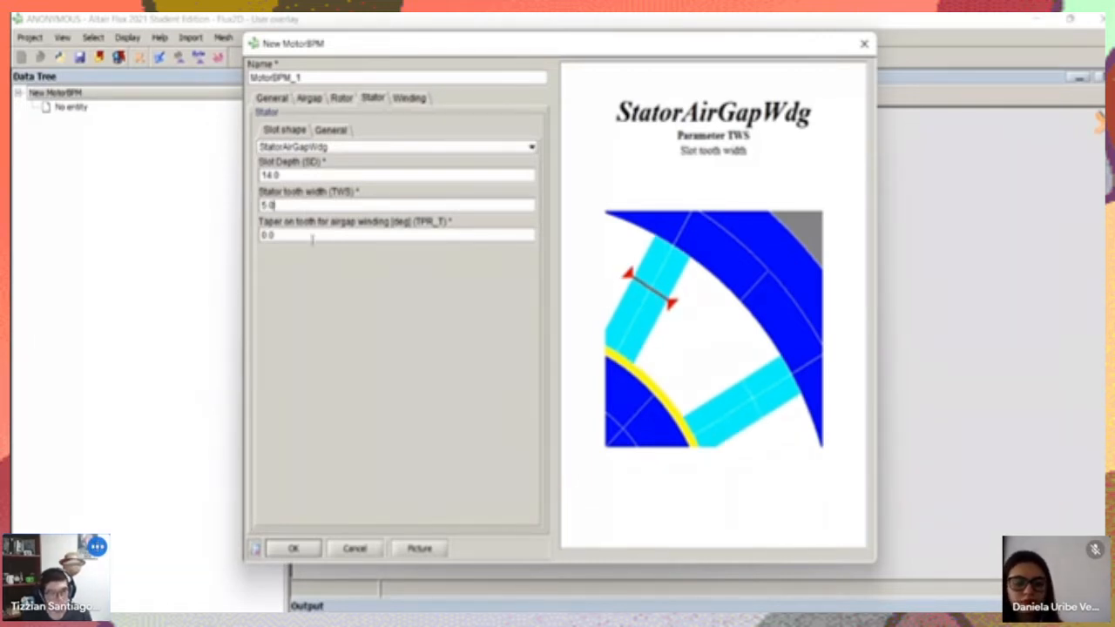
{"action": "left_click", "coordinate": [276, 235]}
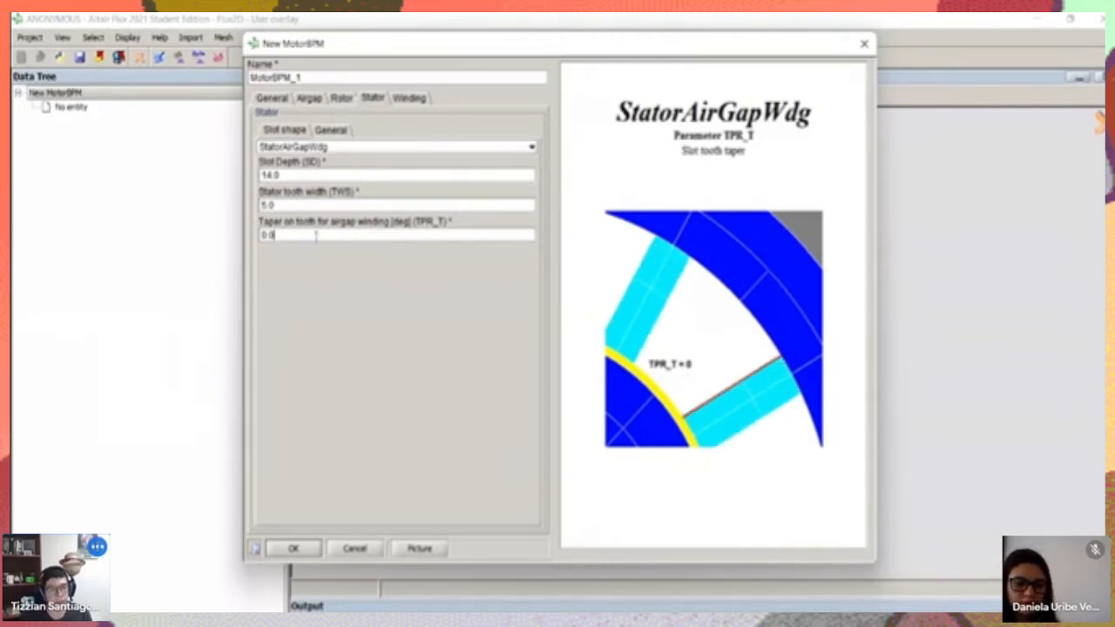
Set the stator's number of slots to 12, compare the Circle chamfered and Cool ring laminations, and choose the Circle lamination shape
{"action": "left_click", "coordinate": [335, 132]}
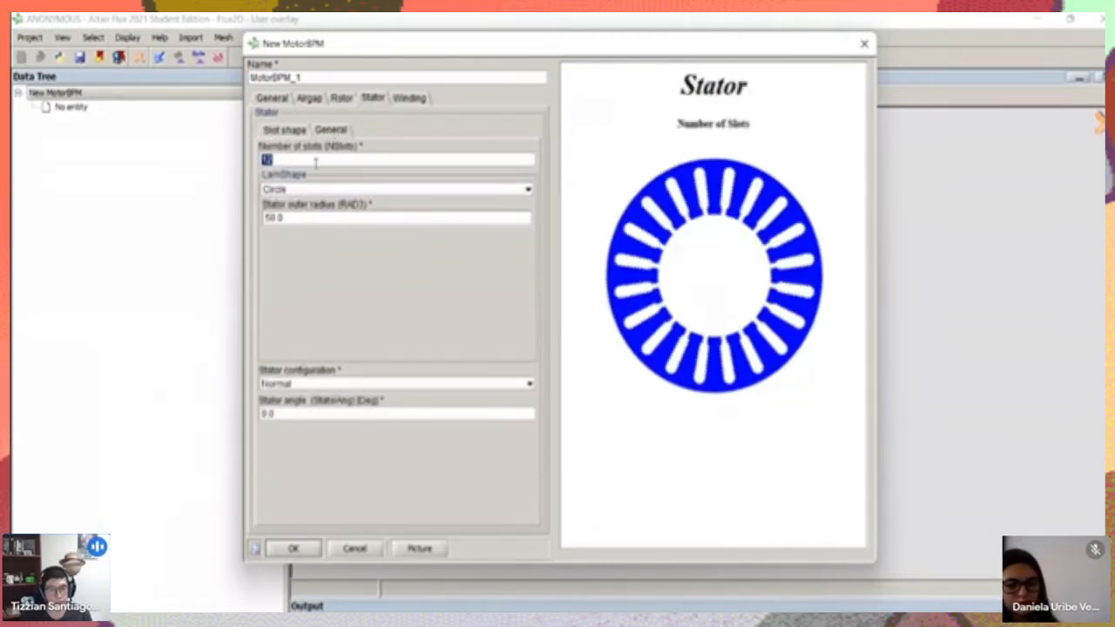
{"action": "type", "text": "12"}
{"action": "left_click", "coordinate": [288, 192]}
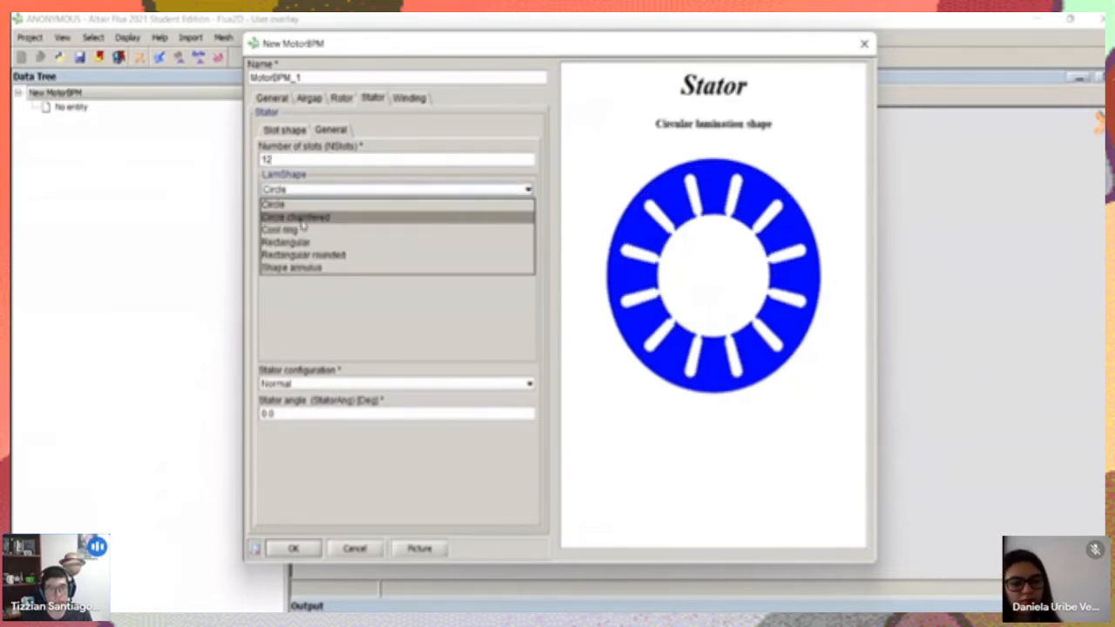
{"action": "left_click", "coordinate": [302, 220]}
{"action": "left_click", "coordinate": [317, 194]}
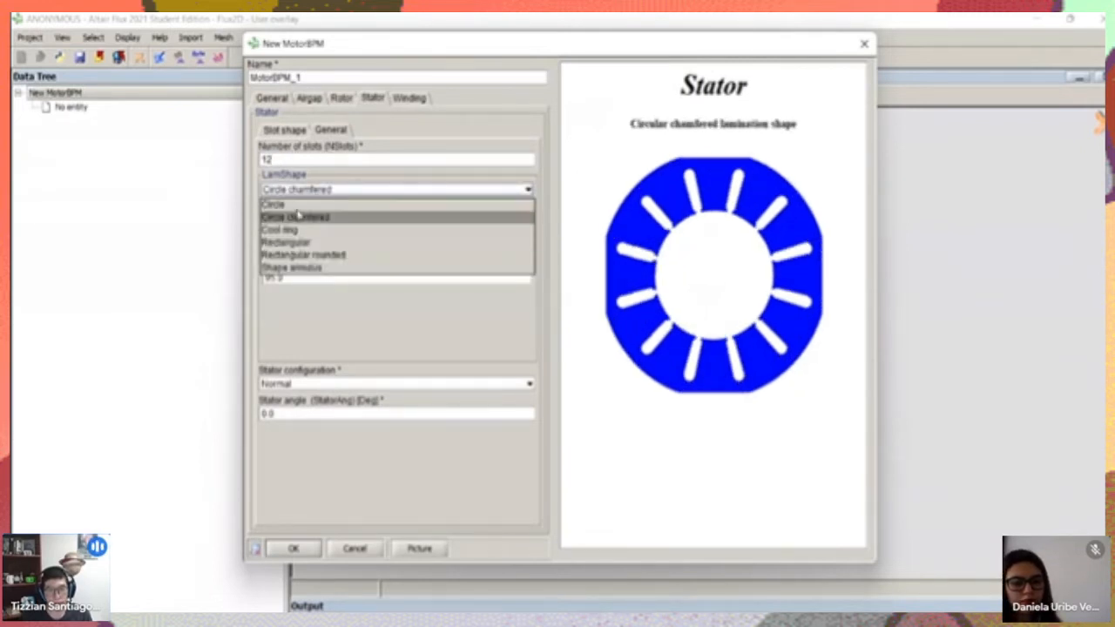
{"action": "left_click", "coordinate": [294, 203]}
{"action": "left_click", "coordinate": [300, 189]}
{"action": "left_click", "coordinate": [301, 217]}
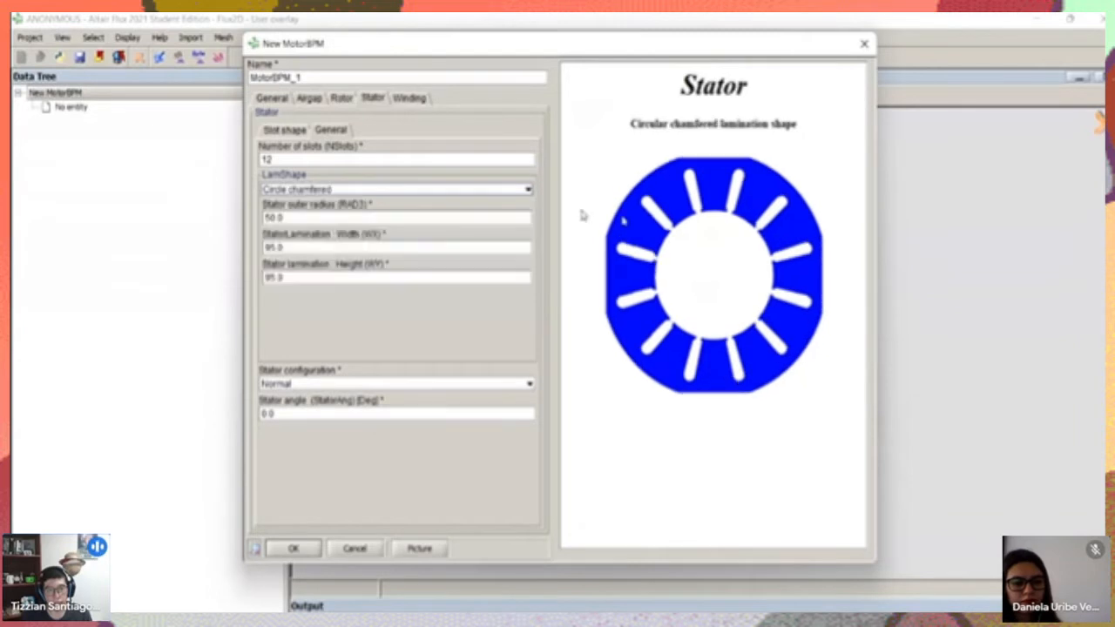
{"action": "left_click", "coordinate": [296, 189]}
{"action": "left_click", "coordinate": [301, 232]}
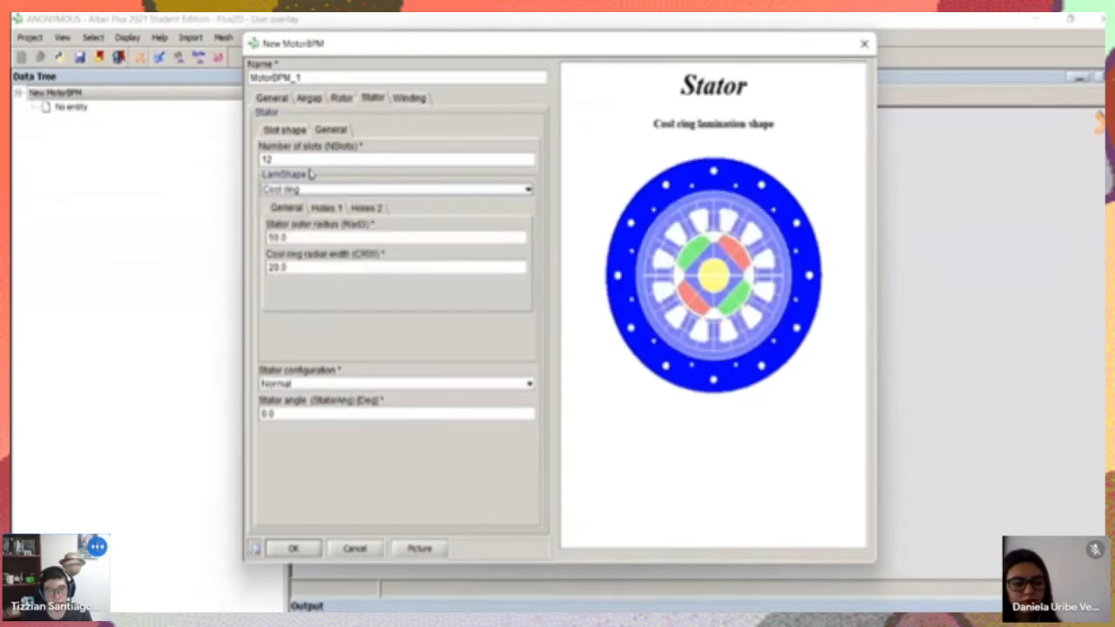
{"action": "left_click", "coordinate": [380, 188]}
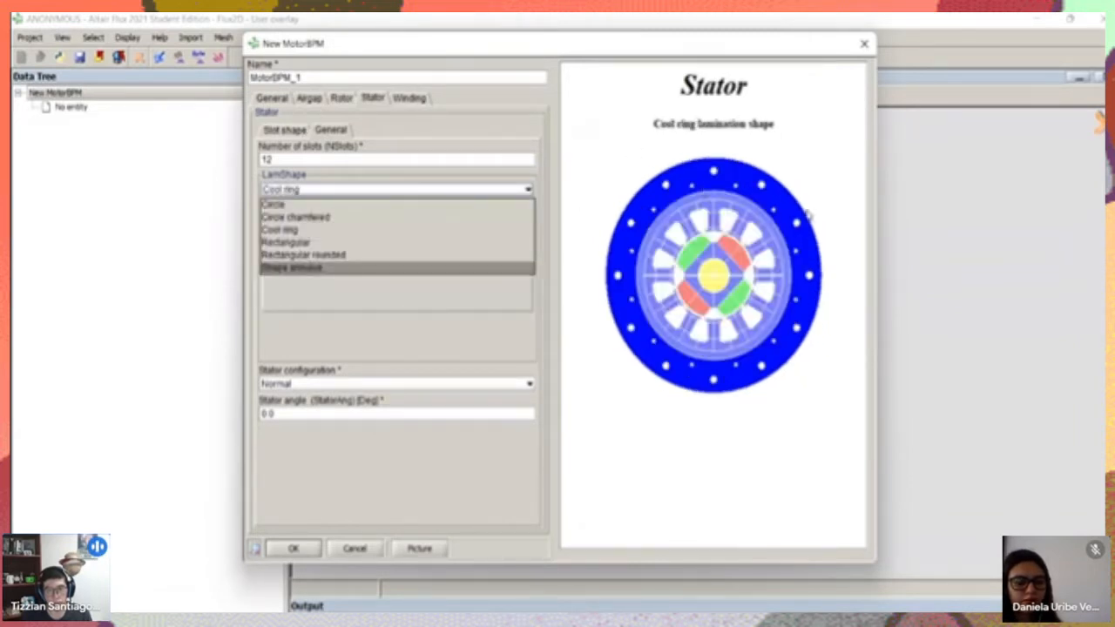
{"action": "left_click", "coordinate": [289, 204]}
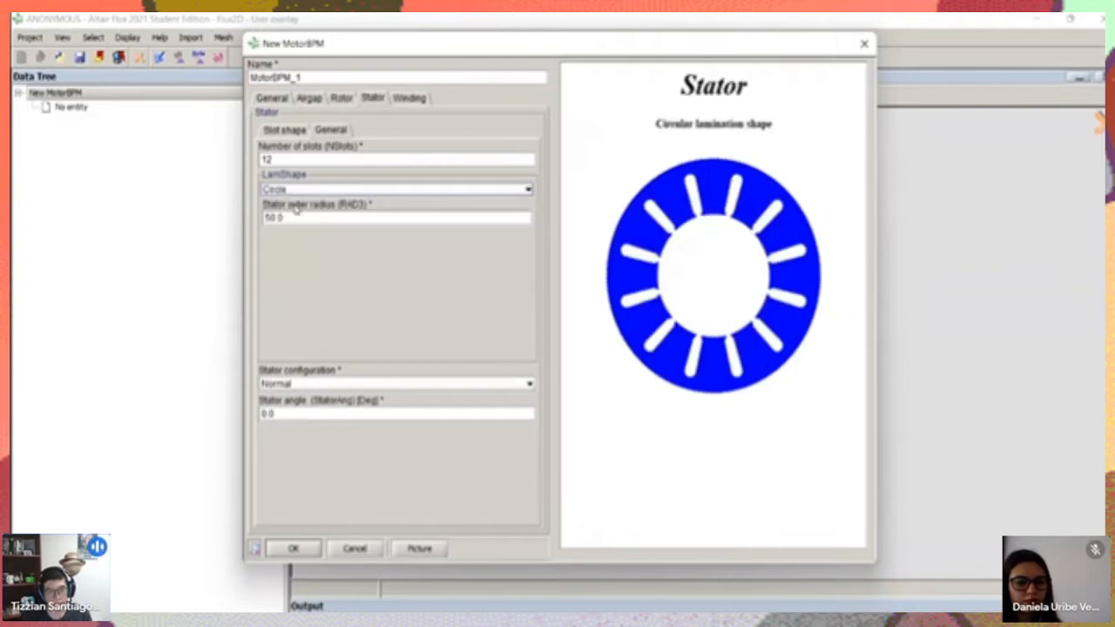
Choose the Normal stator configuration and examine the stator's outer radius and shift angle parameters
{"action": "left_click", "coordinate": [322, 218]}
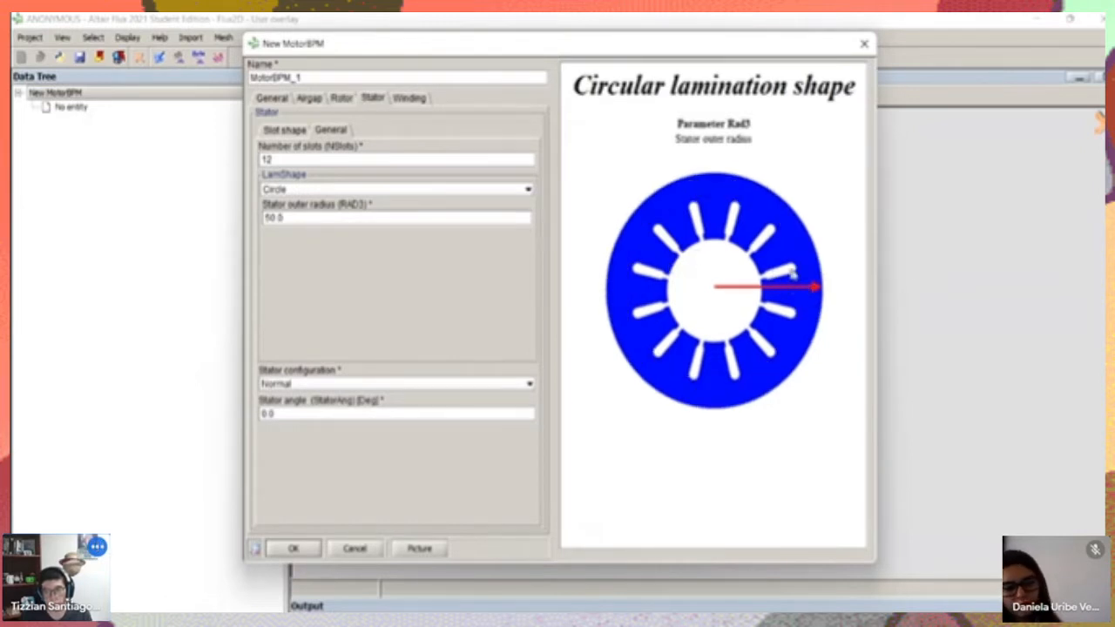
{"action": "left_click", "coordinate": [329, 385]}
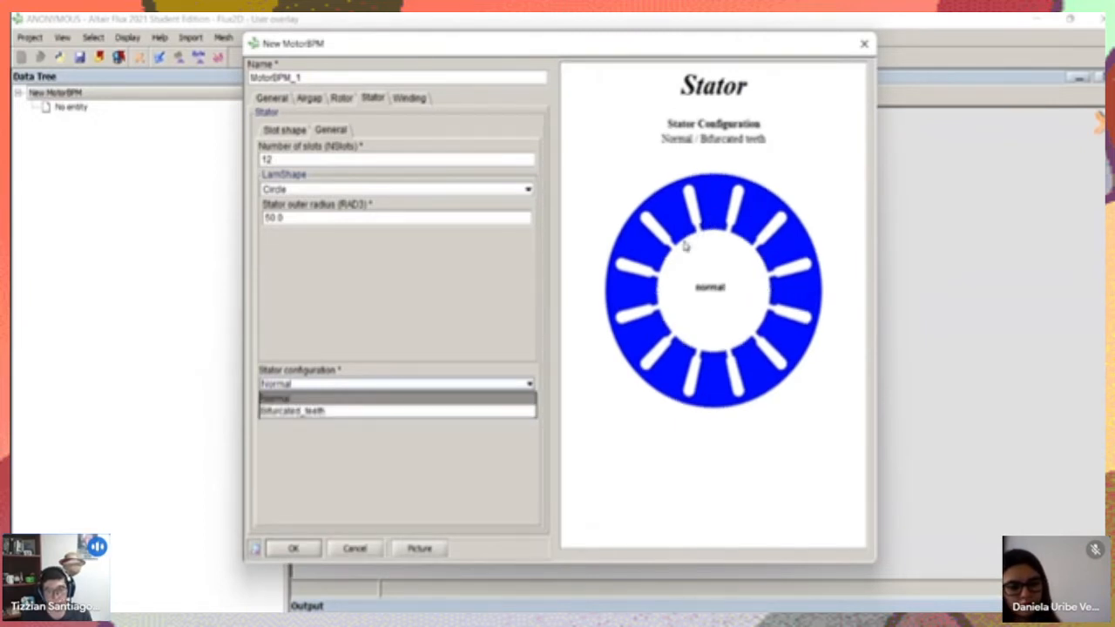
{"action": "left_click", "coordinate": [271, 401]}
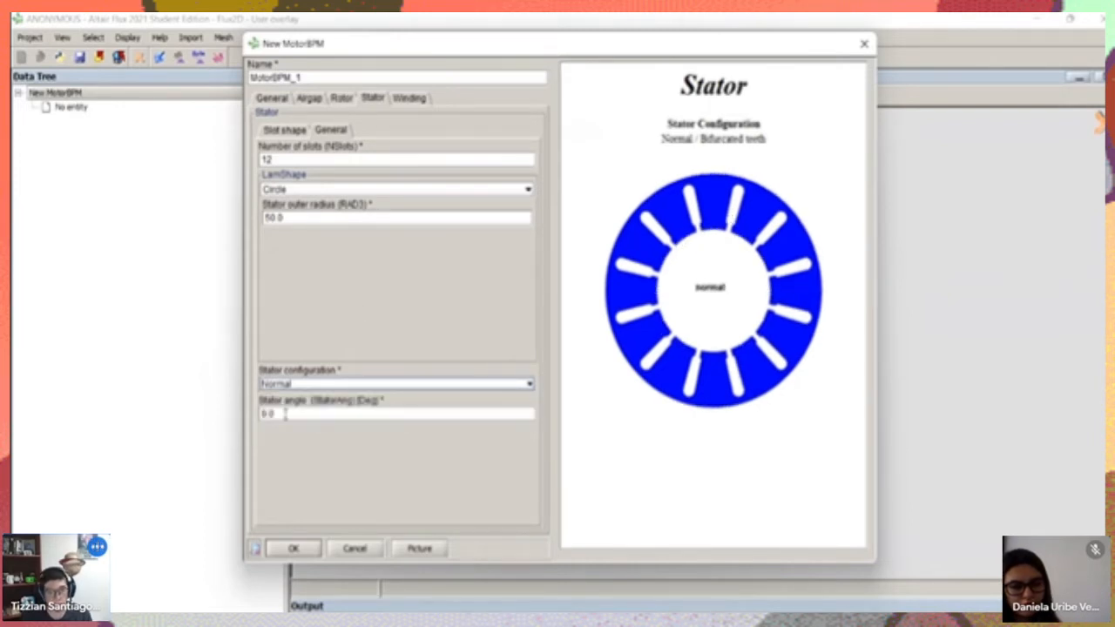
{"action": "left_click", "coordinate": [312, 387]}
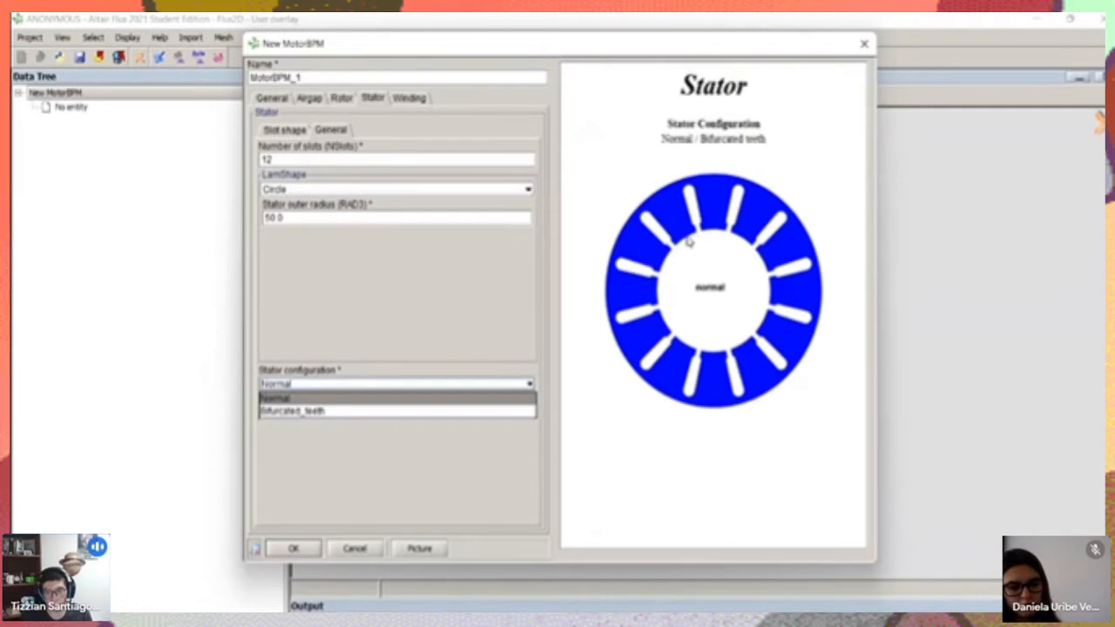
{"action": "left_click", "coordinate": [331, 476]}
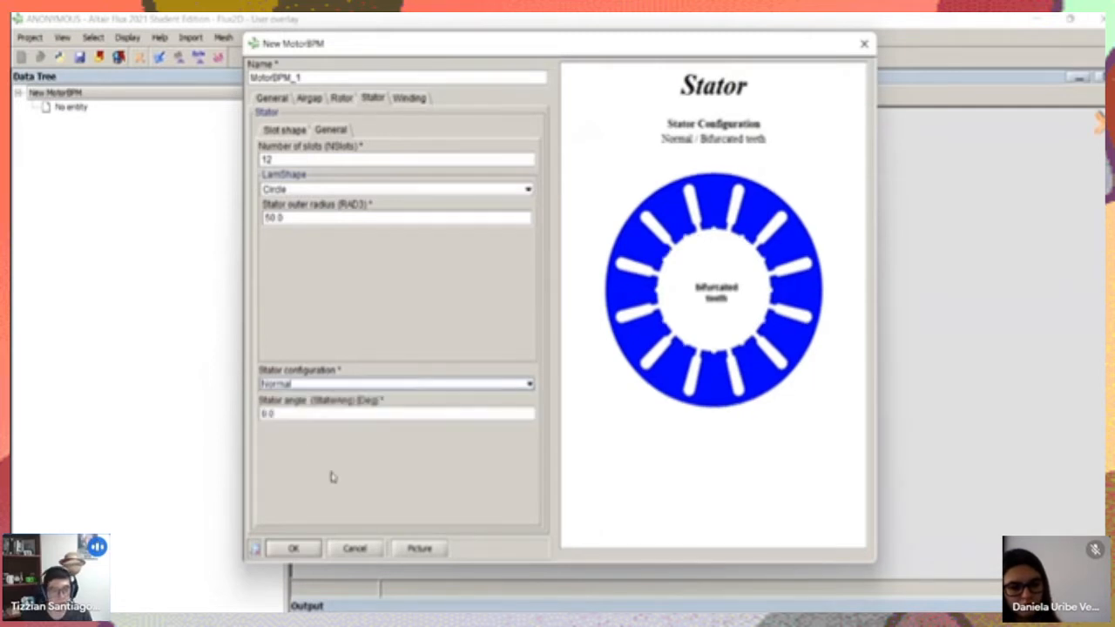
{"action": "left_click", "coordinate": [315, 413]}
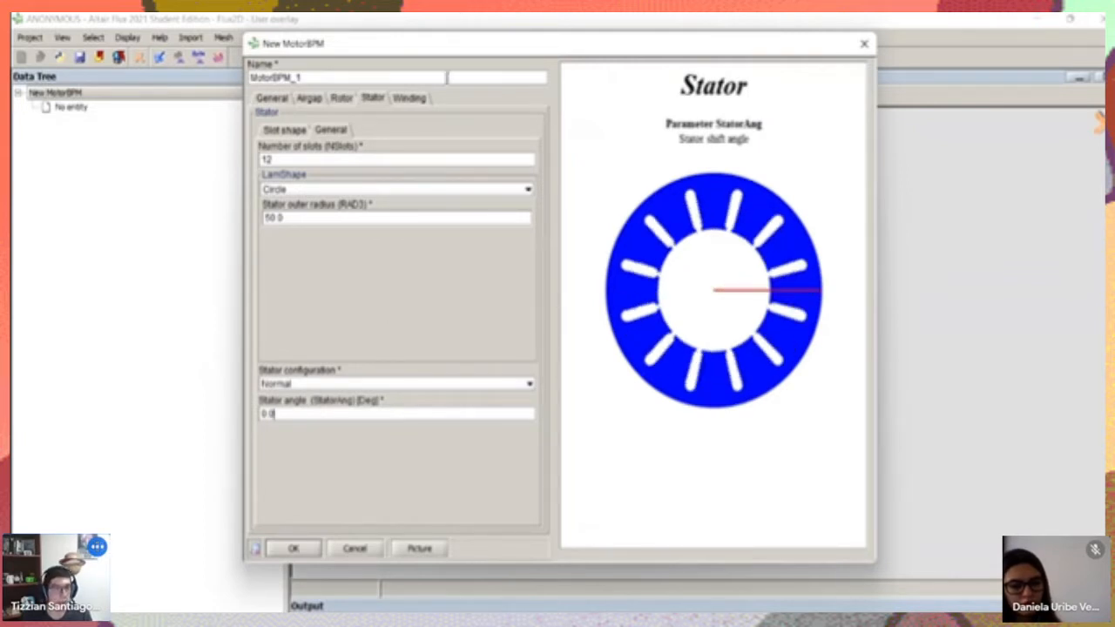
Open the motor's winding parameters and move the New MotorBPM dialog toward the Data Tree
{"action": "left_click", "coordinate": [408, 99]}
{"action": "left_click_drag", "start_coordinate": [463, 45], "coordinate": [442, 81]}
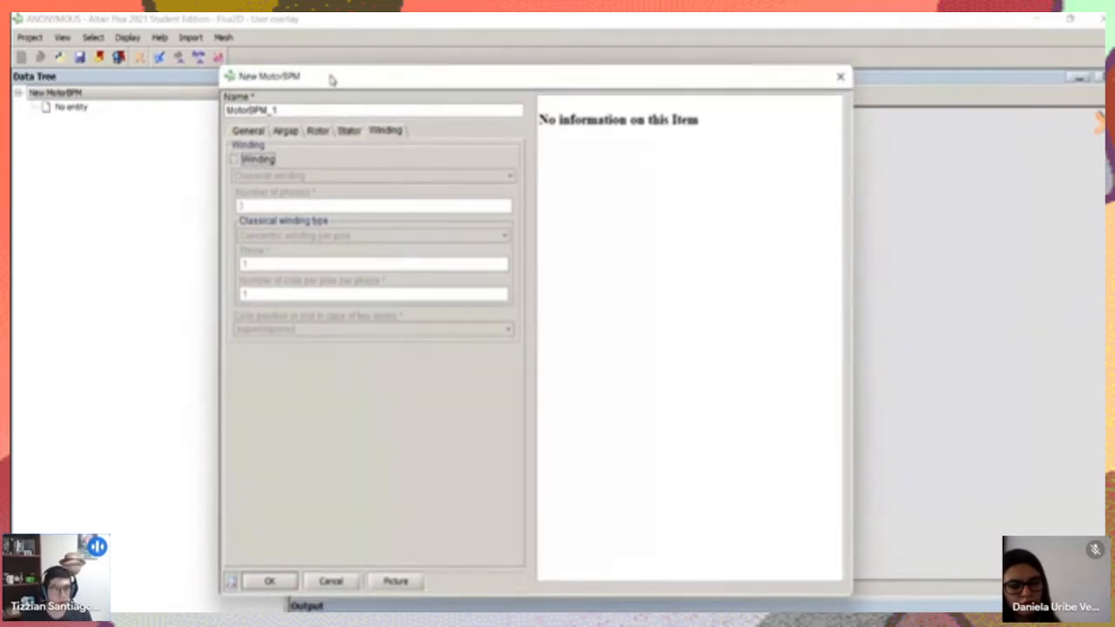
{"action": "left_click_drag", "start_coordinate": [331, 79], "coordinate": [257, 56]}
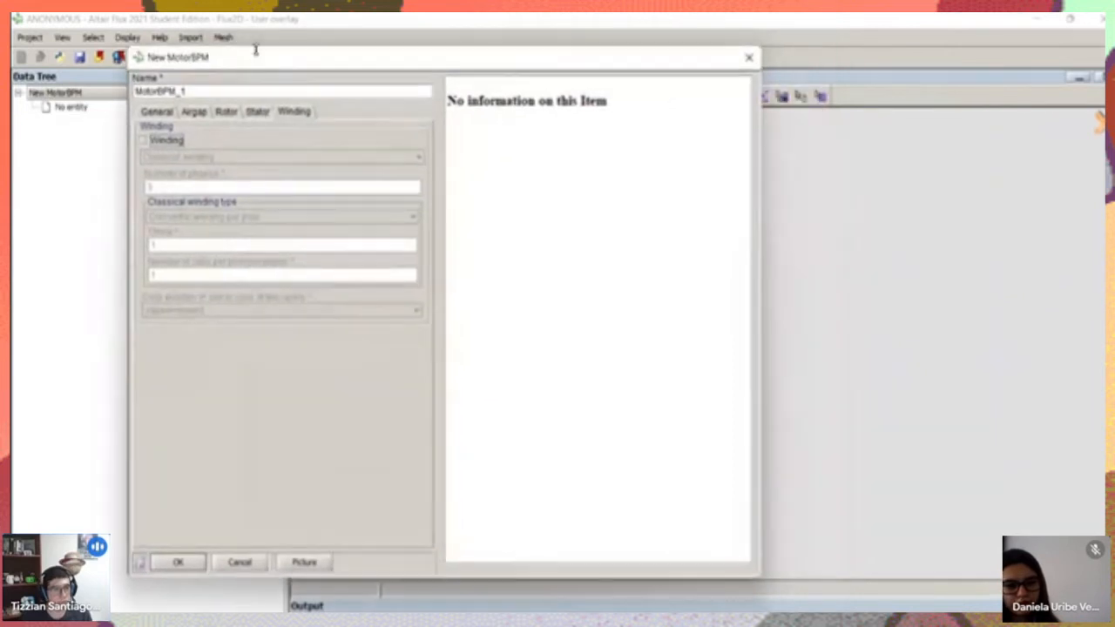
Enable the motor's winding and choose Classical winding as its definition
{"action": "left_click", "coordinate": [145, 142]}
{"action": "left_click_drag", "start_coordinate": [241, 57], "coordinate": [291, 64]}
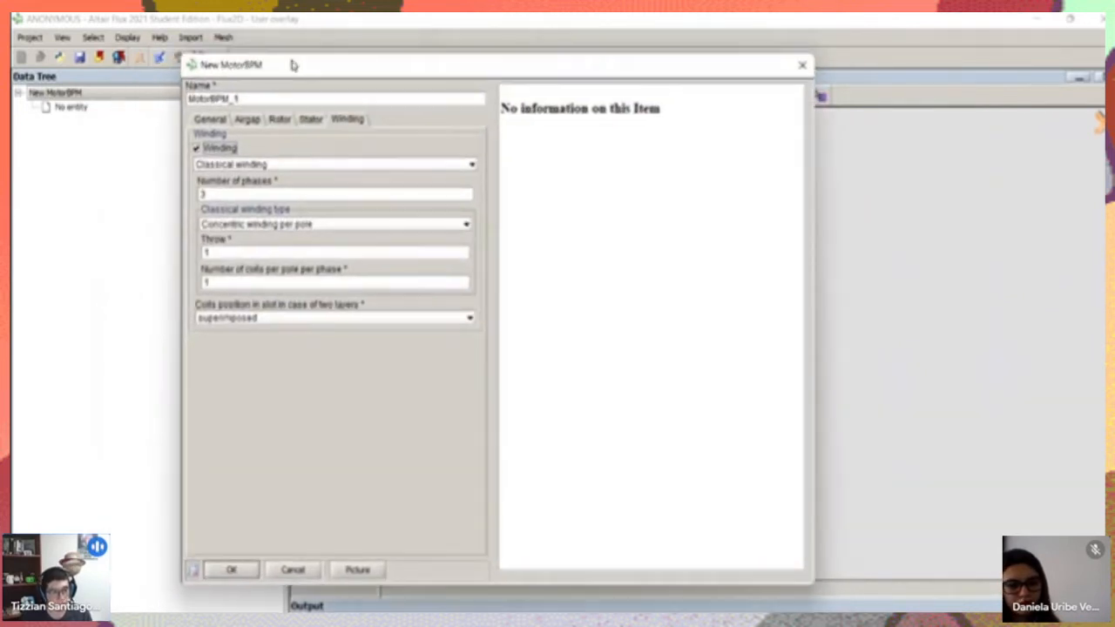
{"action": "left_click", "coordinate": [261, 166]}
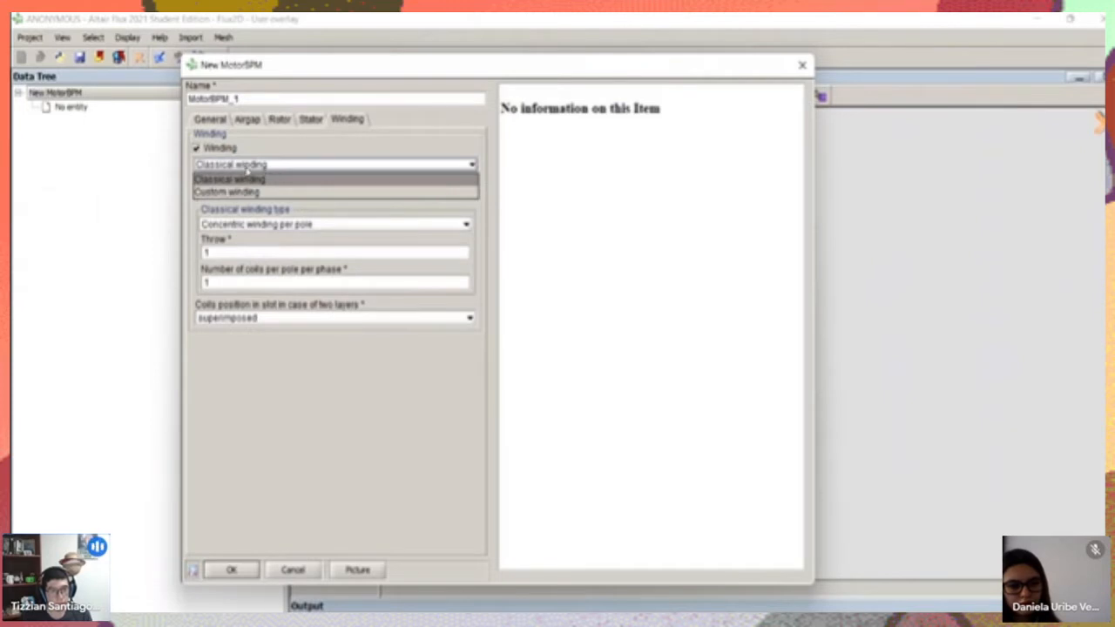
{"action": "left_click", "coordinate": [243, 180]}
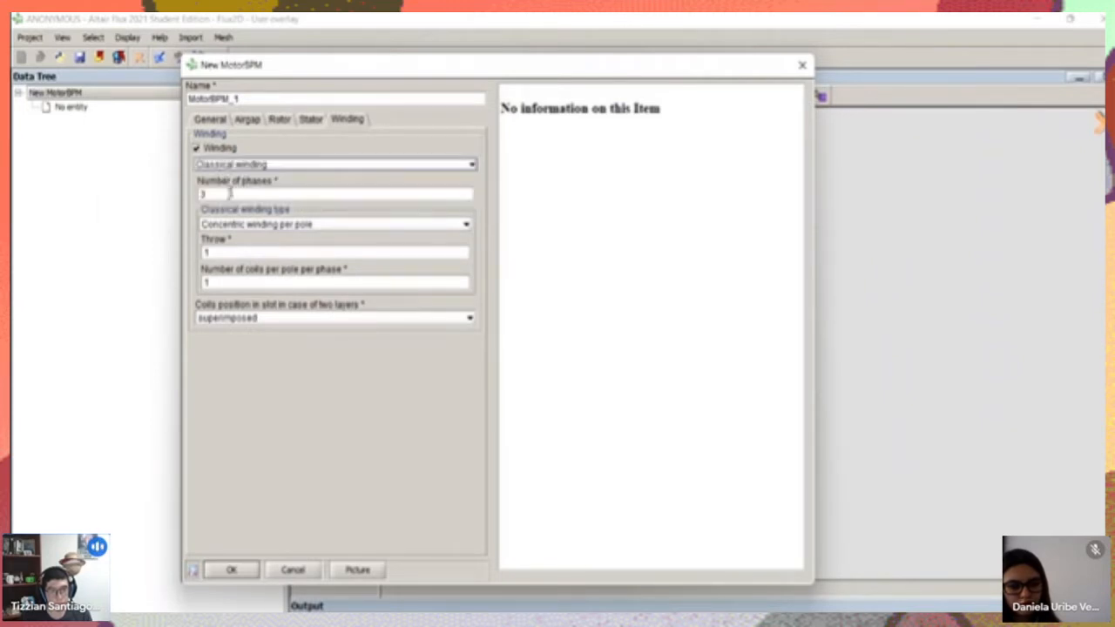
Examine the classical winding's number of phases, throw and number of coils per pole per phase parameters
{"action": "left_click", "coordinate": [232, 194]}
{"action": "left_click", "coordinate": [270, 252]}
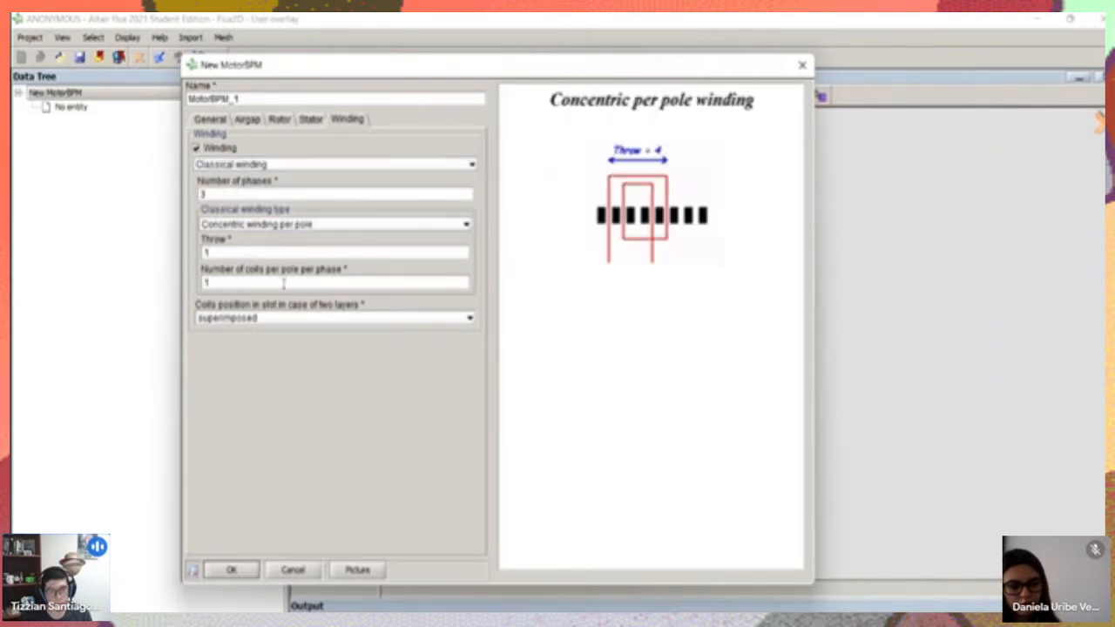
{"action": "left_click", "coordinate": [283, 283]}
{"action": "left_click", "coordinate": [245, 194]}
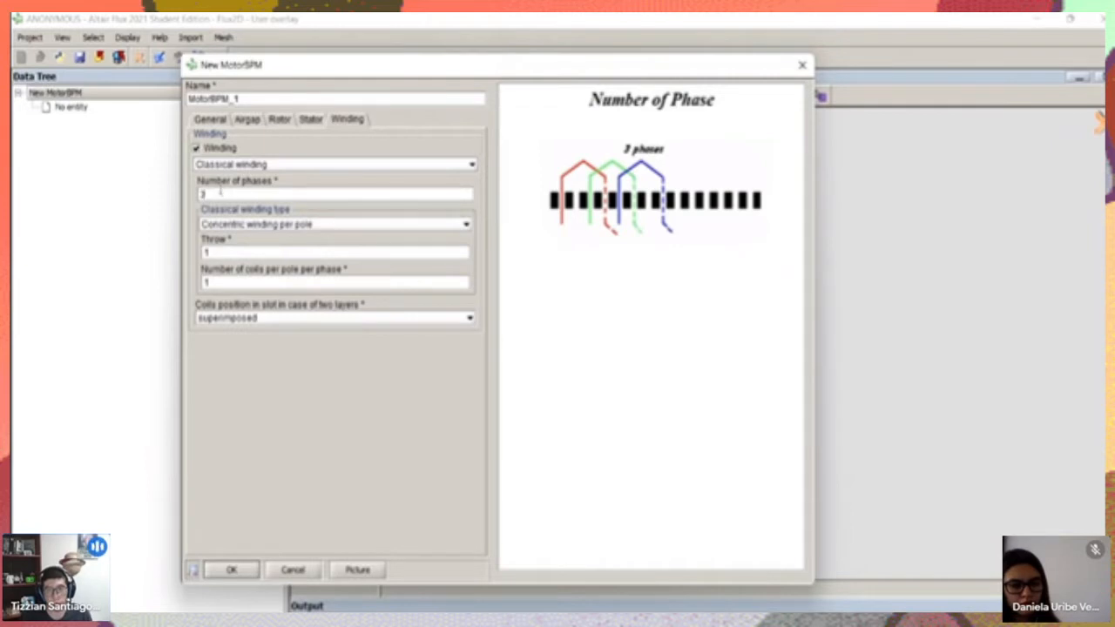
Compare the Fractionnal-Slot Winding and Lap per pole winding types, returning the classical winding type to Concentric winding per pole
{"action": "left_click", "coordinate": [252, 225]}
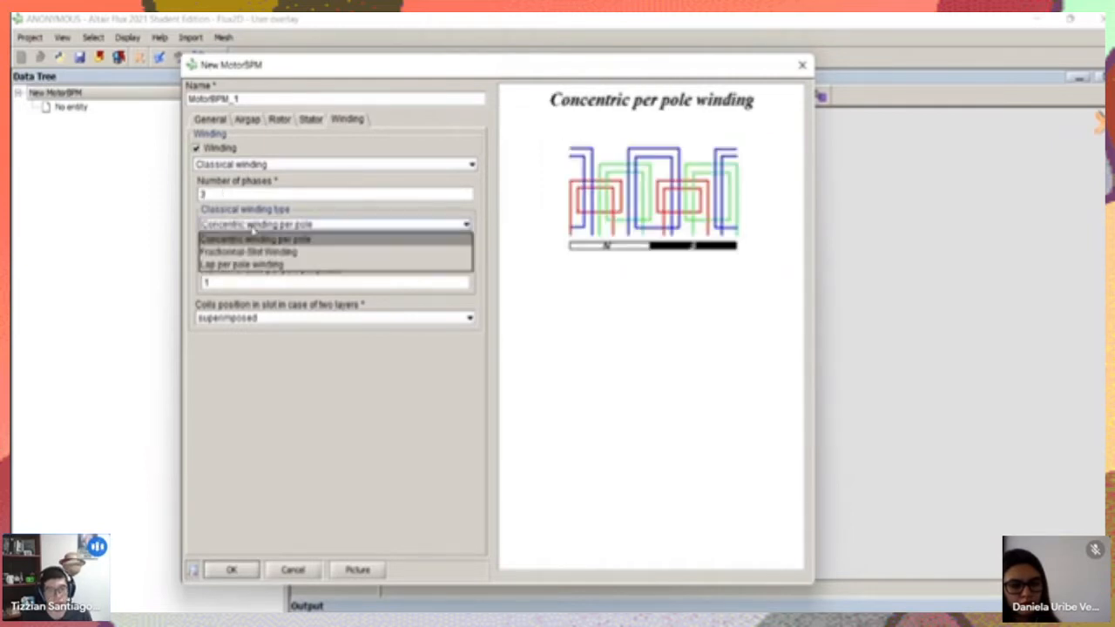
{"action": "left_click", "coordinate": [252, 249]}
{"action": "left_click", "coordinate": [251, 225]}
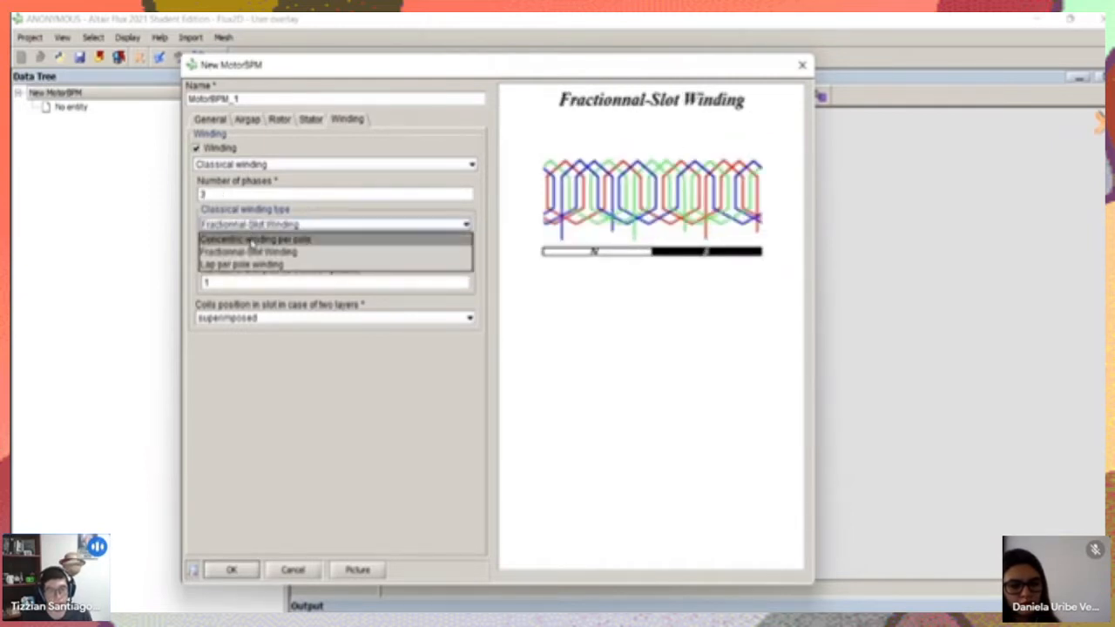
{"action": "left_click", "coordinate": [261, 239]}
{"action": "left_click", "coordinate": [272, 228]}
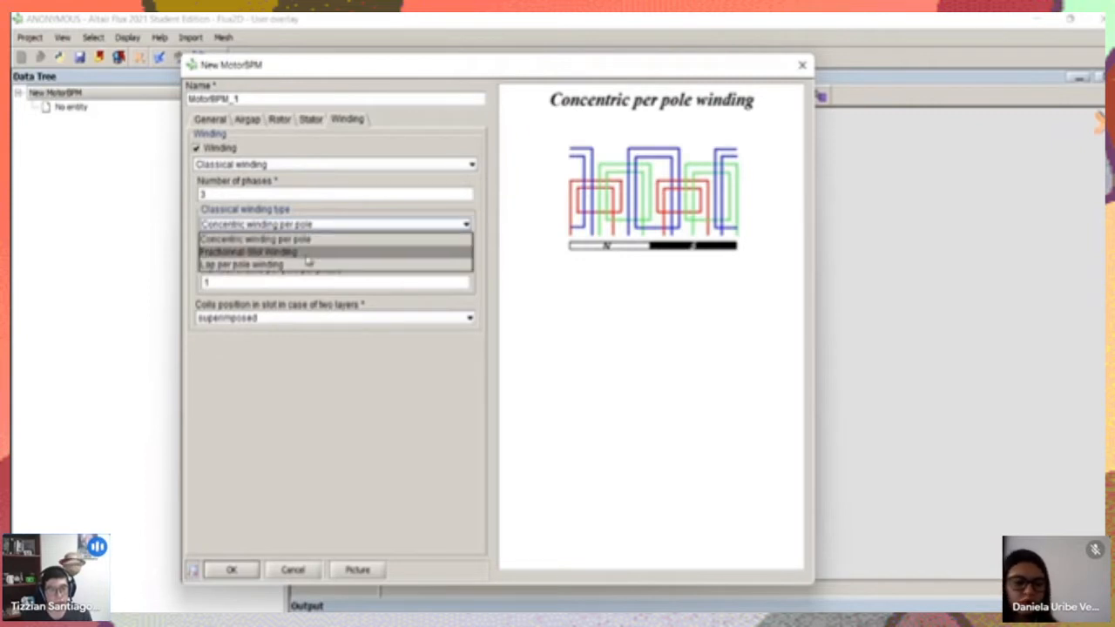
{"action": "left_click", "coordinate": [248, 251]}
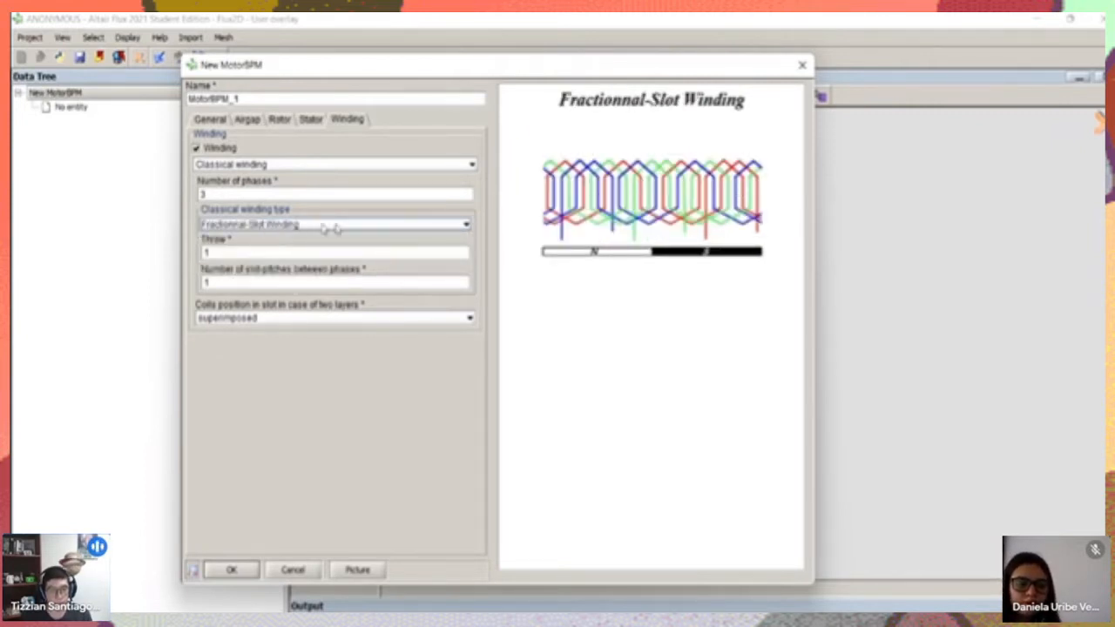
{"action": "left_click", "coordinate": [282, 228]}
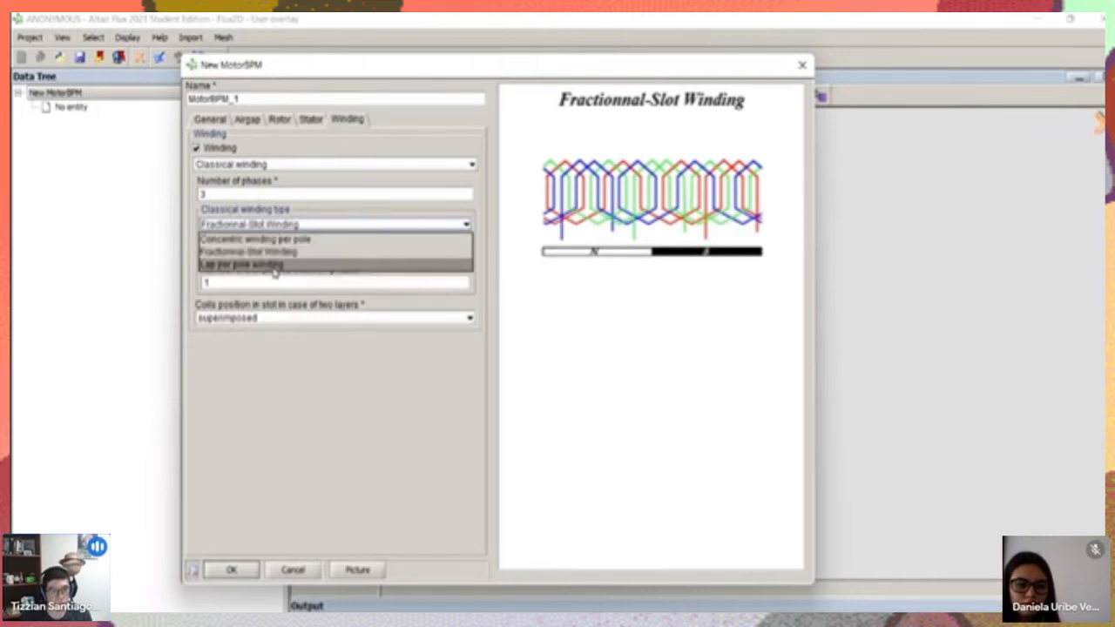
{"action": "left_click", "coordinate": [248, 263]}
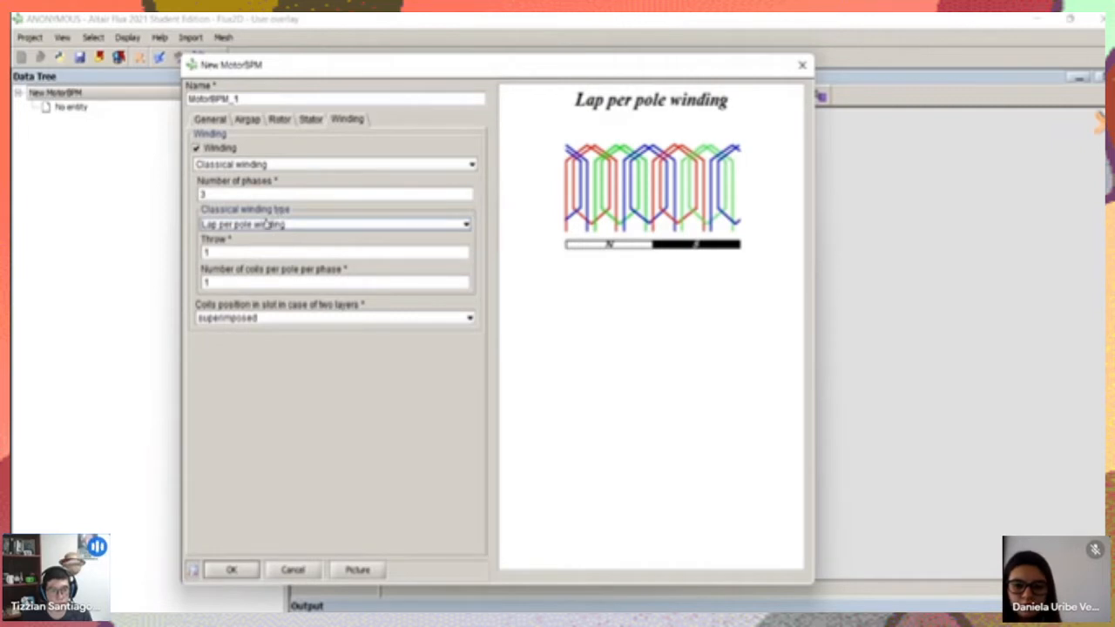
{"action": "left_click", "coordinate": [253, 224]}
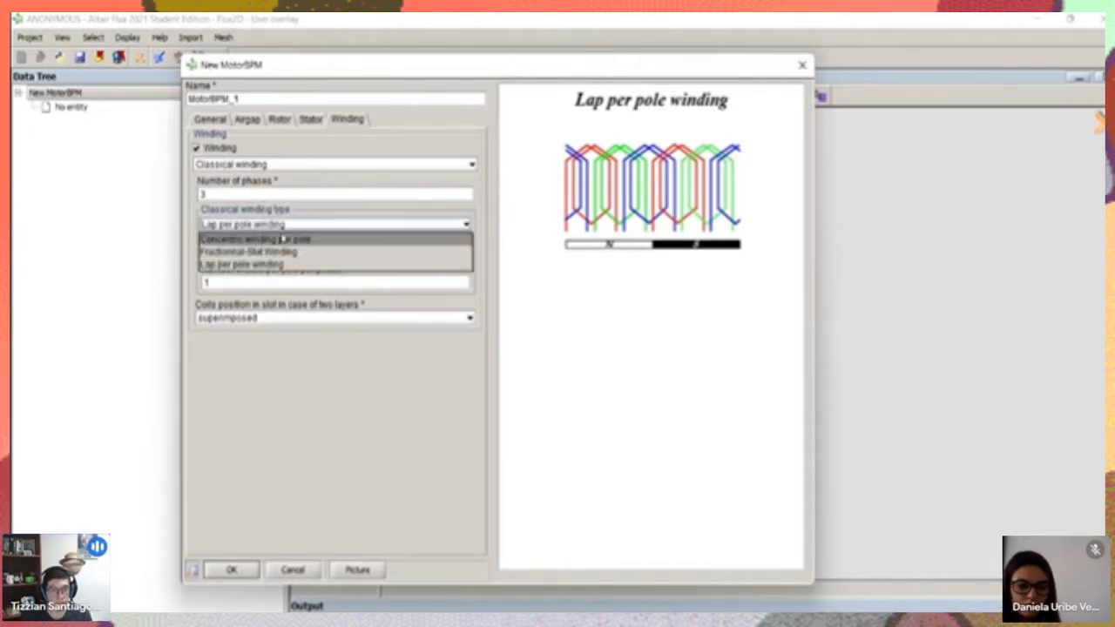
{"action": "left_click", "coordinate": [281, 239]}
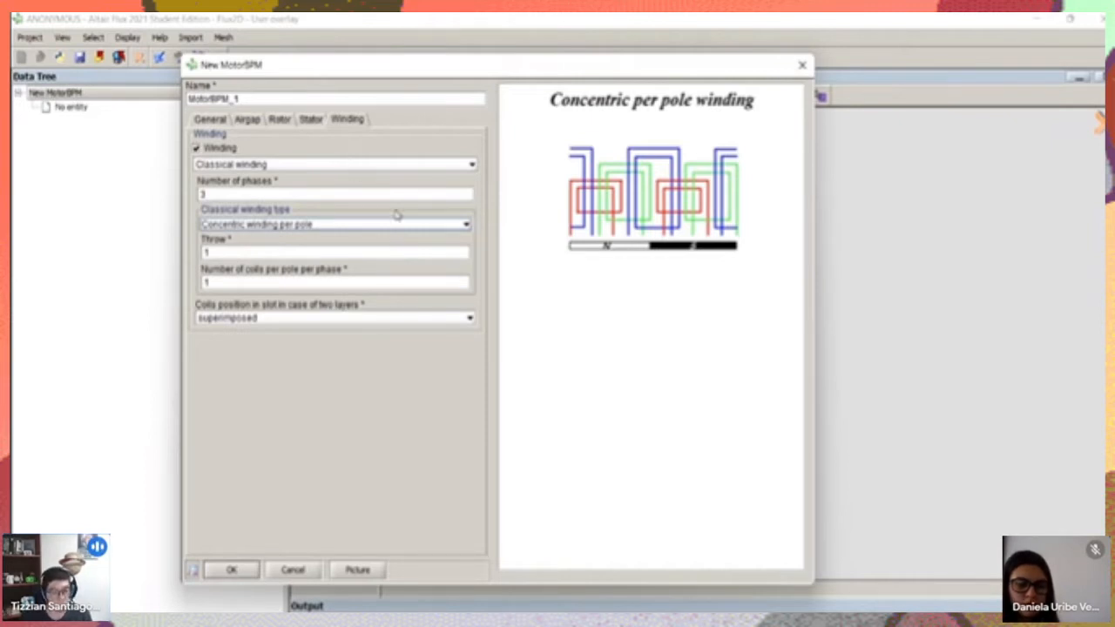
Compare the superimposed and adjacent layer arrangements and set the coils position in slot for two layers to adjacent
{"action": "left_click", "coordinate": [313, 318]}
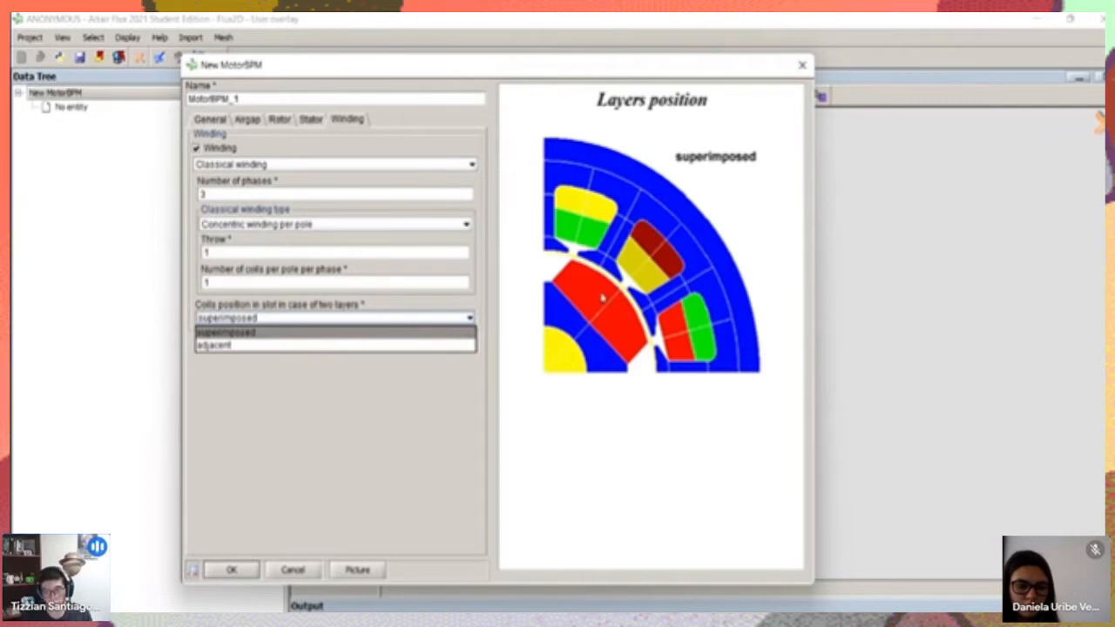
{"action": "left_click", "coordinate": [225, 336]}
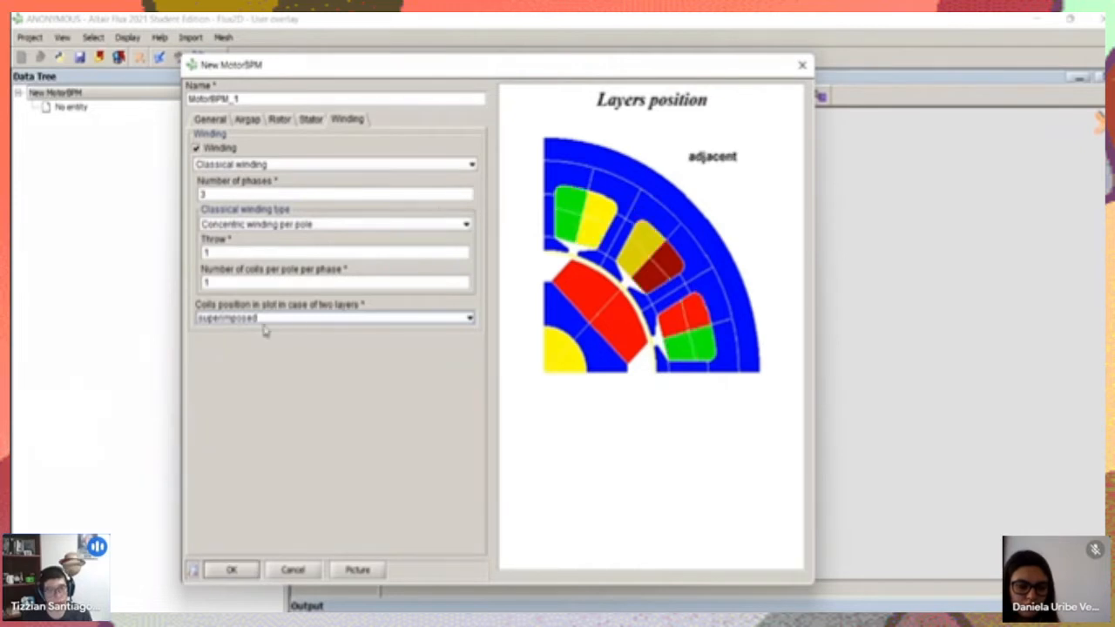
{"action": "left_click", "coordinate": [261, 318]}
{"action": "left_click", "coordinate": [240, 343]}
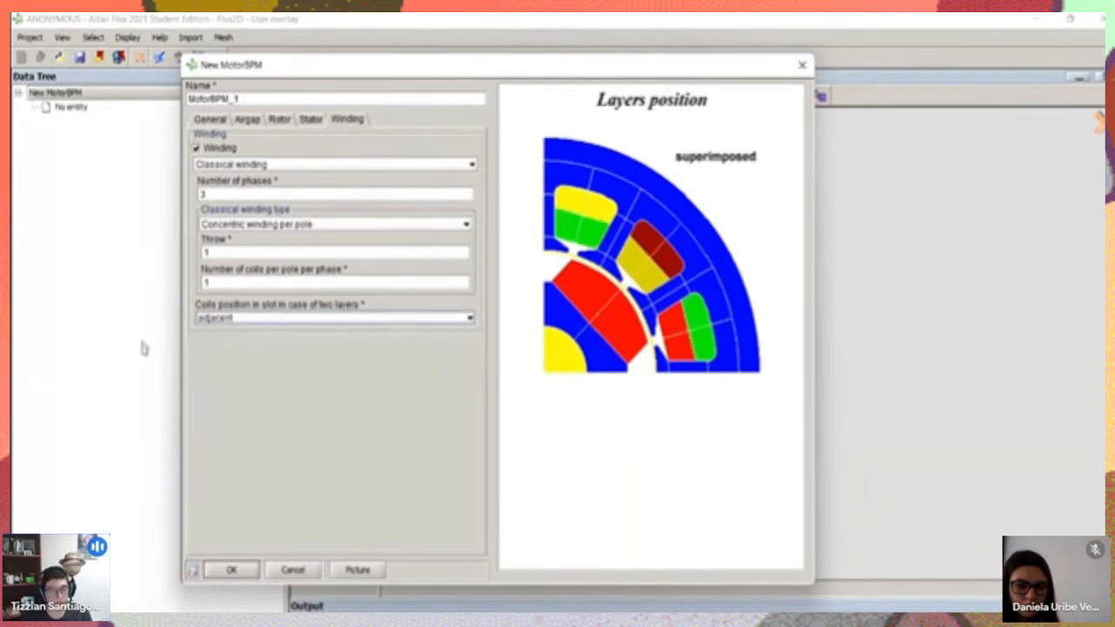
Change the winding definition to Custom winding and add a first, empty phase to its phases description
{"action": "left_click", "coordinate": [260, 165]}
{"action": "left_click", "coordinate": [241, 191]}
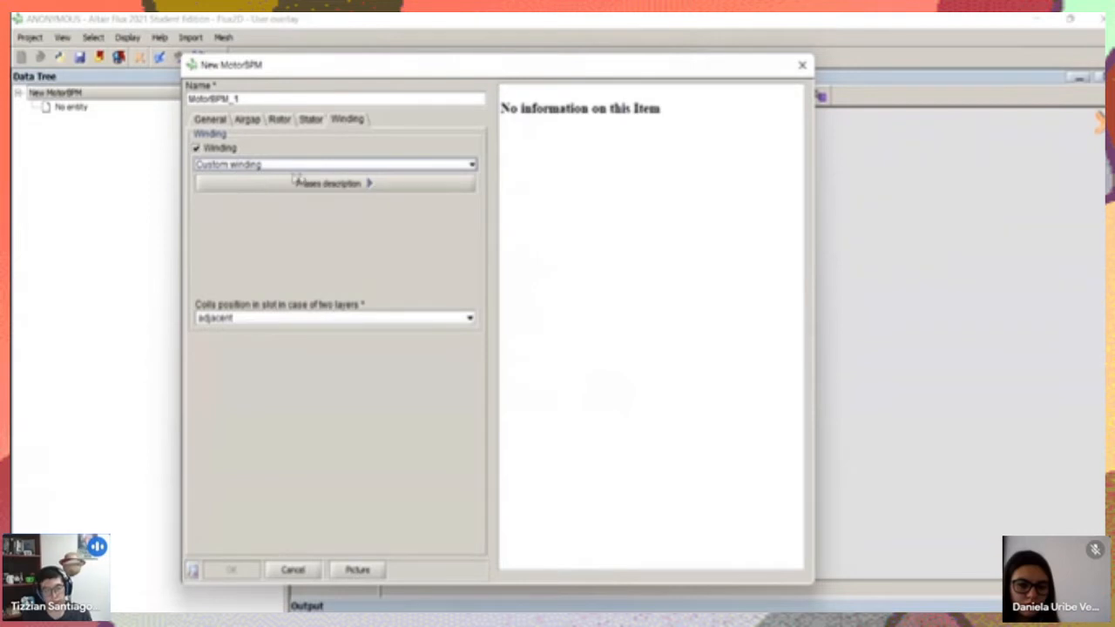
{"action": "left_click", "coordinate": [360, 190]}
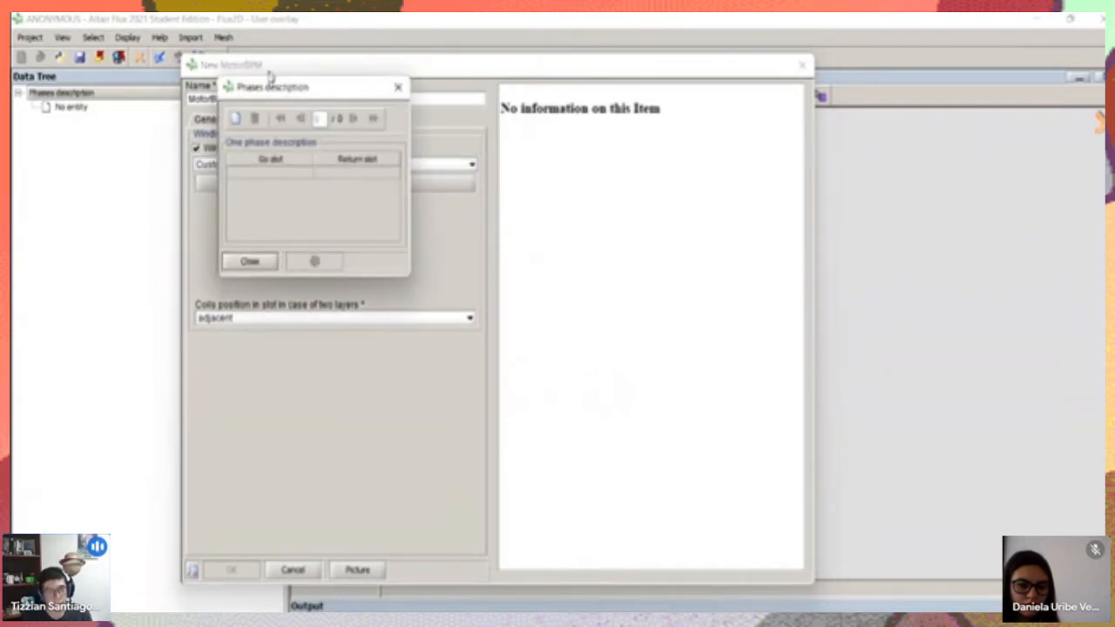
{"action": "left_click_drag", "start_coordinate": [272, 79], "coordinate": [503, 152]}
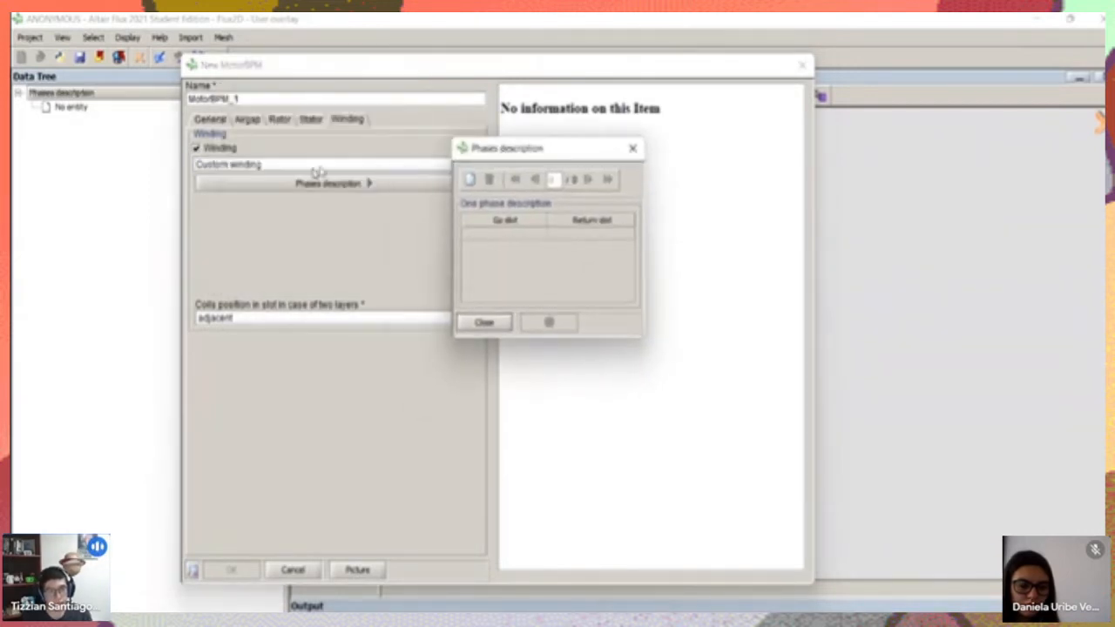
{"action": "left_click", "coordinate": [470, 180]}
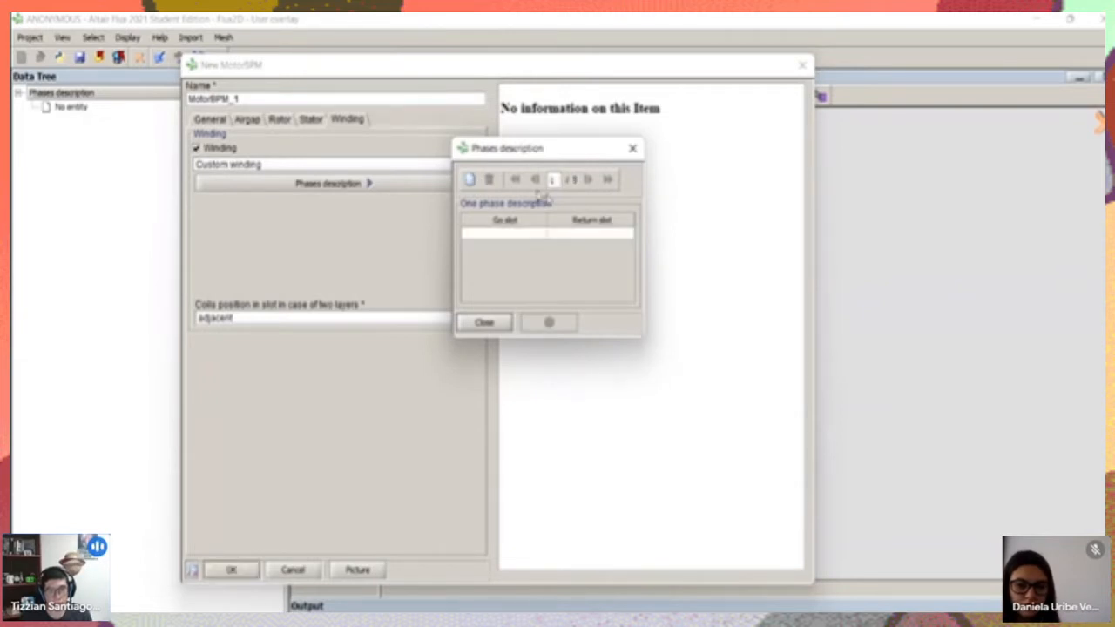
{"action": "left_click", "coordinate": [503, 233]}
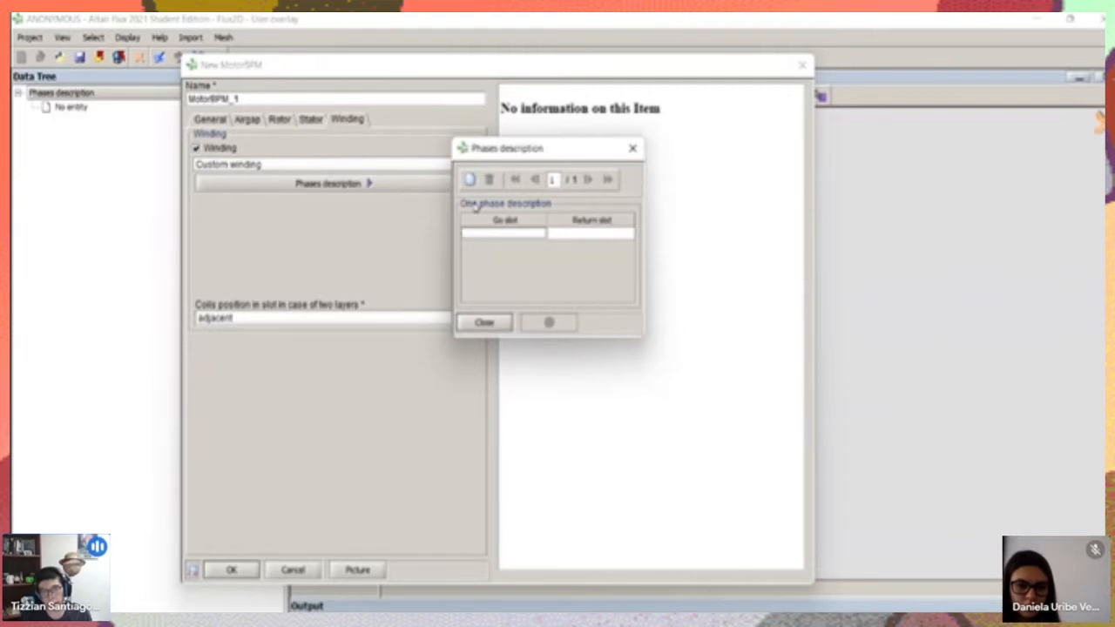
{"action": "left_click", "coordinate": [631, 152]}
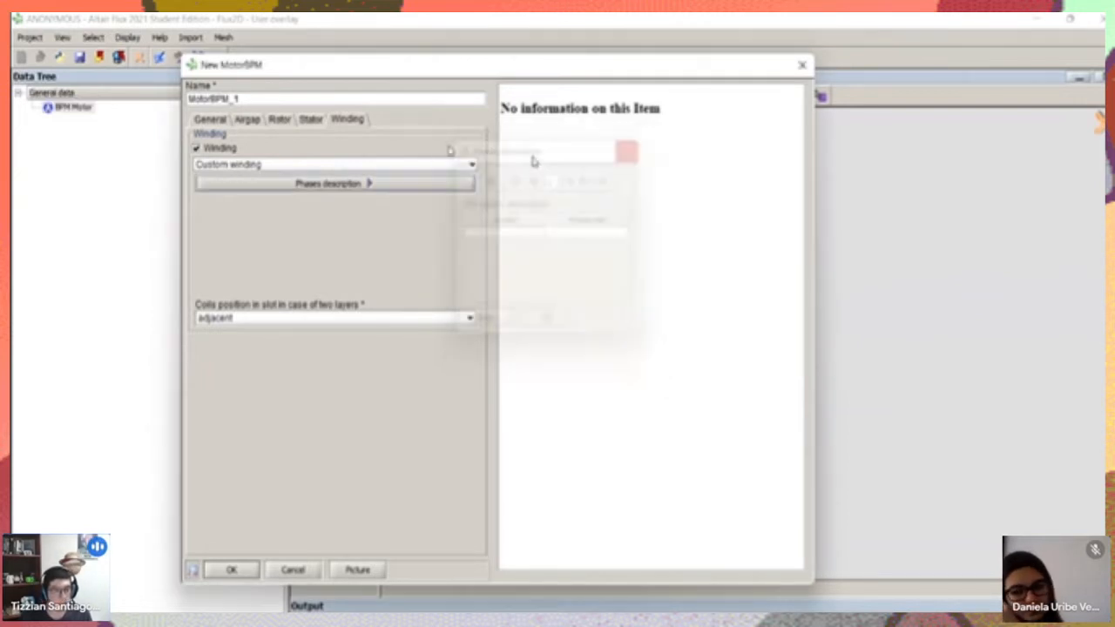
Check the rotor's number of poles and the stator's number of slots, and return to the winding parameters
{"action": "left_click", "coordinate": [281, 120]}
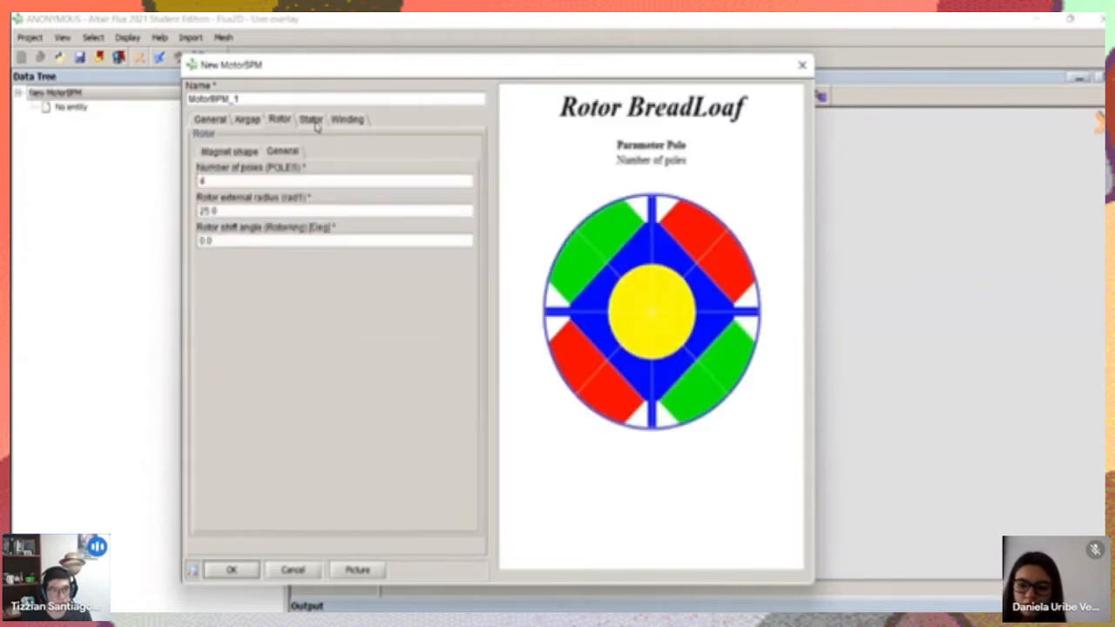
{"action": "left_click", "coordinate": [311, 120]}
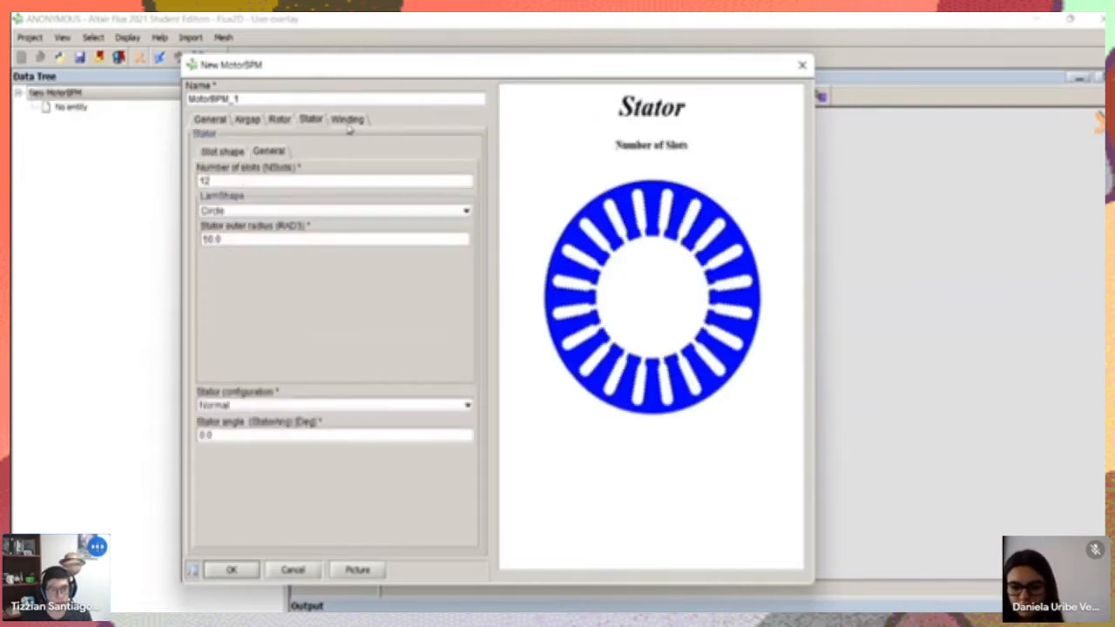
{"action": "left_click", "coordinate": [347, 119]}
Define the first phase's go and return slots as 1 to 3, 5 to 7 and 9 to 11
{"action": "left_click", "coordinate": [328, 185]}
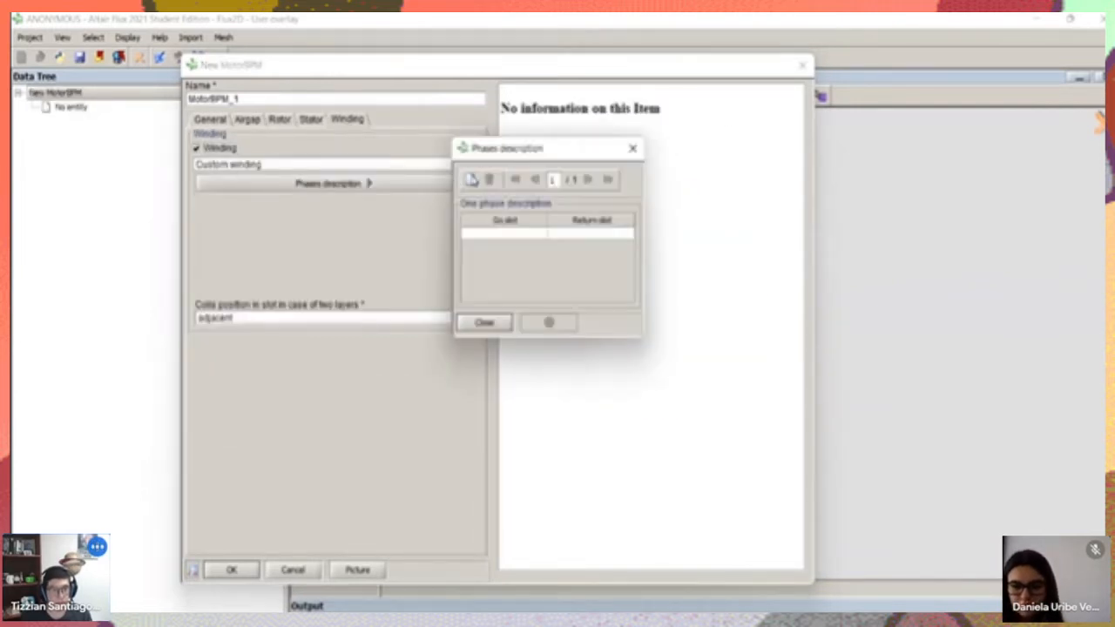
{"action": "left_click", "coordinate": [526, 236]}
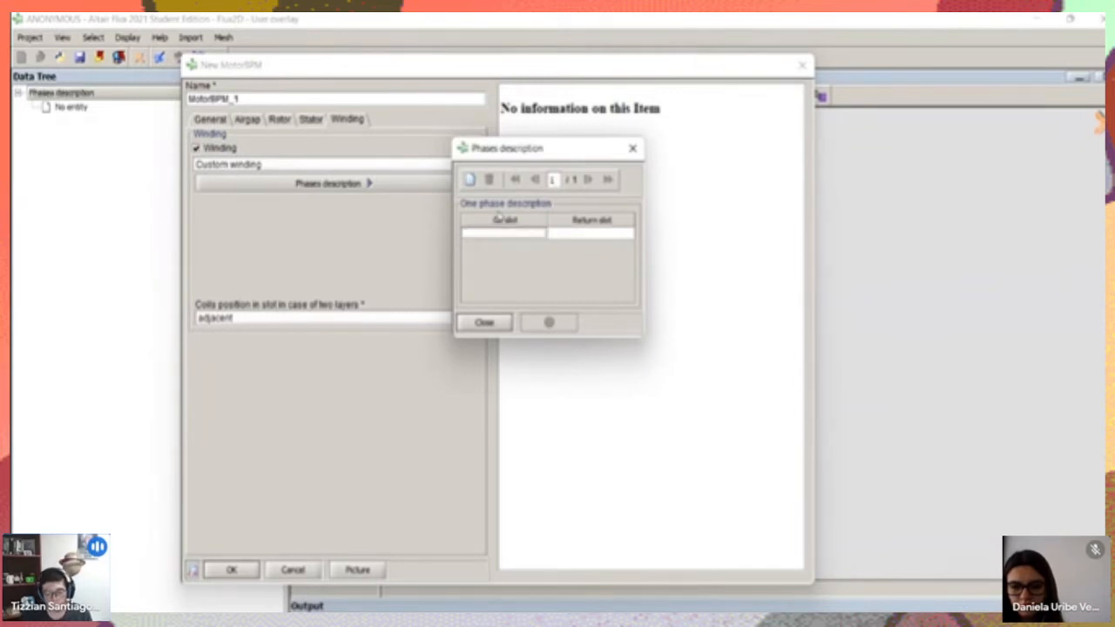
{"action": "left_click", "coordinate": [576, 234]}
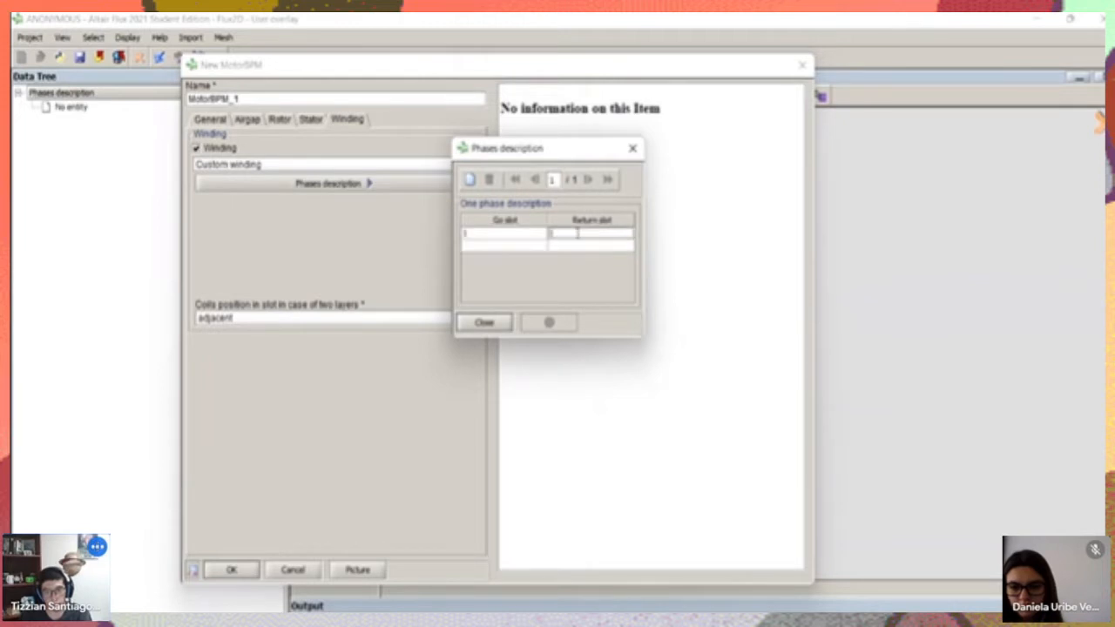
{"action": "left_click", "coordinate": [525, 246]}
{"action": "type", "text": "1"}
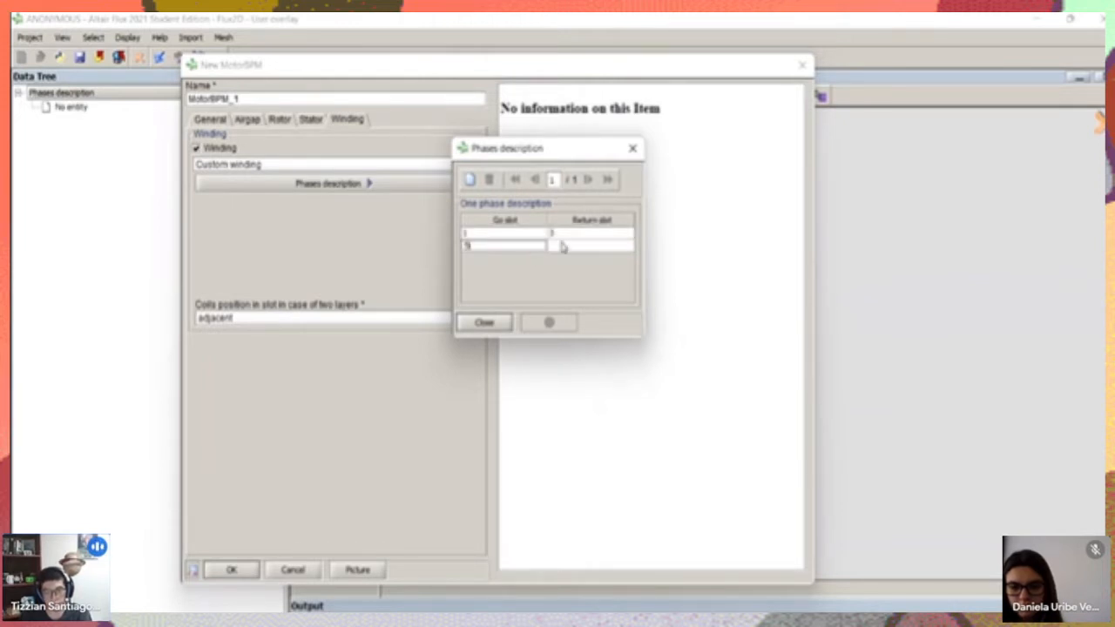
{"action": "left_click", "coordinate": [560, 245]}
{"action": "type", "text": "7"}
{"action": "left_click", "coordinate": [540, 259]}
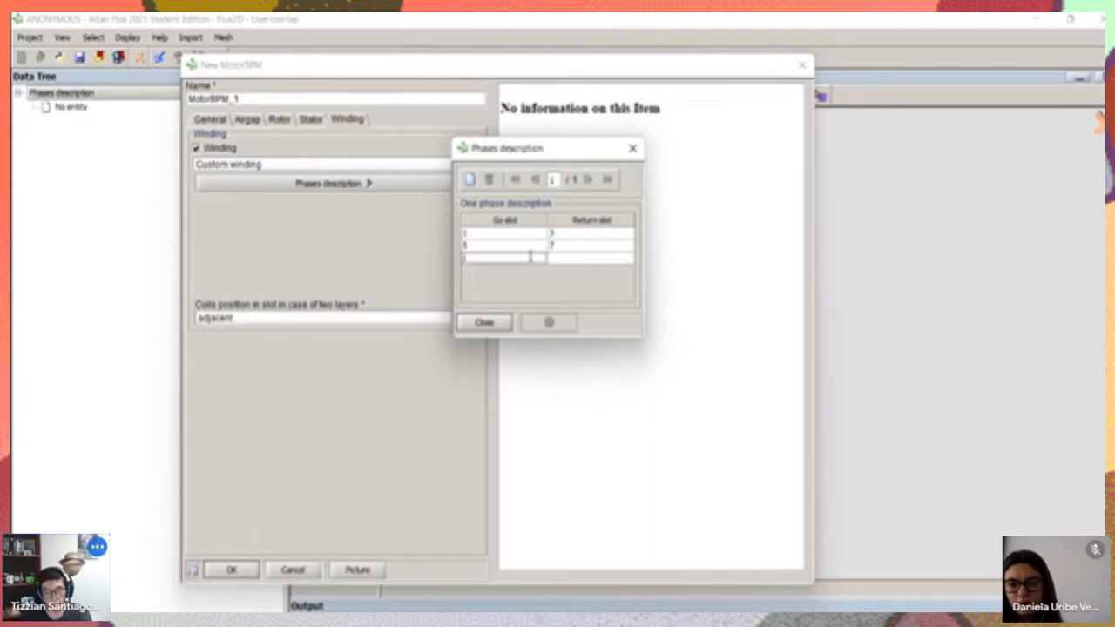
{"action": "type", "text": "9"}
{"action": "left_click", "coordinate": [571, 259]}
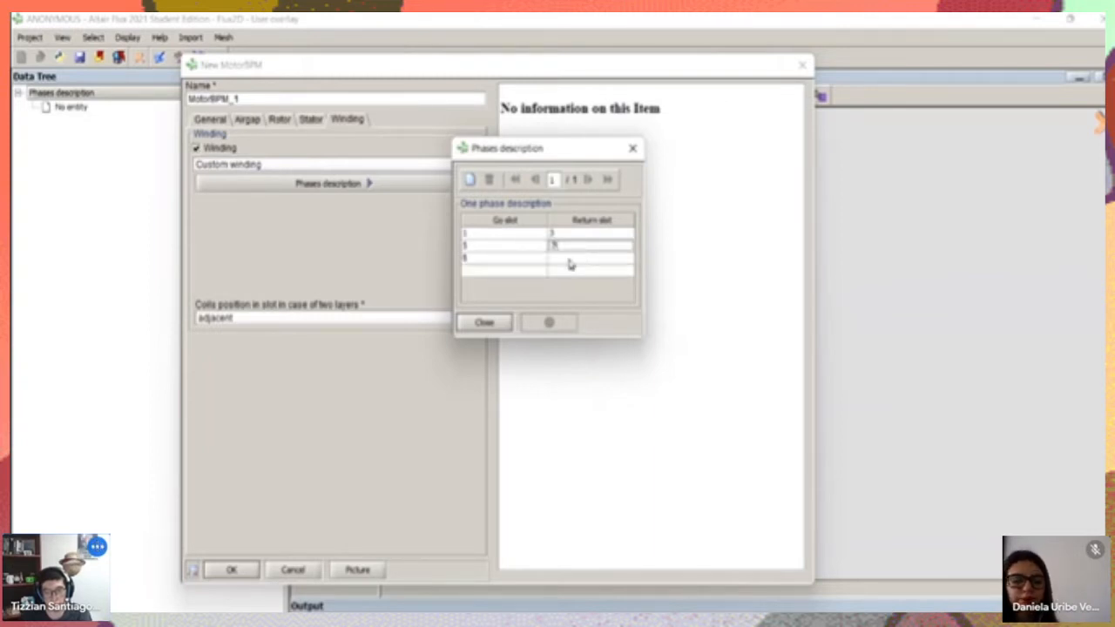
{"action": "type", "text": "11"}
{"action": "left_click", "coordinate": [484, 323]}
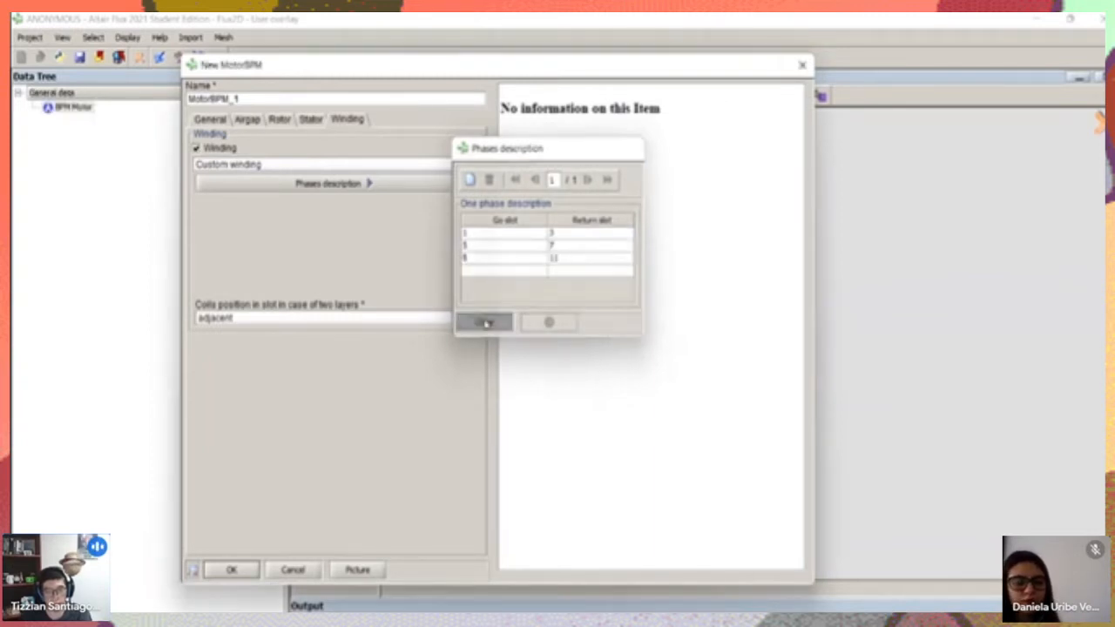
Add a second phase to the phases description with go and return slots 2 to 4, 6 to 8 and 10 to 12
{"action": "left_click", "coordinate": [310, 184]}
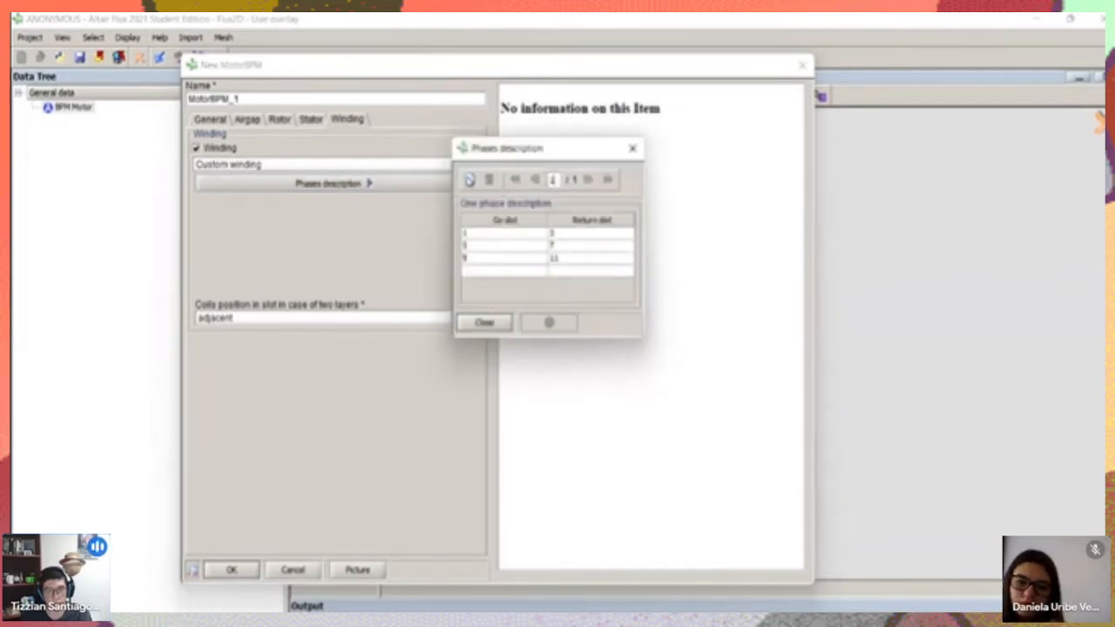
{"action": "left_click", "coordinate": [468, 181]}
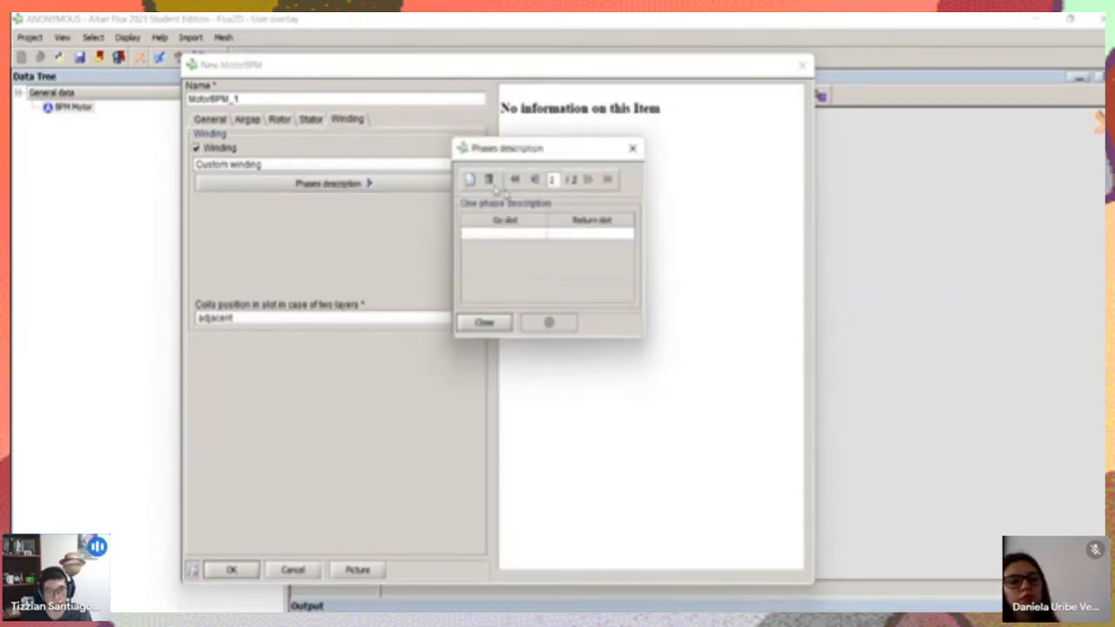
{"action": "left_click", "coordinate": [507, 233]}
{"action": "type", "text": "2"}
{"action": "left_click", "coordinate": [573, 234]}
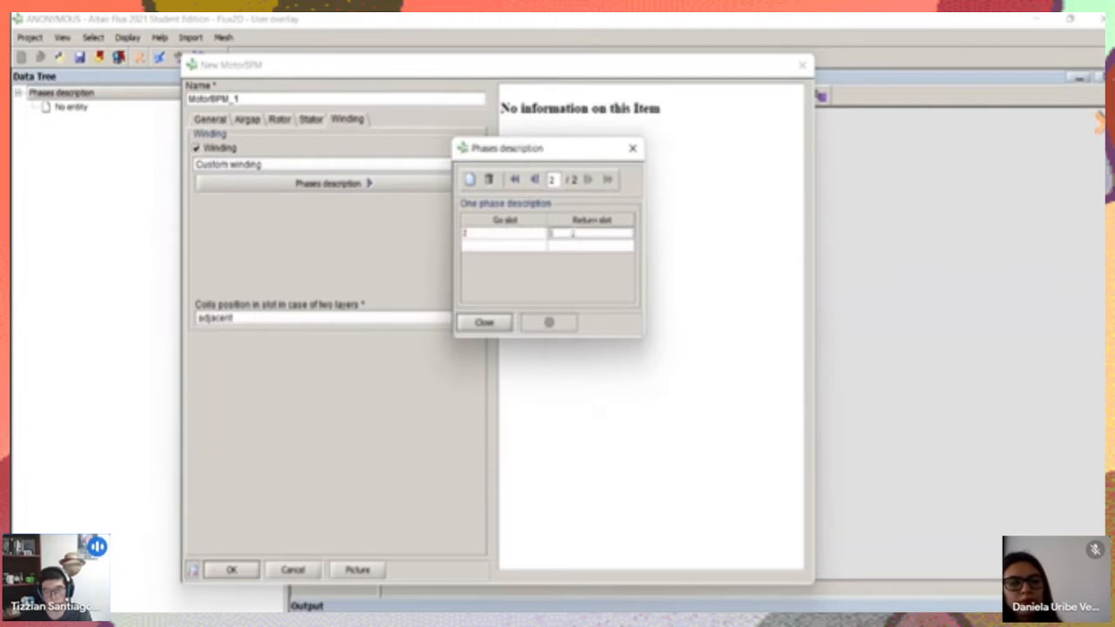
{"action": "left_click", "coordinate": [497, 247]}
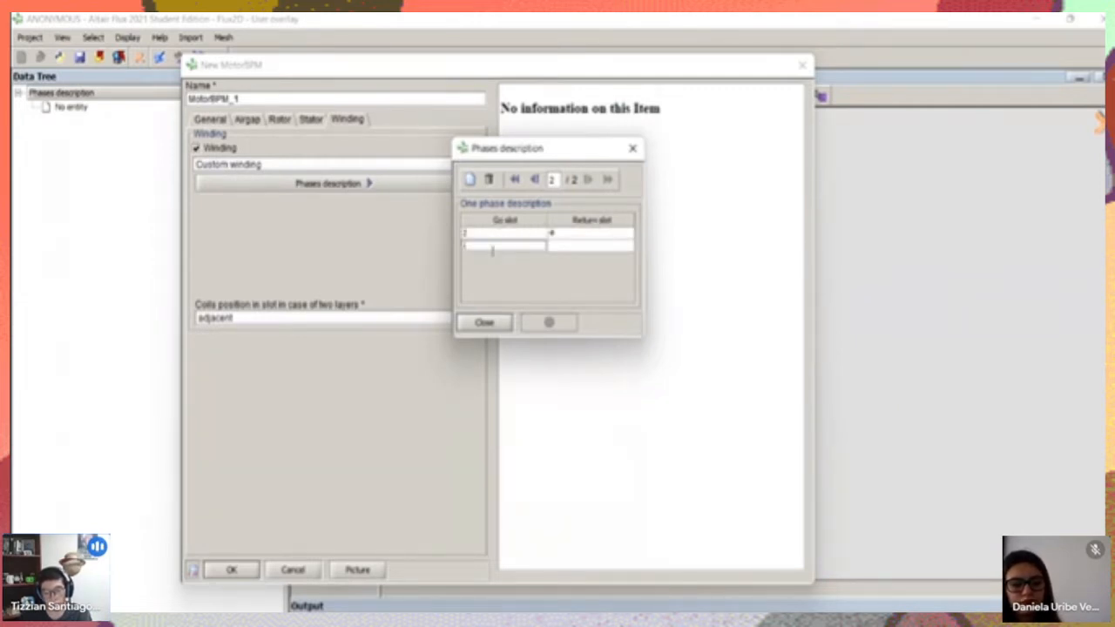
{"action": "type", "text": "6"}
{"action": "left_click", "coordinate": [562, 247]}
{"action": "left_click", "coordinate": [515, 259]}
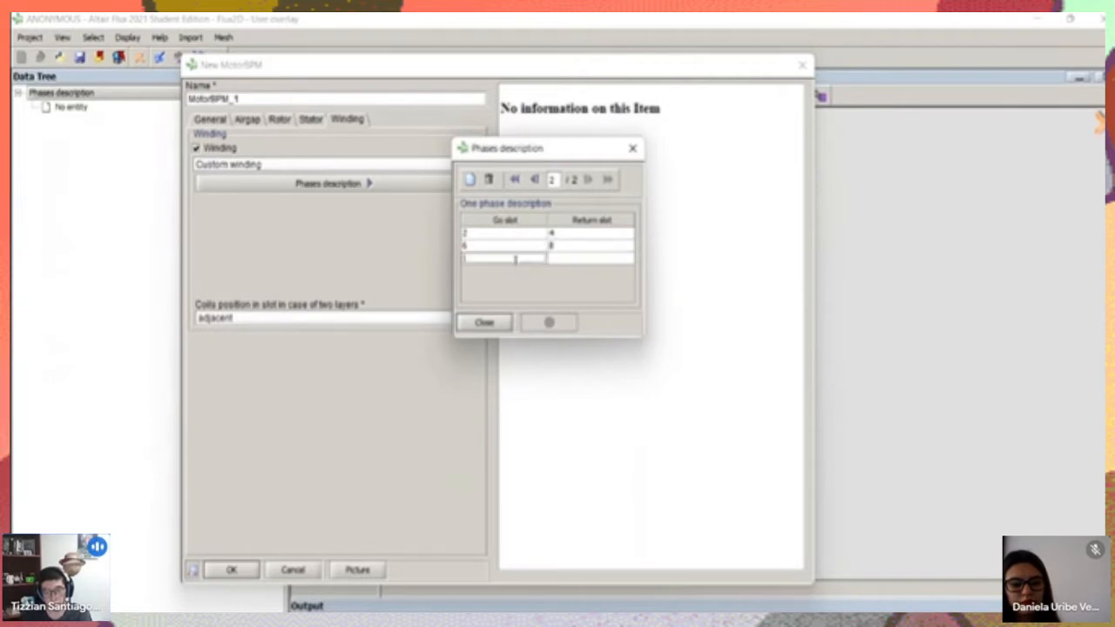
{"action": "type", "text": "10"}
{"action": "left_click", "coordinate": [561, 260]}
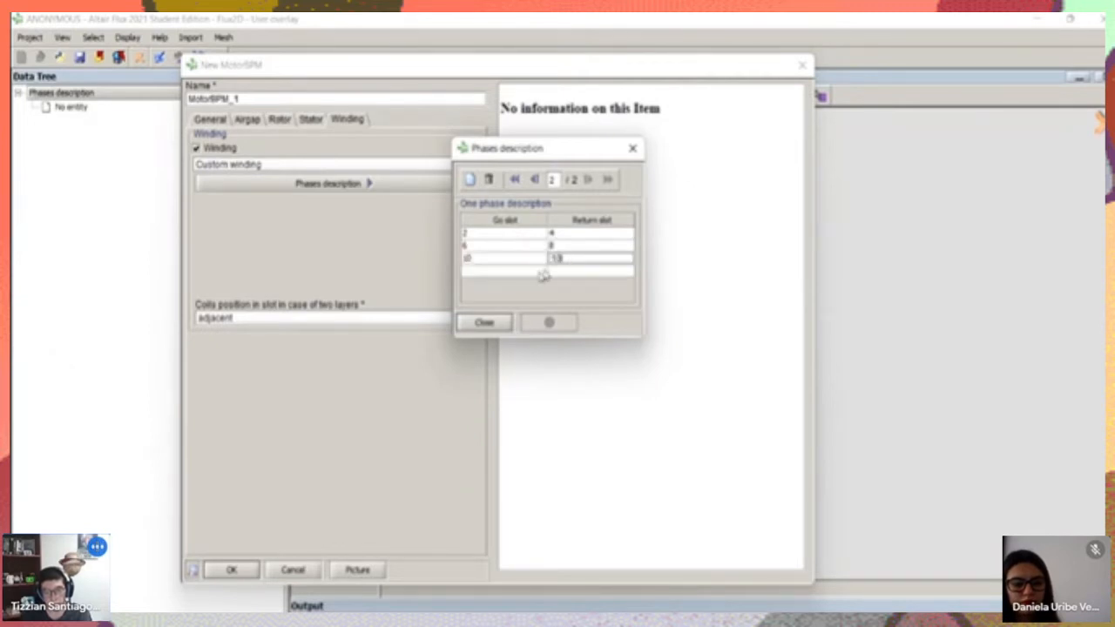
{"action": "type", "text": "12"}
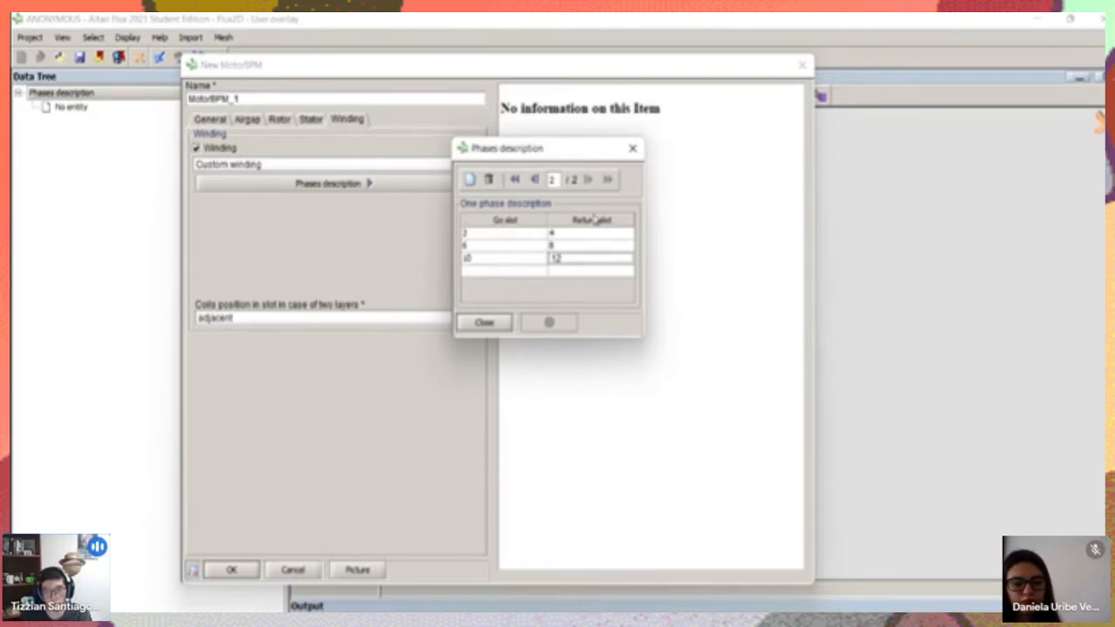
{"action": "left_click", "coordinate": [483, 323]}
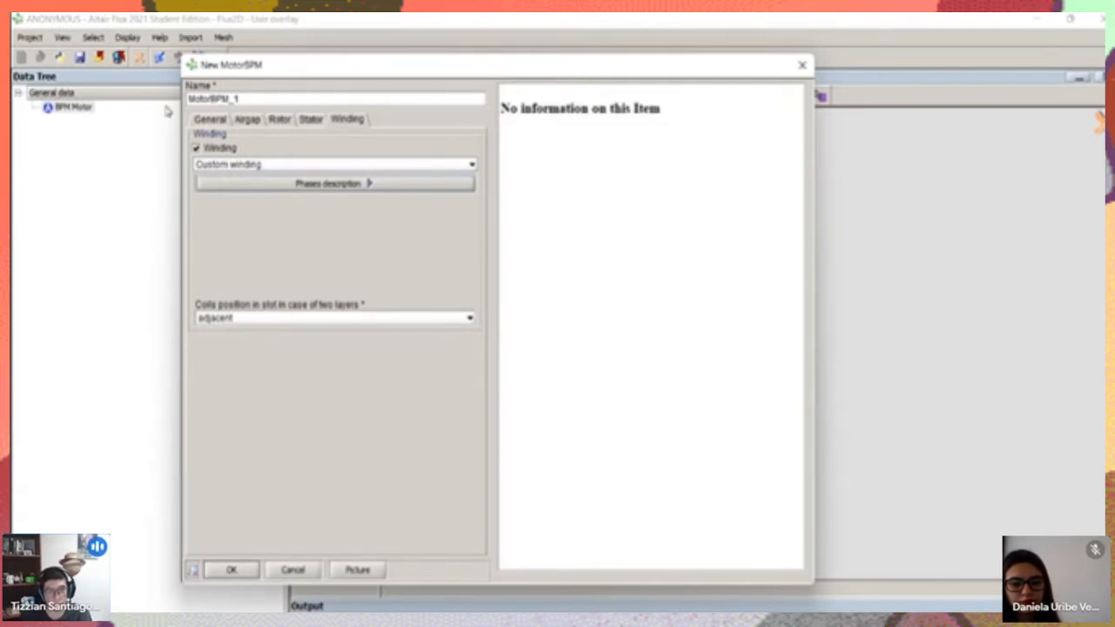
Check the rotor parameters, return to the winding parameters and confirm the motor definition to generate its geometry
{"action": "left_click", "coordinate": [278, 119]}
{"action": "left_click", "coordinate": [361, 119]}
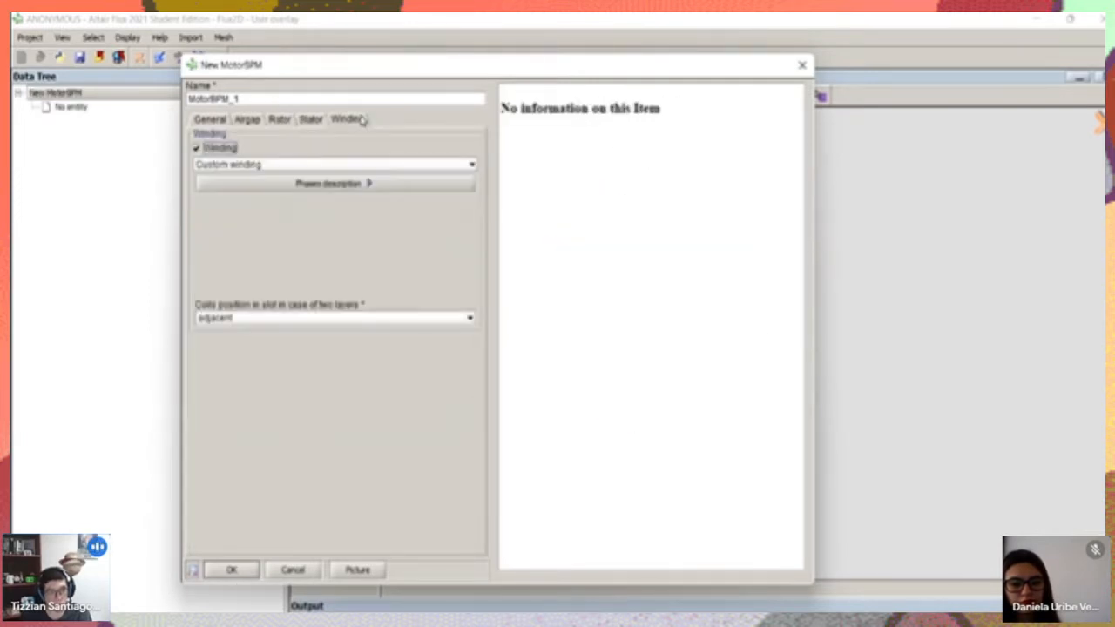
{"action": "left_click", "coordinate": [243, 574]}
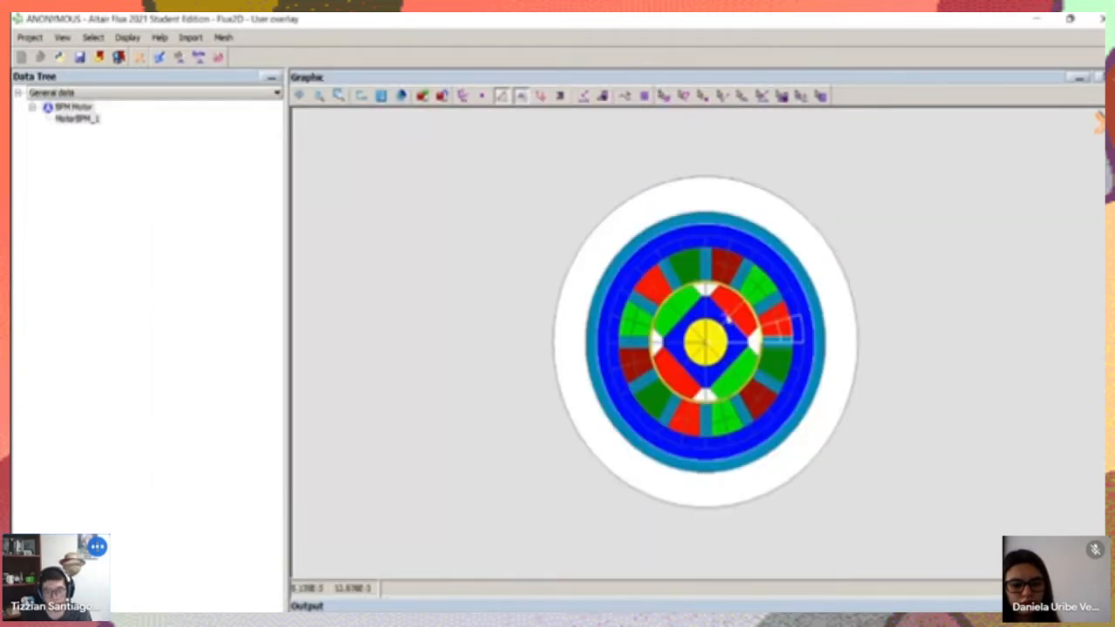
Examine the generated motor's magnets, airgap and the arrangement of the two phases in the stator slots
{"action": "scroll", "coordinate": [710, 344], "scroll_direction": "up", "scroll_amount": 3}
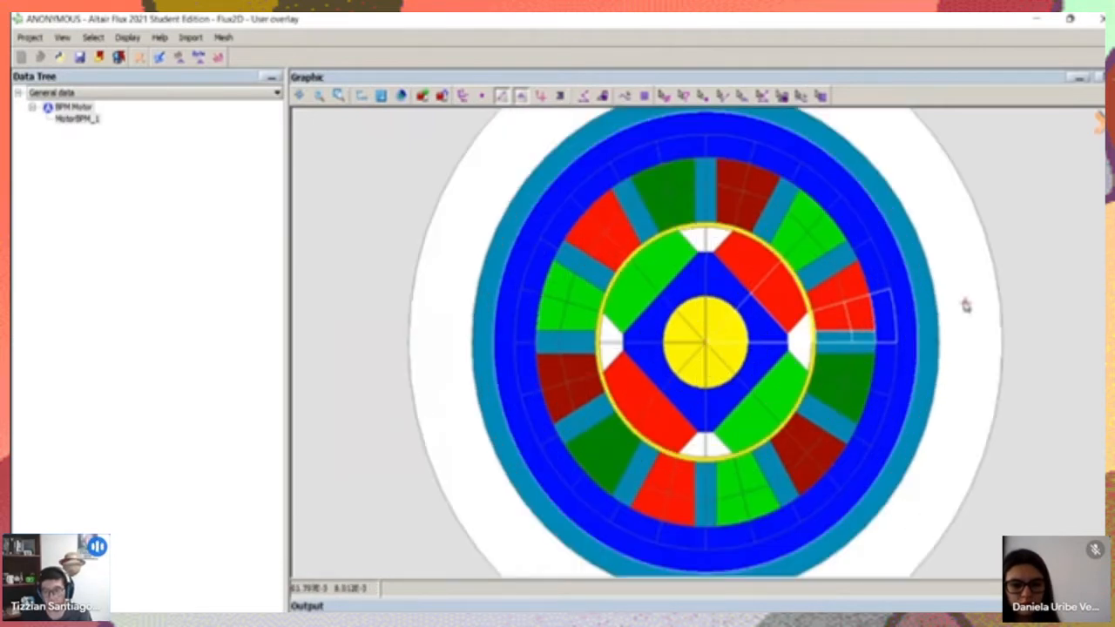
{"action": "scroll", "coordinate": [953, 287], "scroll_direction": "up", "scroll_amount": 1}
{"action": "left_click_drag", "start_coordinate": [938, 270], "coordinate": [922, 279]}
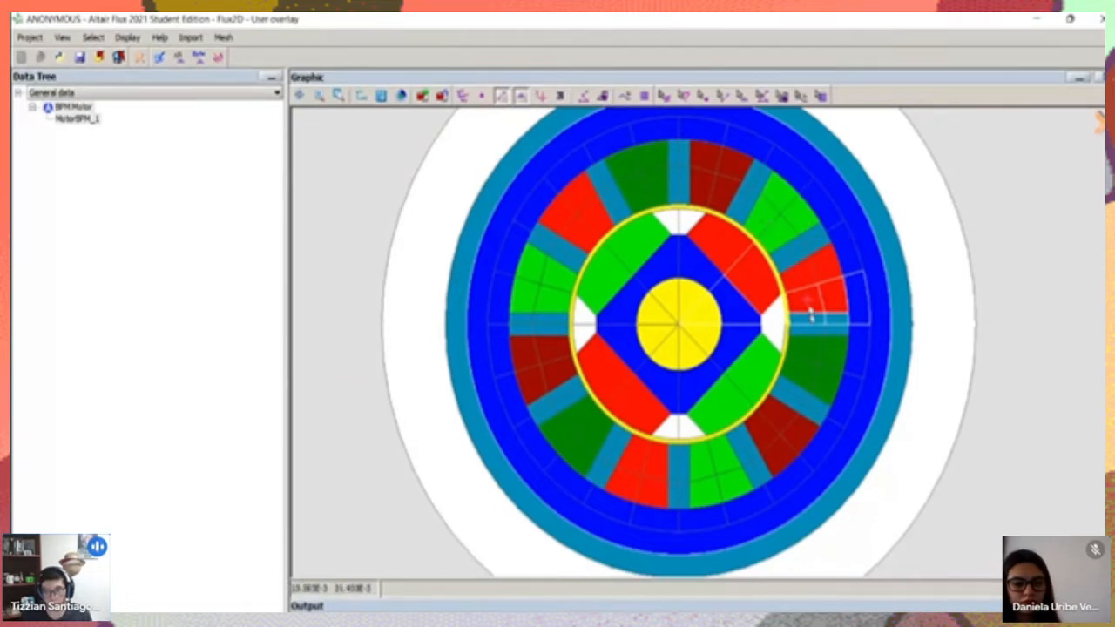
{"action": "scroll", "coordinate": [896, 363], "scroll_direction": "up", "scroll_amount": 2}
{"action": "scroll", "coordinate": [896, 362], "scroll_direction": "down", "scroll_amount": 2}
{"action": "left_click_drag", "start_coordinate": [871, 284], "coordinate": [773, 299]}
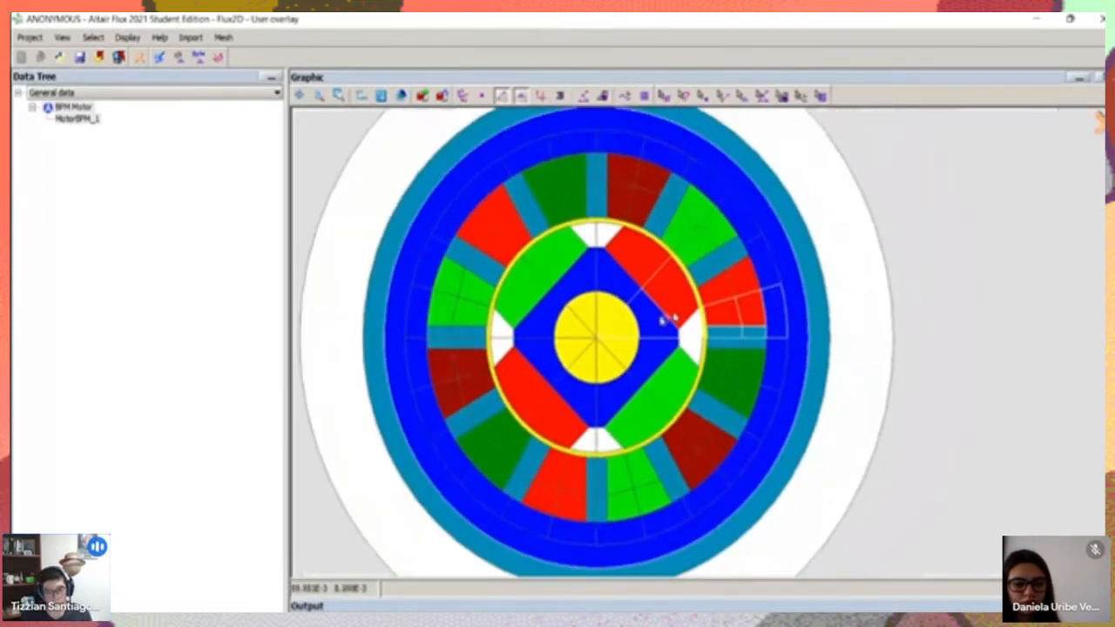
{"action": "scroll", "coordinate": [689, 270], "scroll_direction": "up", "scroll_amount": 2}
{"action": "left_click_drag", "start_coordinate": [757, 248], "coordinate": [783, 253]}
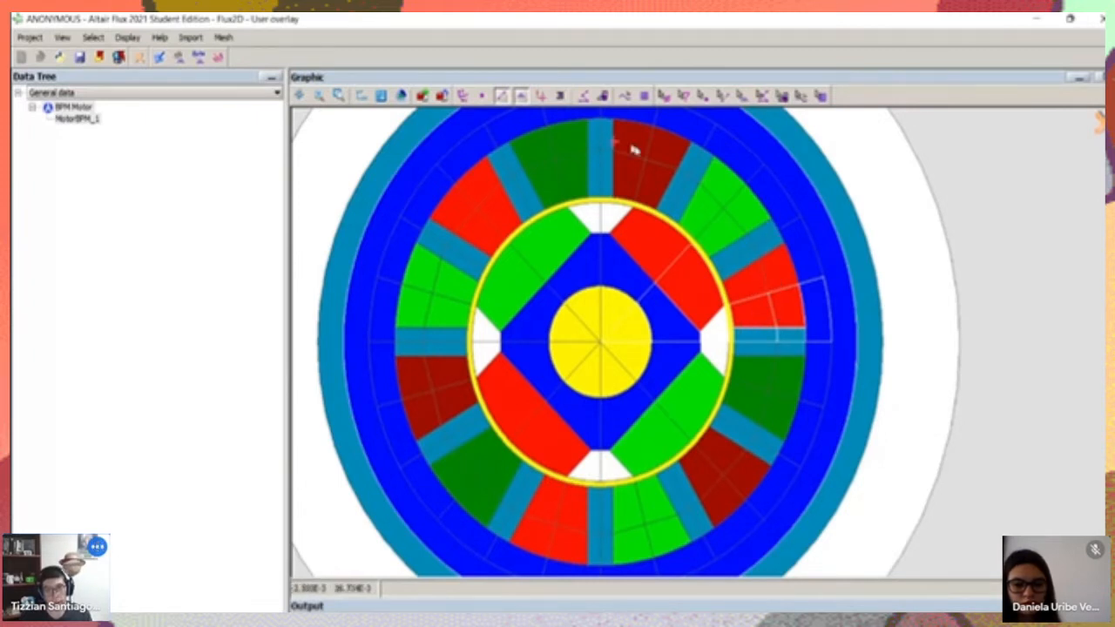
{"action": "left_click_drag", "start_coordinate": [462, 209], "coordinate": [485, 239]}
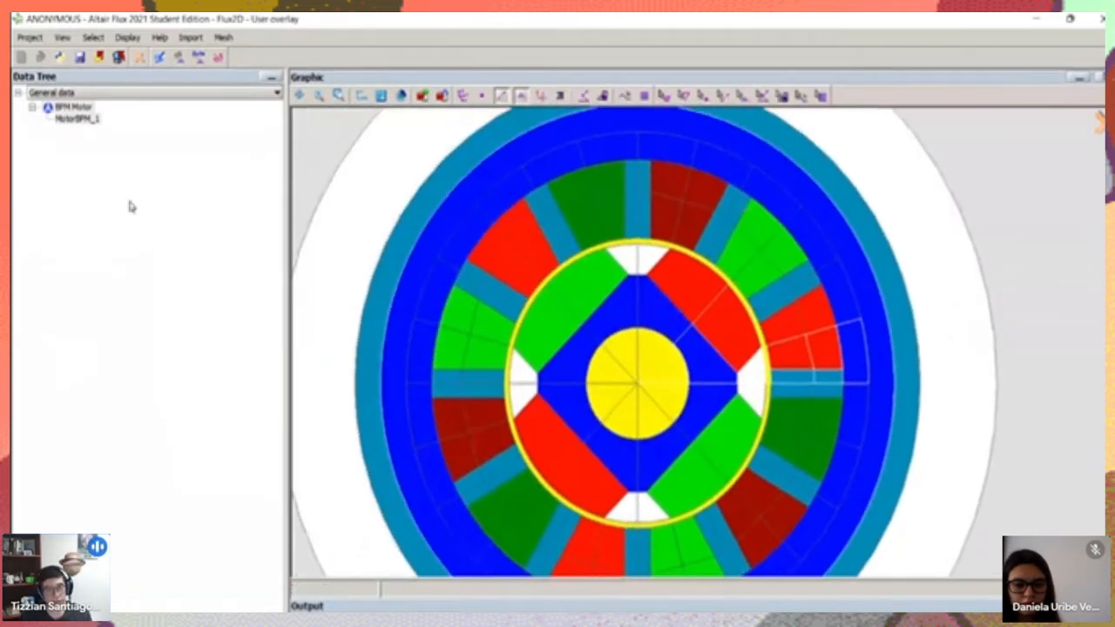
Review the slots of both phases in MotorBPM_1's winding description, close the editor without changes and leave the overlay
{"action": "left_click", "coordinate": [77, 120]}
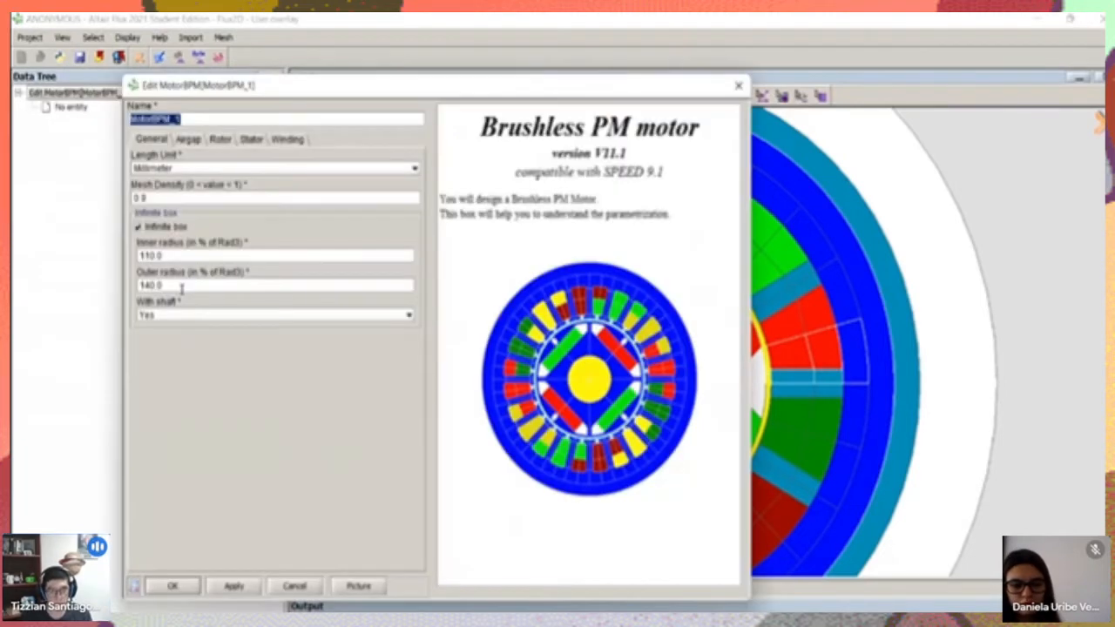
{"action": "left_click_drag", "start_coordinate": [355, 85], "coordinate": [484, 128]}
{"action": "left_click", "coordinate": [582, 198]}
{"action": "left_click", "coordinate": [485, 235]}
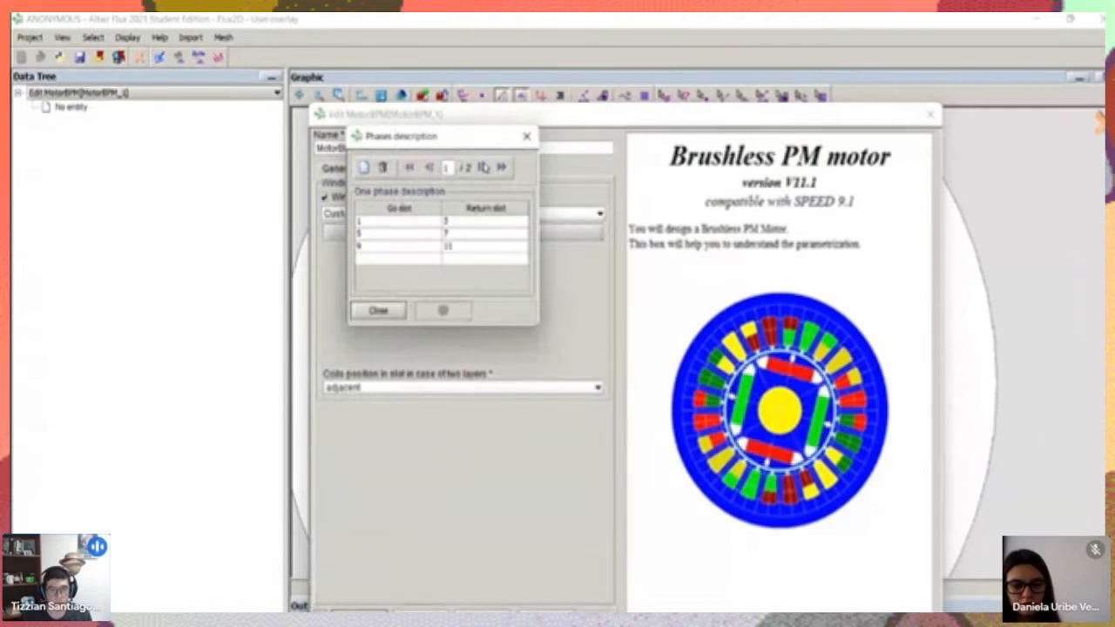
{"action": "left_click", "coordinate": [482, 167]}
{"action": "left_click", "coordinate": [378, 310]}
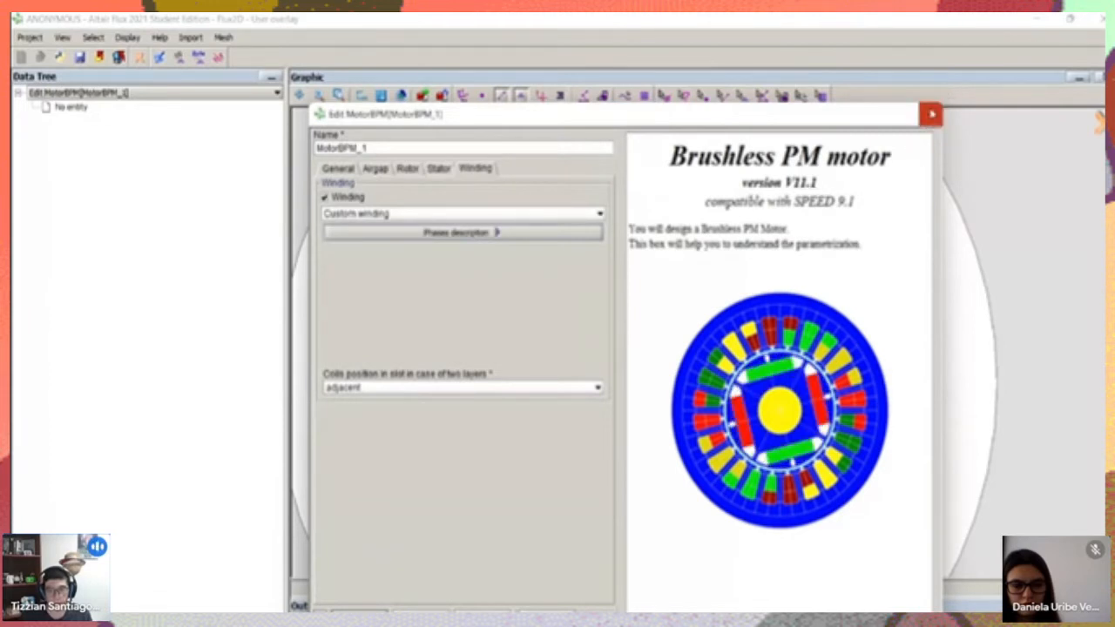
{"action": "left_click", "coordinate": [930, 114]}
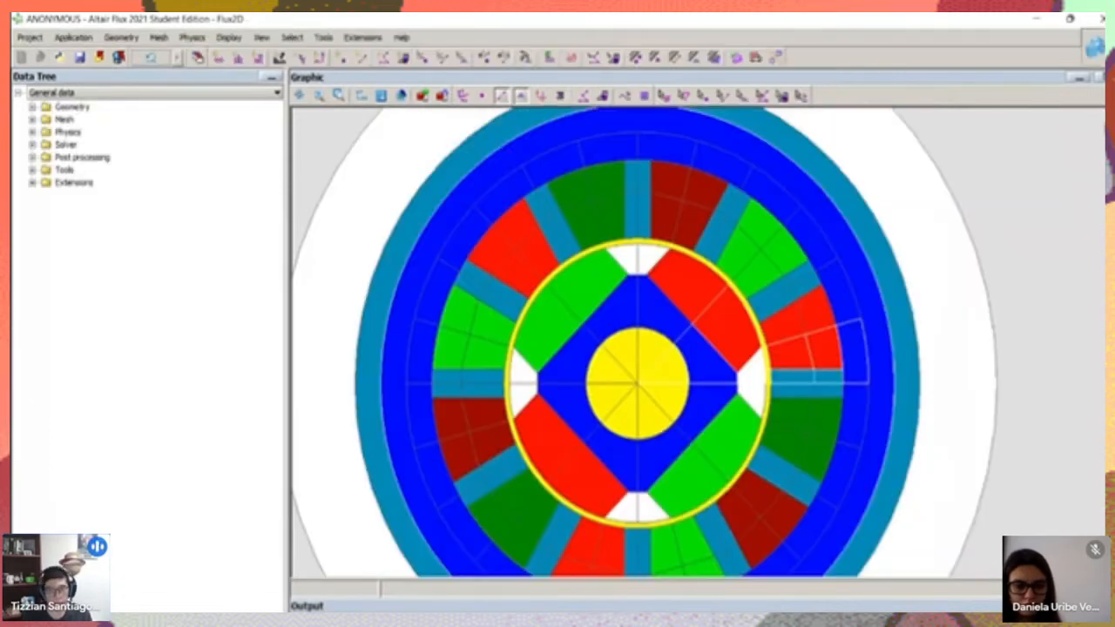
Examine the Solver, Post processing and Tools entries in the data tree alongside the motor geometry
{"action": "scroll", "coordinate": [357, 224], "scroll_direction": "up", "scroll_amount": 2}
{"action": "scroll", "coordinate": [357, 224], "scroll_direction": "down", "scroll_amount": 2}
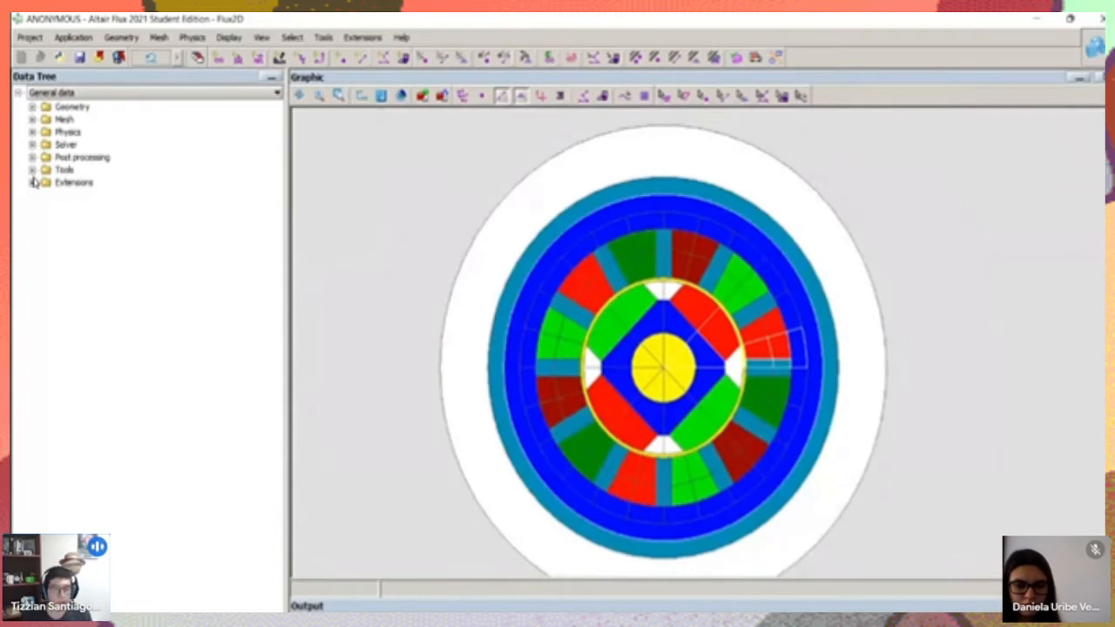
{"action": "left_click", "coordinate": [32, 145]}
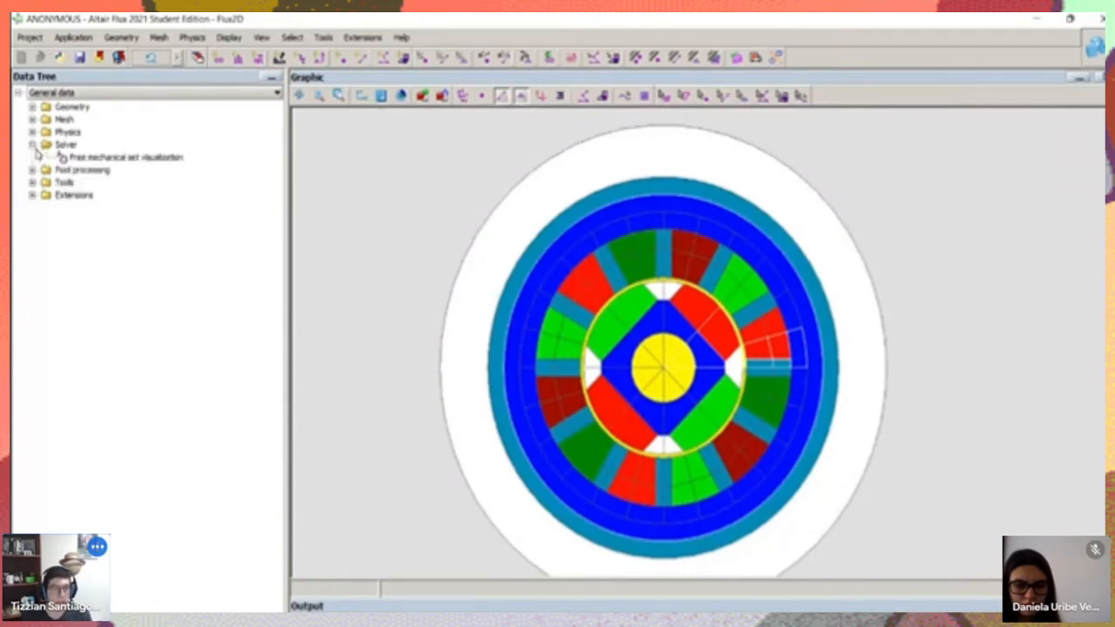
{"action": "left_click", "coordinate": [32, 170]}
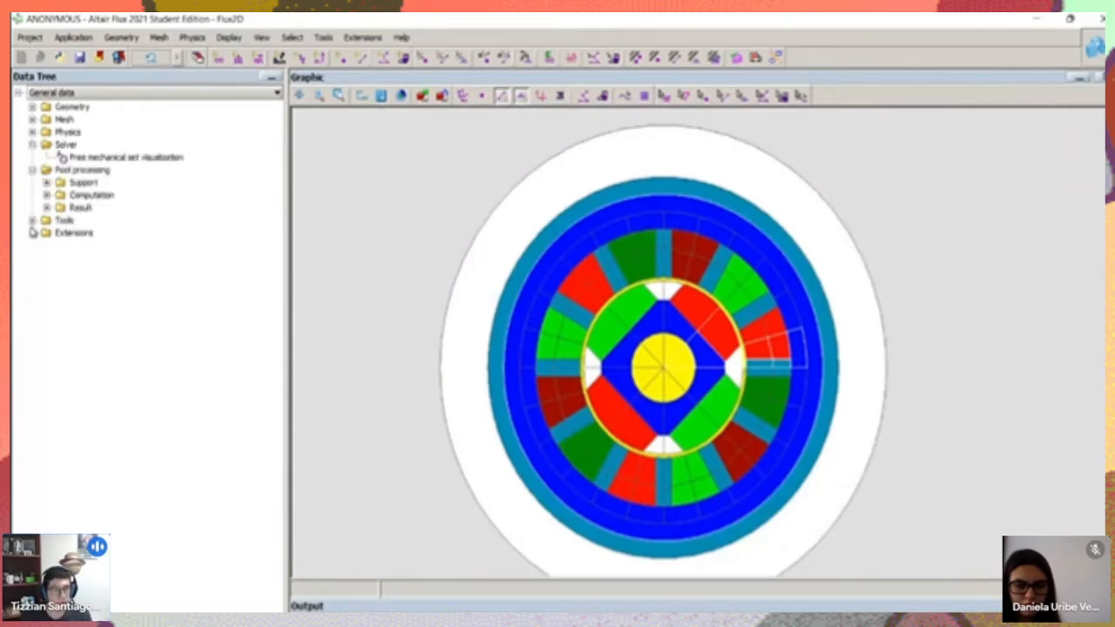
{"action": "left_click", "coordinate": [32, 220]}
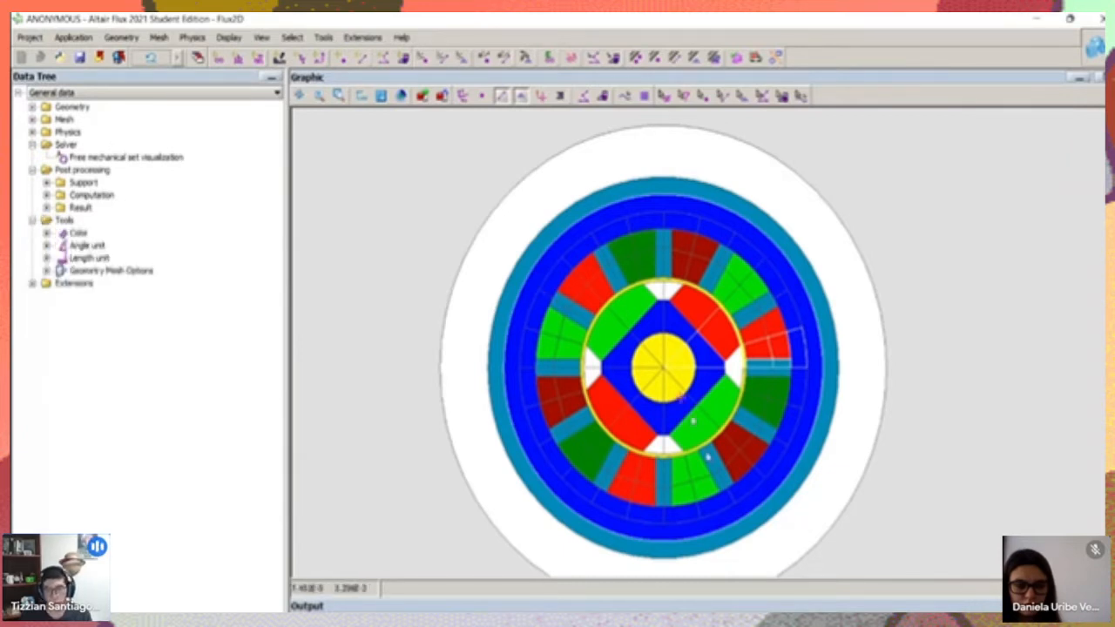
{"action": "scroll", "coordinate": [667, 311], "scroll_direction": "up", "scroll_amount": 1}
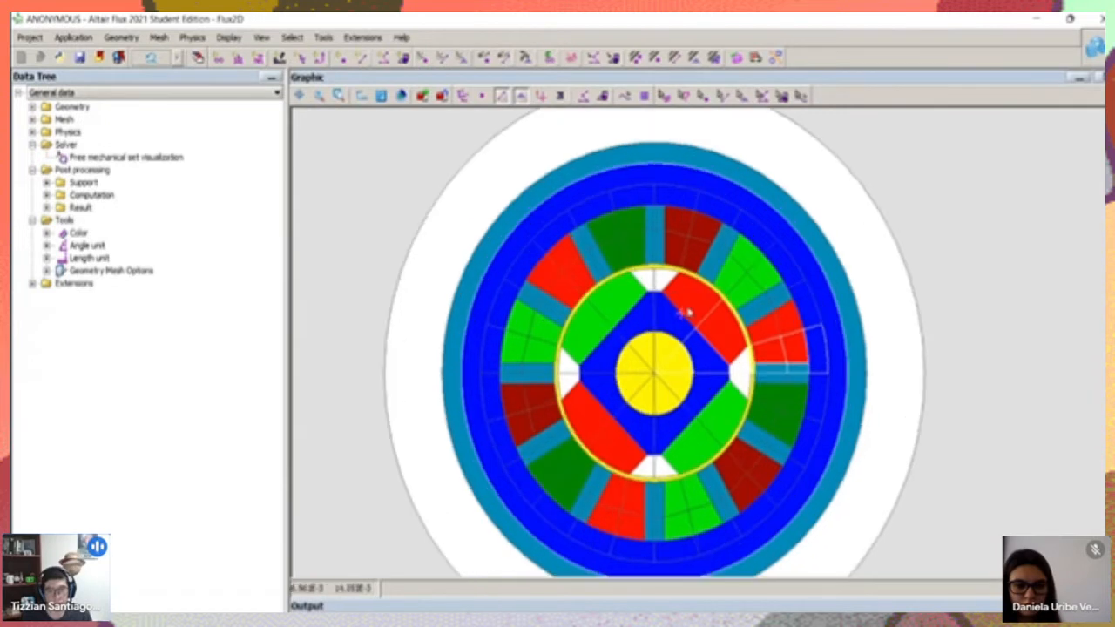
Examine the Physics domain and regions, Mesh and Geometry entries in the data tree
{"action": "left_click", "coordinate": [32, 144]}
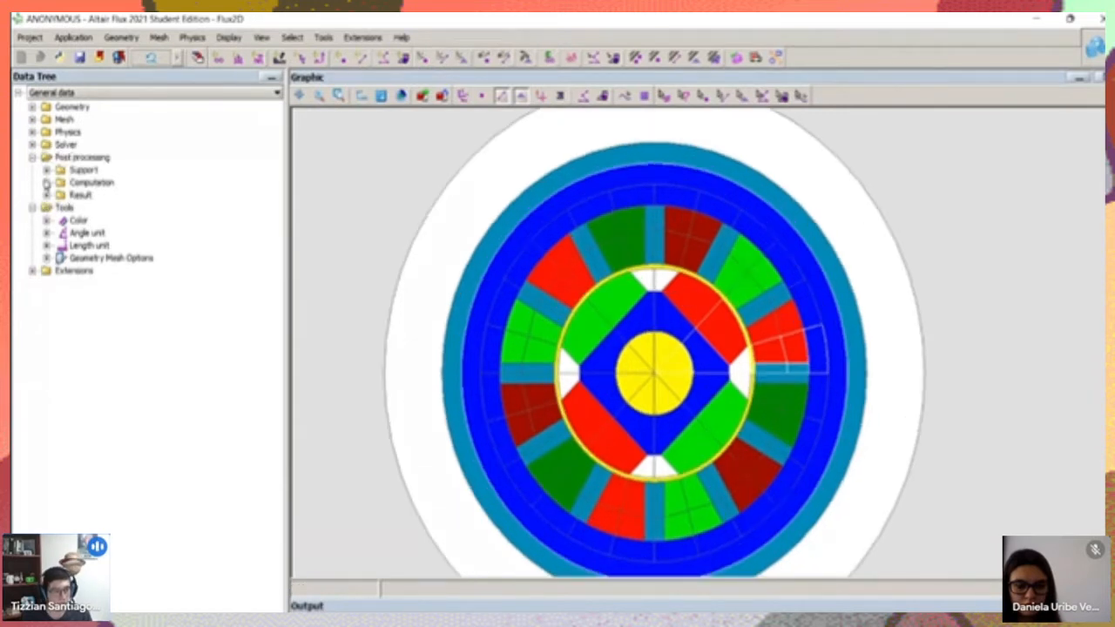
{"action": "left_click", "coordinate": [33, 132]}
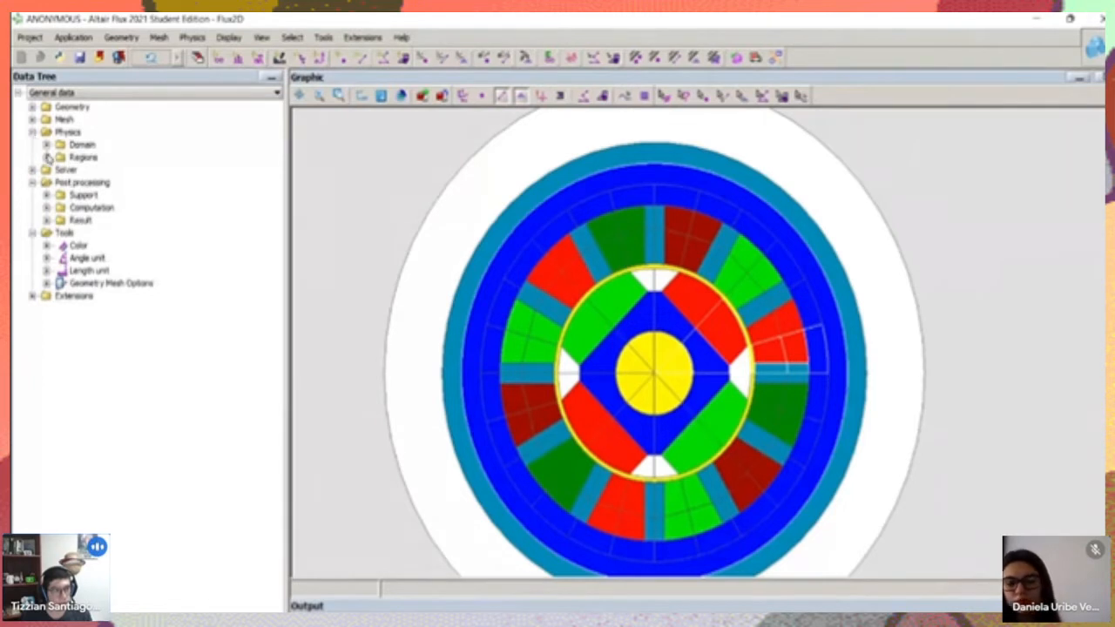
{"action": "left_click", "coordinate": [47, 158]}
{"action": "left_click", "coordinate": [47, 144]}
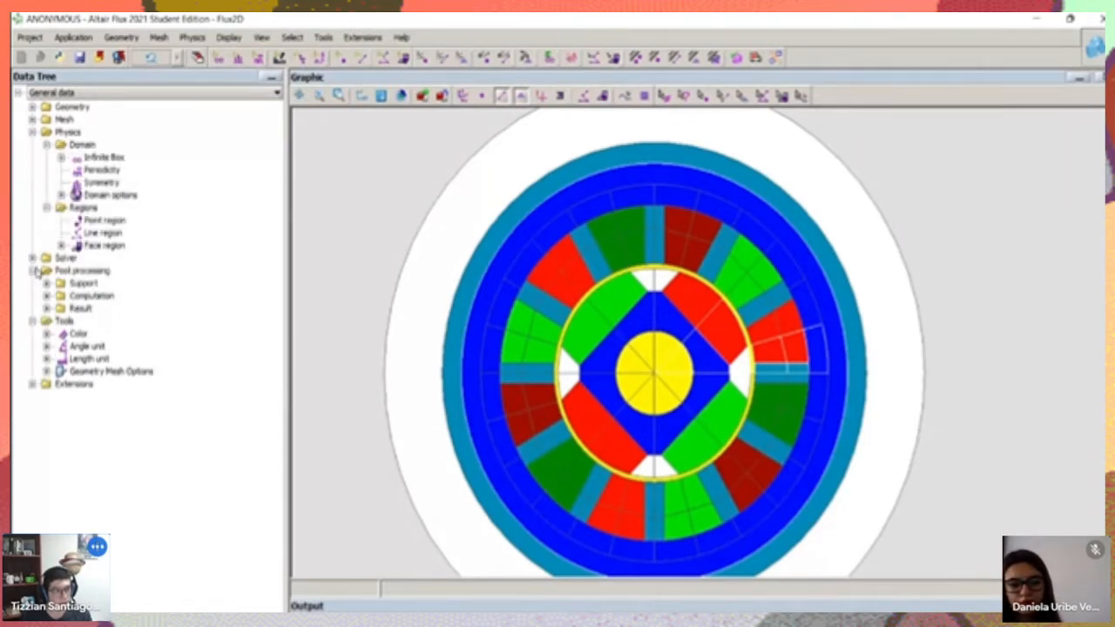
{"action": "left_click", "coordinate": [32, 271]}
{"action": "left_click", "coordinate": [33, 283]}
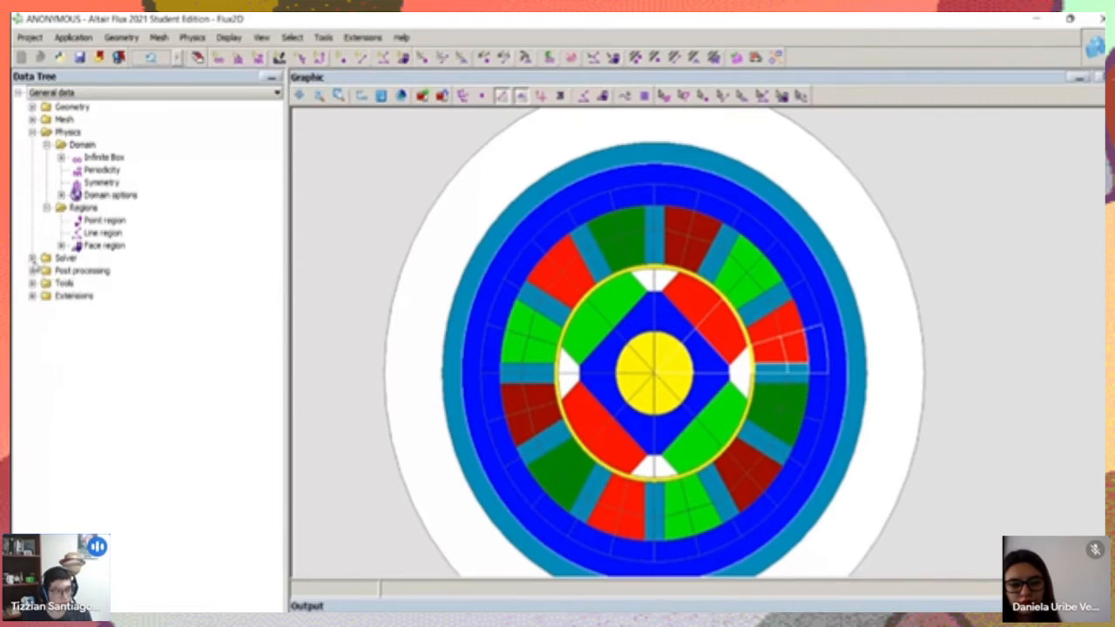
{"action": "left_click", "coordinate": [32, 119]}
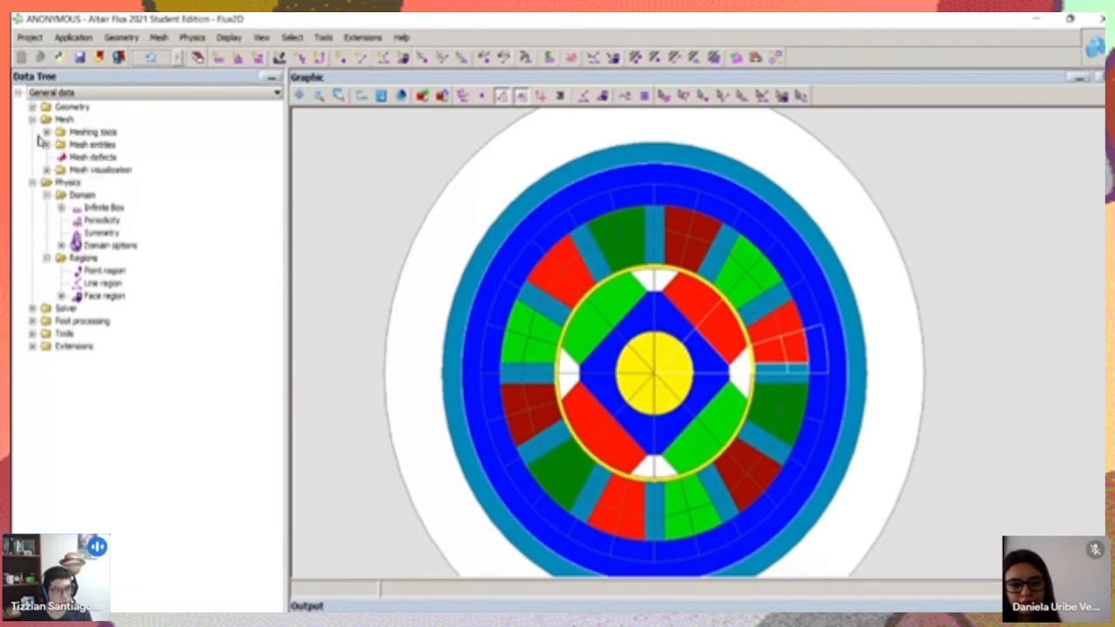
{"action": "left_click", "coordinate": [32, 107]}
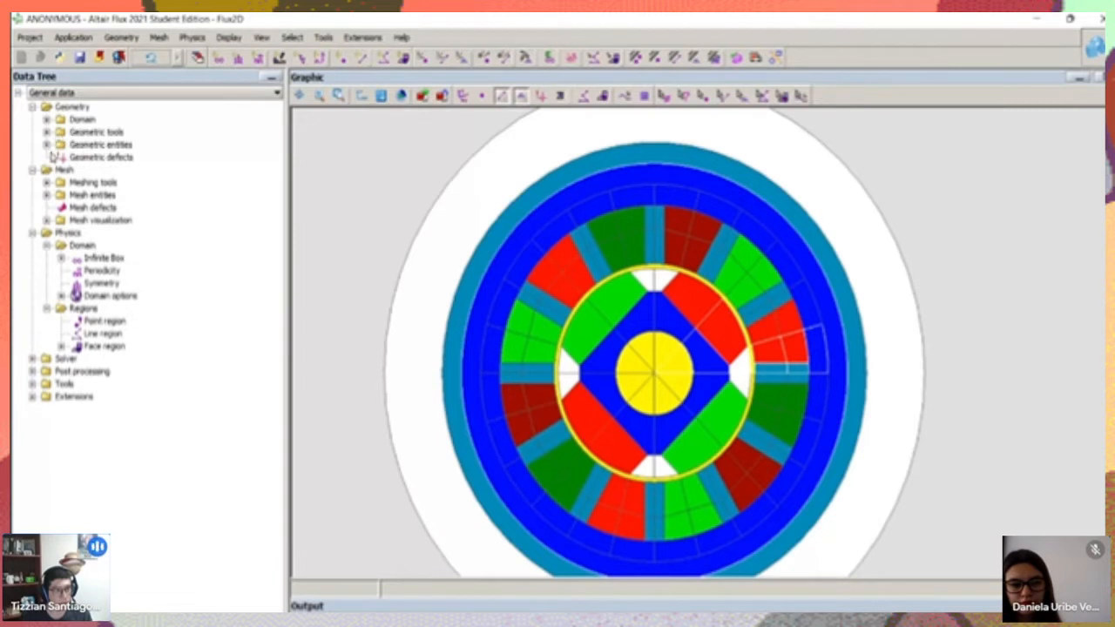
{"action": "left_click", "coordinate": [47, 144]}
{"action": "left_click", "coordinate": [47, 145]}
Inspect the motor's face regions, highlighting SHAFT and STATOR_TOOTH_AIR, and collapse the regions list
{"action": "left_click", "coordinate": [61, 346]}
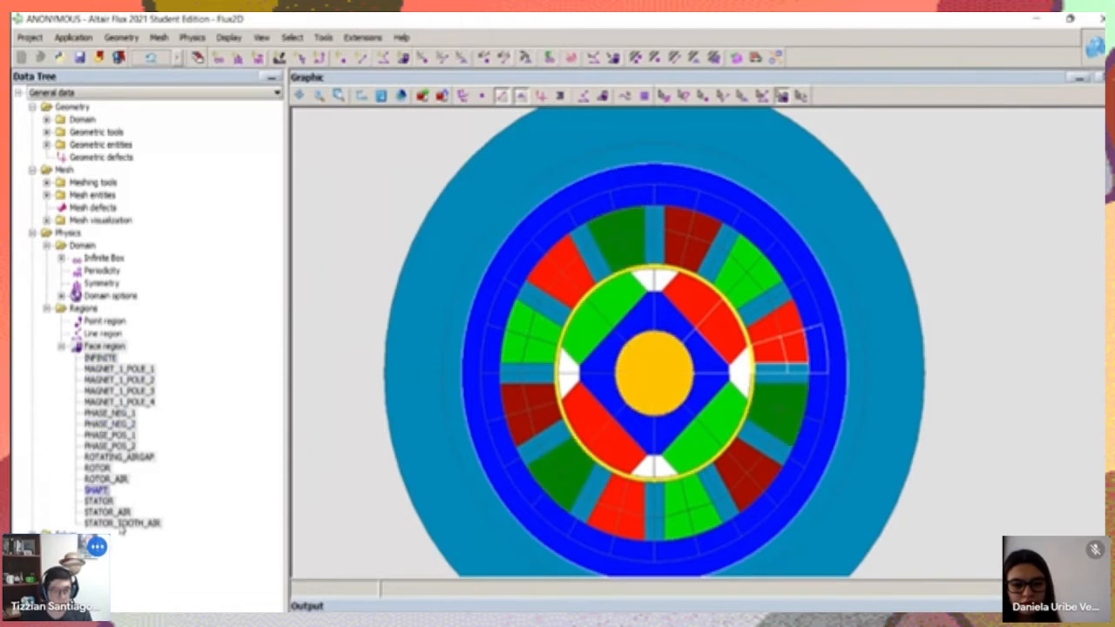
{"action": "left_click", "coordinate": [122, 523]}
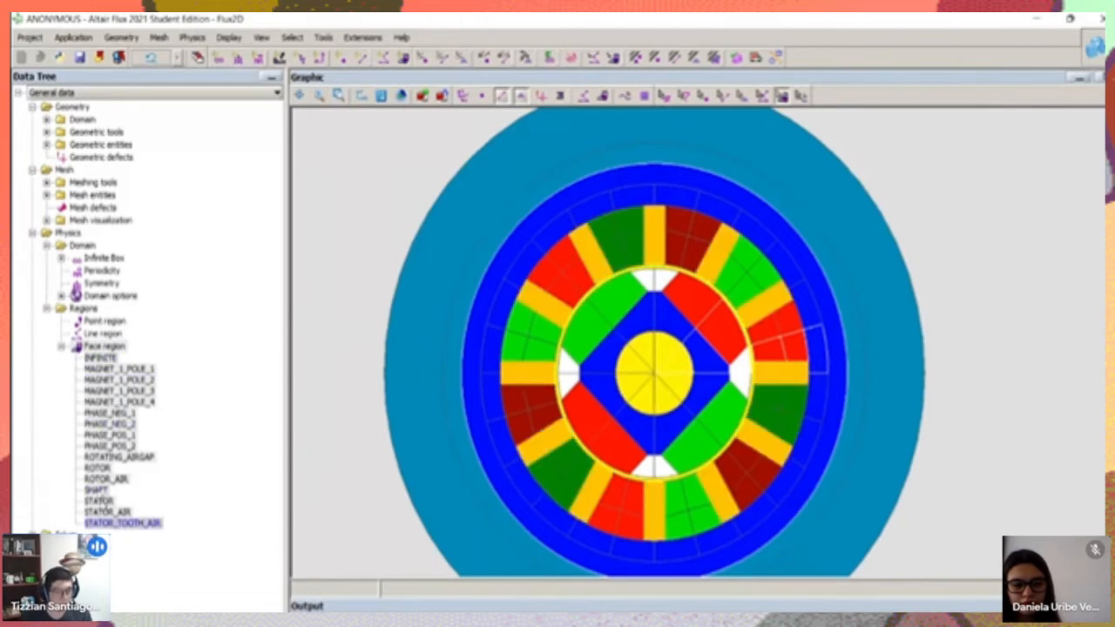
{"action": "left_click", "coordinate": [46, 309]}
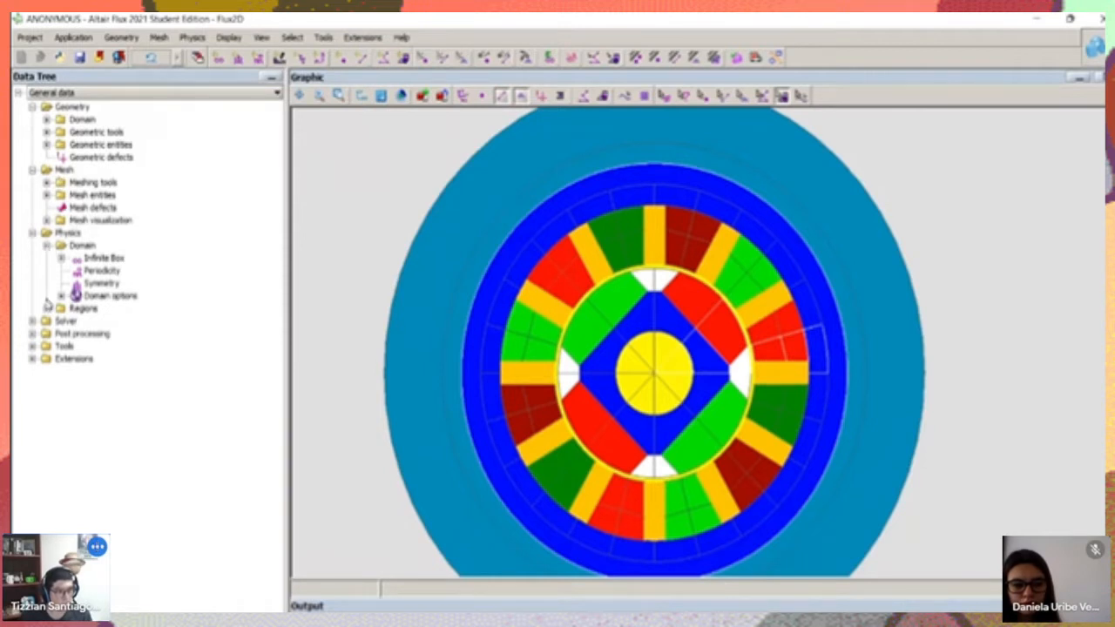
Define a Transient Magnetic 2D application as a 2D plane in millimeters with a domain depth of 50
{"action": "left_click", "coordinate": [61, 44]}
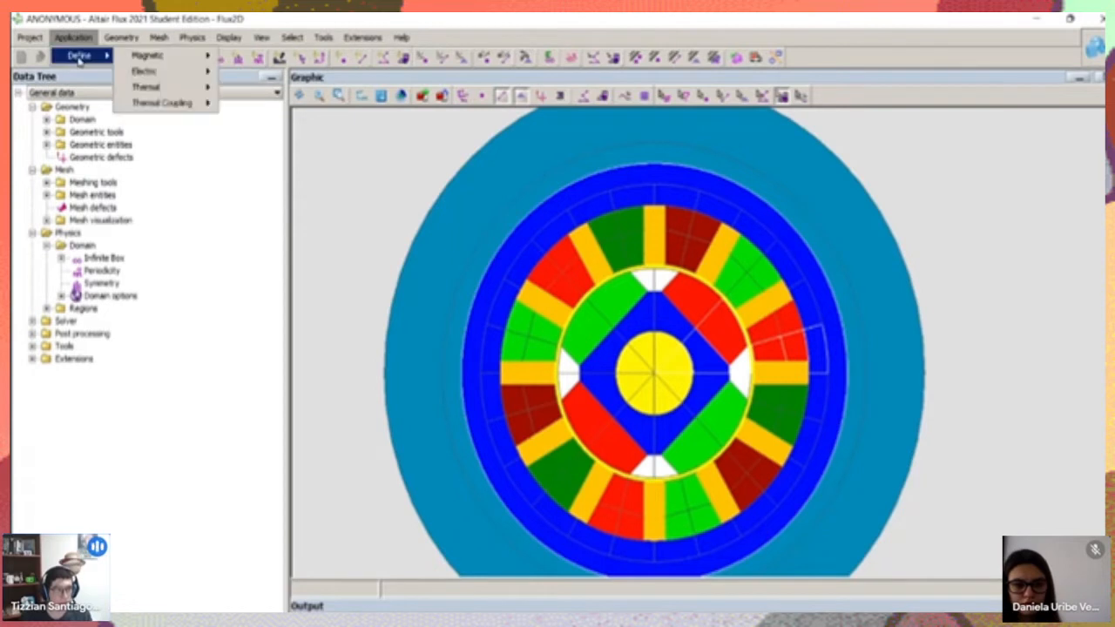
{"action": "mouse_move", "coordinate": [119, 56]}
{"action": "mouse_move", "coordinate": [183, 61]}
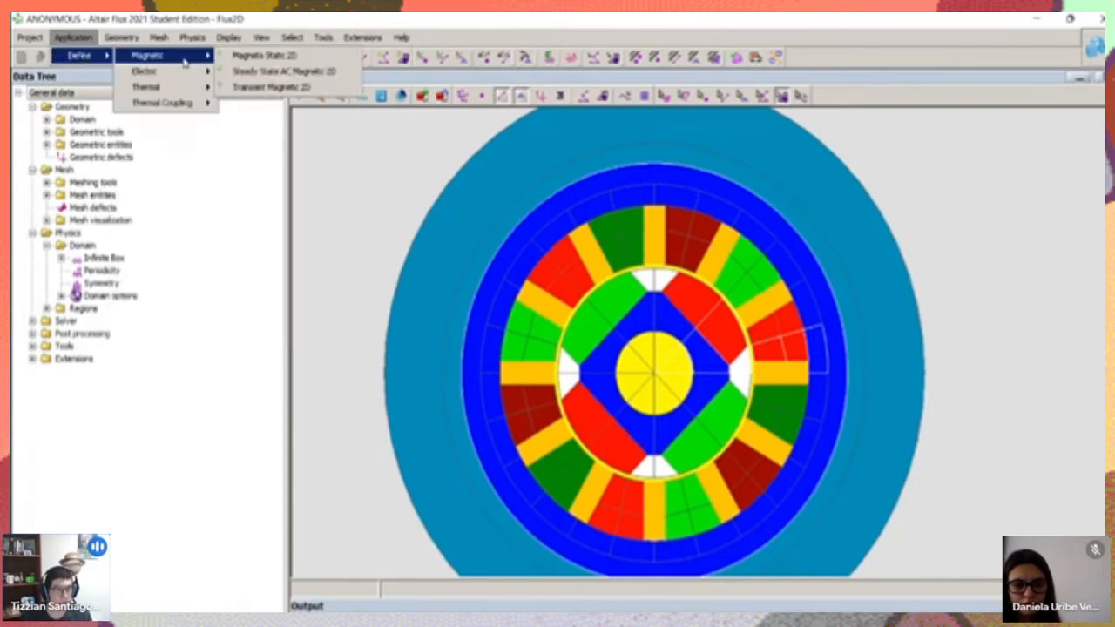
{"action": "left_click", "coordinate": [293, 91]}
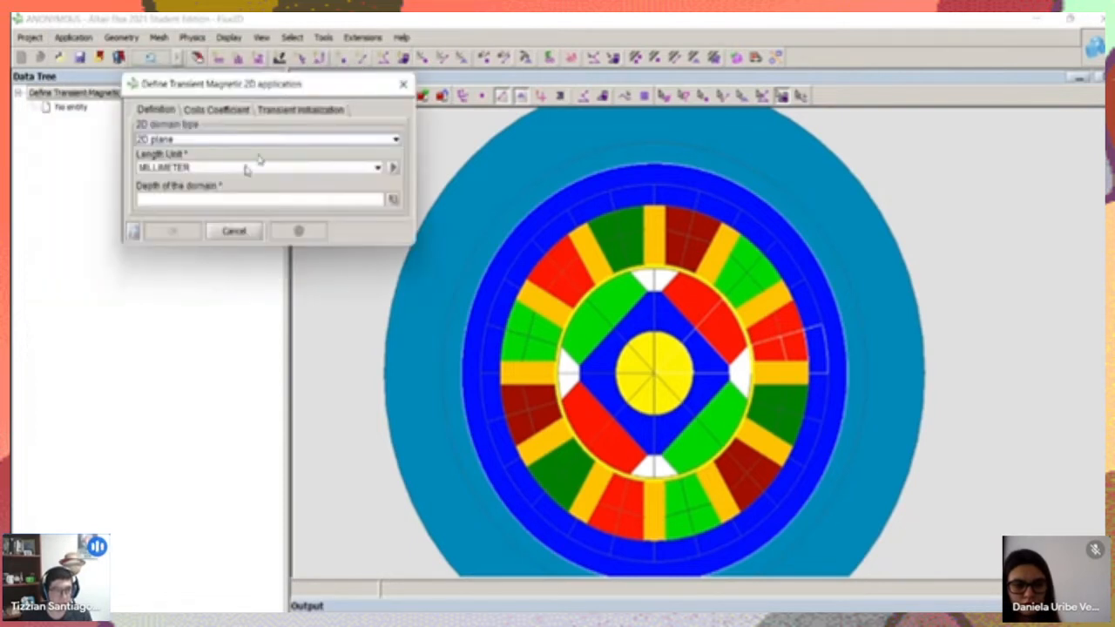
{"action": "left_click", "coordinate": [184, 202]}
{"action": "type", "text": "50"}
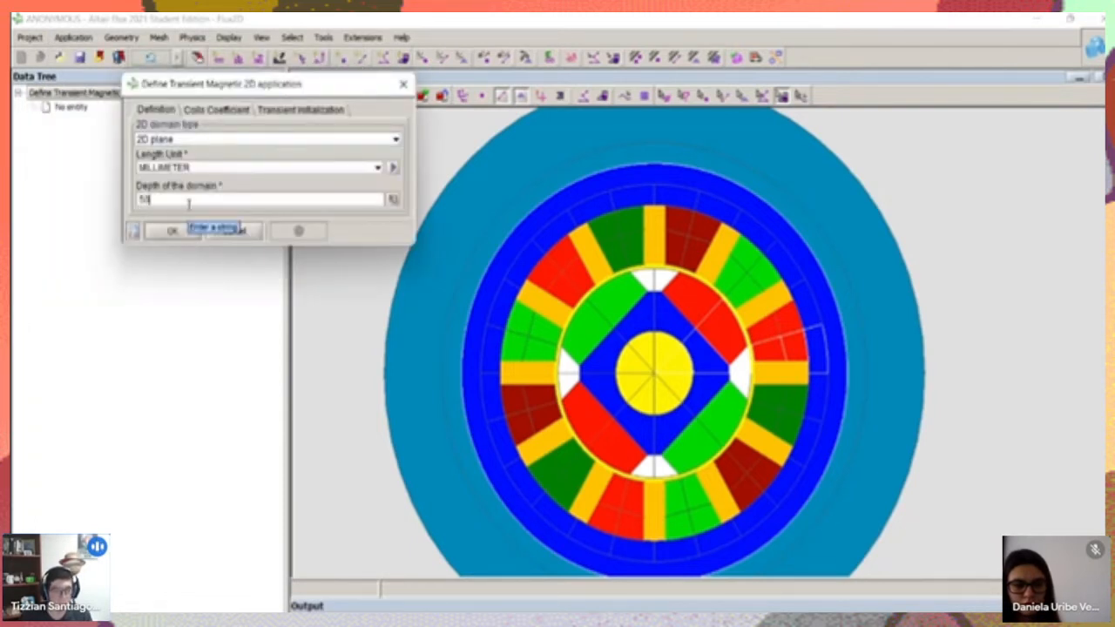
{"action": "left_click", "coordinate": [190, 231]}
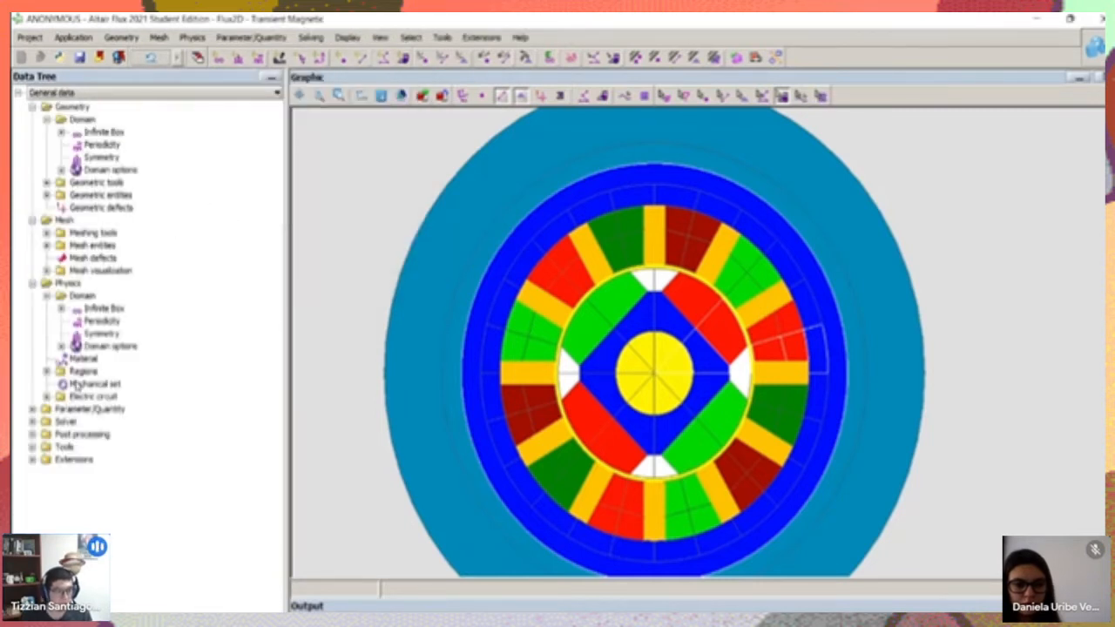
Examine the Mechanical set entry and the electric circuit's FE coupling components, including the coil conductor and 2-terminal solid conductor
{"action": "left_click", "coordinate": [80, 385]}
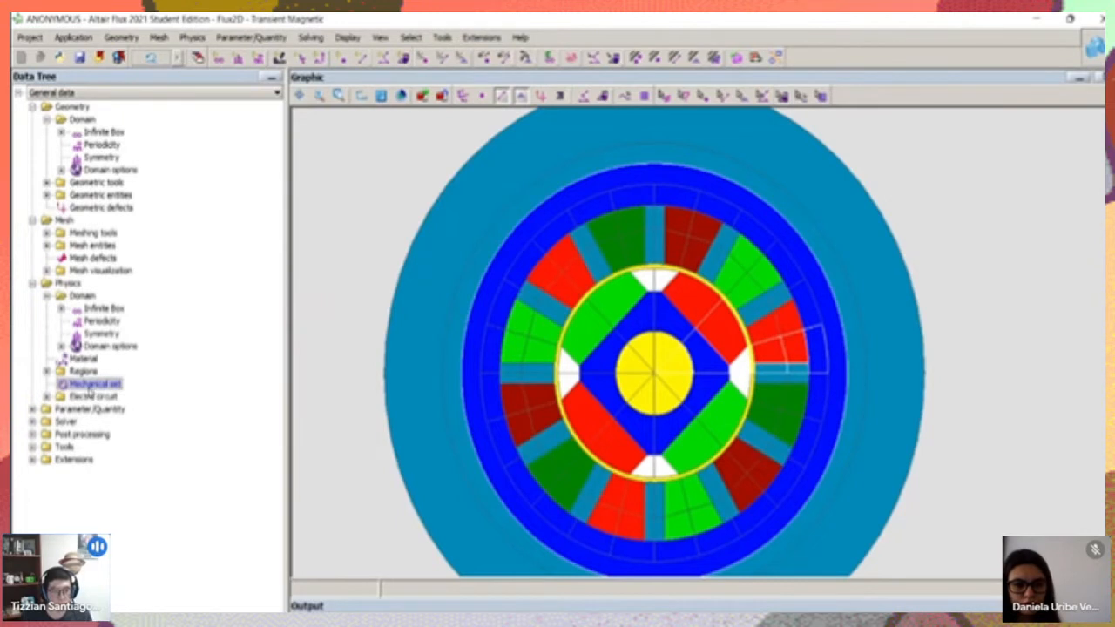
{"action": "left_click", "coordinate": [47, 397]}
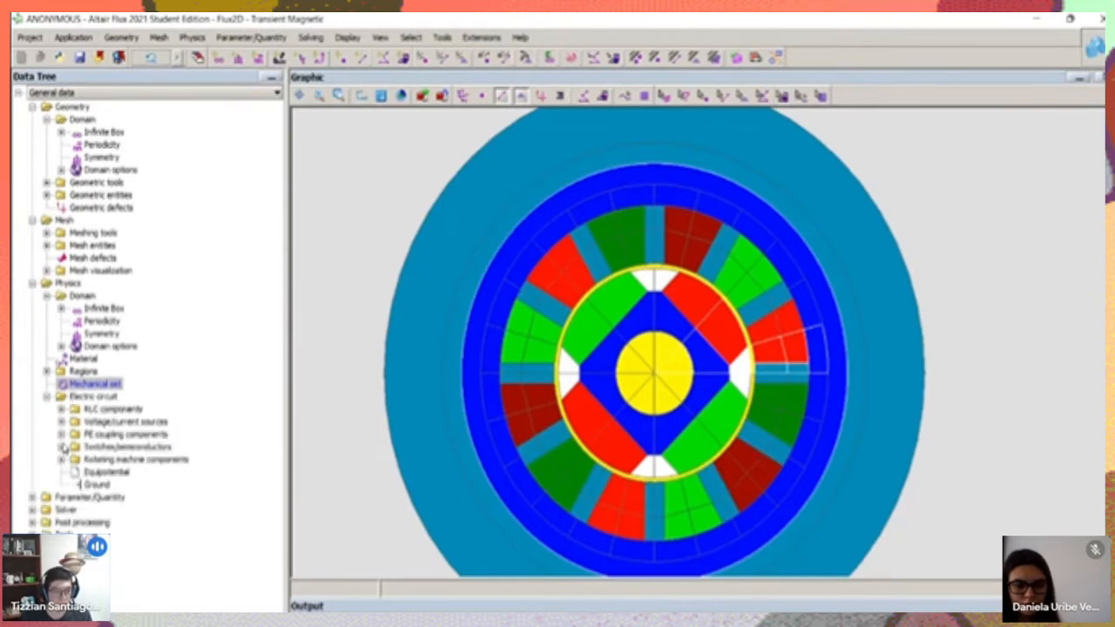
{"action": "left_click", "coordinate": [61, 434]}
{"action": "left_click", "coordinate": [107, 450]}
{"action": "left_click", "coordinate": [115, 461]}
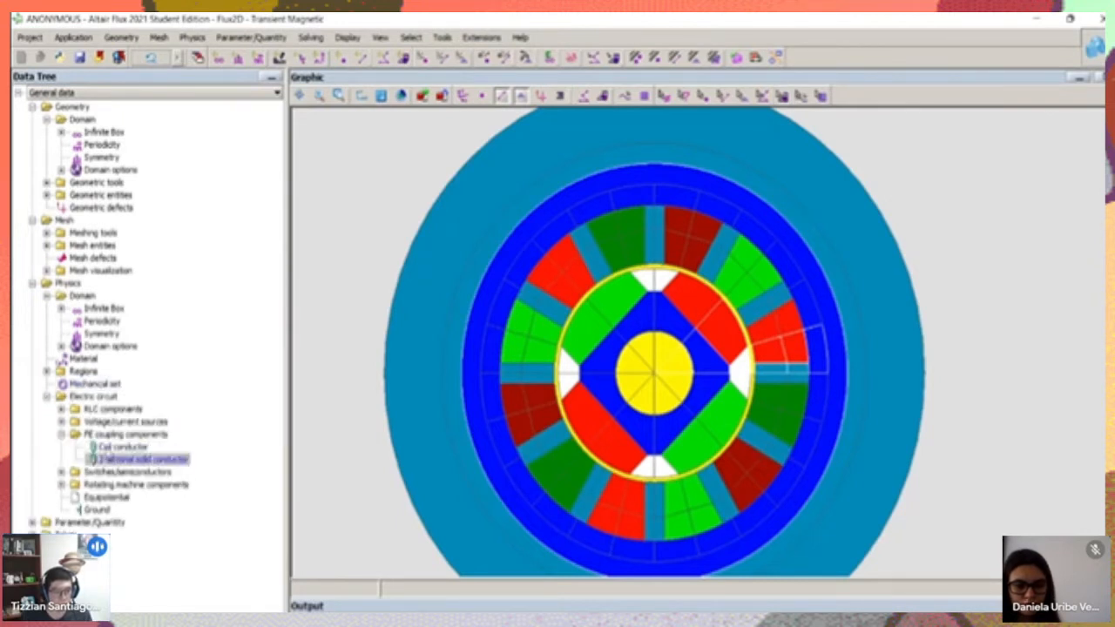
{"action": "left_click", "coordinate": [112, 450]}
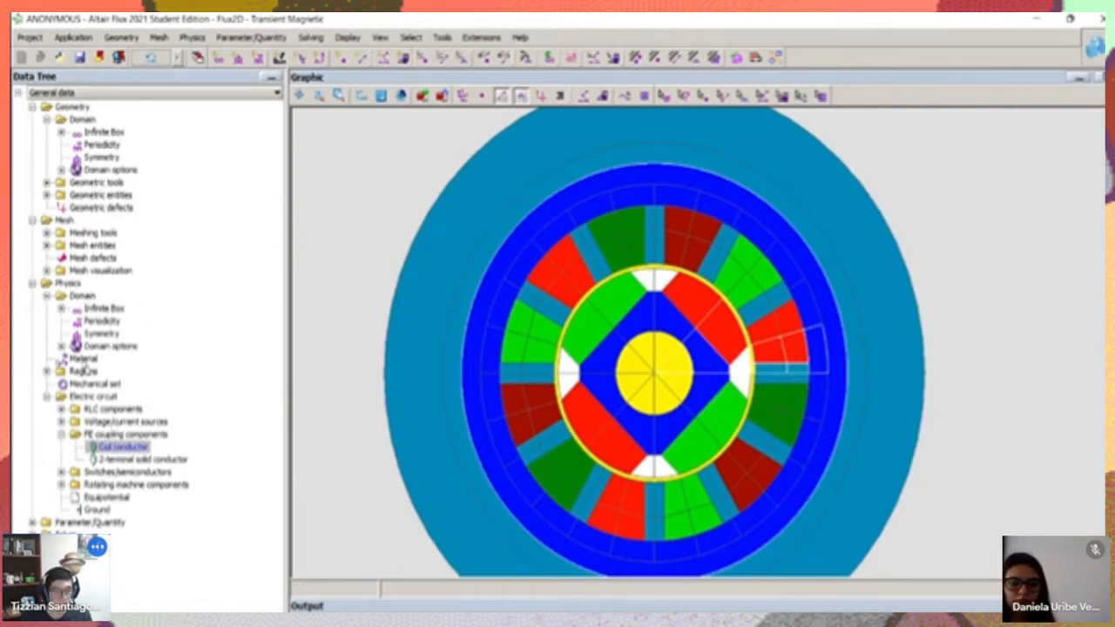
Start a new mechanical set rotating around one axis parallel to Oz, with its pivot point at 0, 0 in XY1
{"action": "double_click", "coordinate": [94, 384]}
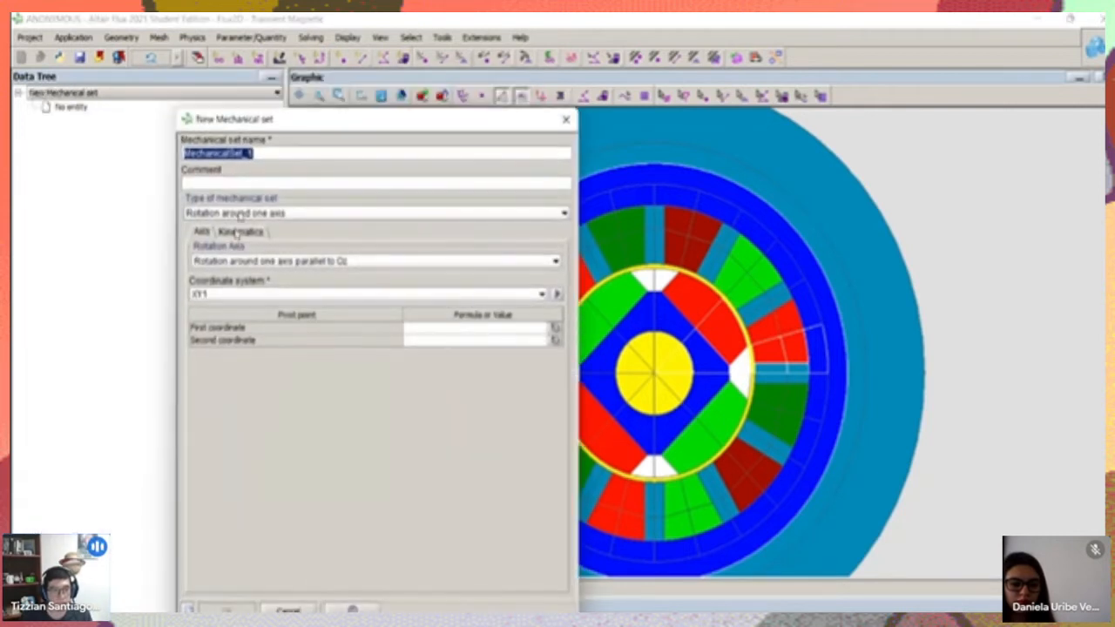
{"action": "left_click", "coordinate": [270, 213]}
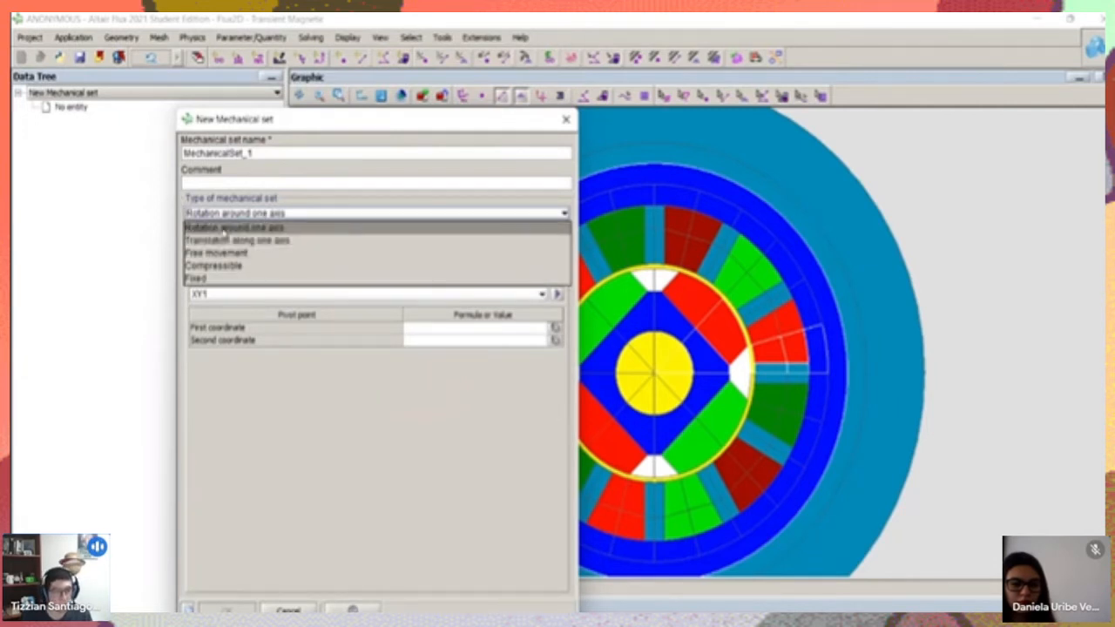
{"action": "left_click", "coordinate": [261, 230]}
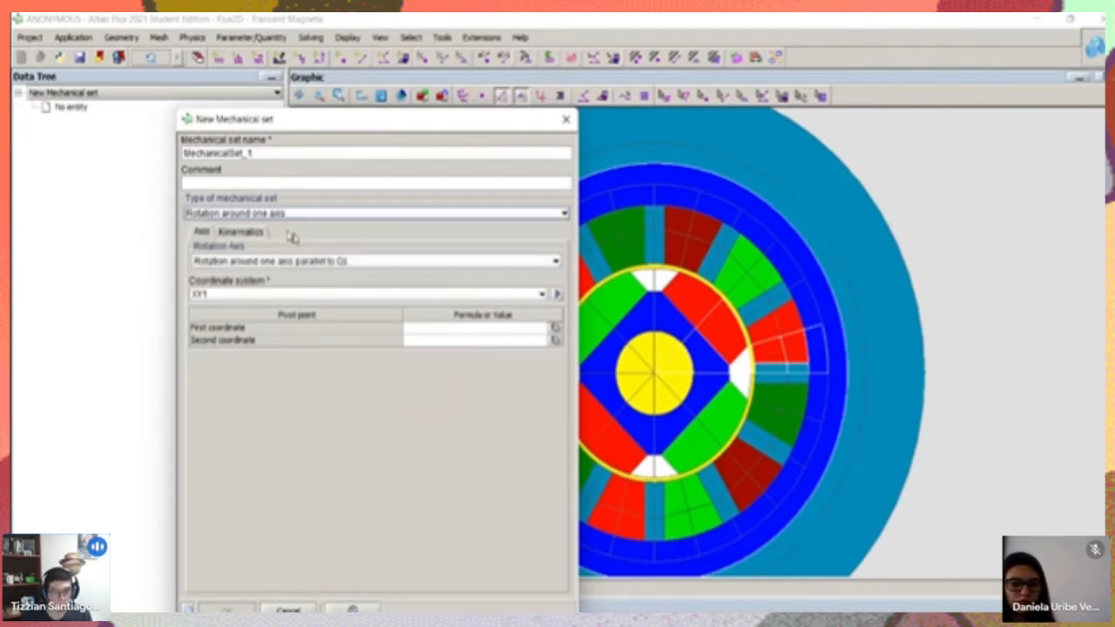
{"action": "left_click", "coordinate": [314, 261]}
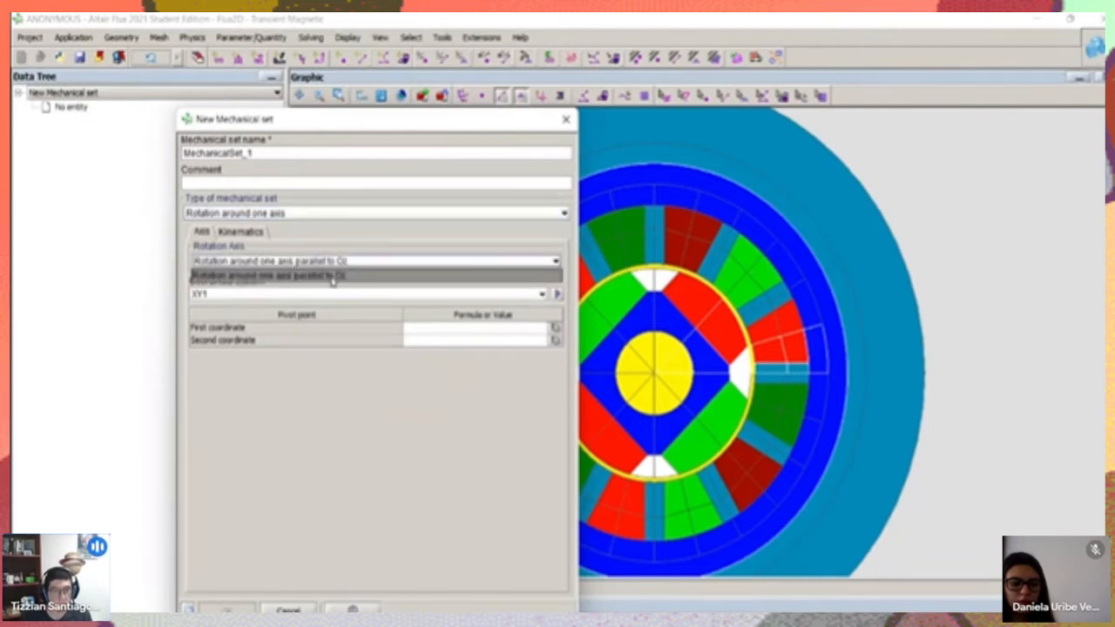
{"action": "left_click", "coordinate": [332, 278]}
{"action": "left_click", "coordinate": [476, 329]}
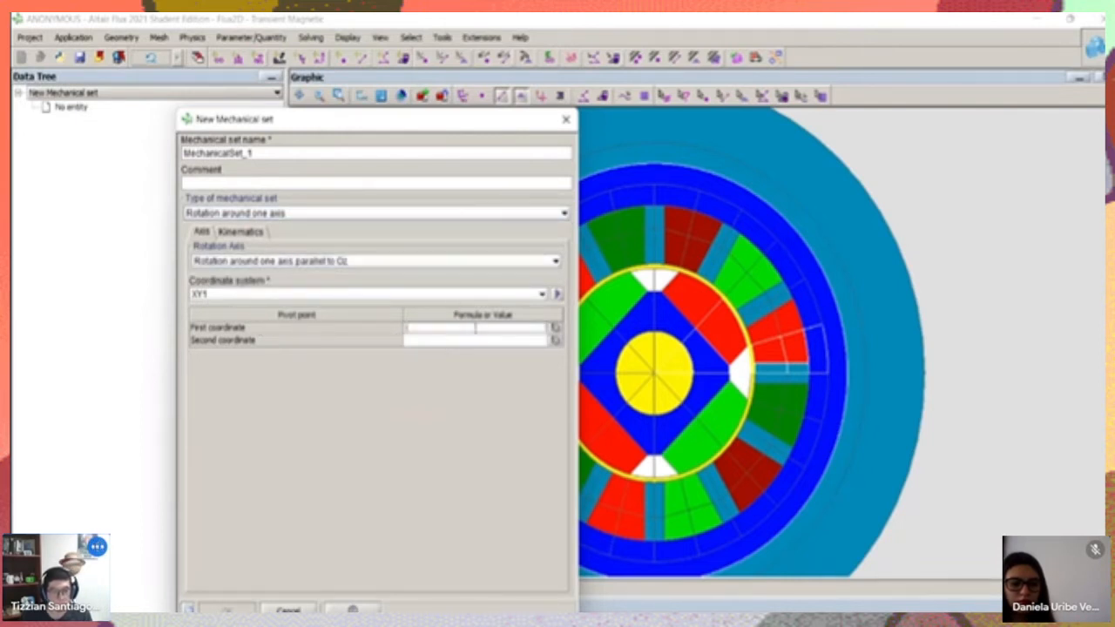
{"action": "type", "text": "0"}
{"action": "left_click", "coordinate": [483, 342]}
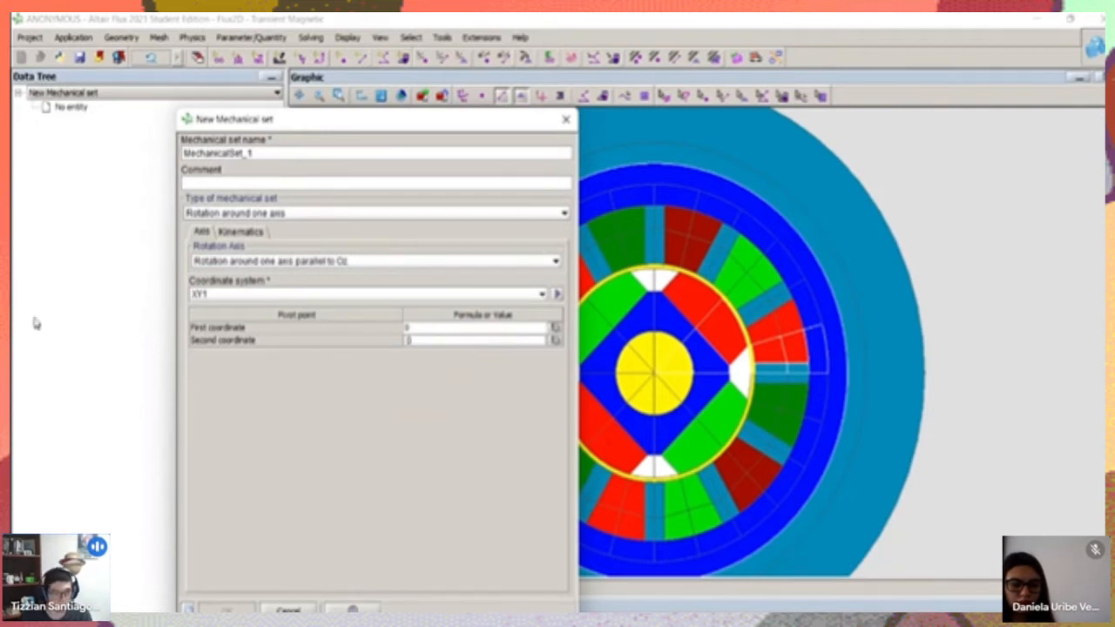
Name the new mechanical set Rotor
{"action": "left_click", "coordinate": [240, 232]}
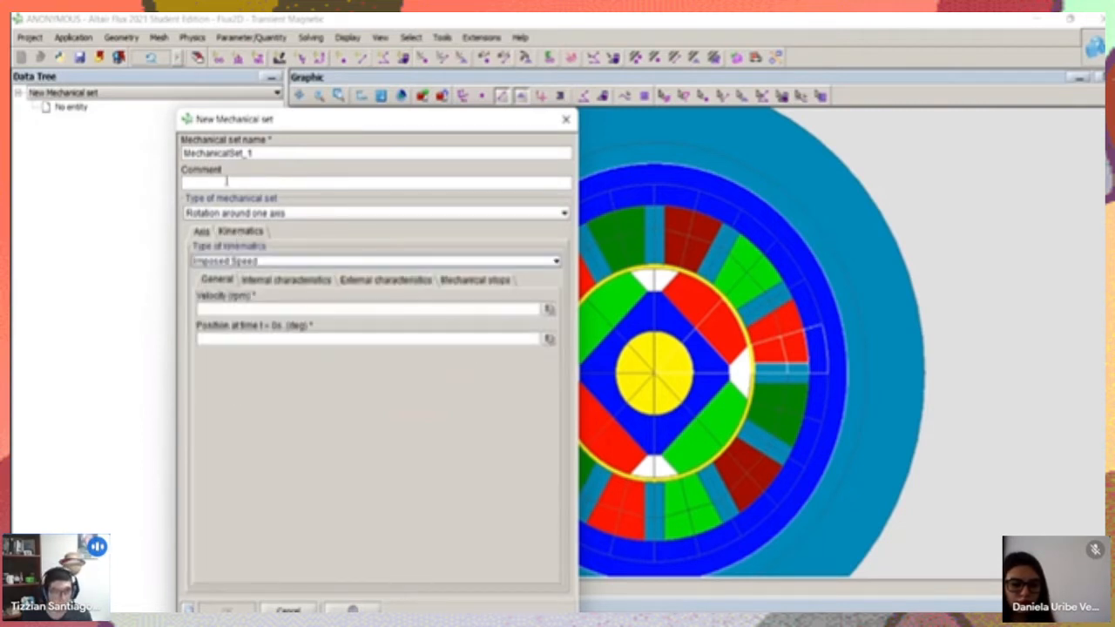
{"action": "left_click_drag", "start_coordinate": [275, 157], "coordinate": [76, 150]}
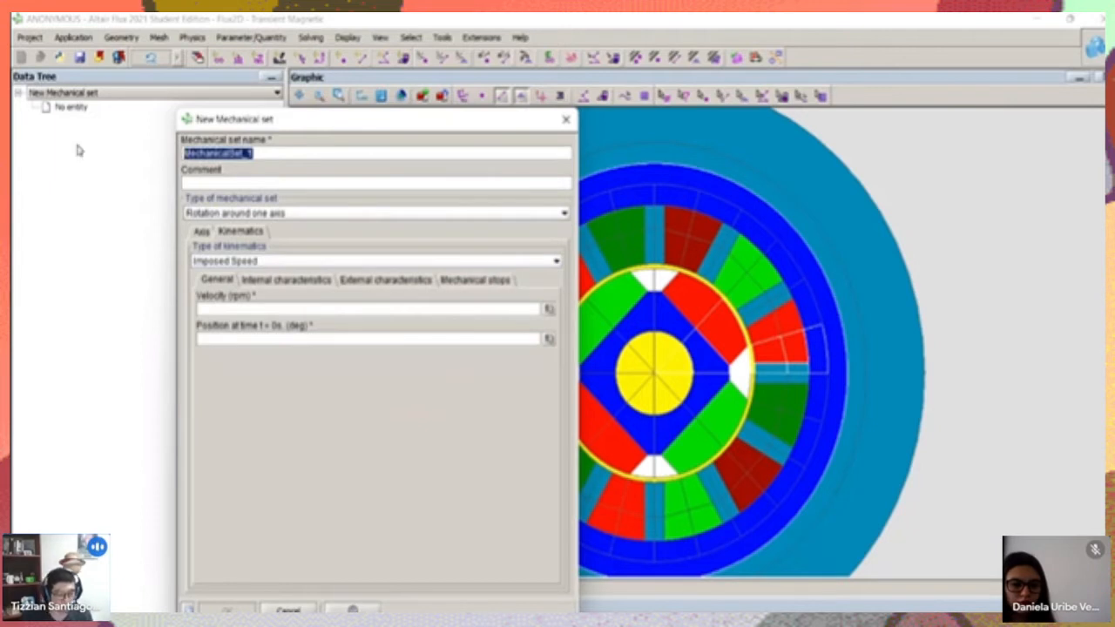
{"action": "type", "text": "Rotor"}
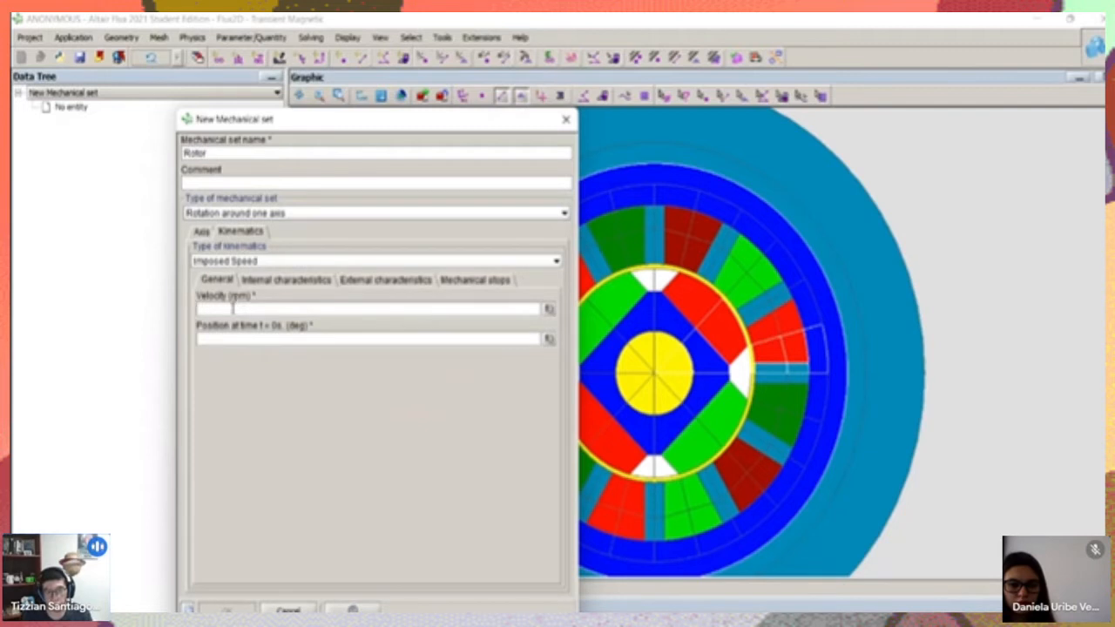
Set the Rotor mechanical set's type of kinematics to Coupled load
{"action": "left_click", "coordinate": [251, 261]}
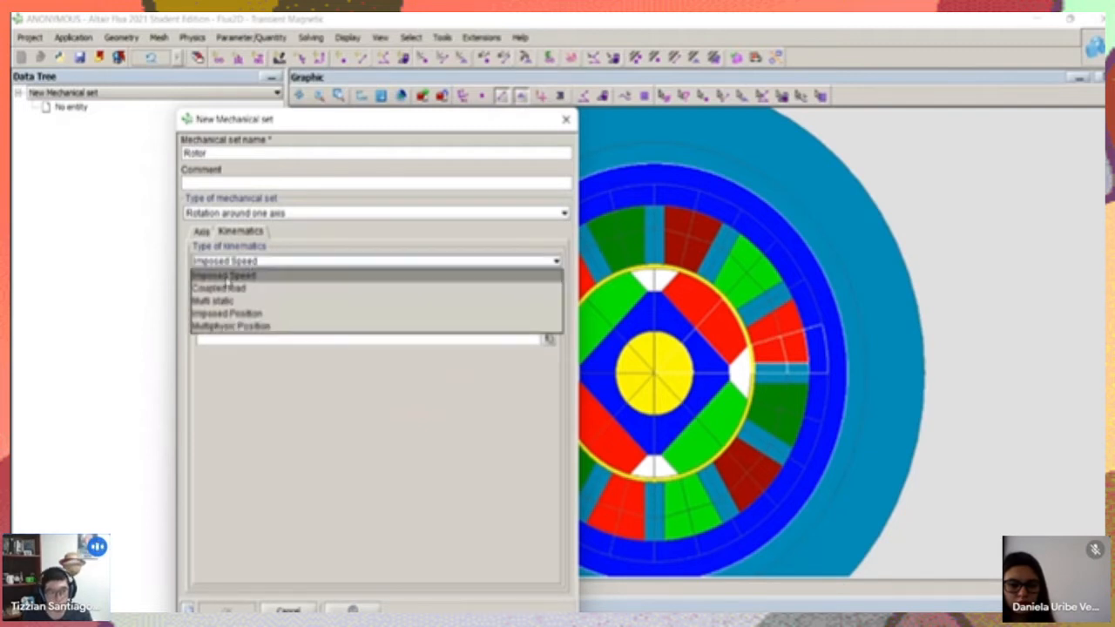
{"action": "left_click", "coordinate": [228, 275]}
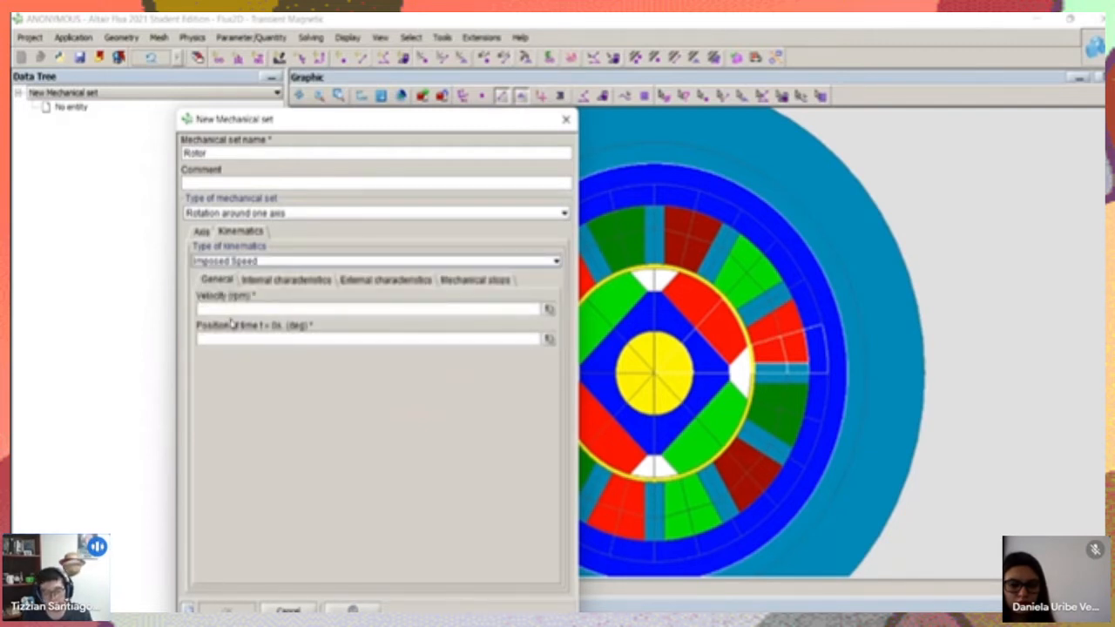
{"action": "left_click", "coordinate": [250, 339]}
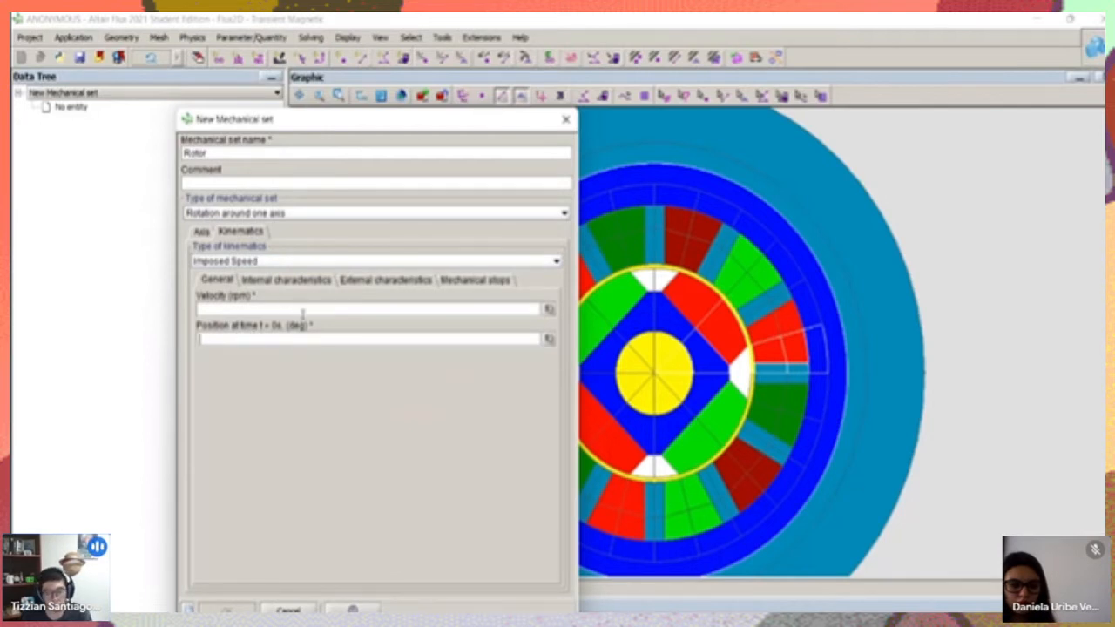
{"action": "left_click", "coordinate": [240, 261]}
{"action": "left_click", "coordinate": [233, 288]}
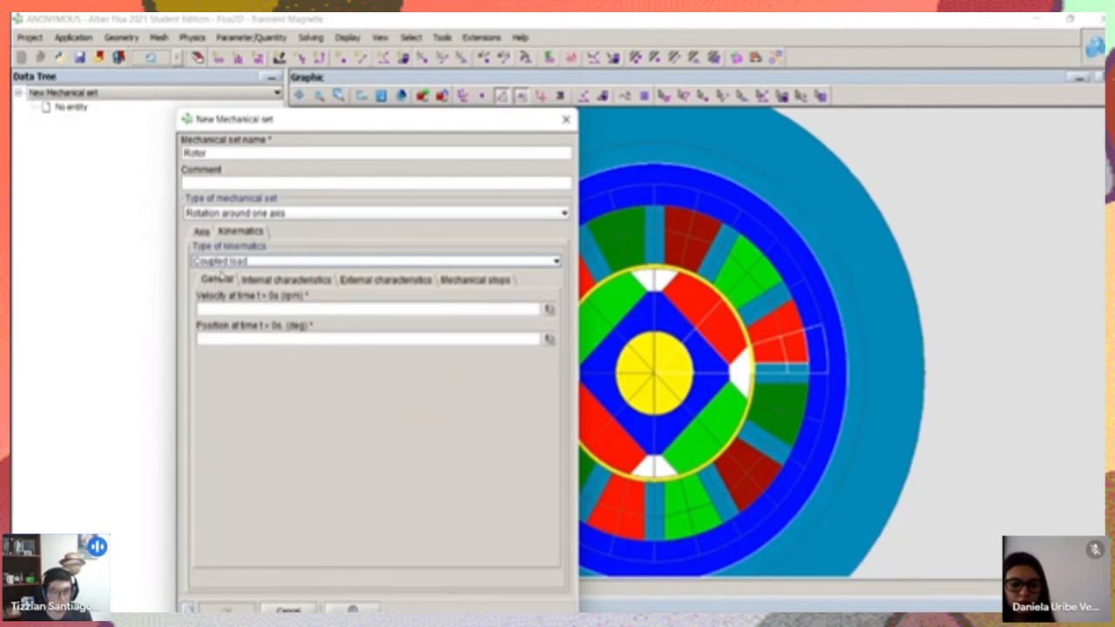
{"action": "left_click", "coordinate": [268, 307]}
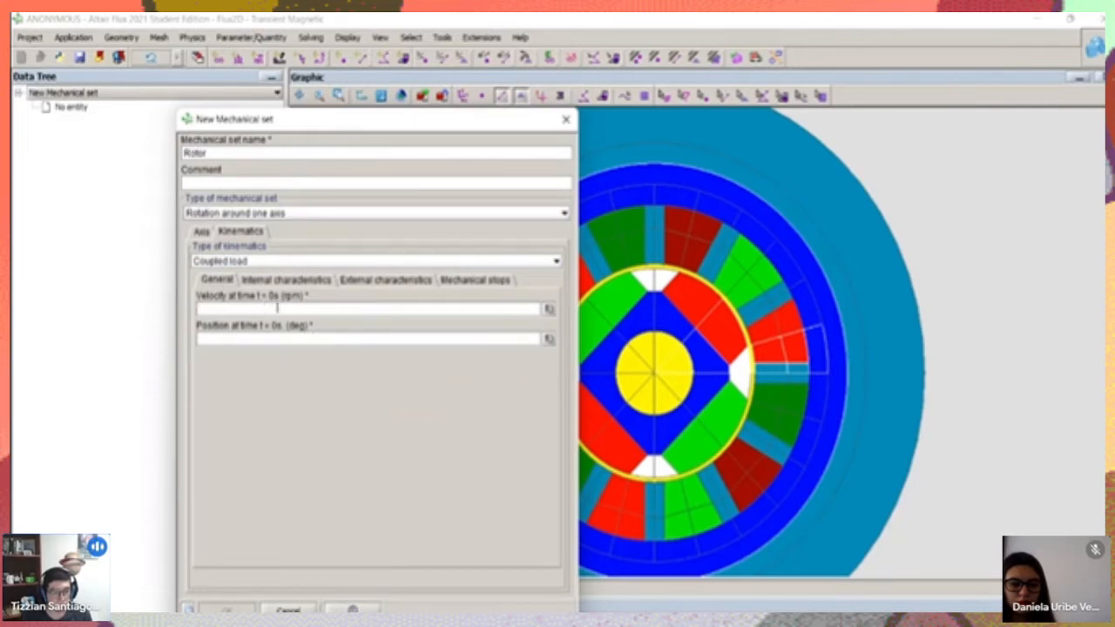
{"action": "left_click", "coordinate": [266, 341]}
Set the internal characteristics' type of load to Inertia and resistive torque for the Rotor set
{"action": "left_click", "coordinate": [271, 280]}
{"action": "left_click", "coordinate": [256, 336]}
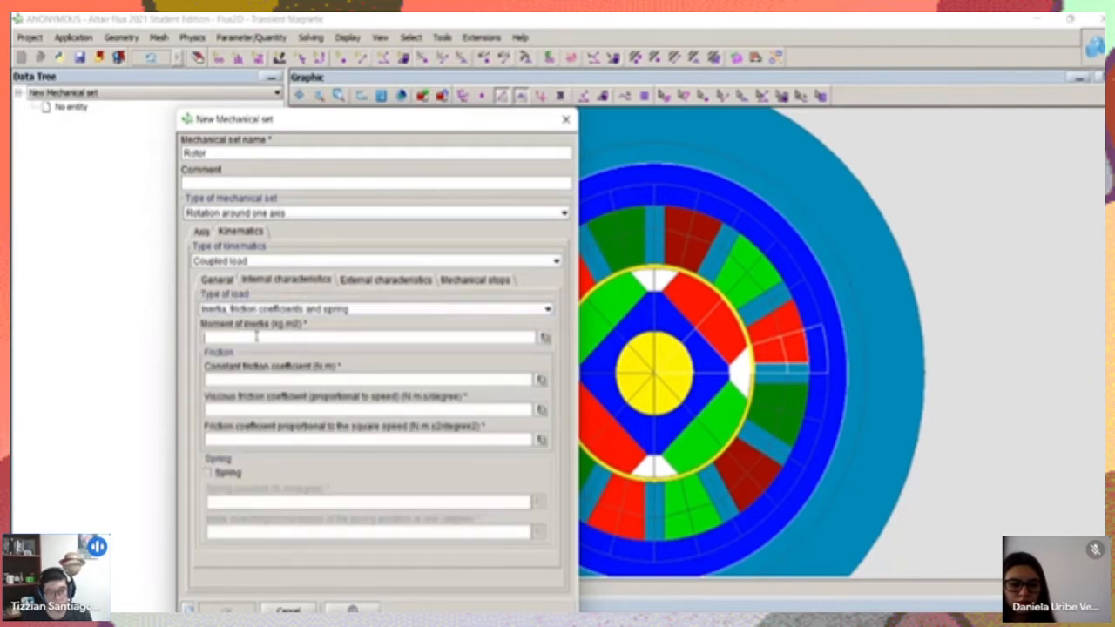
{"action": "left_click", "coordinate": [258, 374]}
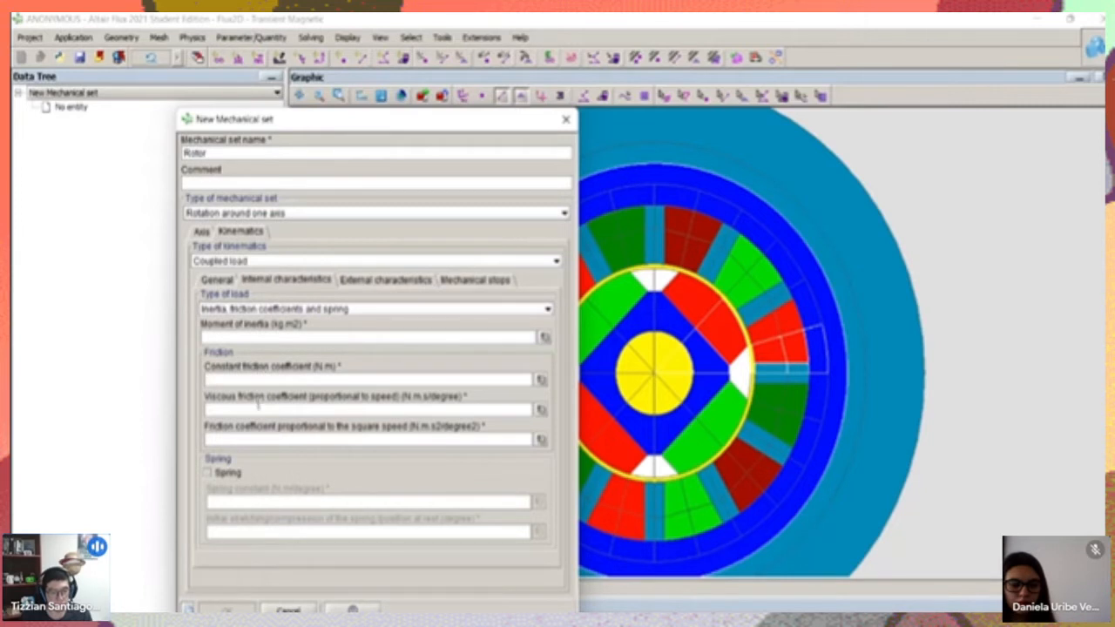
{"action": "left_click", "coordinate": [240, 308]}
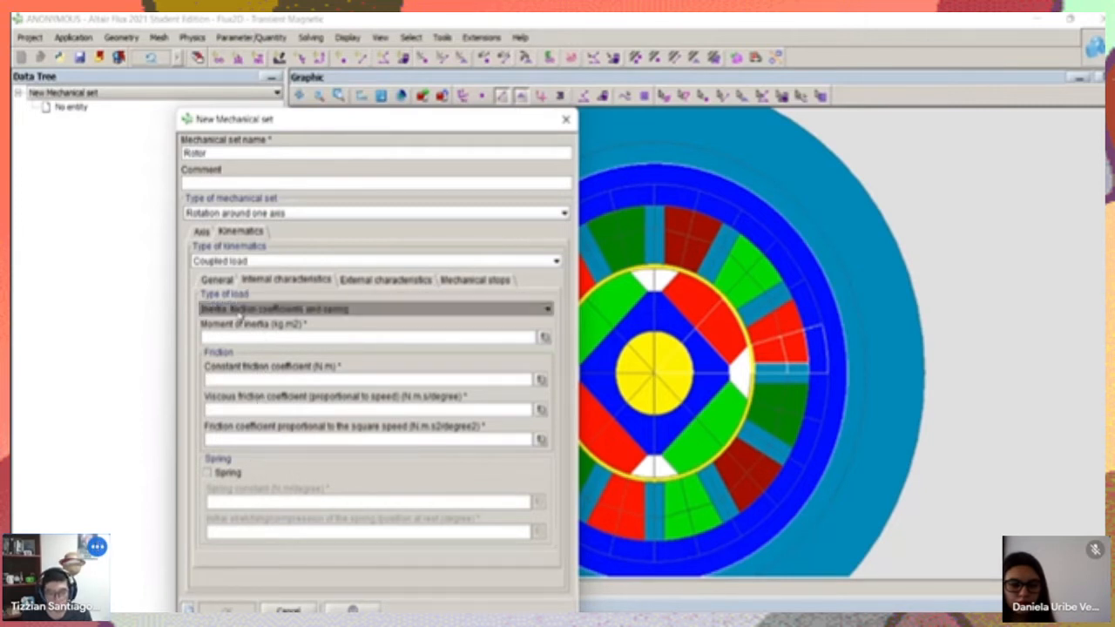
{"action": "left_click", "coordinate": [238, 336]}
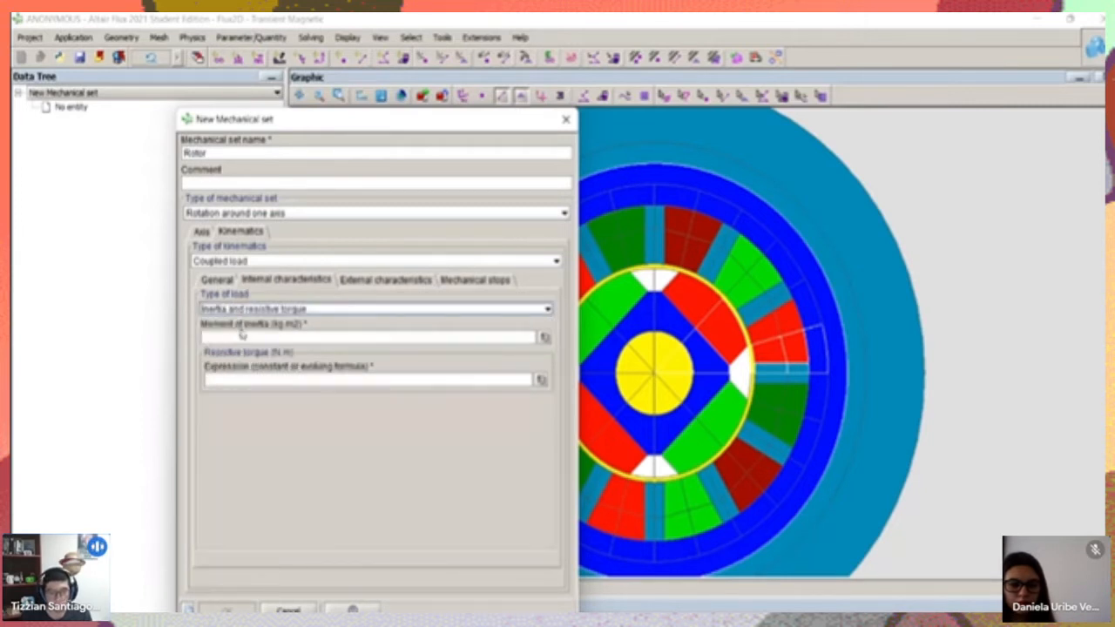
{"action": "left_click", "coordinate": [321, 336]}
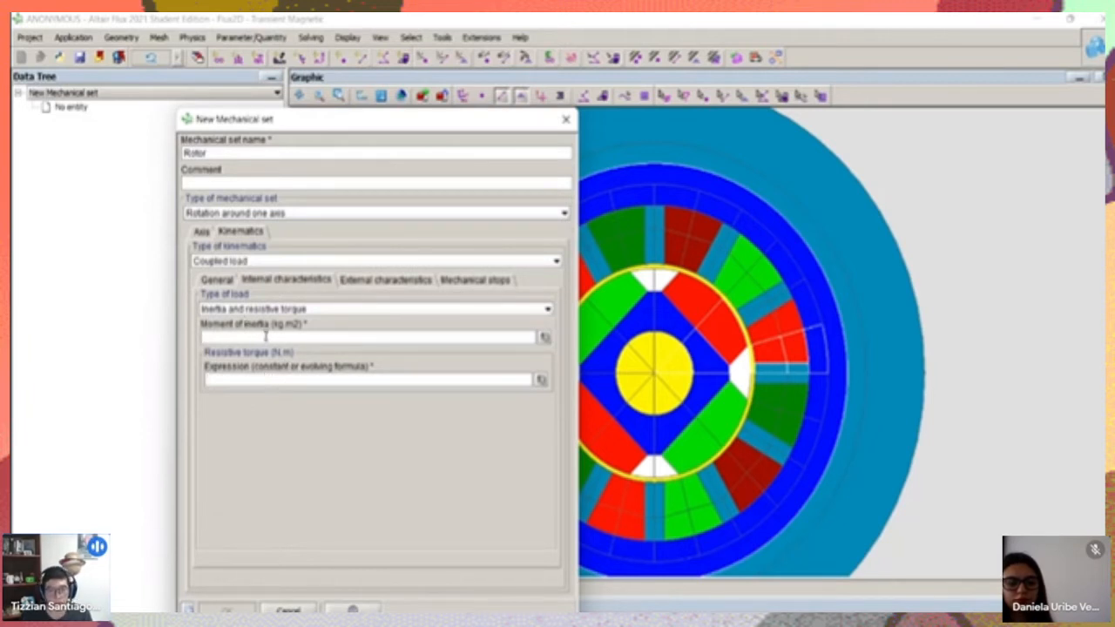
{"action": "left_click", "coordinate": [367, 284]}
{"action": "left_click", "coordinate": [290, 282]}
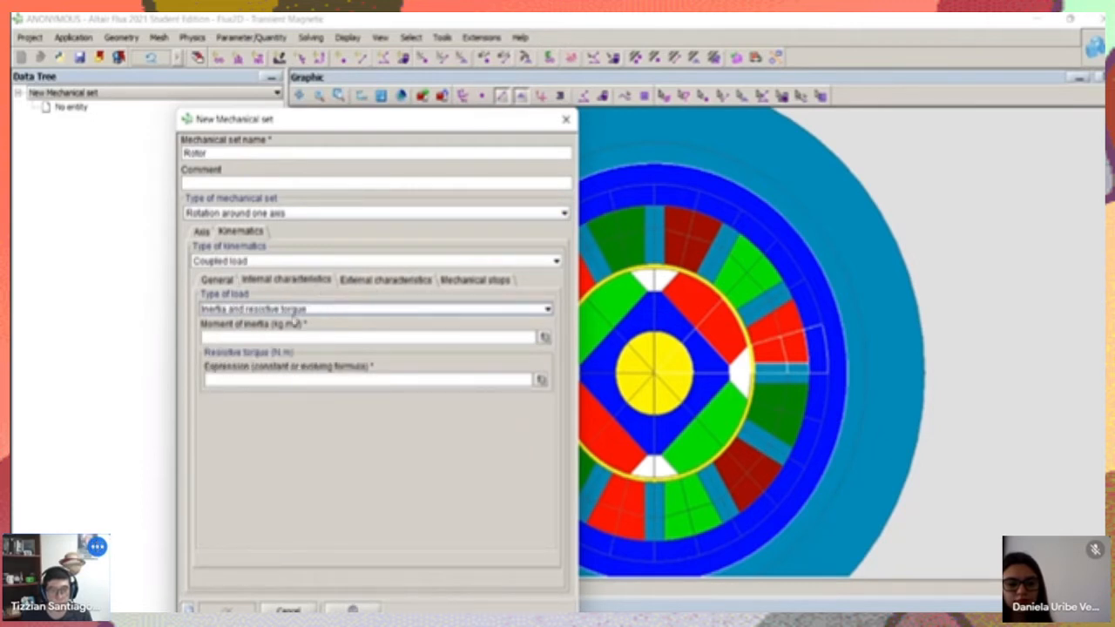
{"action": "left_click", "coordinate": [295, 336]}
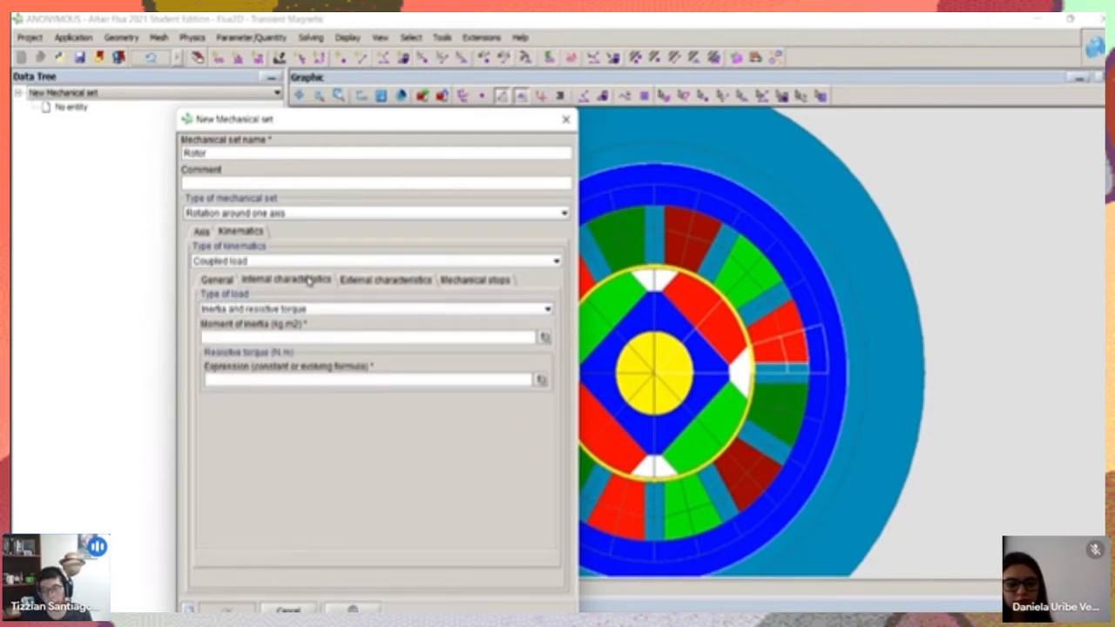
{"action": "left_click", "coordinate": [290, 380]}
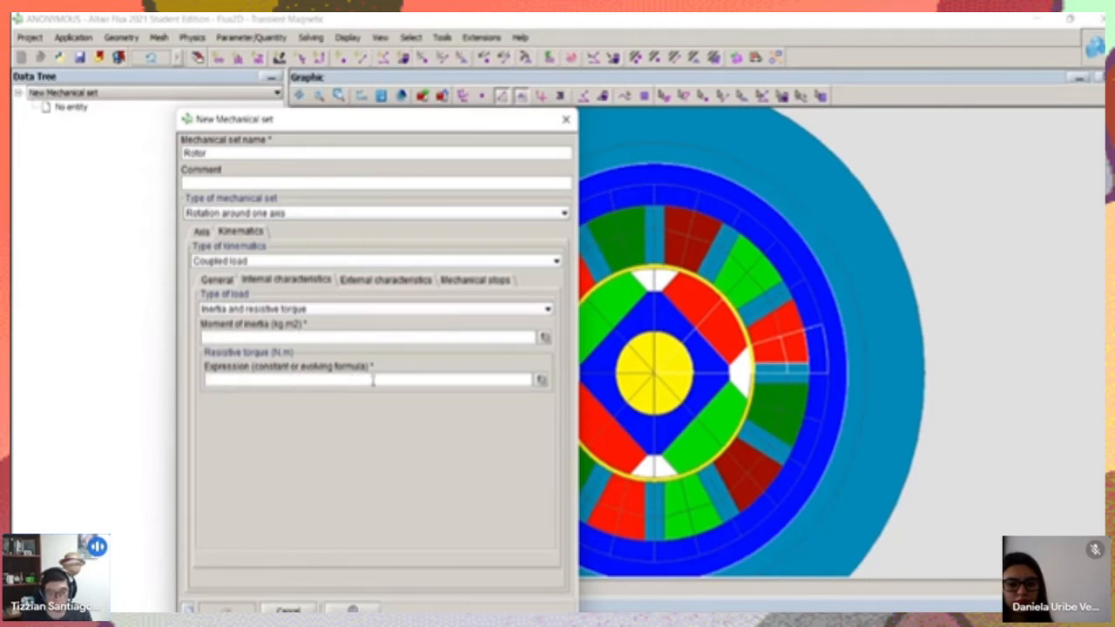
Set the external characteristics' type of load to Inertia and resistive torque, and review the minimal and maximal mechanical stops
{"action": "left_click", "coordinate": [353, 280]}
{"action": "left_click", "coordinate": [366, 310]}
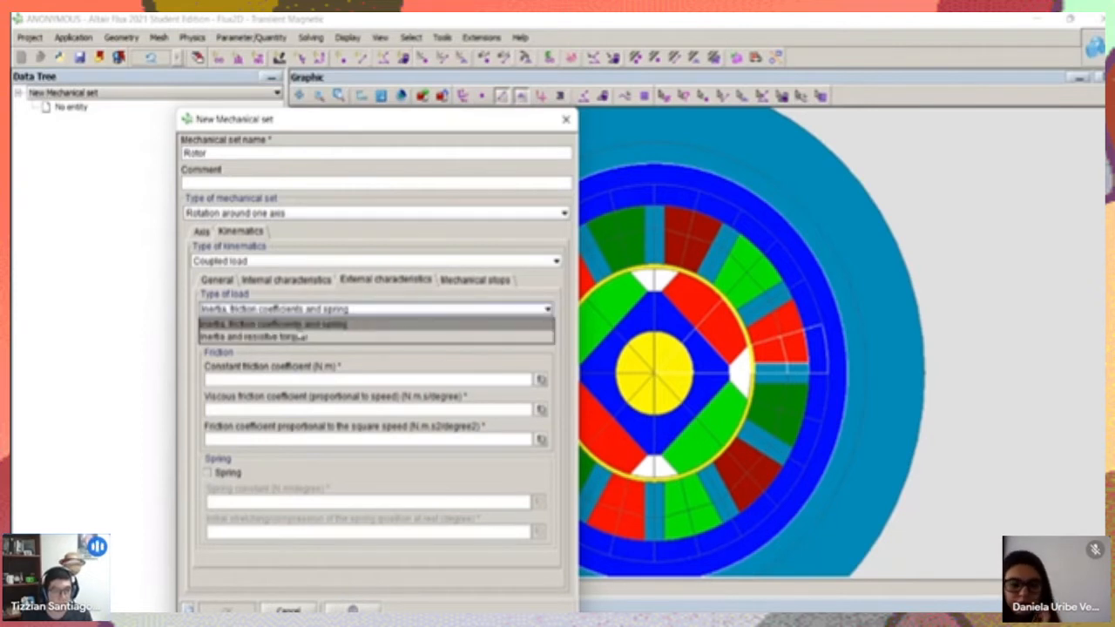
{"action": "left_click", "coordinate": [315, 331]}
{"action": "left_click", "coordinate": [332, 339]}
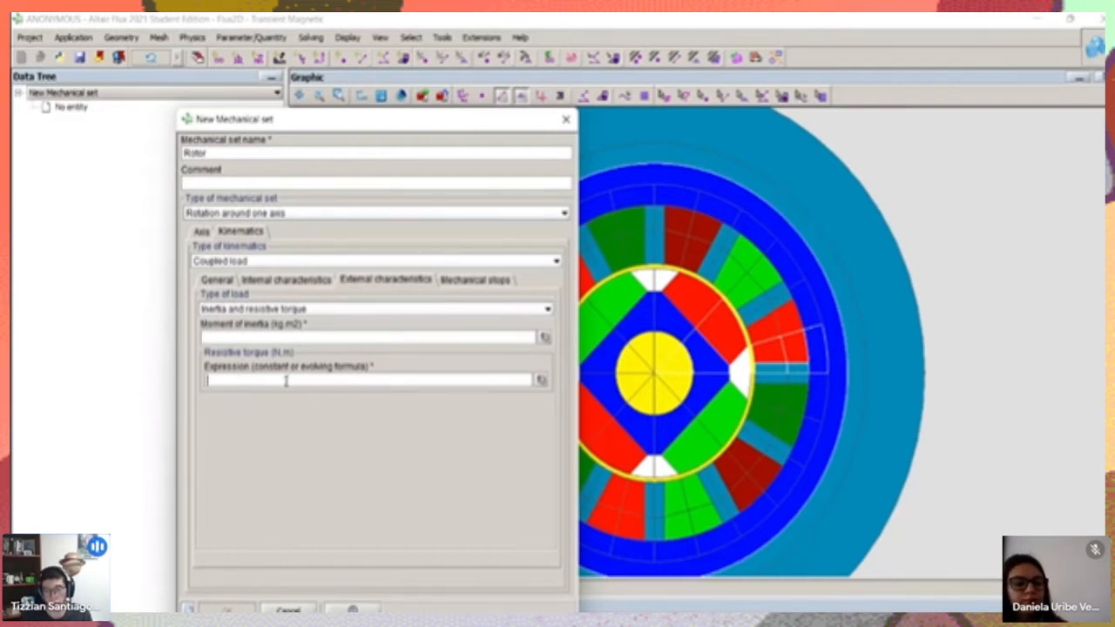
{"action": "left_click", "coordinate": [468, 280]}
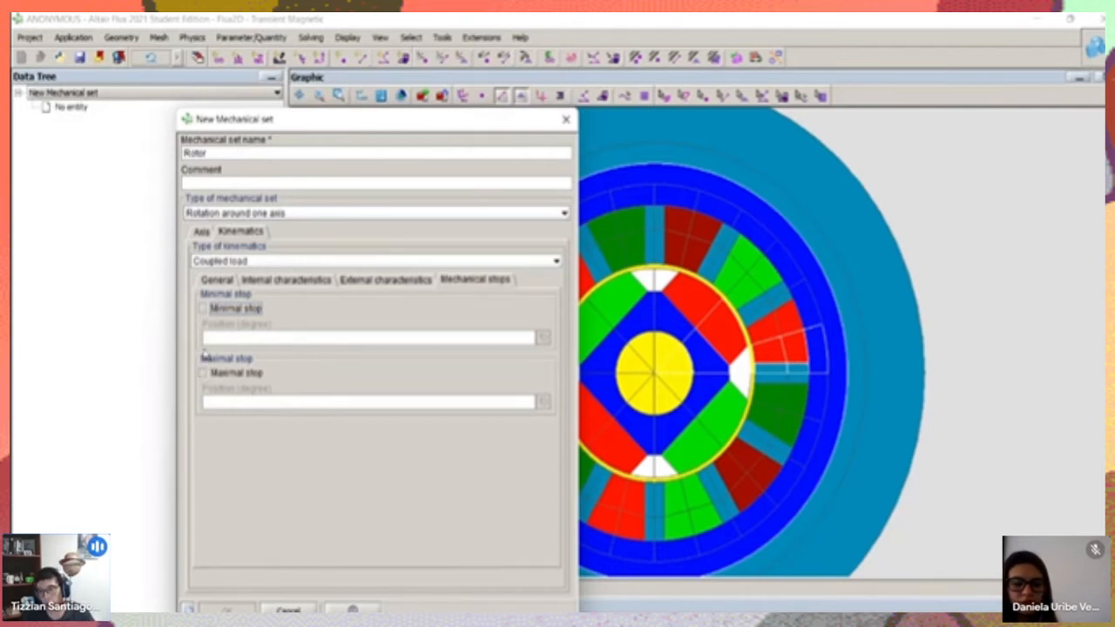
{"action": "left_click", "coordinate": [205, 309]}
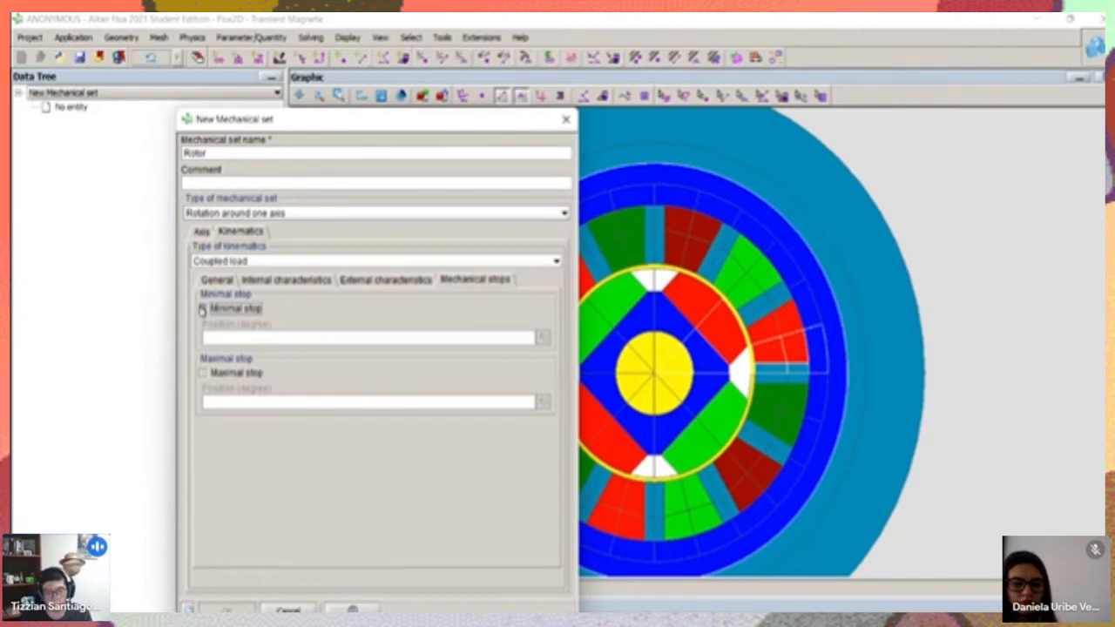
Switch the Rotor mechanical set's type of kinematics to Multi static
{"action": "left_click", "coordinate": [236, 260]}
{"action": "left_click", "coordinate": [222, 302]}
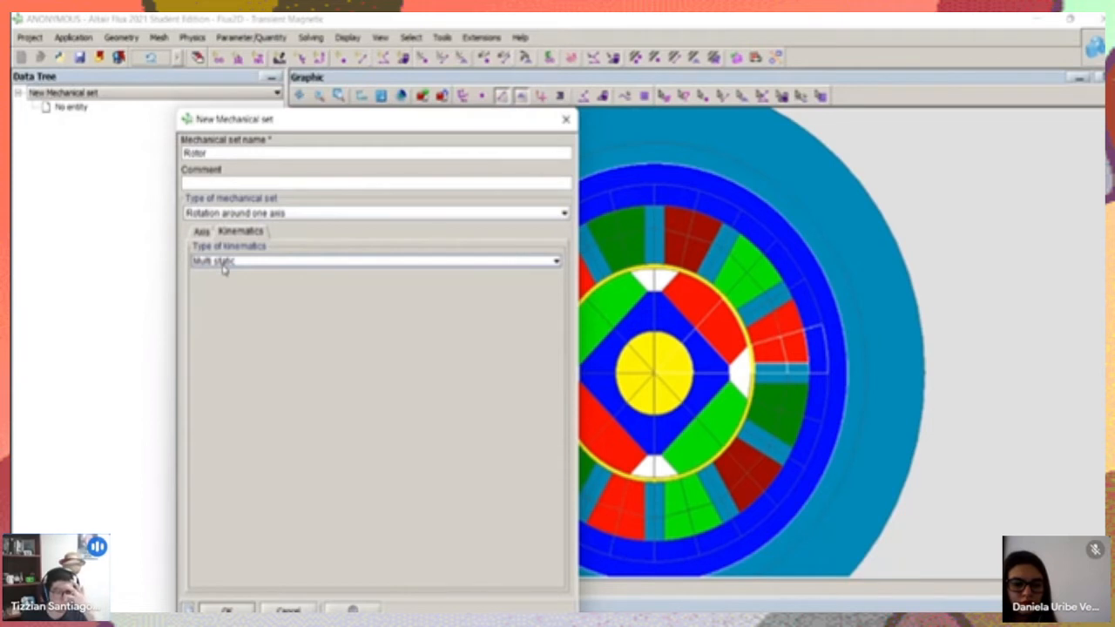
{"action": "left_click", "coordinate": [223, 263]}
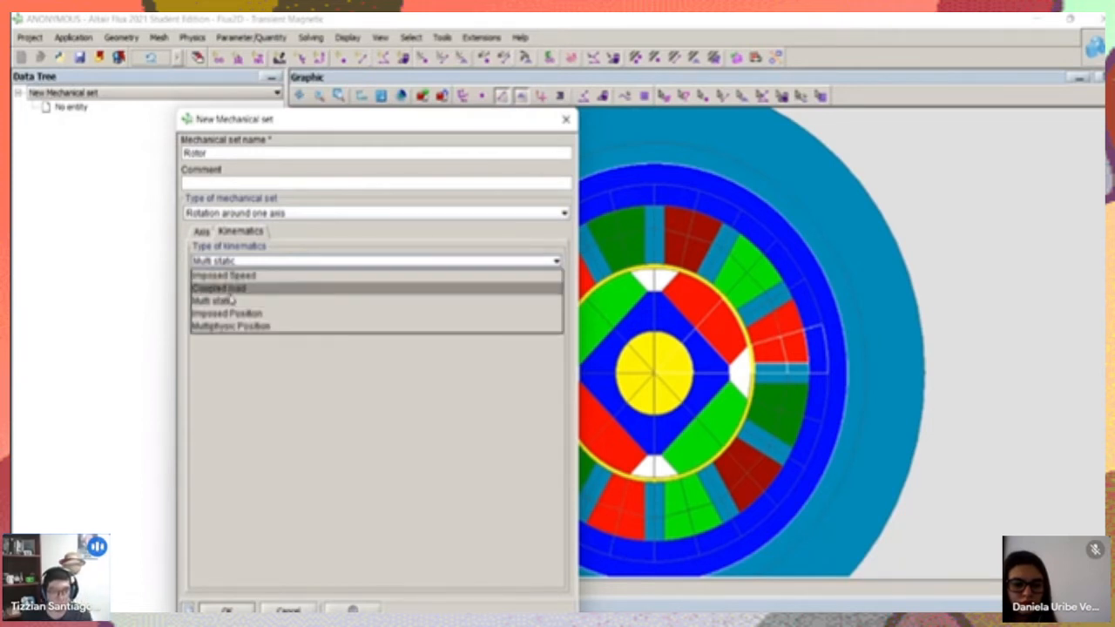
{"action": "left_click", "coordinate": [228, 307]}
{"action": "left_click", "coordinate": [228, 263]}
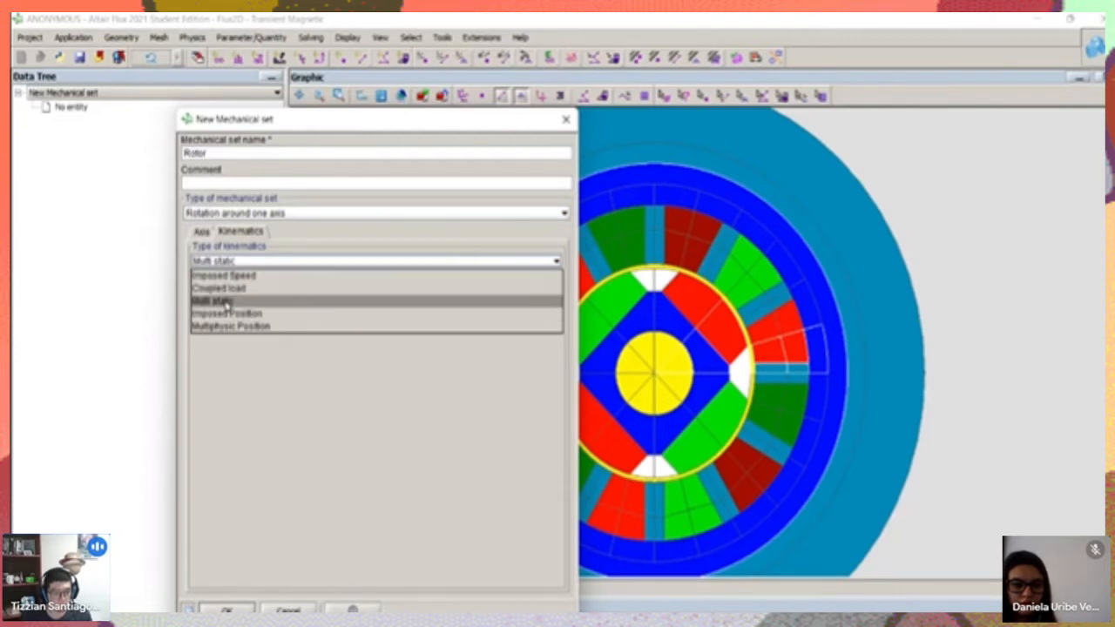
{"action": "left_click", "coordinate": [227, 304]}
Switch the Rotor set's type of kinematics to Imposed Position and review its position and velocity settings
{"action": "left_click", "coordinate": [241, 264]}
{"action": "left_click", "coordinate": [226, 314]}
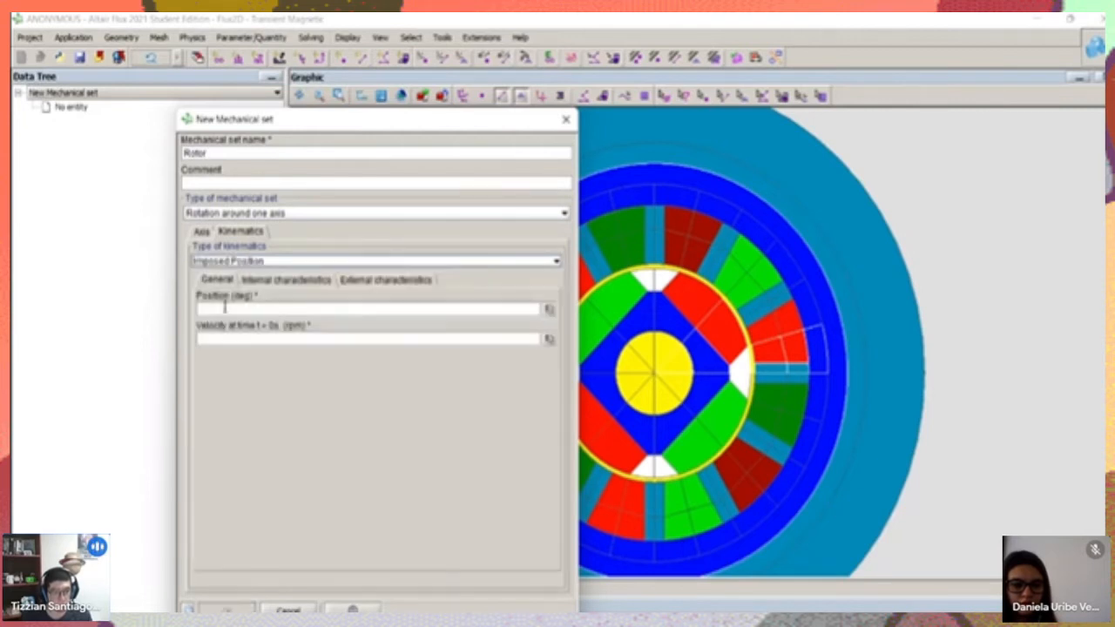
{"action": "left_click", "coordinate": [244, 263]}
{"action": "left_click", "coordinate": [280, 262]}
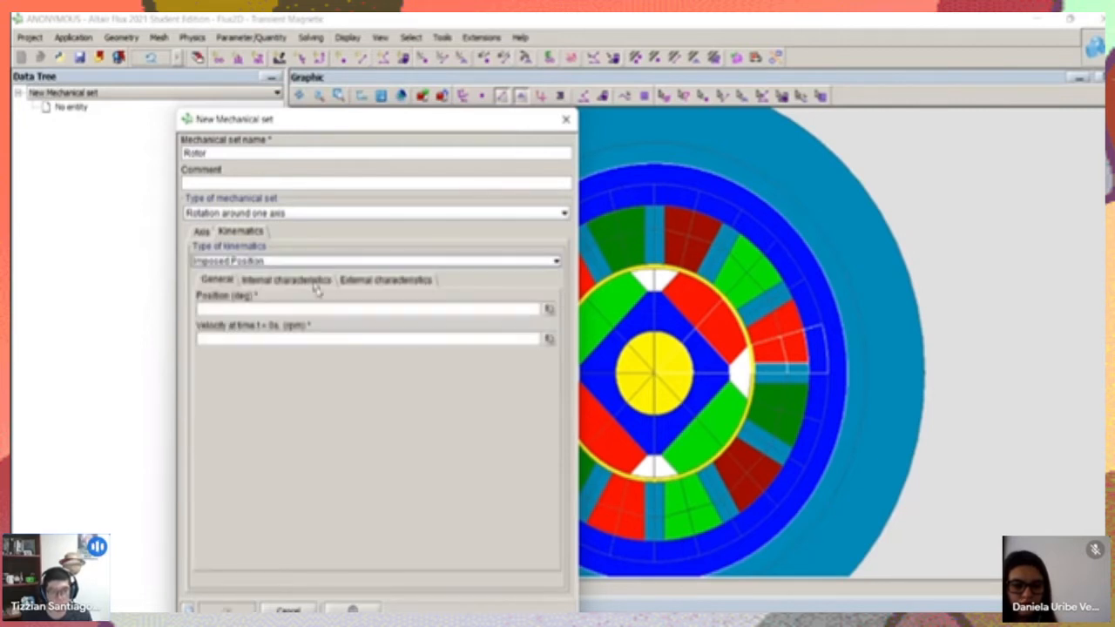
{"action": "left_click", "coordinate": [263, 262]}
{"action": "left_click", "coordinate": [263, 262]}
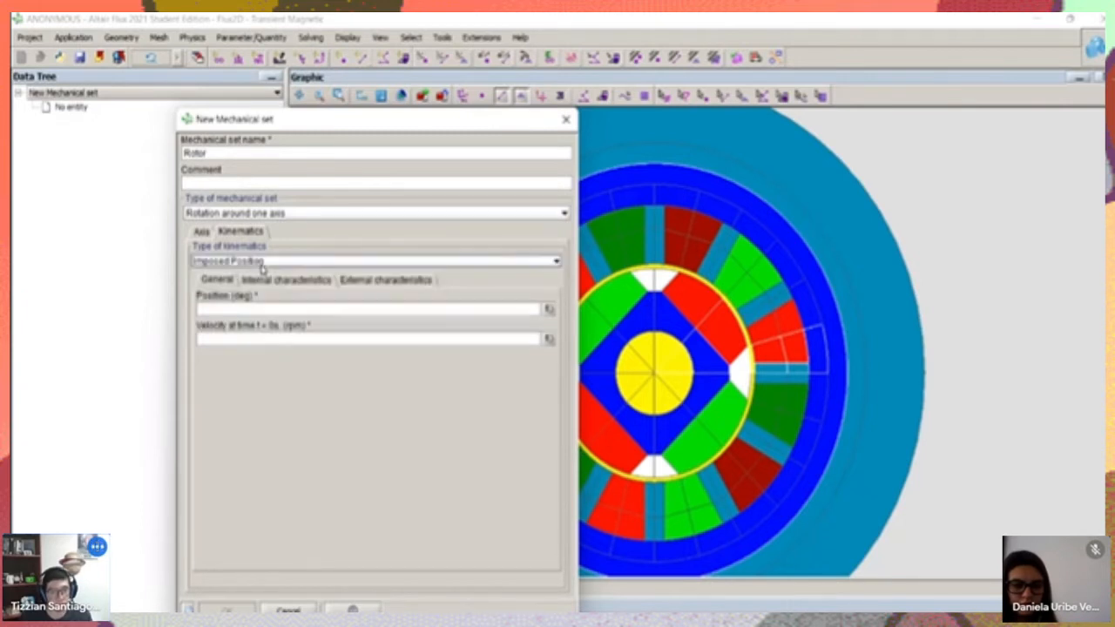
Try the Multiphysic Position and Imposed Speed kinematics for the Rotor set, and discard the new mechanical set
{"action": "left_click", "coordinate": [263, 262]}
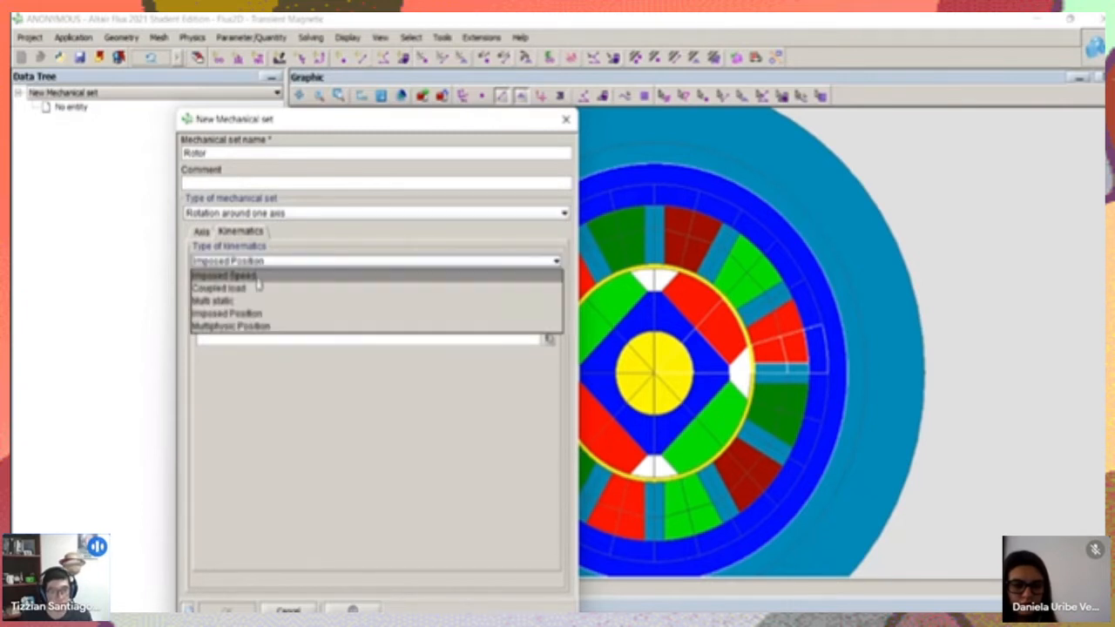
{"action": "left_click", "coordinate": [250, 327]}
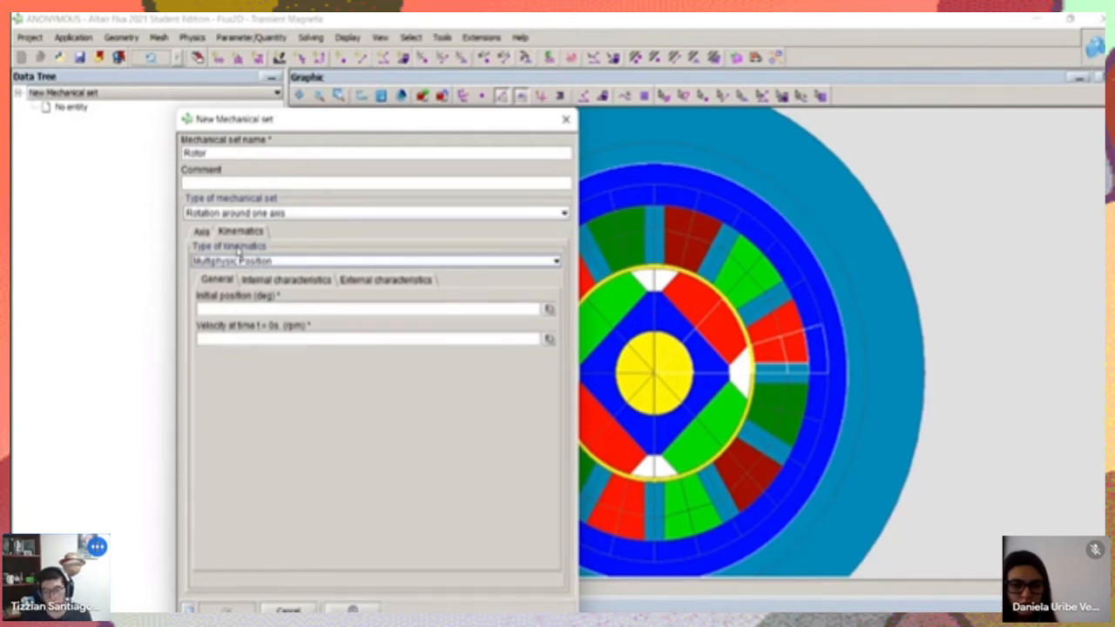
{"action": "left_click", "coordinate": [244, 261]}
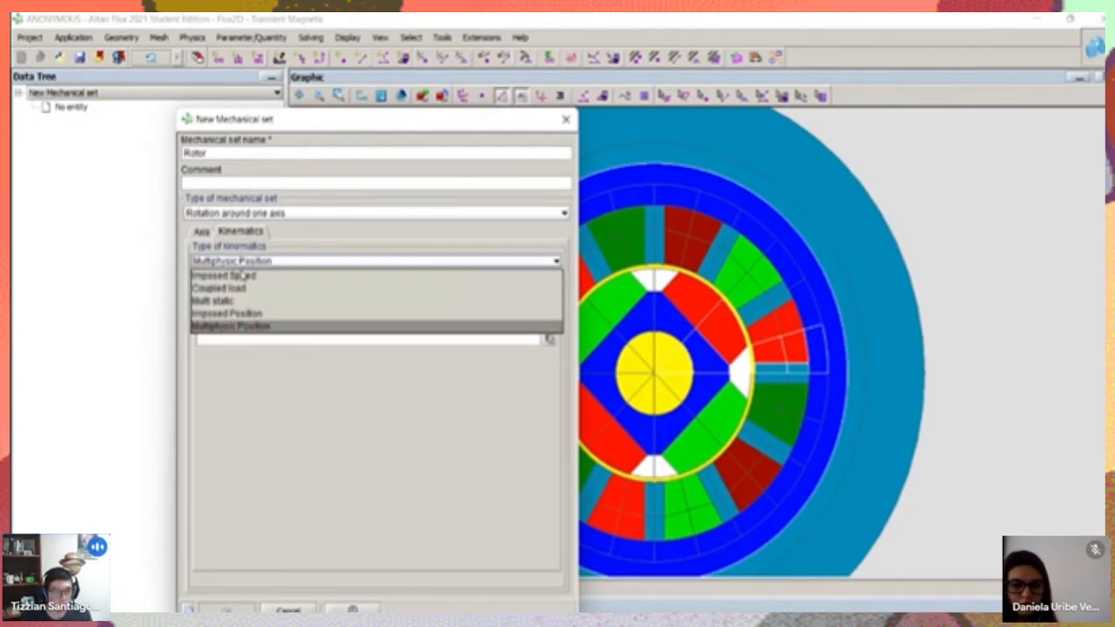
{"action": "left_click", "coordinate": [244, 276]}
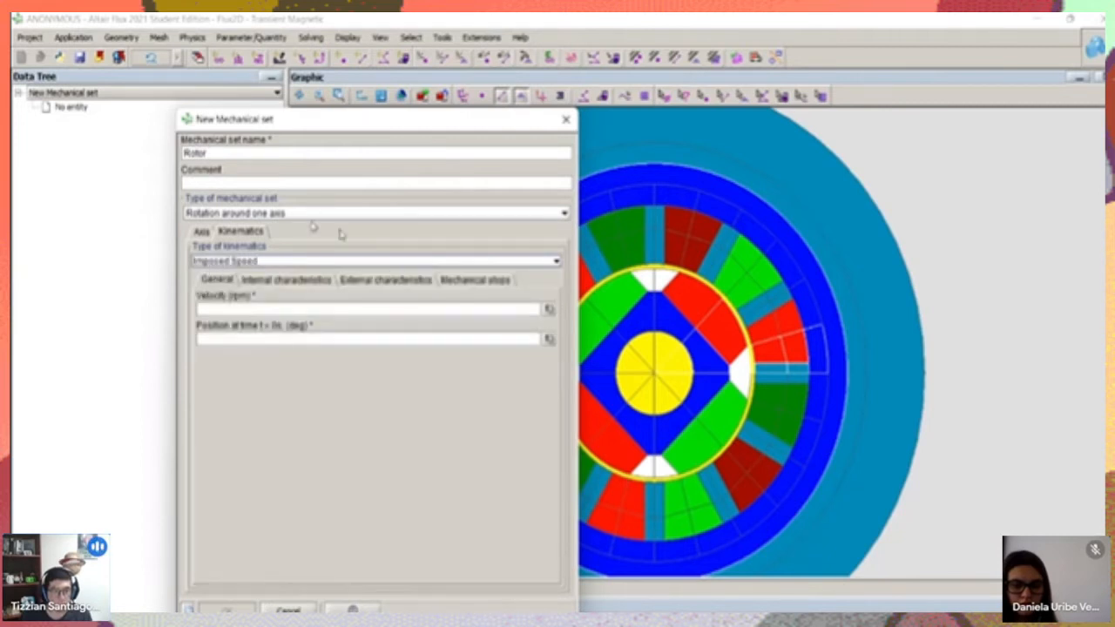
{"action": "left_click", "coordinate": [566, 118]}
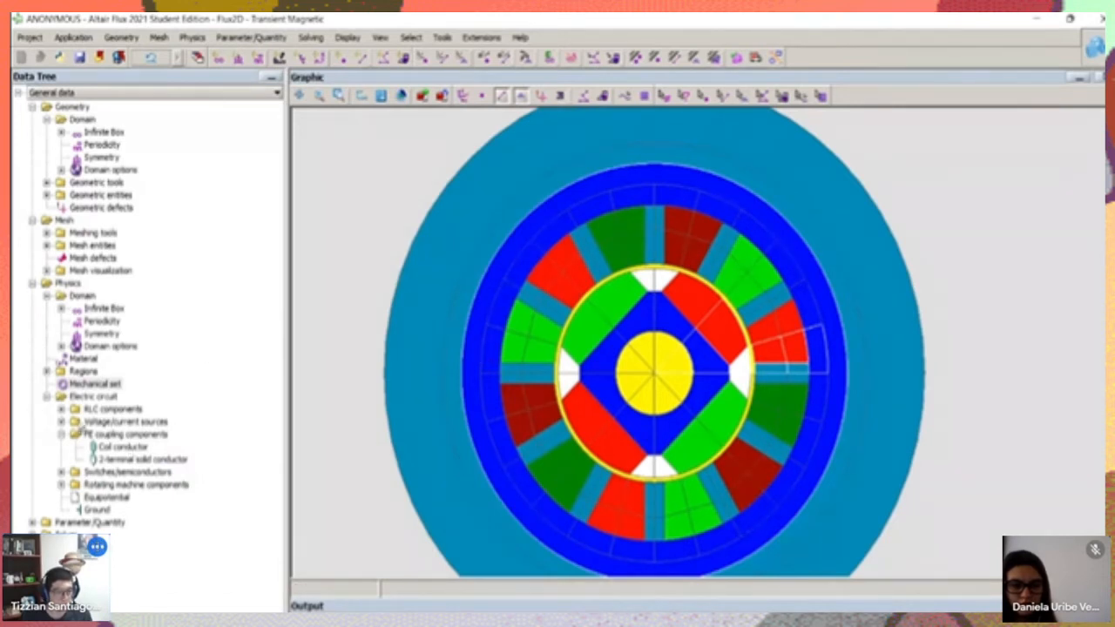
Close the project, saving its changes under the name Motor in the Charla Flux folder
{"action": "left_click", "coordinate": [122, 447]}
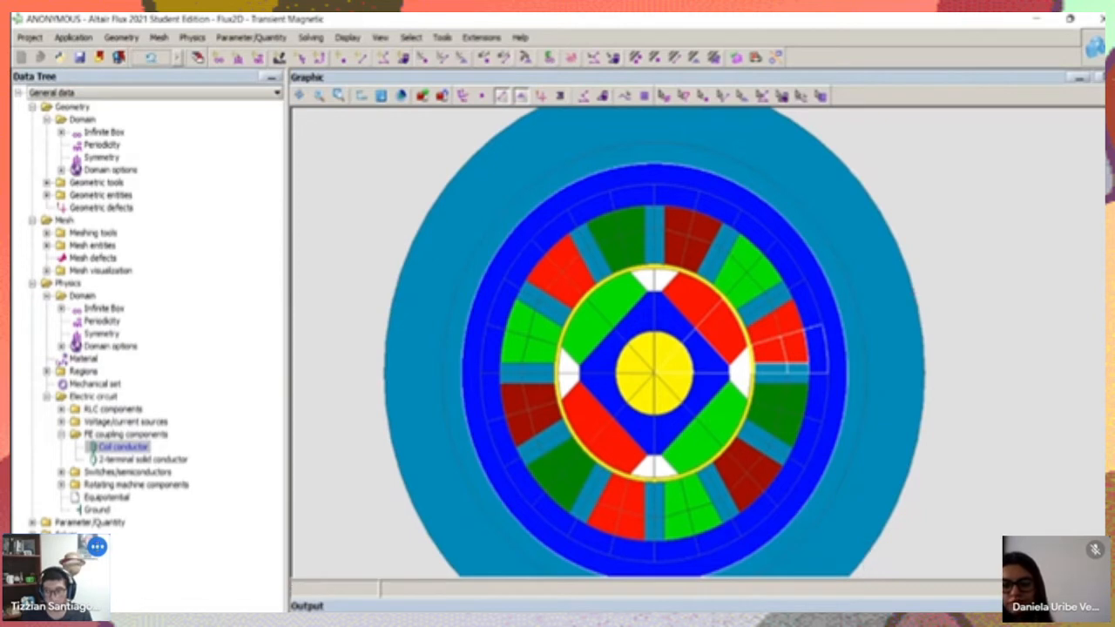
{"action": "left_click", "coordinate": [1101, 18]}
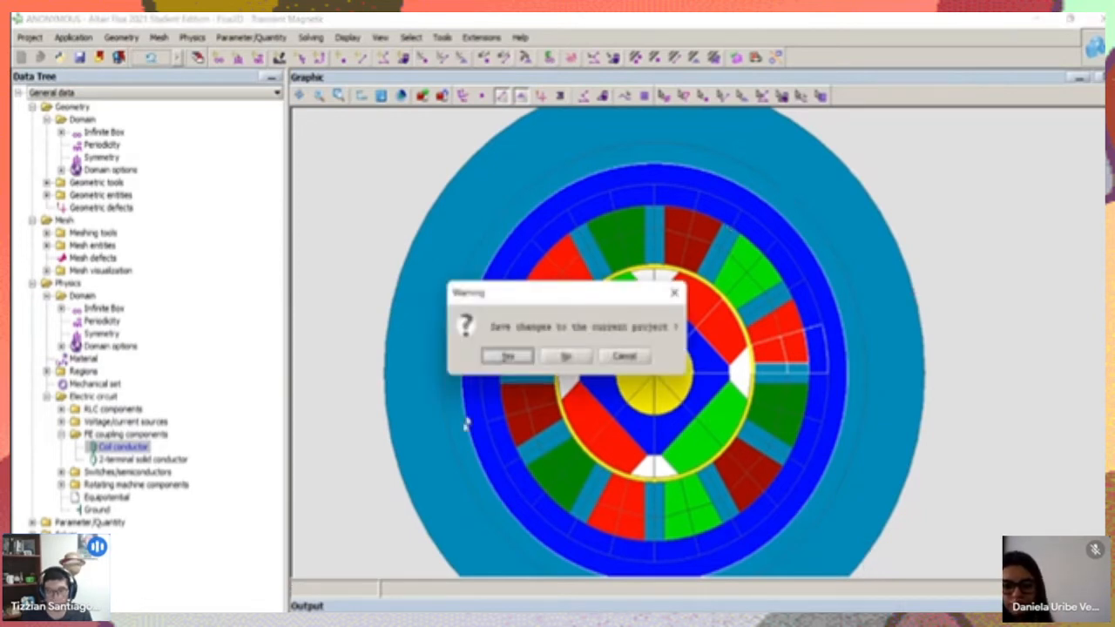
{"action": "left_click", "coordinate": [506, 356]}
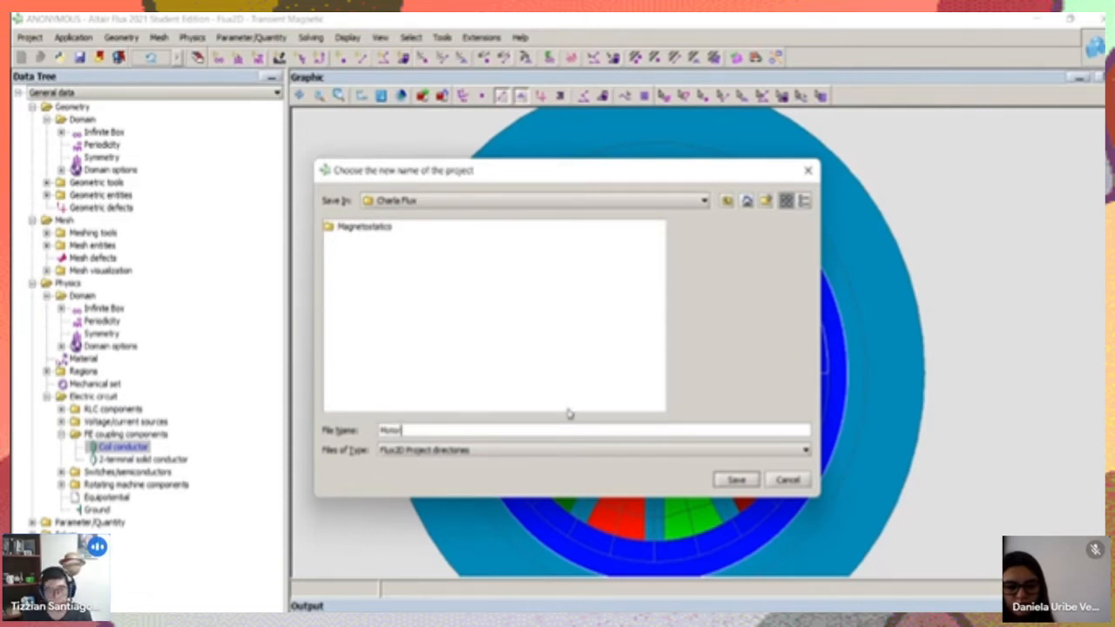
{"action": "left_click", "coordinate": [736, 480]}
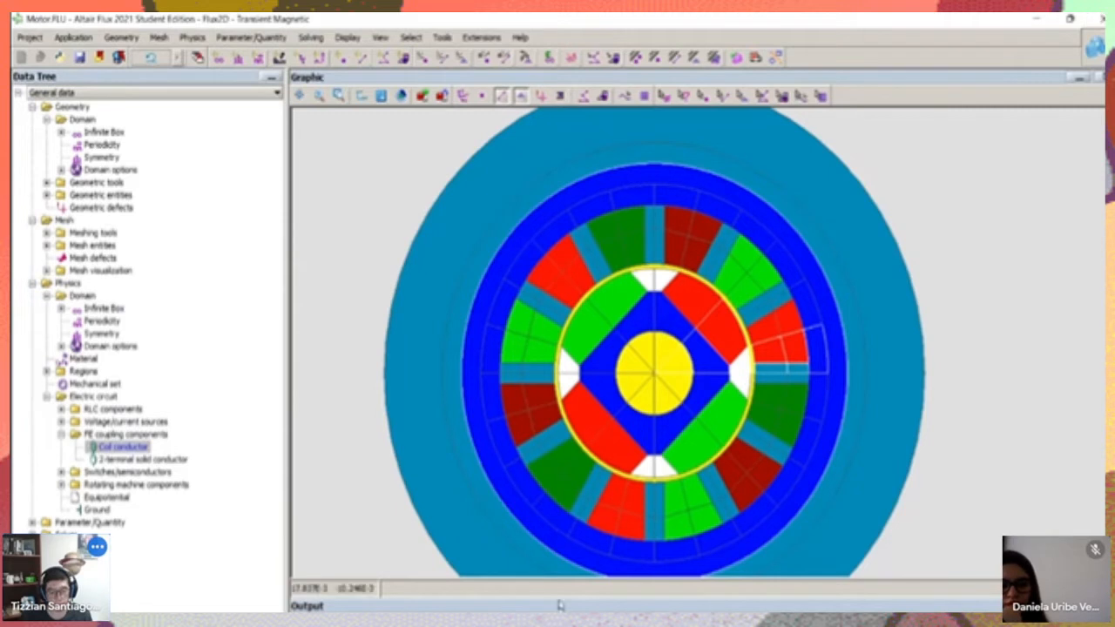
Switch to Altair Flux Supervisor, open the Motor_8.FLU project from Conversion/New folder, and inspect its magnetic flux density plot
{"action": "key", "text": "alt+Tab"}
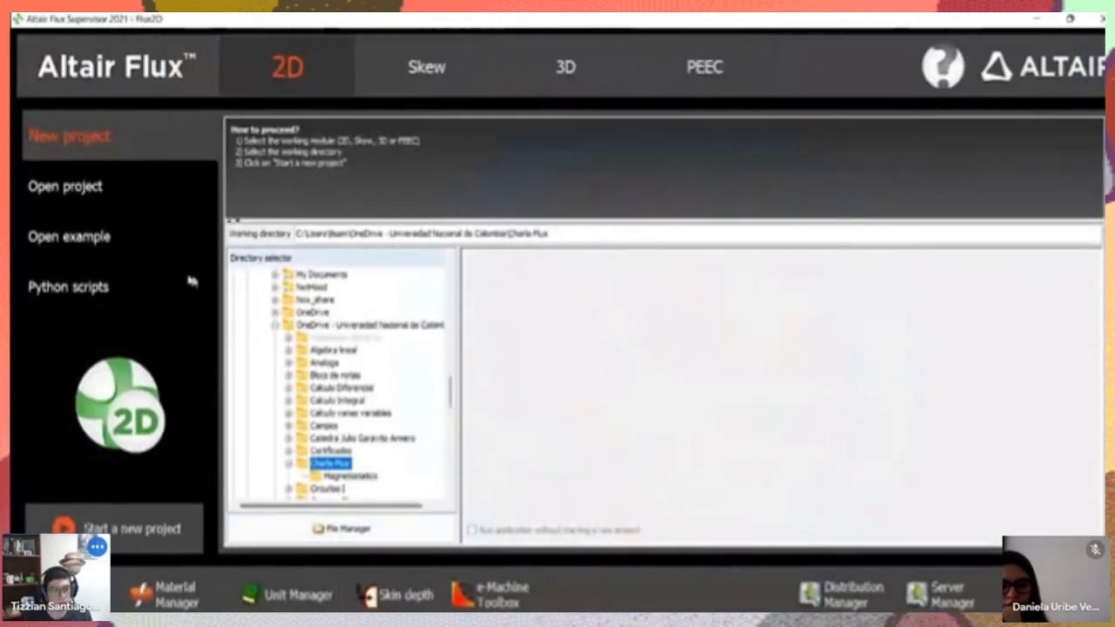
{"action": "scroll", "coordinate": [359, 447], "scroll_direction": "down", "scroll_amount": 1}
{"action": "scroll", "coordinate": [357, 449], "scroll_direction": "down", "scroll_amount": 5}
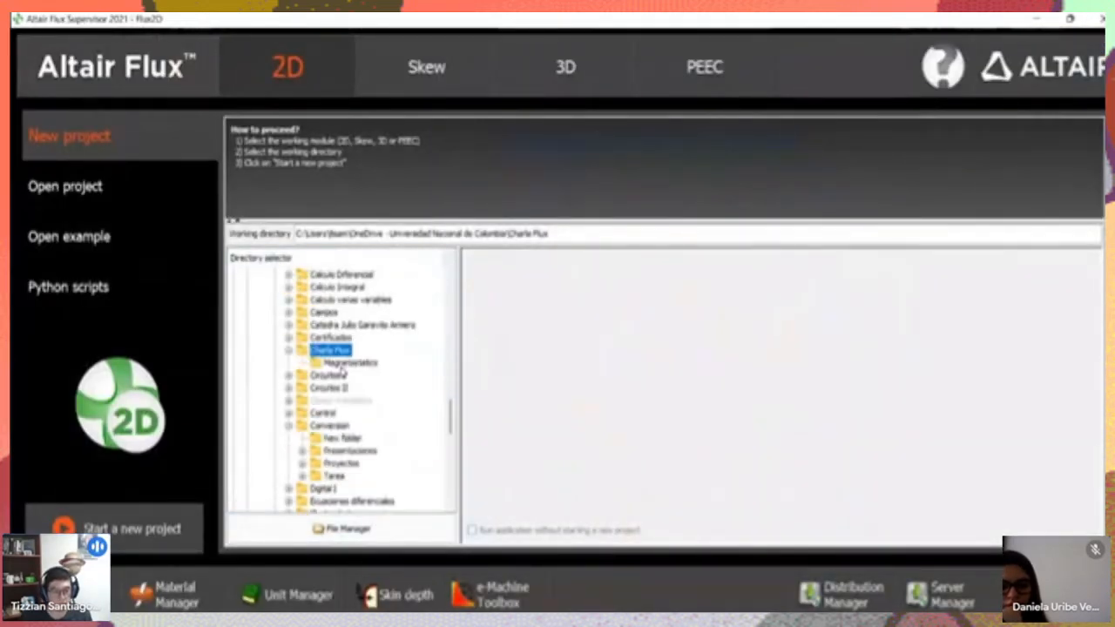
{"action": "left_click", "coordinate": [82, 202]}
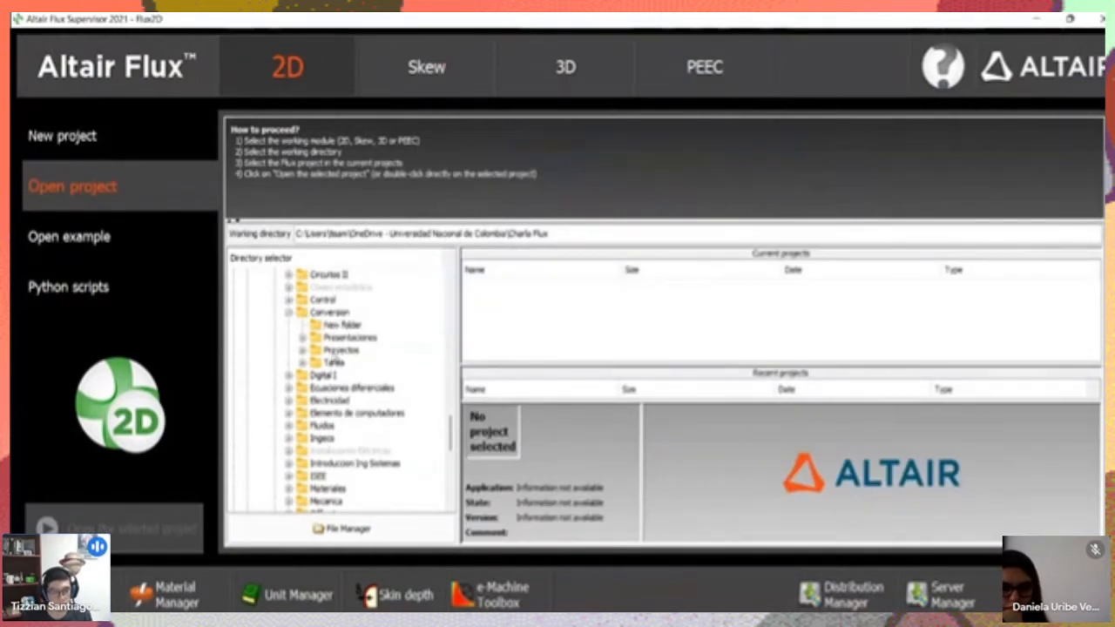
{"action": "left_click", "coordinate": [339, 325]}
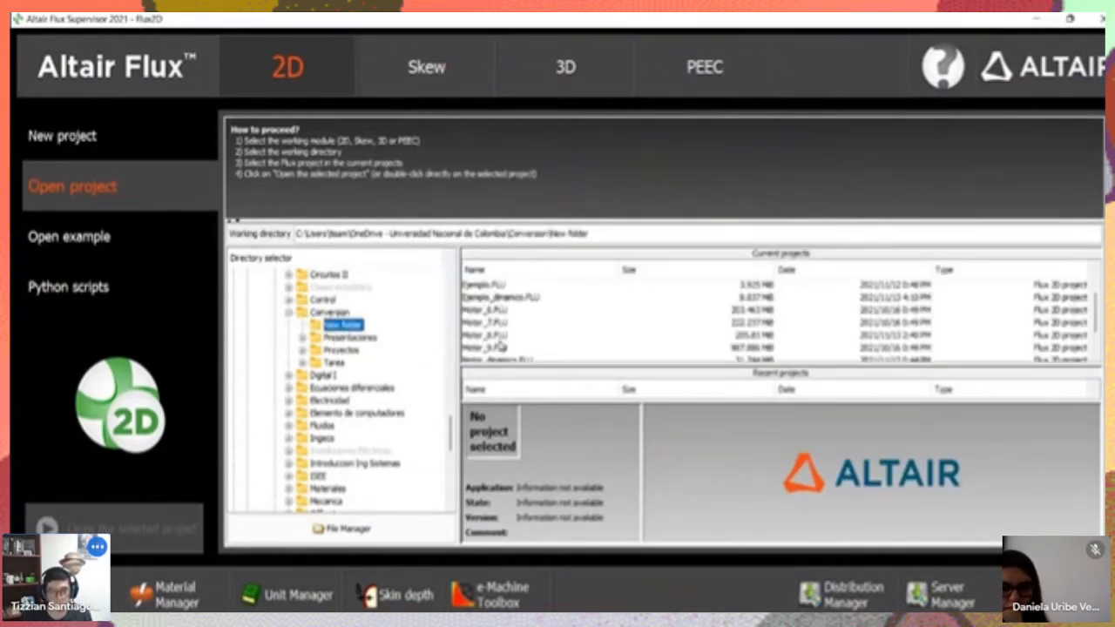
{"action": "left_click", "coordinate": [493, 336]}
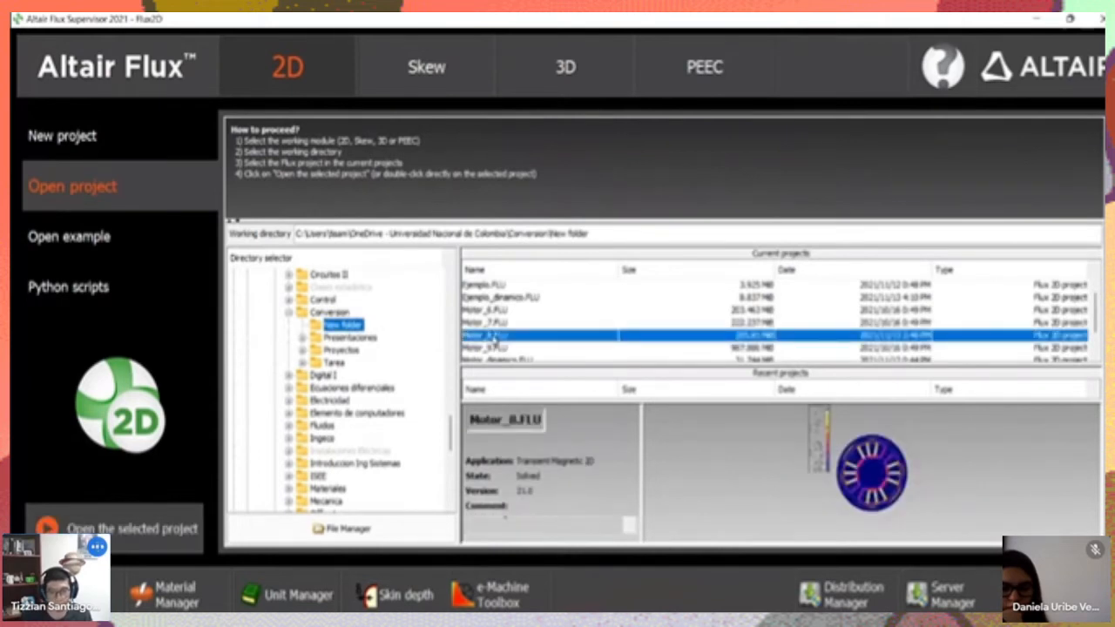
{"action": "double_click", "coordinate": [493, 337]}
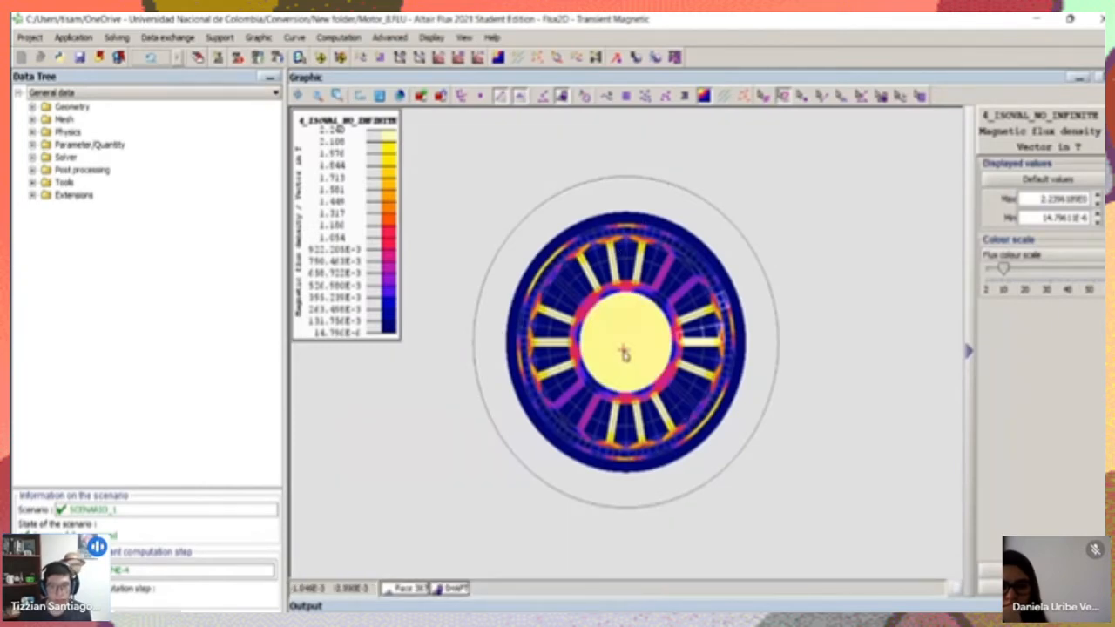
{"action": "scroll", "coordinate": [622, 353], "scroll_direction": "down", "scroll_amount": 1}
{"action": "scroll", "coordinate": [622, 353], "scroll_direction": "up", "scroll_amount": 3}
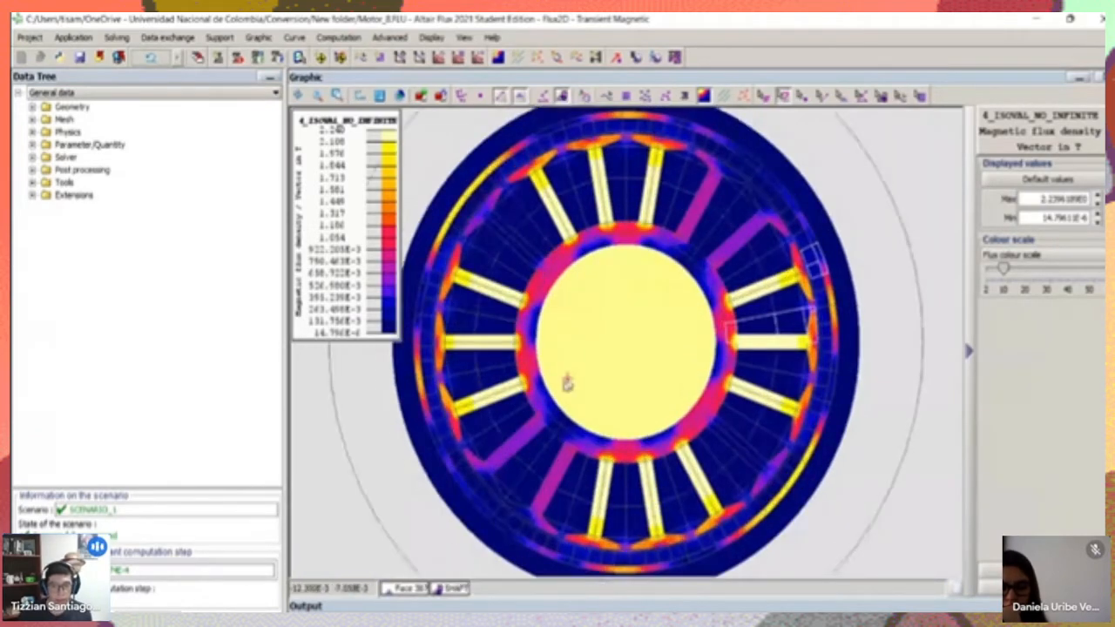
{"action": "scroll", "coordinate": [719, 243], "scroll_direction": "up", "scroll_amount": 1}
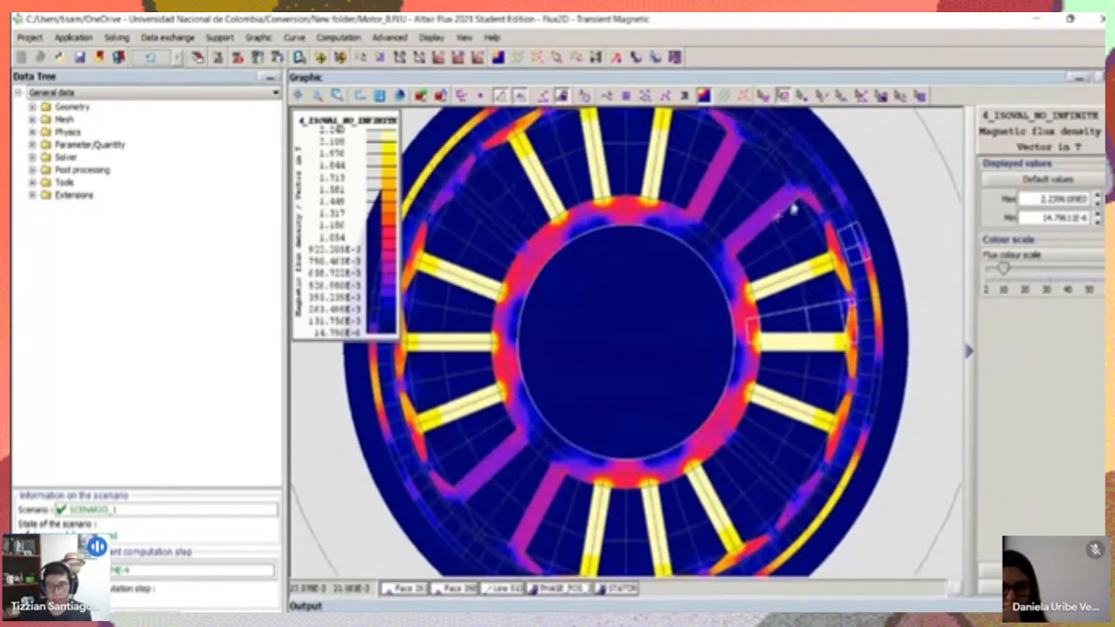
{"action": "scroll", "coordinate": [696, 189], "scroll_direction": "down", "scroll_amount": 2}
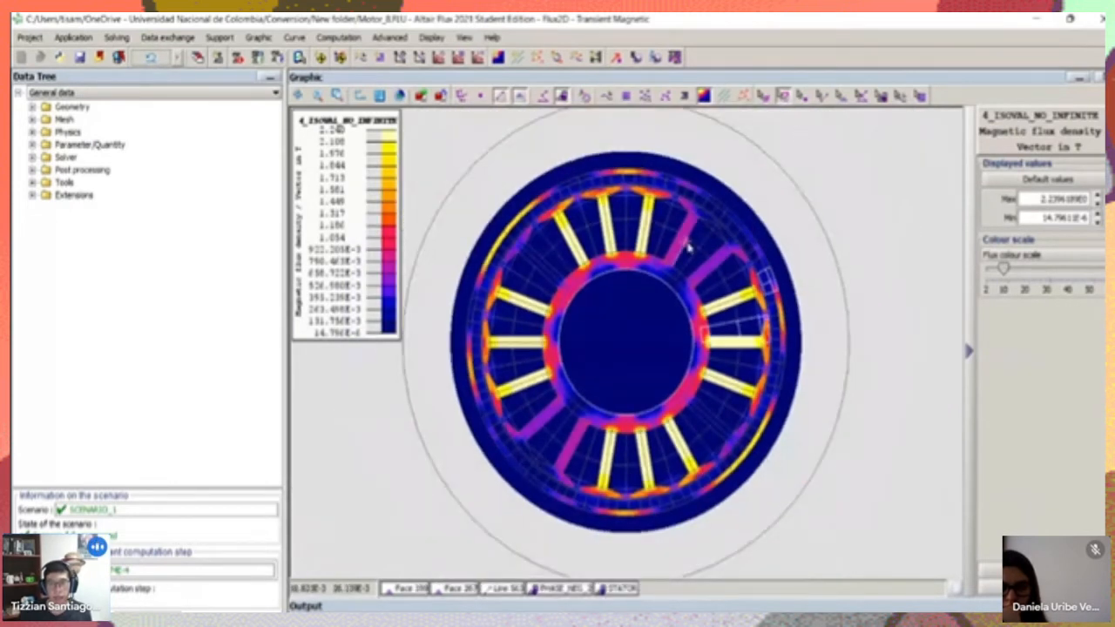
Display the post-processing animation ANIMATION_1, play and pause it, and close the animation view
{"action": "left_click", "coordinate": [33, 171]}
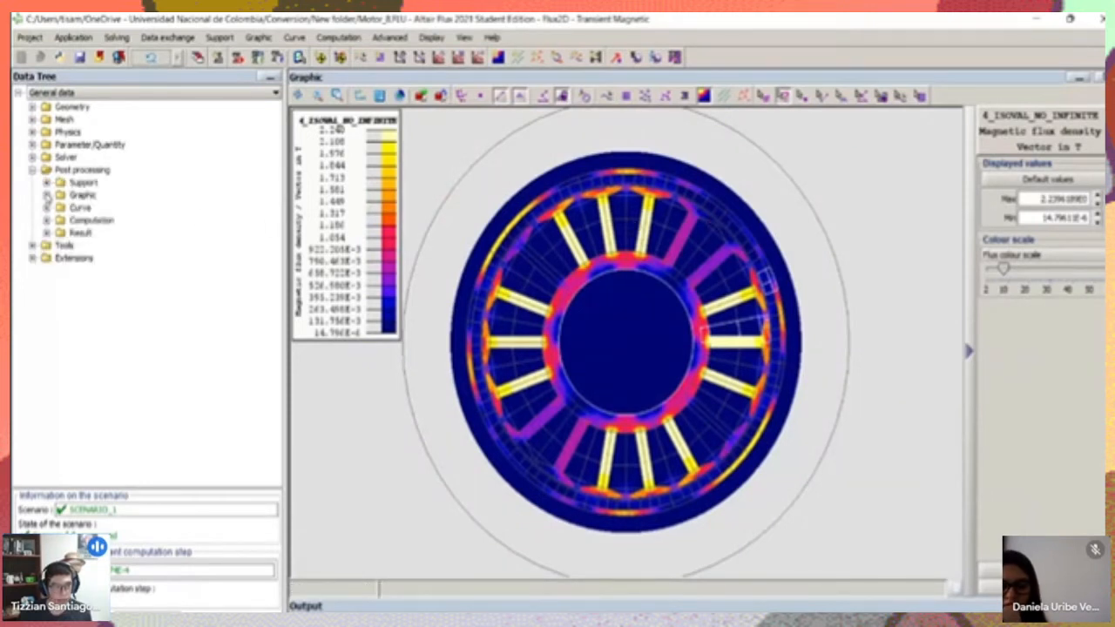
{"action": "left_click", "coordinate": [47, 196]}
{"action": "left_click", "coordinate": [62, 271]}
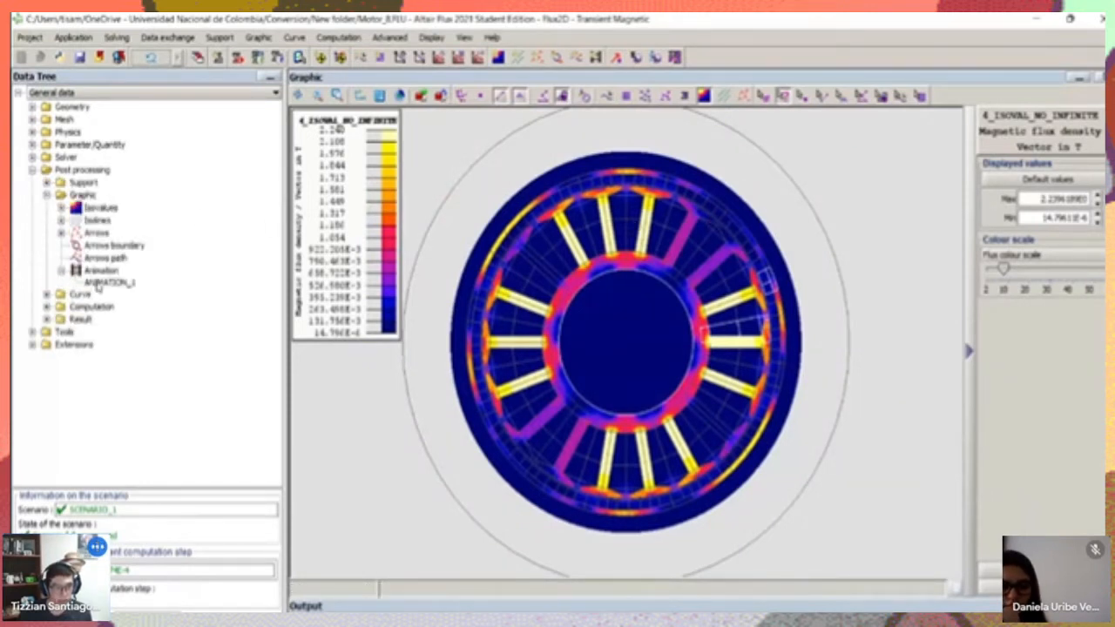
{"action": "right_click", "coordinate": [99, 282]}
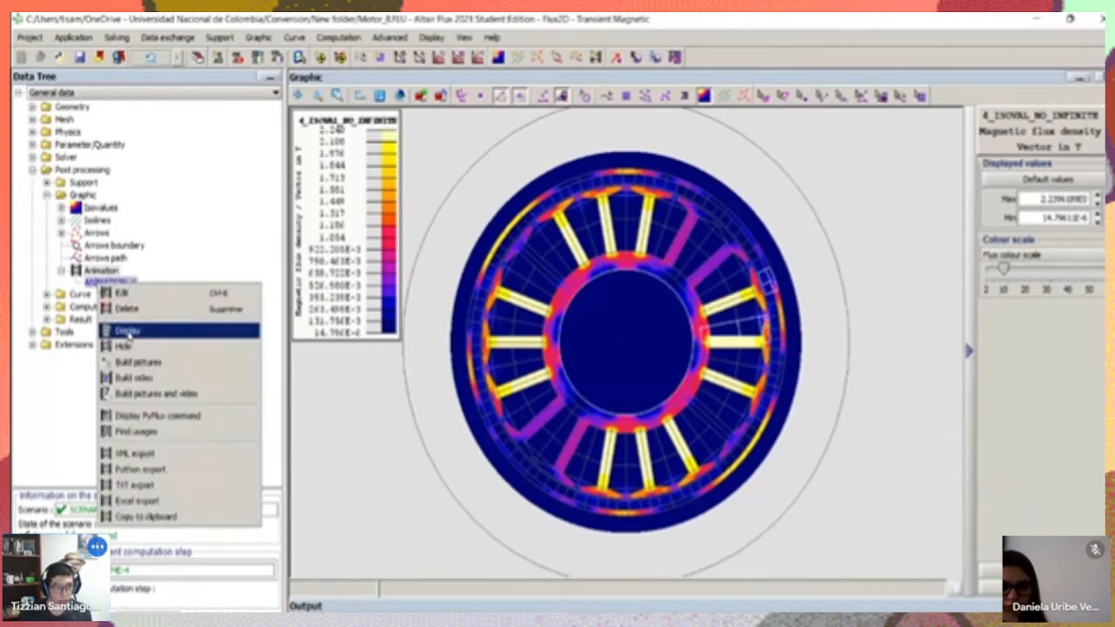
{"action": "left_click", "coordinate": [128, 330]}
{"action": "left_click", "coordinate": [351, 566]}
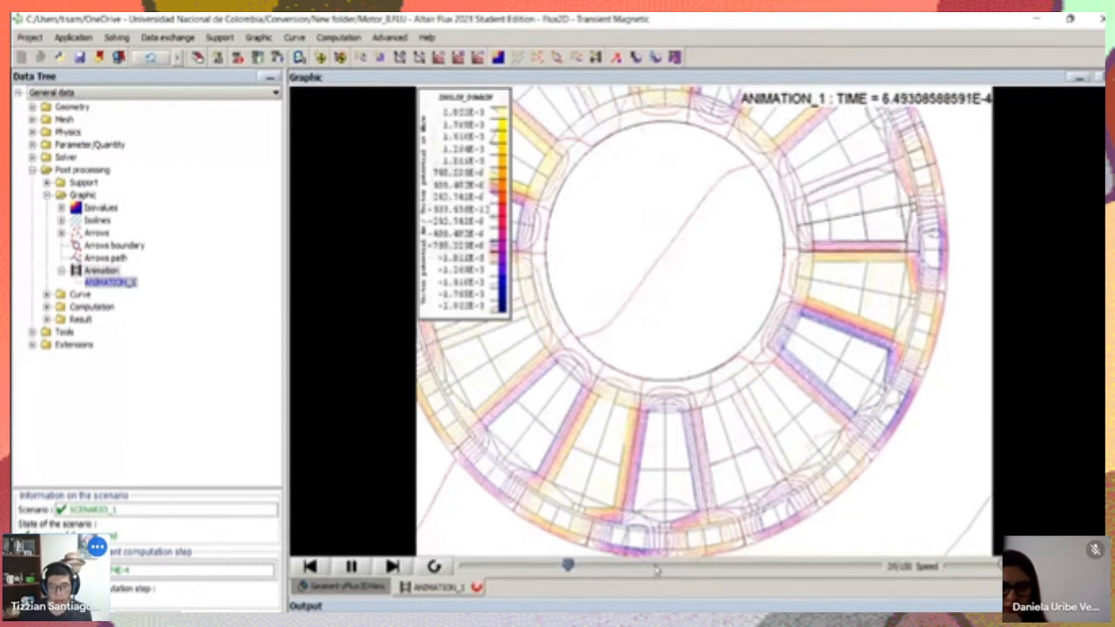
{"action": "left_click", "coordinate": [351, 566]}
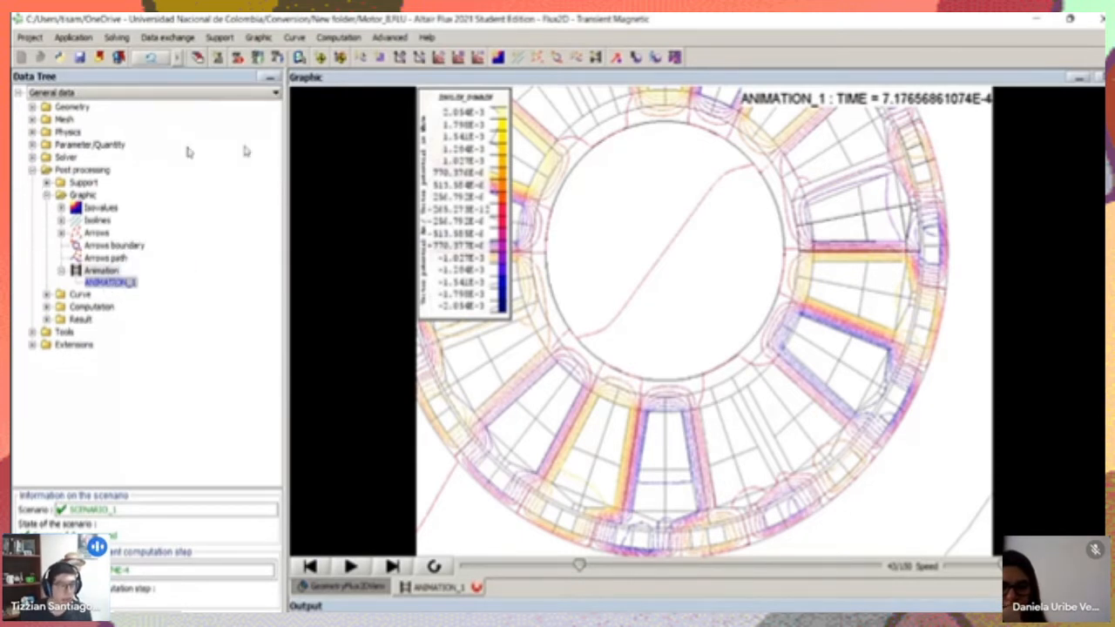
{"action": "left_click", "coordinate": [1077, 78]}
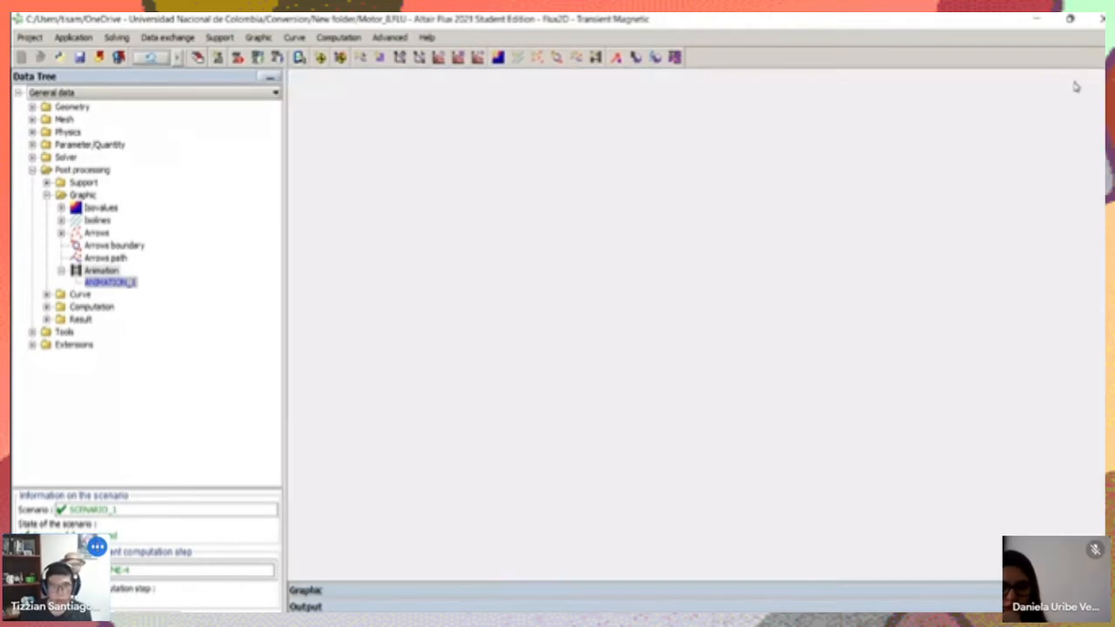
{"action": "left_click", "coordinate": [1079, 591]}
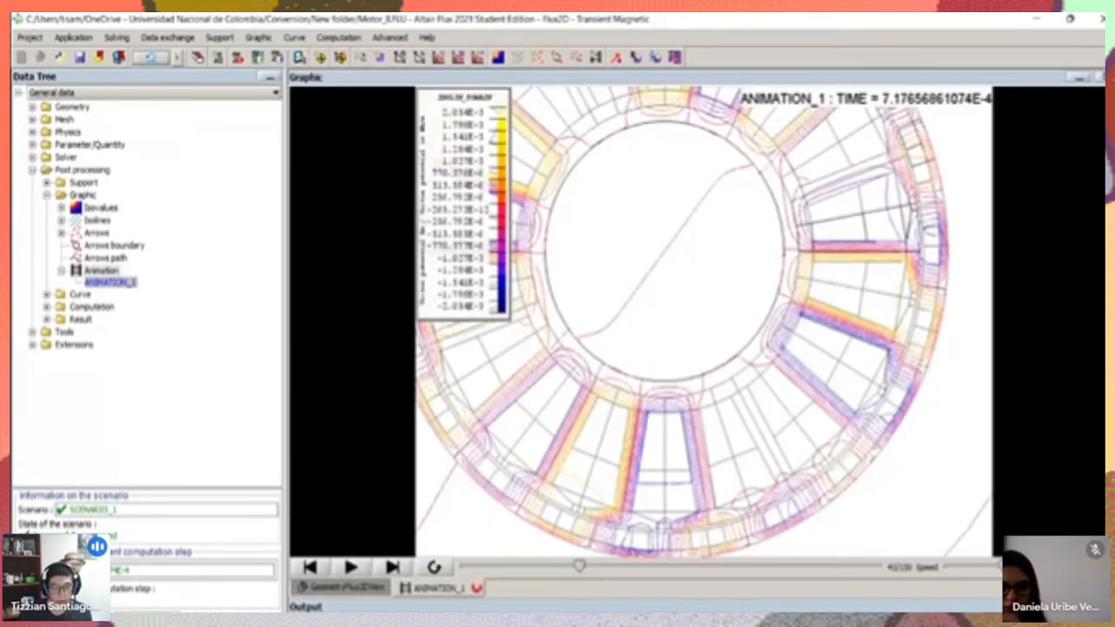
{"action": "left_click", "coordinate": [476, 588]}
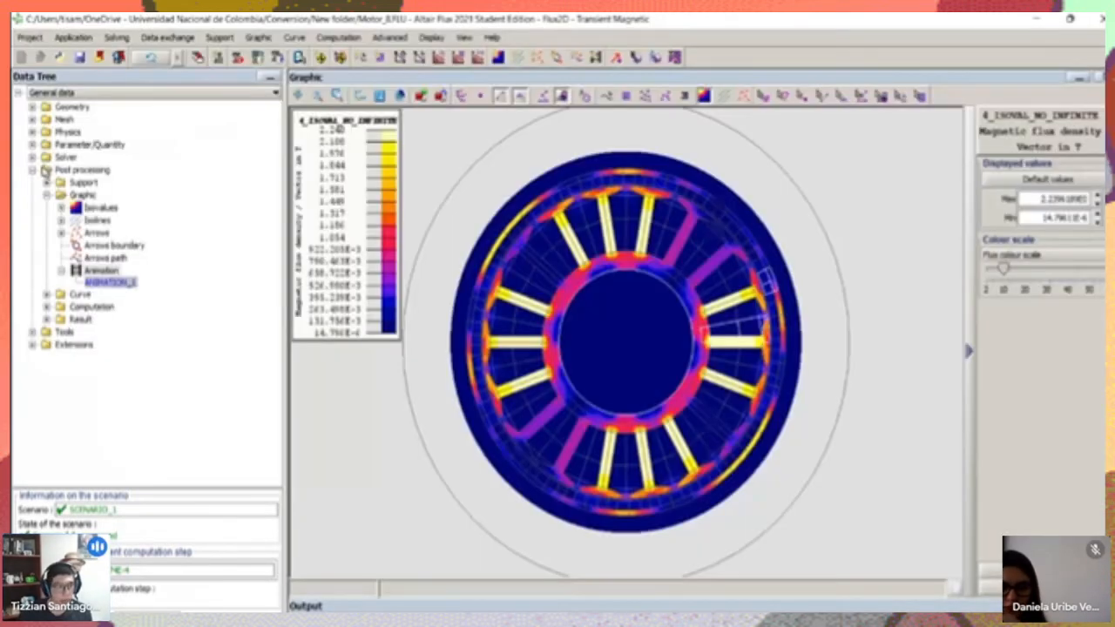
Review the project's I/O parameters, selecting the phase current parameters I2_P and I3_P
{"action": "left_click", "coordinate": [33, 158]}
{"action": "left_click", "coordinate": [33, 158]}
{"action": "left_click", "coordinate": [33, 144]}
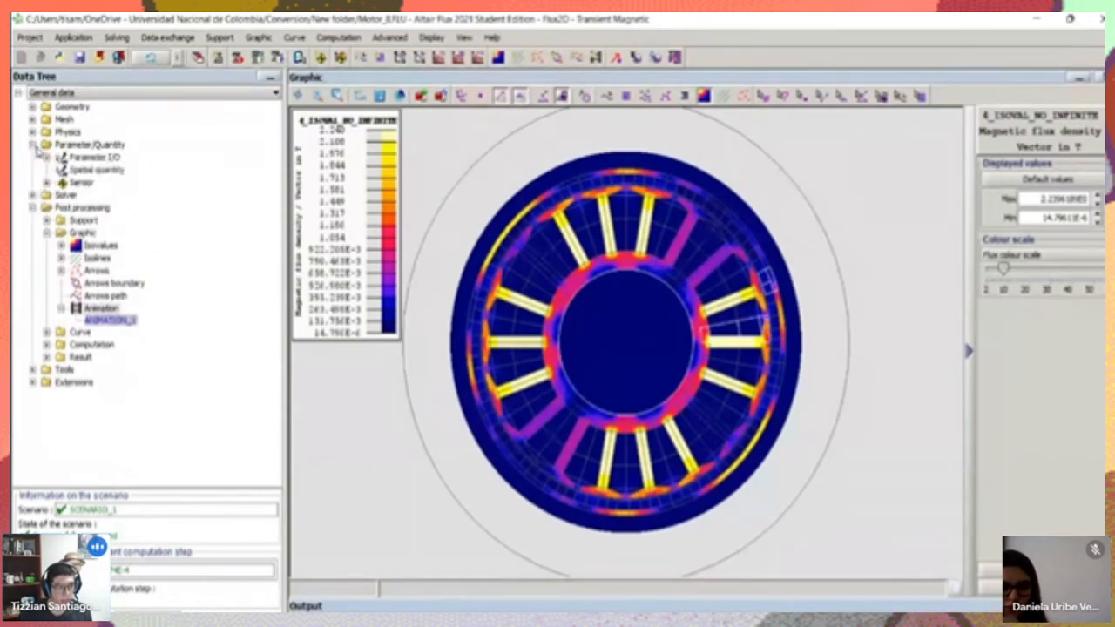
{"action": "left_click", "coordinate": [47, 158]}
{"action": "left_click", "coordinate": [78, 179]}
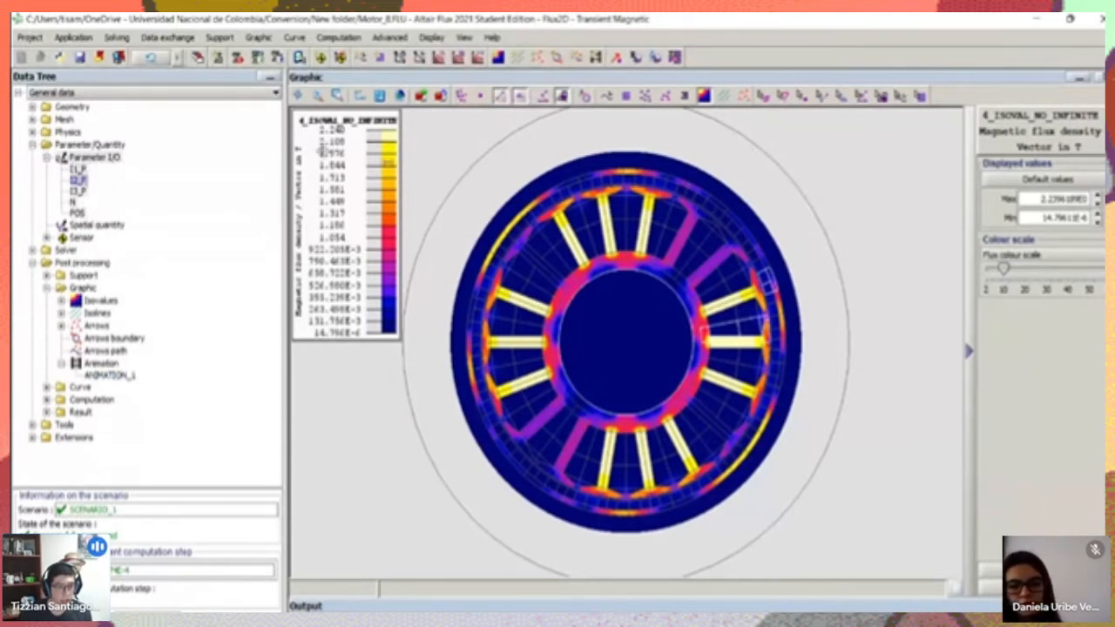
{"action": "left_click", "coordinate": [79, 191]}
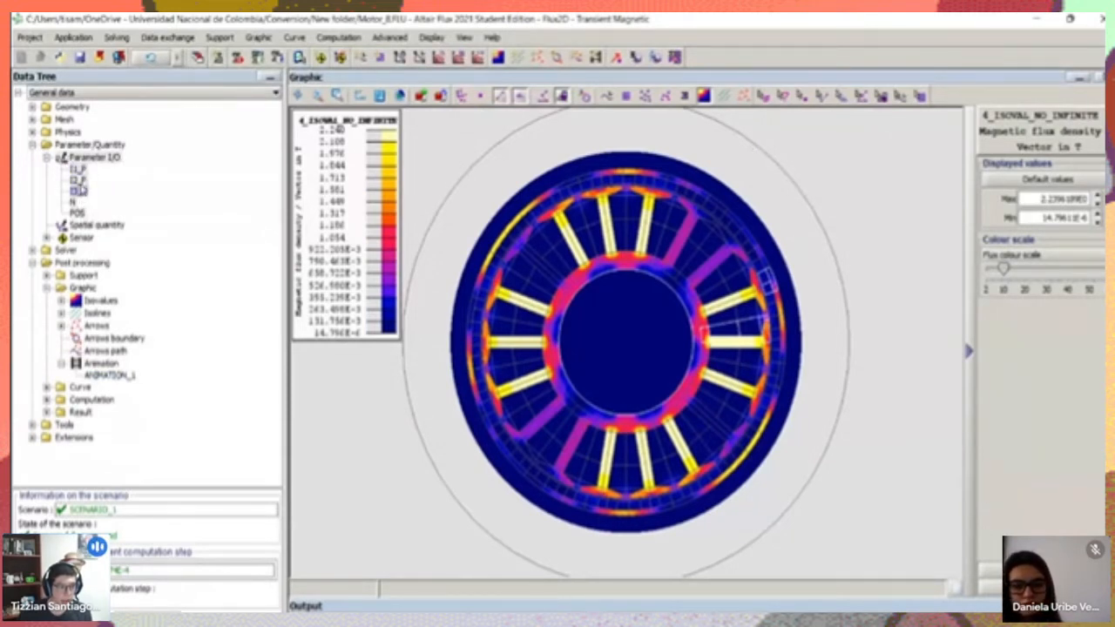
Open the I1_P phase current parameter and inspect the first rotor angle intervals and ordinates in its ANGPOS_ROTOR table
{"action": "double_click", "coordinate": [78, 172]}
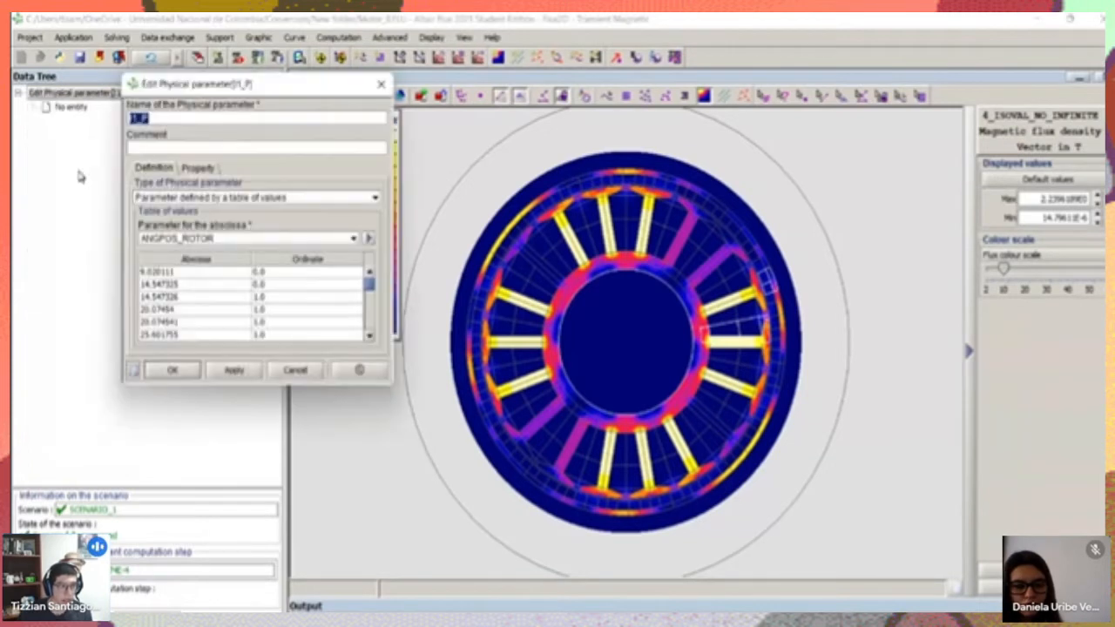
{"action": "left_click_drag", "start_coordinate": [178, 87], "coordinate": [421, 119]}
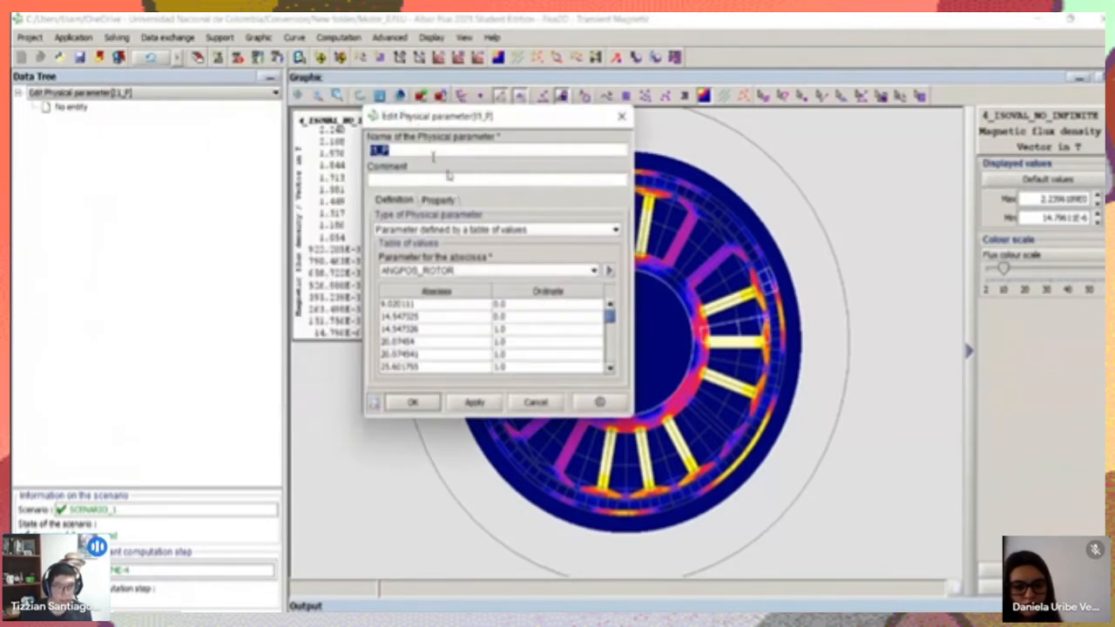
{"action": "left_click", "coordinate": [434, 304]}
{"action": "left_click", "coordinate": [538, 305]}
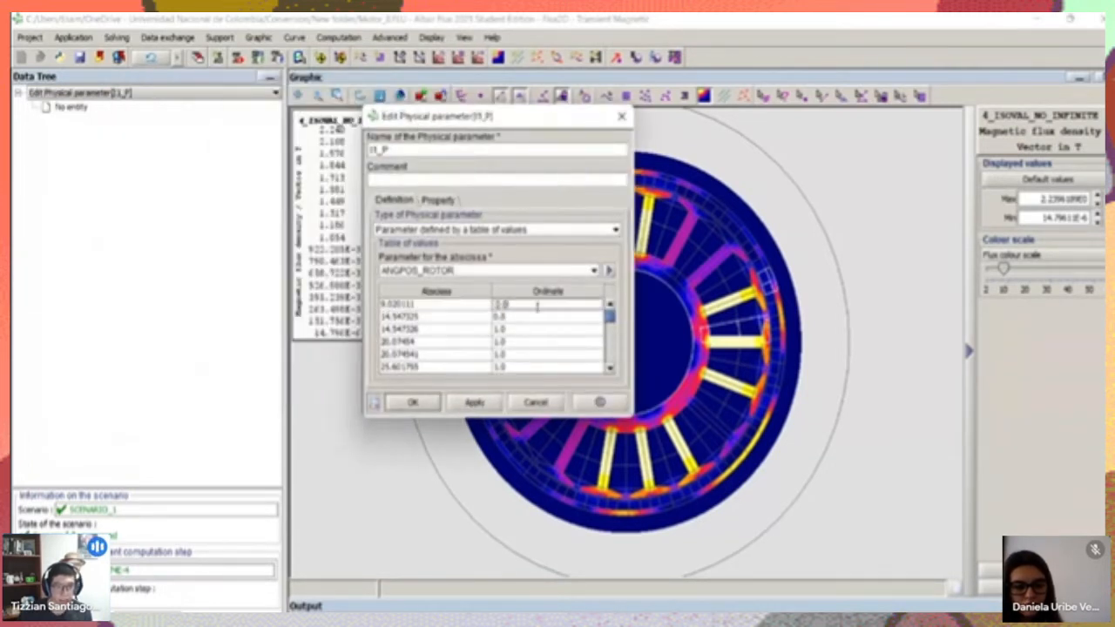
{"action": "left_click", "coordinate": [438, 304]}
{"action": "left_click", "coordinate": [437, 315]}
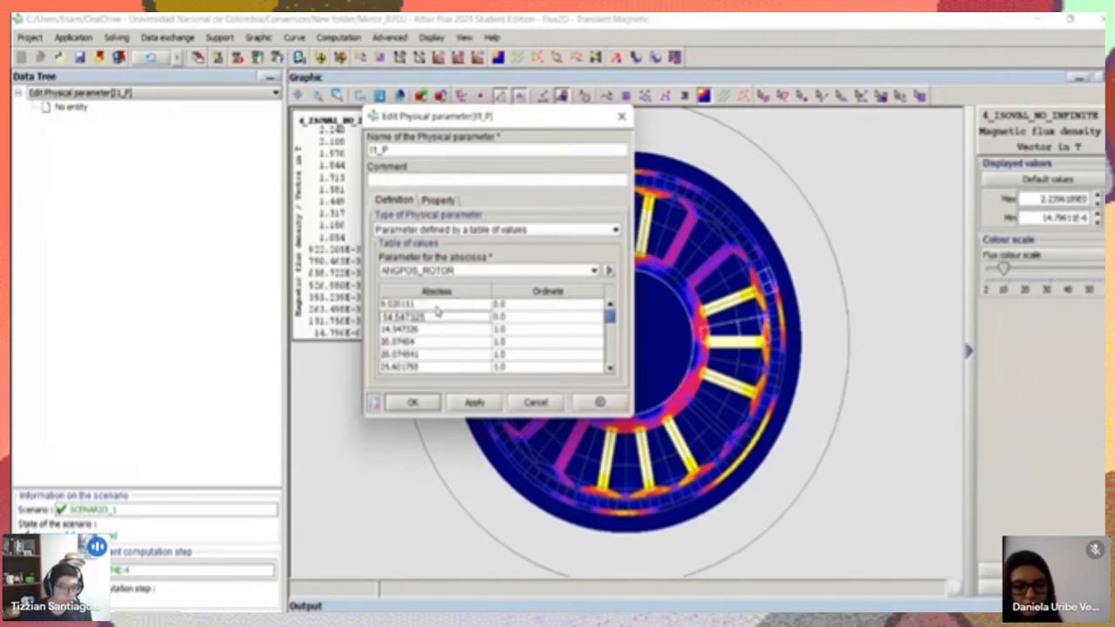
{"action": "left_click", "coordinate": [438, 304]}
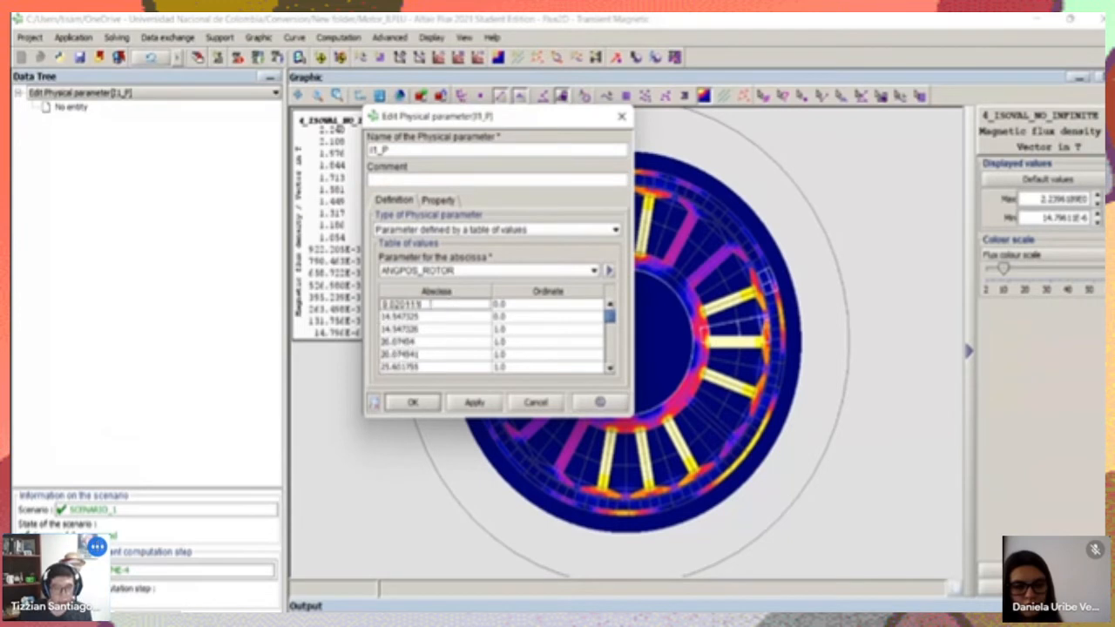
Examine how the I1_P current ordinates change over the successive rotor angles further down the table, returning to the 9.020111 row
{"action": "scroll", "coordinate": [532, 313], "scroll_direction": "down", "scroll_amount": 4}
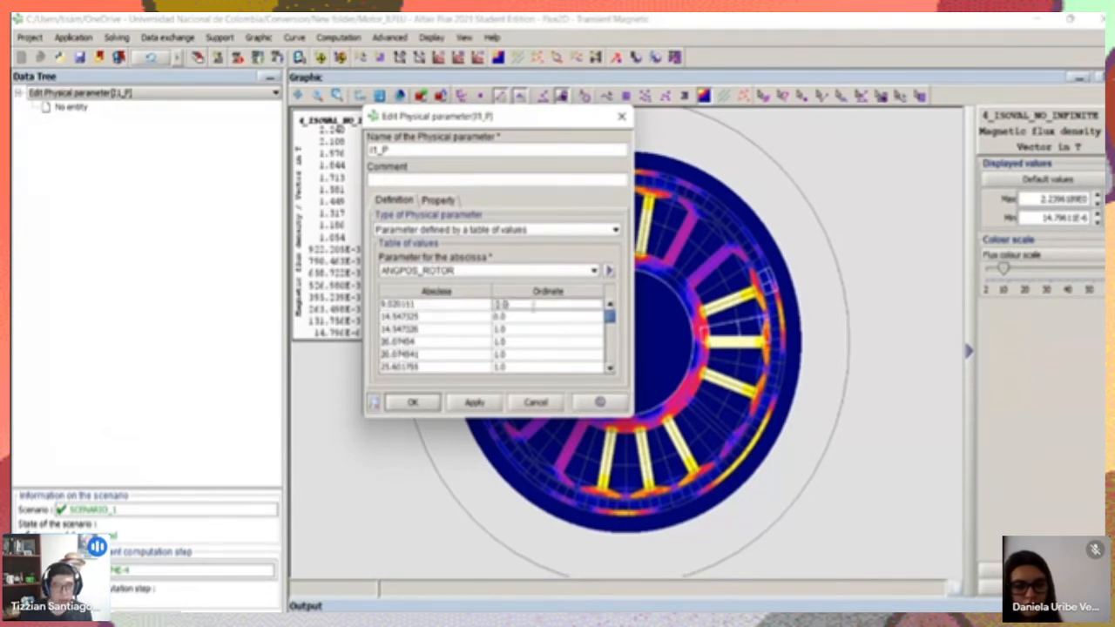
{"action": "scroll", "coordinate": [527, 313], "scroll_direction": "up", "scroll_amount": 2}
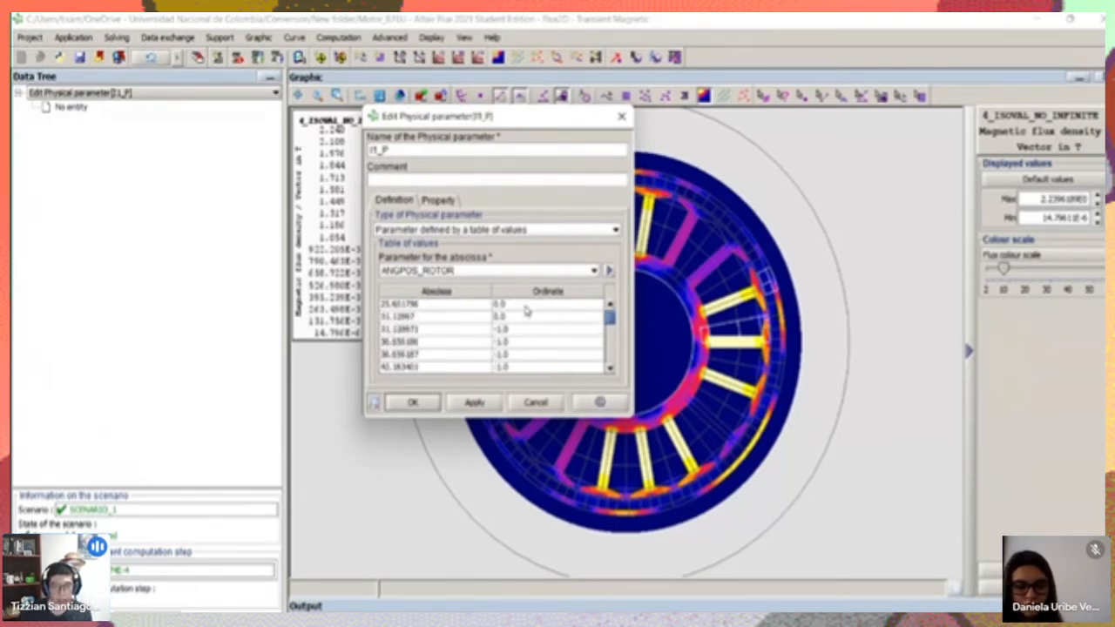
{"action": "scroll", "coordinate": [526, 334], "scroll_direction": "up", "scroll_amount": 2}
{"action": "left_click", "coordinate": [519, 305]}
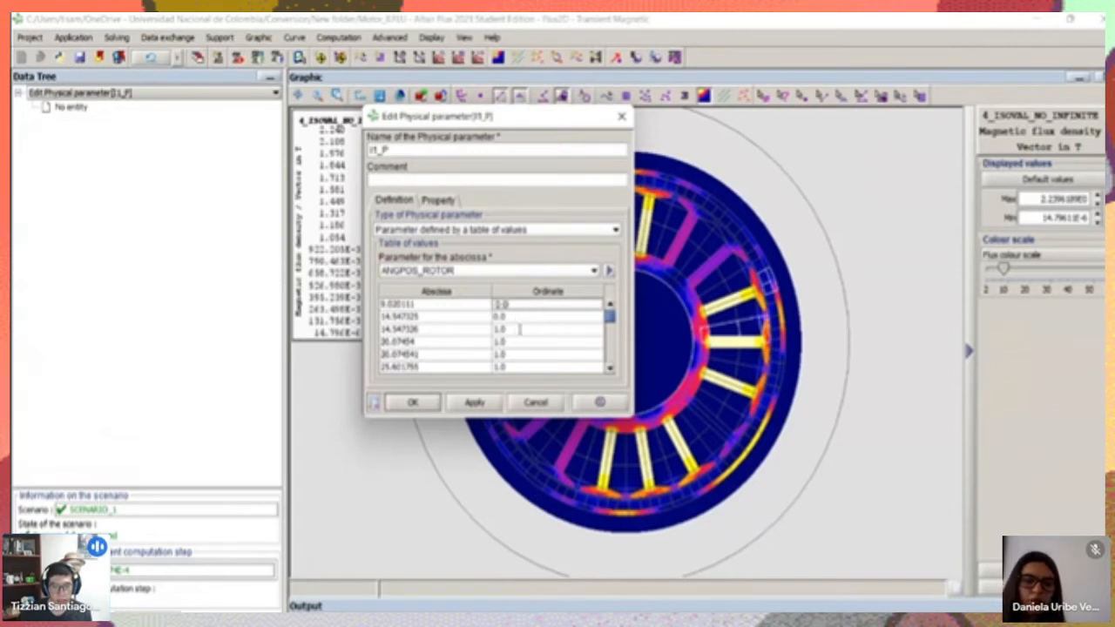
{"action": "left_click", "coordinate": [520, 329]}
{"action": "scroll", "coordinate": [517, 329], "scroll_direction": "down", "scroll_amount": 5}
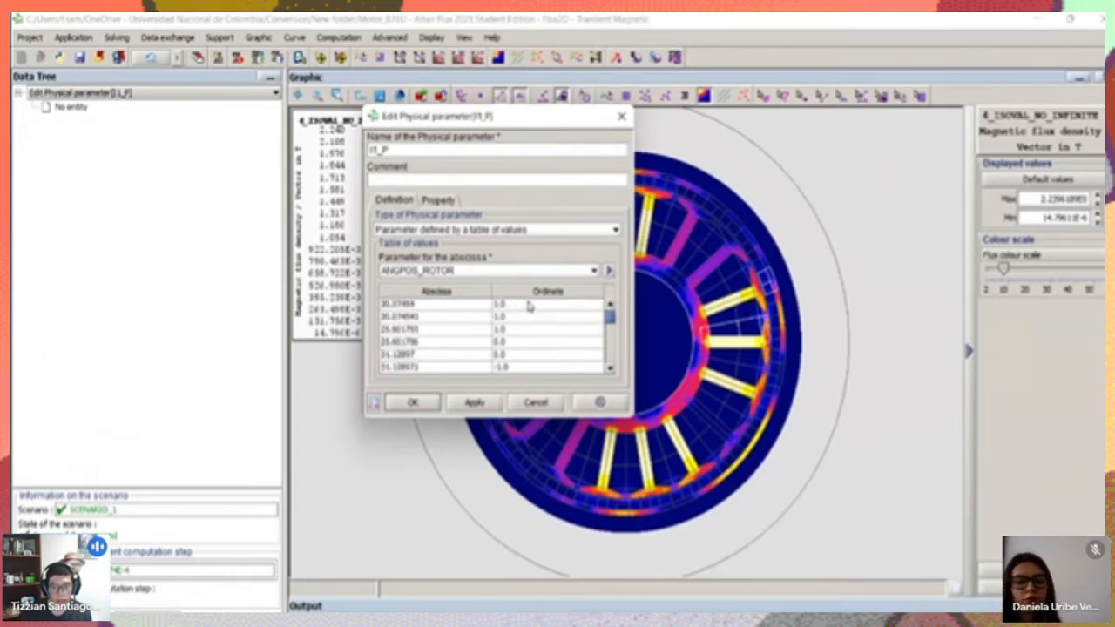
{"action": "scroll", "coordinate": [400, 305], "scroll_direction": "up", "scroll_amount": 5}
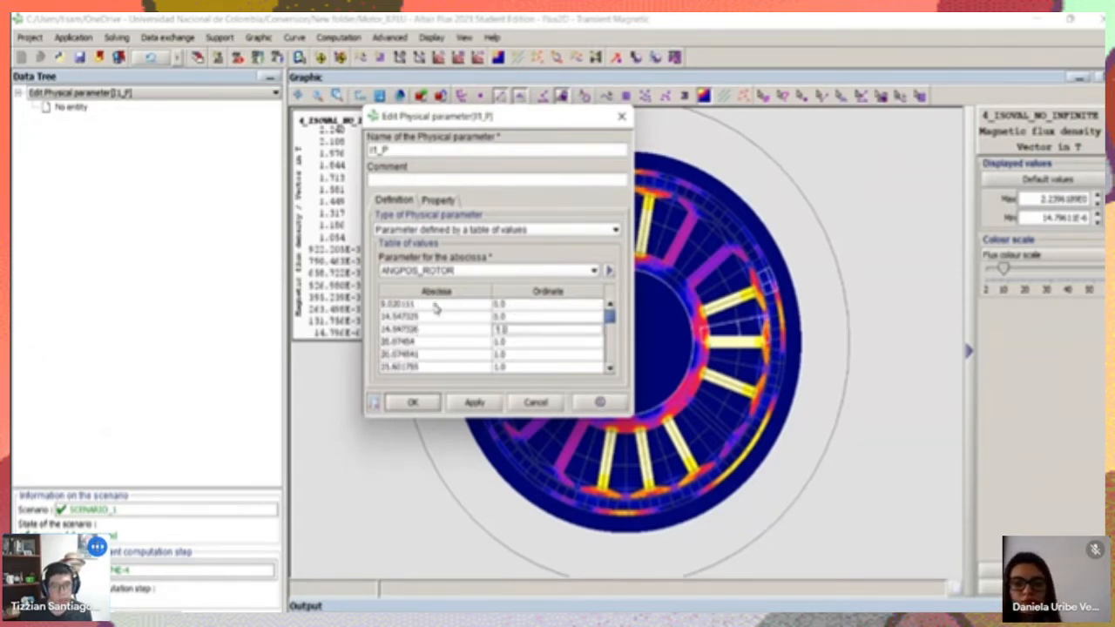
{"action": "left_click", "coordinate": [435, 305]}
{"action": "left_click", "coordinate": [425, 317]}
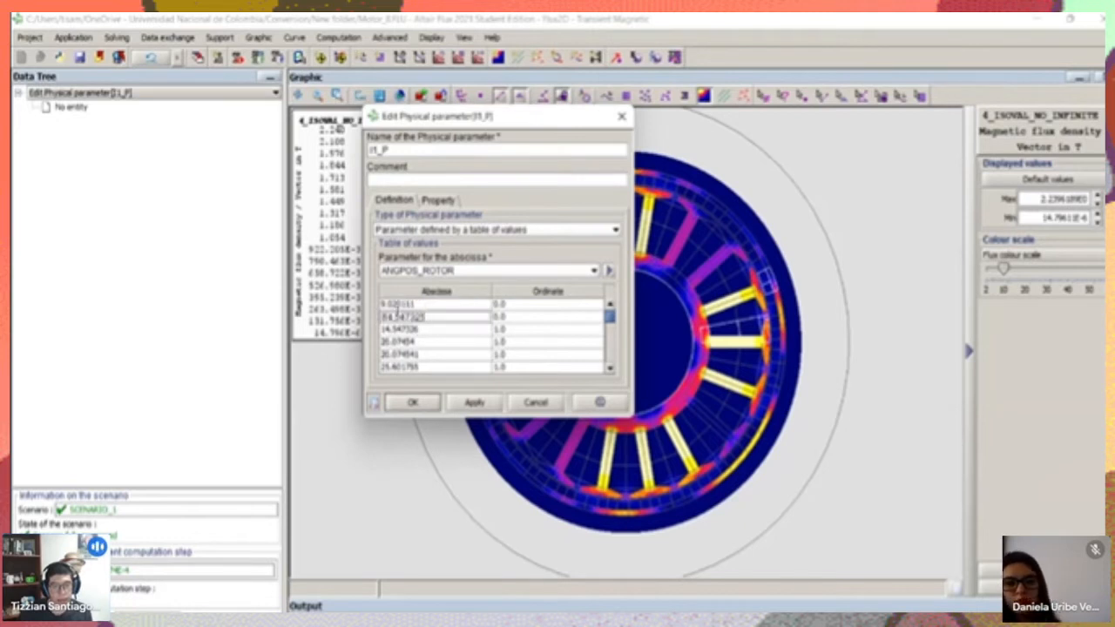
{"action": "left_click", "coordinate": [427, 305]}
{"action": "scroll", "coordinate": [448, 326], "scroll_direction": "down", "scroll_amount": 3}
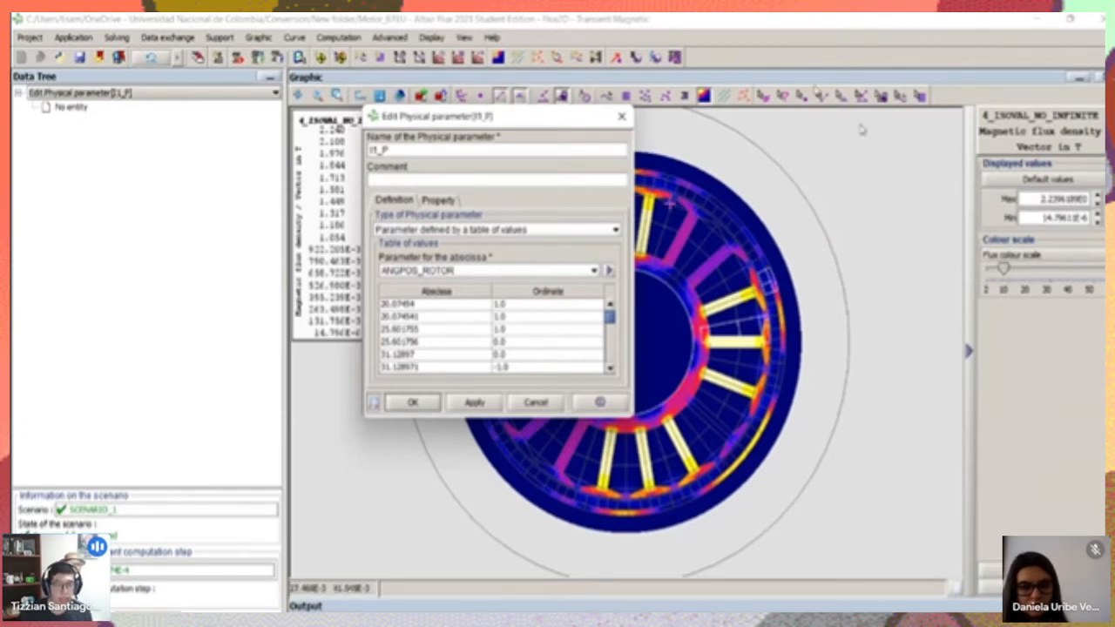
{"action": "scroll", "coordinate": [515, 301], "scroll_direction": "up", "scroll_amount": 1}
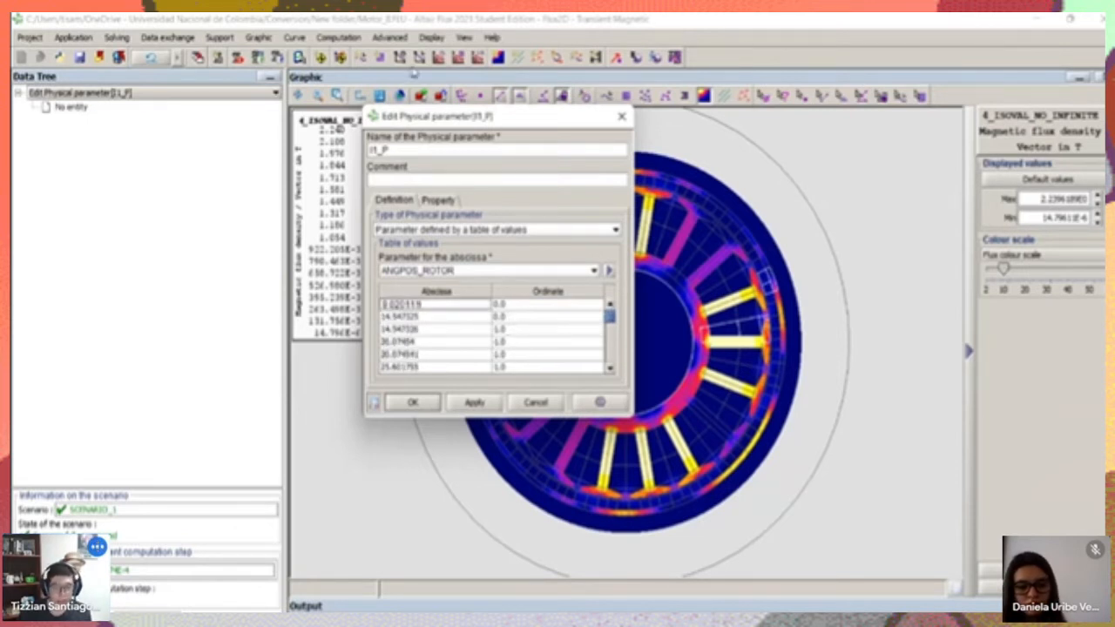
Check the I1_P ordinates row by row up to the 20.074541 abscissa and close the parameter with its definition accepted
{"action": "left_click", "coordinate": [518, 316]}
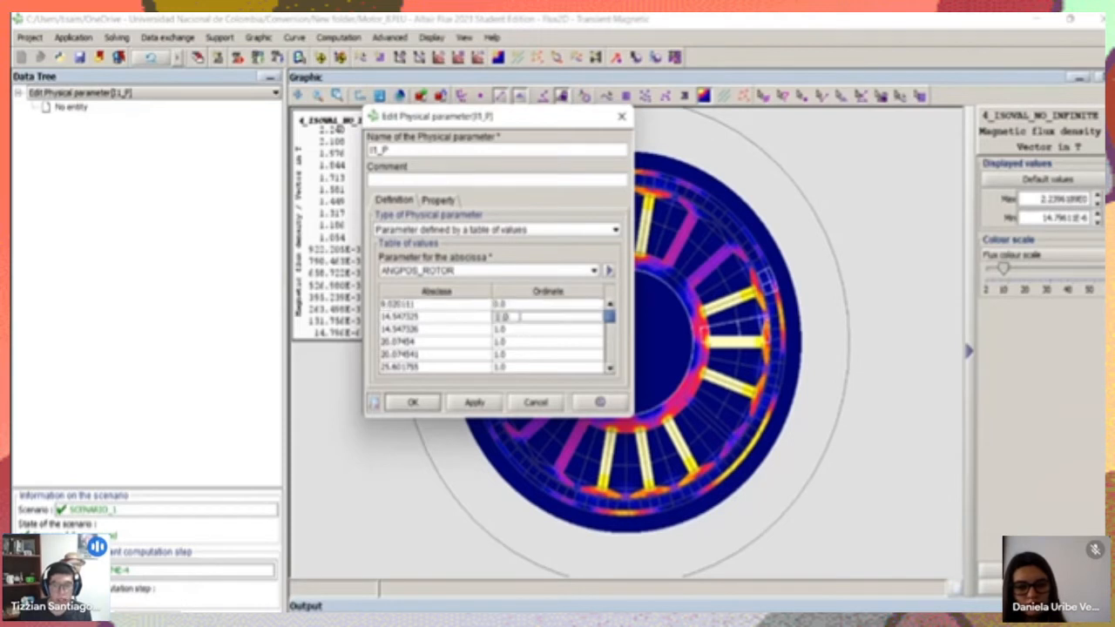
{"action": "left_click", "coordinate": [520, 330]}
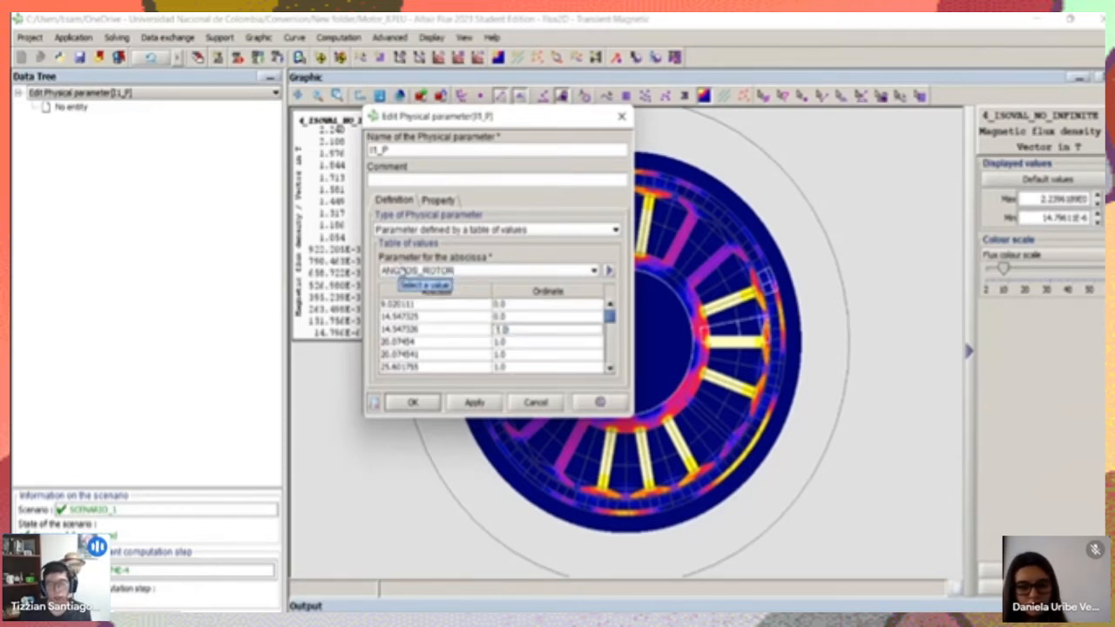
{"action": "left_click", "coordinate": [524, 306]}
{"action": "left_click", "coordinate": [523, 317]}
{"action": "left_click", "coordinate": [512, 330]}
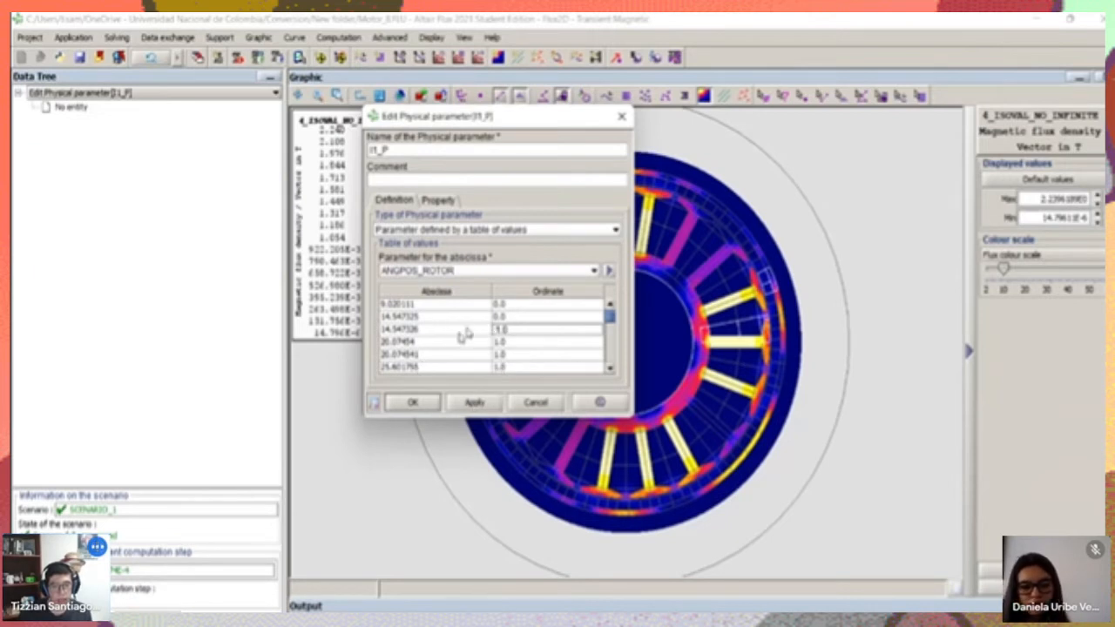
{"action": "left_click", "coordinate": [530, 339]}
{"action": "left_click", "coordinate": [530, 354]}
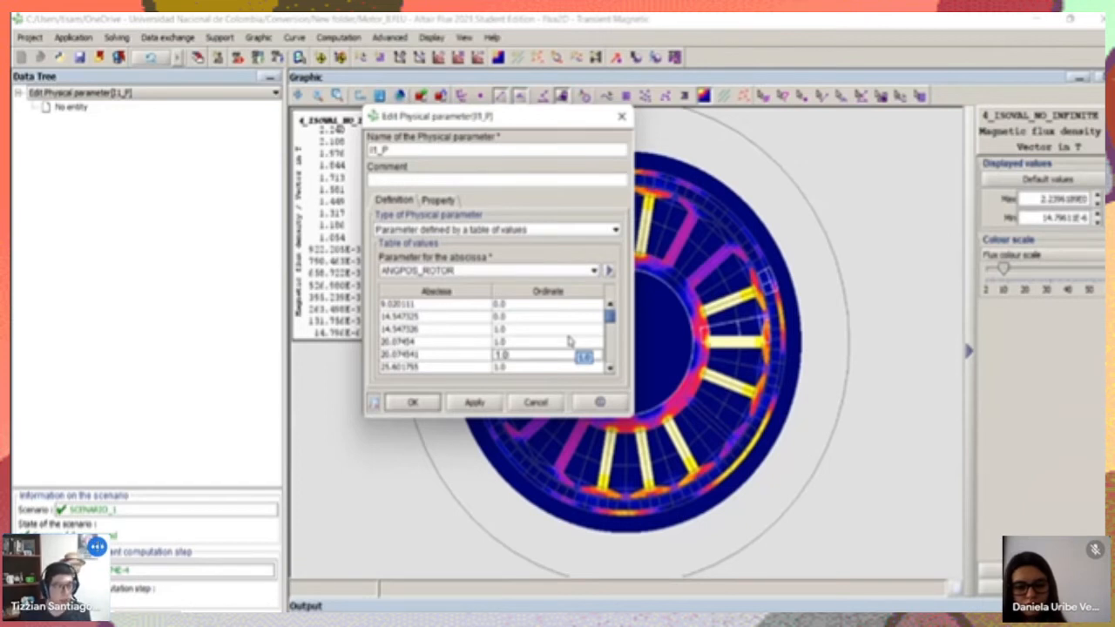
{"action": "left_click", "coordinate": [414, 402]}
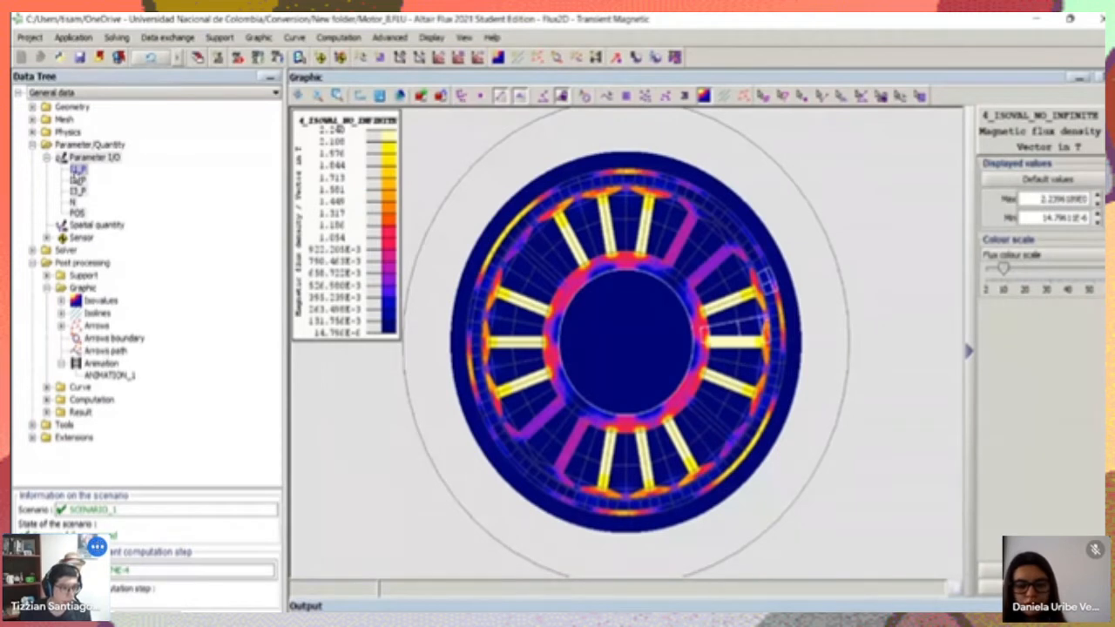
Open the I2_P phase current parameter, review its table of ordinates against ANGPOS_ROTOR, and close it
{"action": "double_click", "coordinate": [78, 180]}
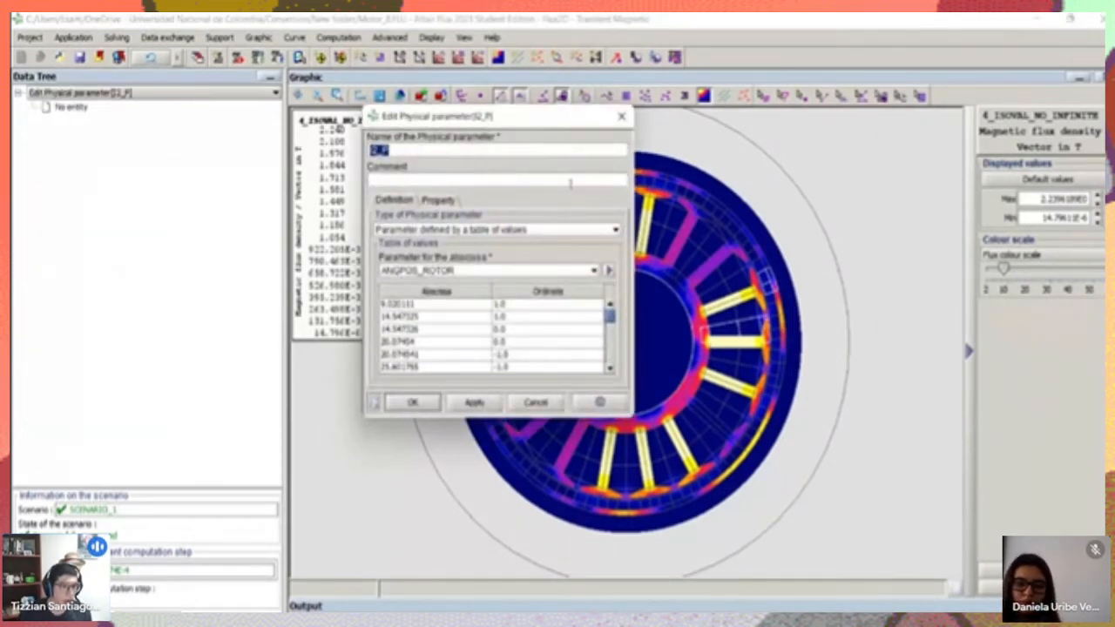
{"action": "left_click", "coordinate": [412, 403]}
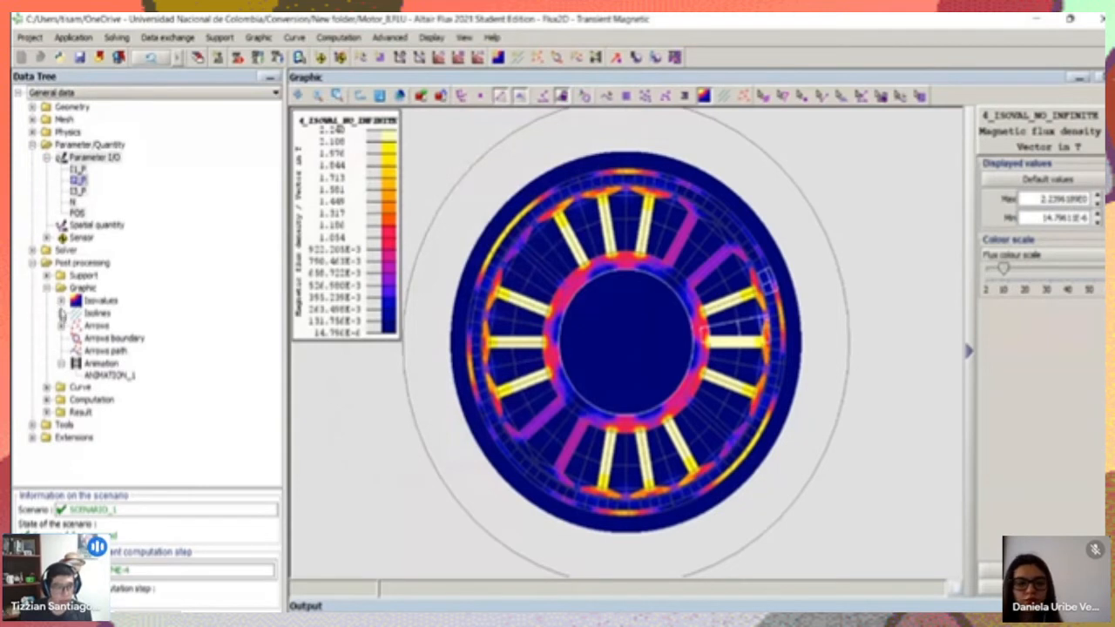
Set the displayed computation step of SCENARIO_1 to TIME 0.0
{"action": "scroll", "coordinate": [513, 347], "scroll_direction": "up", "scroll_amount": 2}
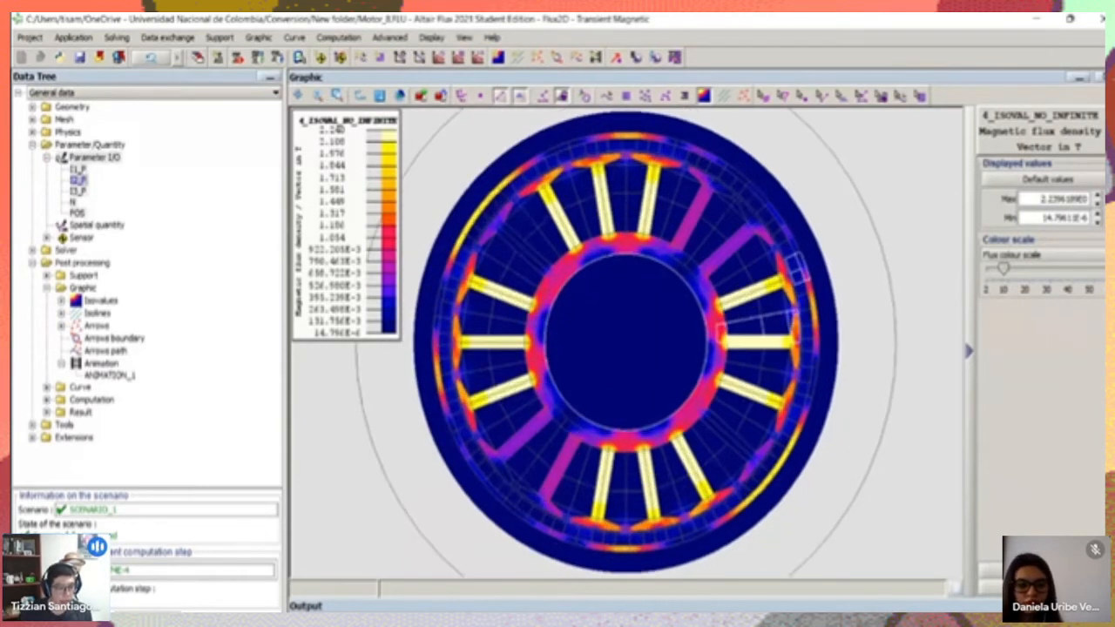
{"action": "left_click", "coordinate": [35, 601]}
{"action": "left_click", "coordinate": [215, 179]}
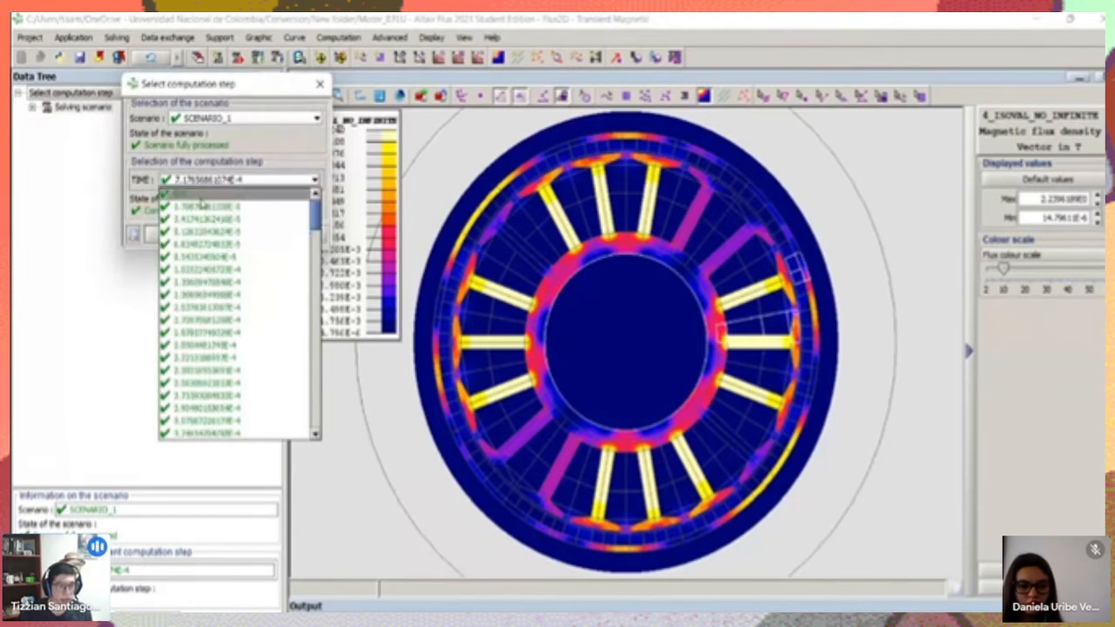
{"action": "left_click", "coordinate": [196, 194]}
{"action": "left_click", "coordinate": [235, 234]}
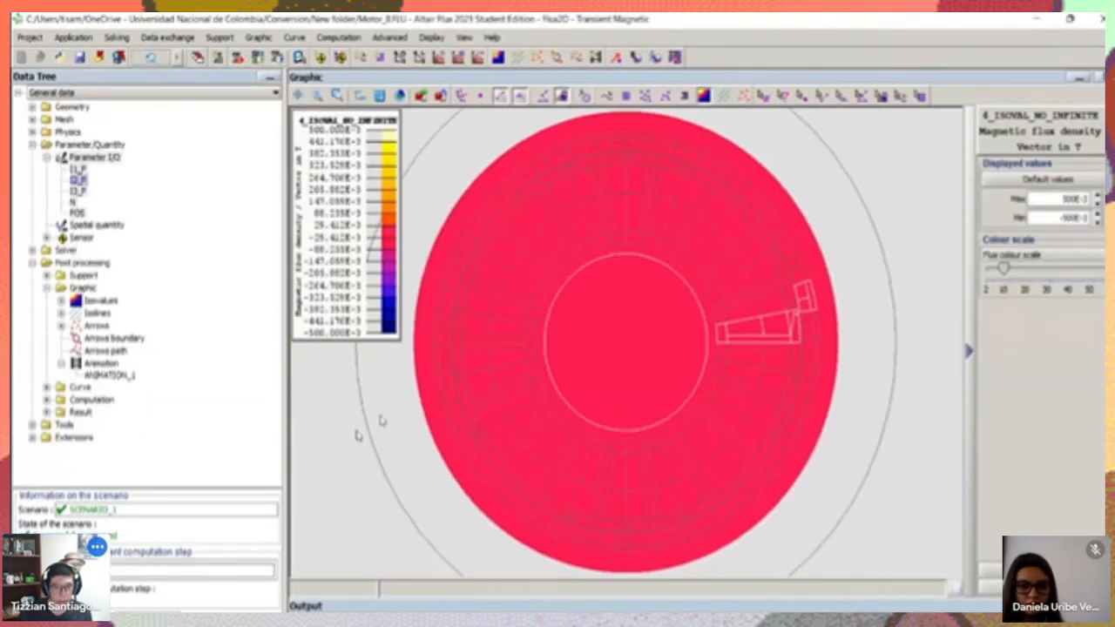
Set the displayed SCENARIO_1 computation step to the first one after zero, TIME 1.70870681208E-5
{"action": "left_click", "coordinate": [299, 56]}
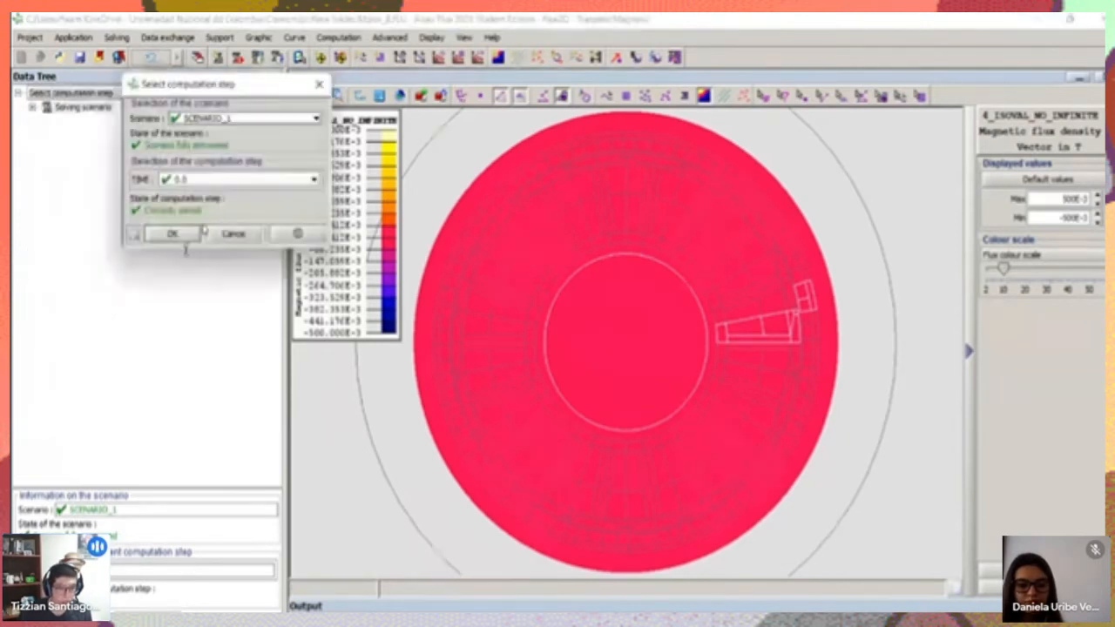
{"action": "left_click", "coordinate": [179, 179]}
{"action": "left_click", "coordinate": [227, 211]}
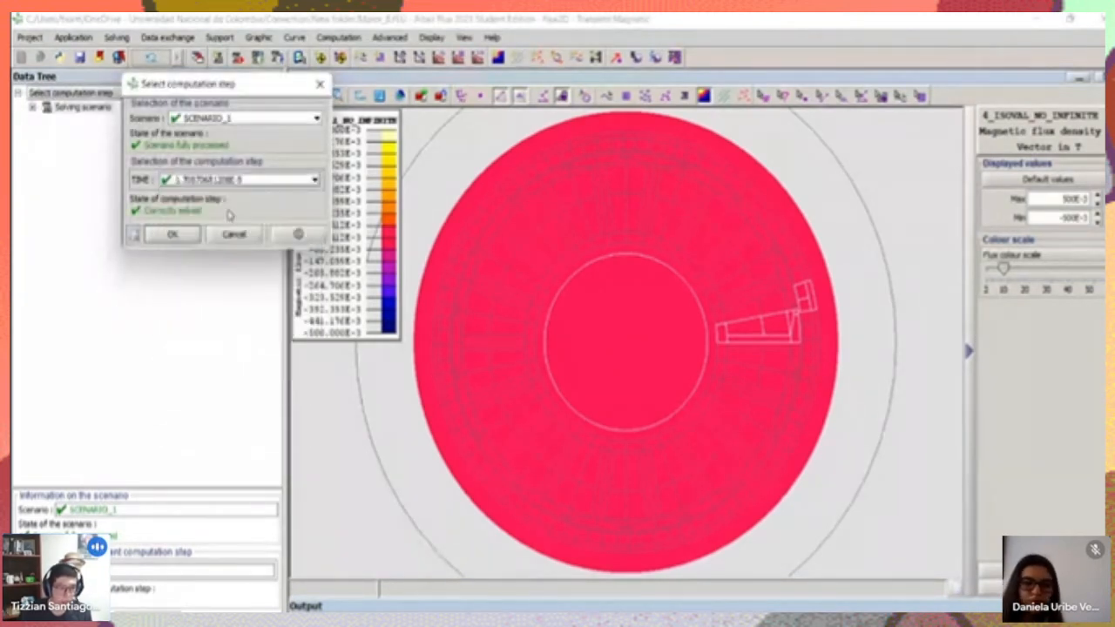
{"action": "left_click", "coordinate": [195, 235]}
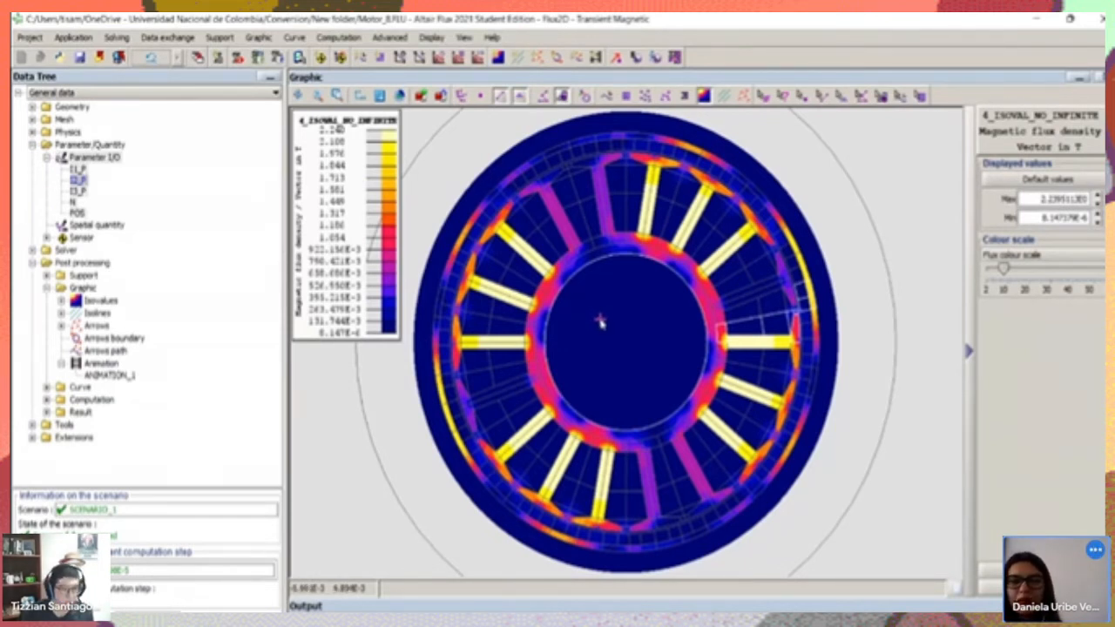
Start a new post-processing animation of the close-up flux density view, driven by SCENARIO_1's TIME, with the video build option
{"action": "scroll", "coordinate": [607, 316], "scroll_direction": "up", "scroll_amount": 1}
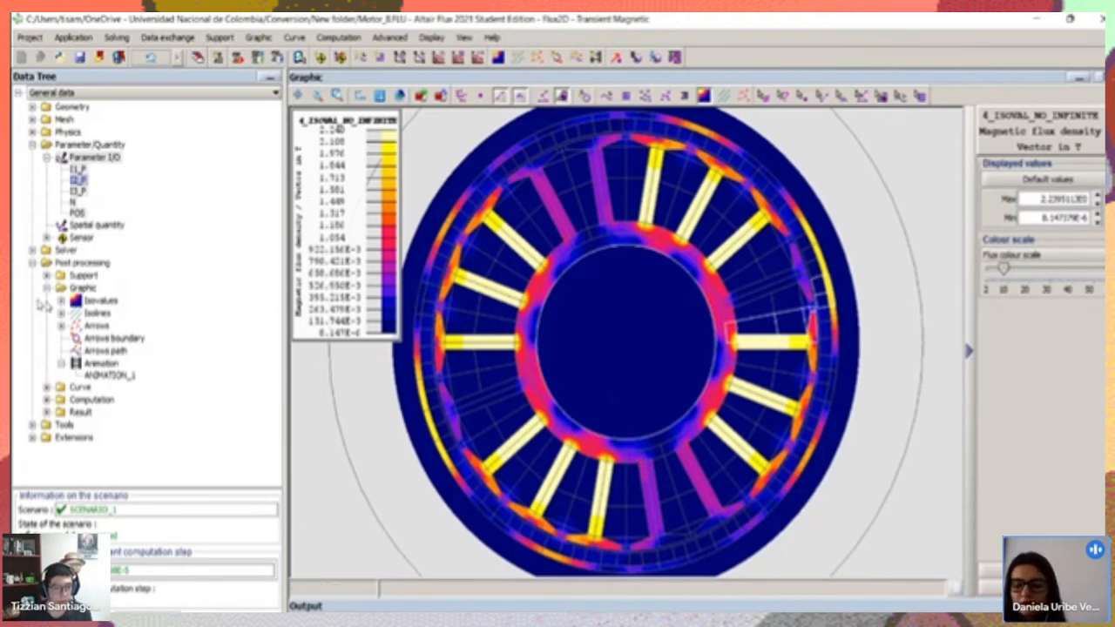
{"action": "scroll", "coordinate": [834, 293], "scroll_direction": "up", "scroll_amount": 5}
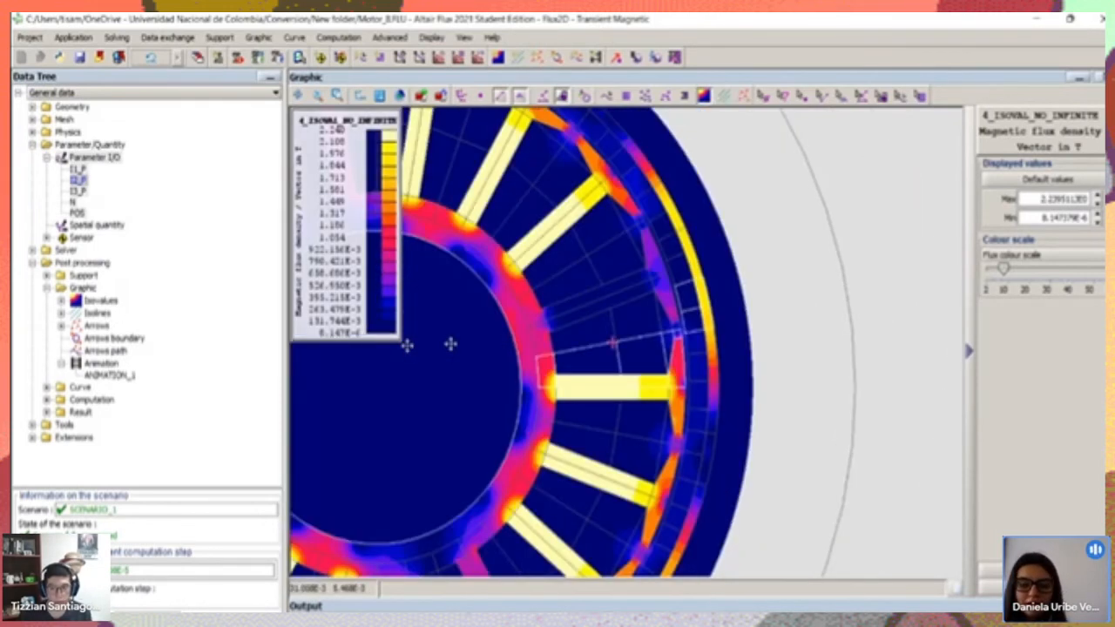
{"action": "scroll", "coordinate": [572, 292], "scroll_direction": "up", "scroll_amount": 4}
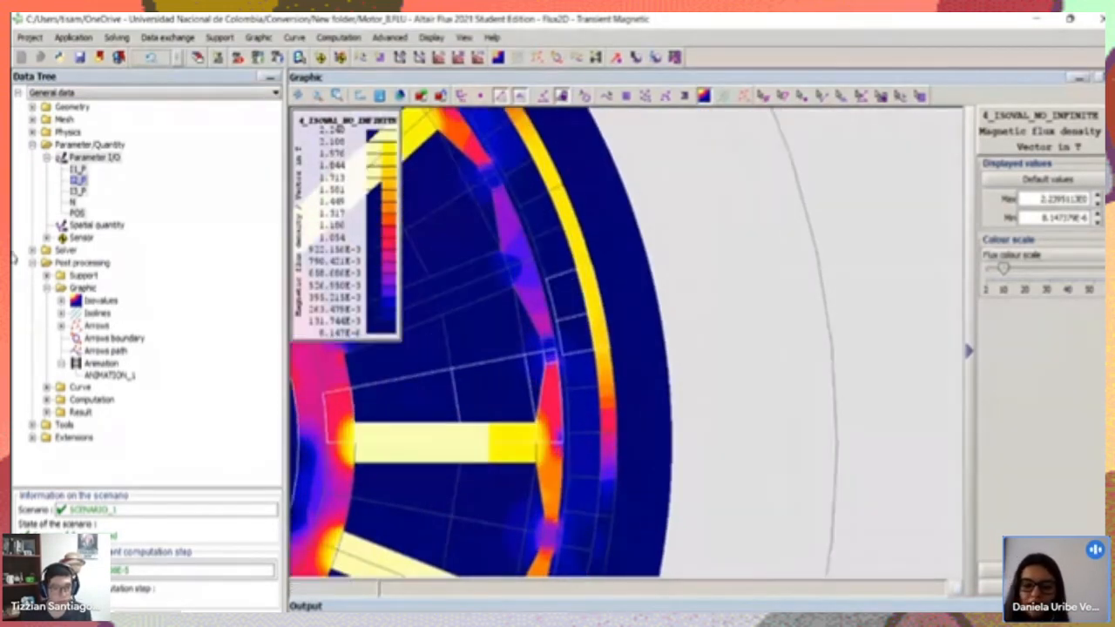
{"action": "right_click", "coordinate": [98, 363]}
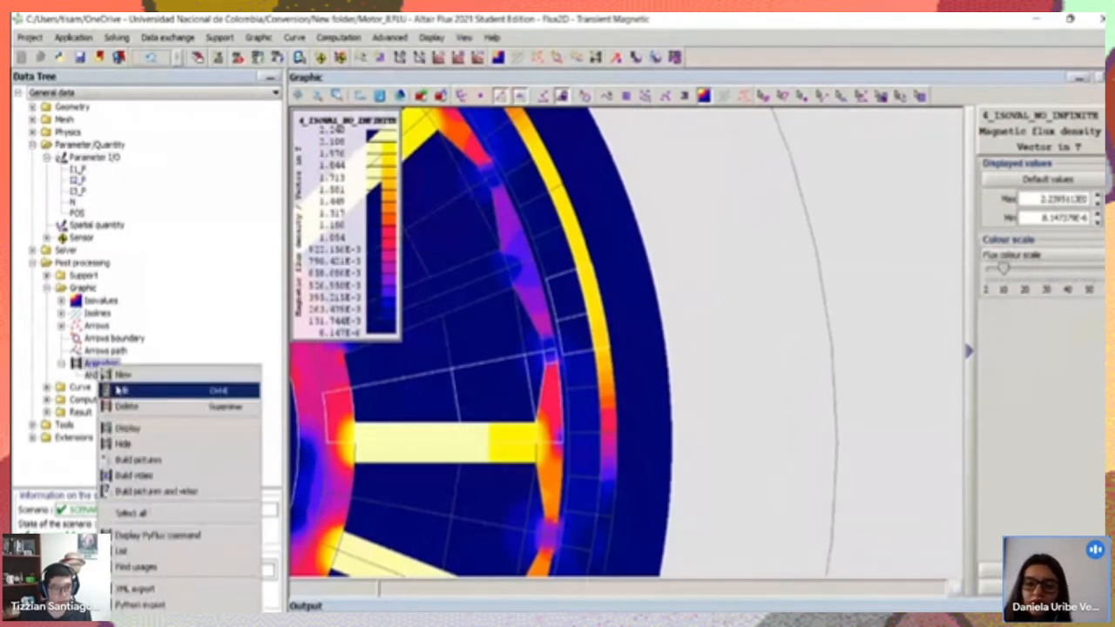
{"action": "left_click", "coordinate": [123, 375]}
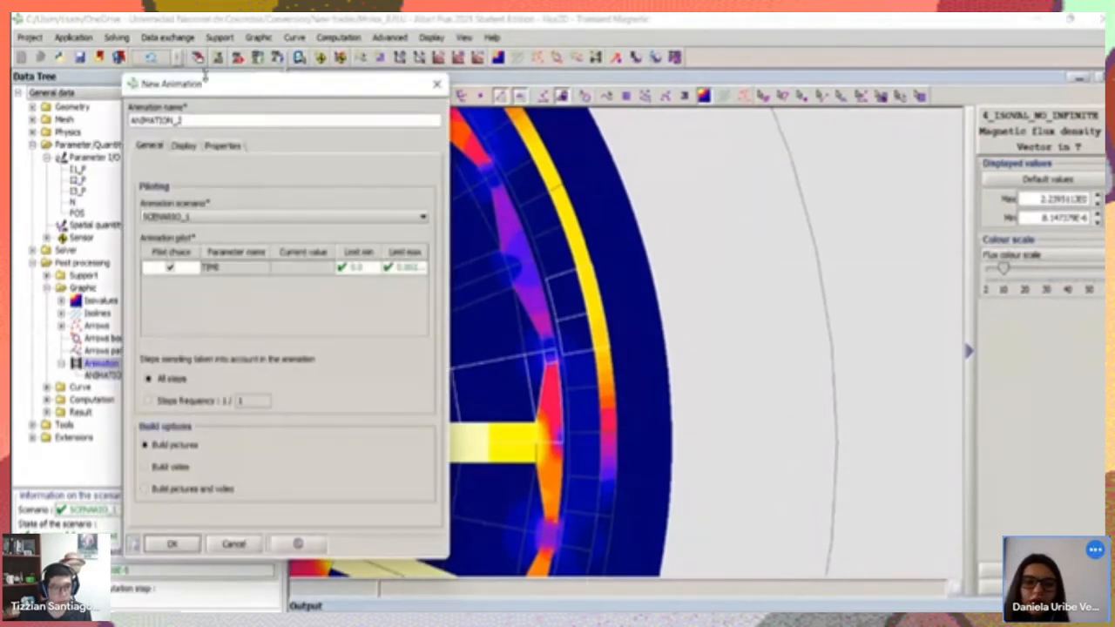
{"action": "left_click_drag", "start_coordinate": [216, 93], "coordinate": [155, 68]}
{"action": "left_click", "coordinate": [94, 441]}
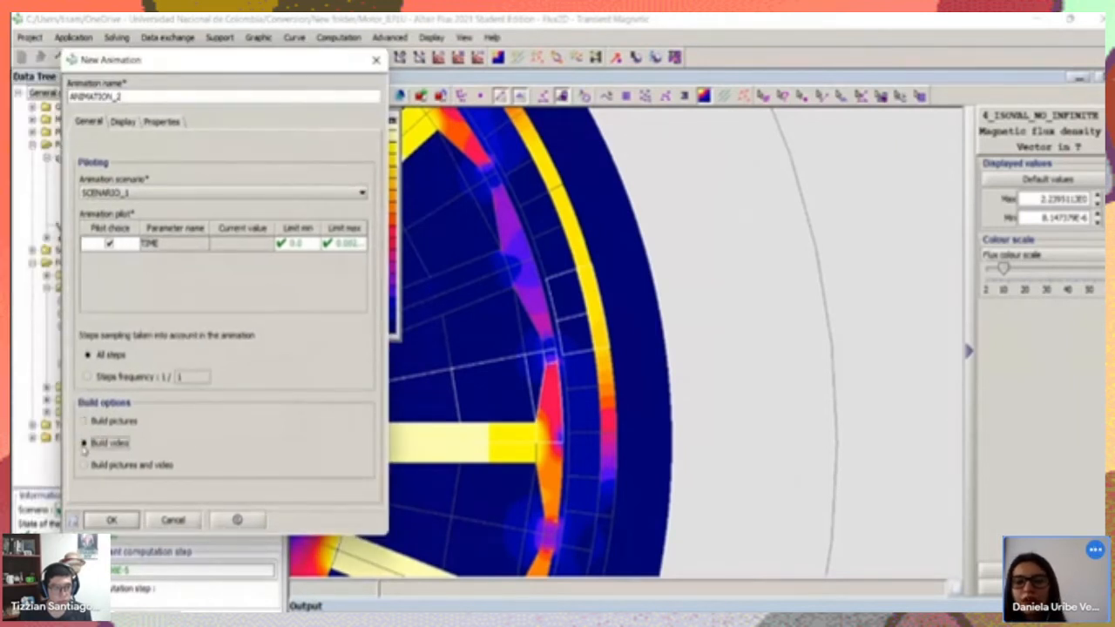
Set the new animation's video to 20 frames per second at 800x600 resolution and generate it
{"action": "left_click", "coordinate": [130, 123]}
{"action": "left_click", "coordinate": [164, 122]}
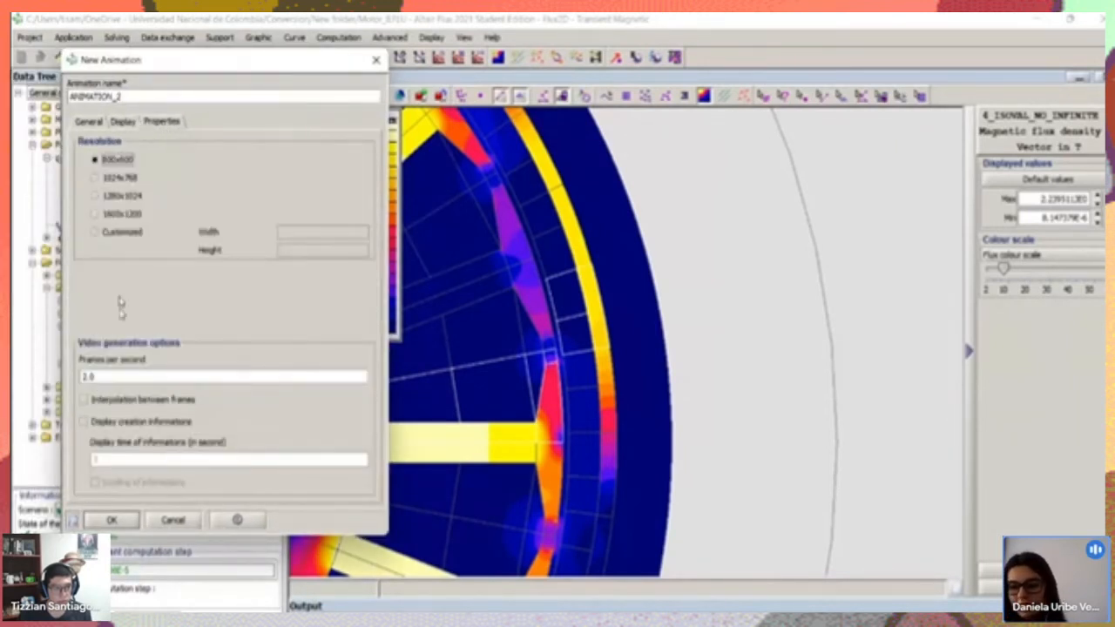
{"action": "left_click_drag", "start_coordinate": [108, 380], "coordinate": [71, 377]}
{"action": "type", "text": "20"}
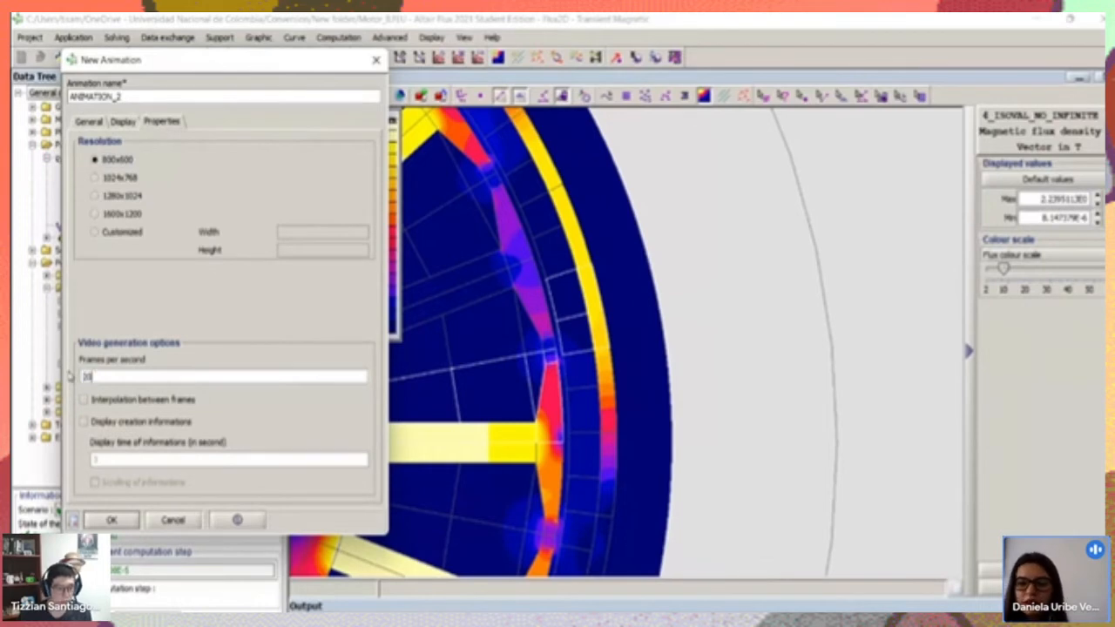
{"action": "left_click", "coordinate": [106, 519]}
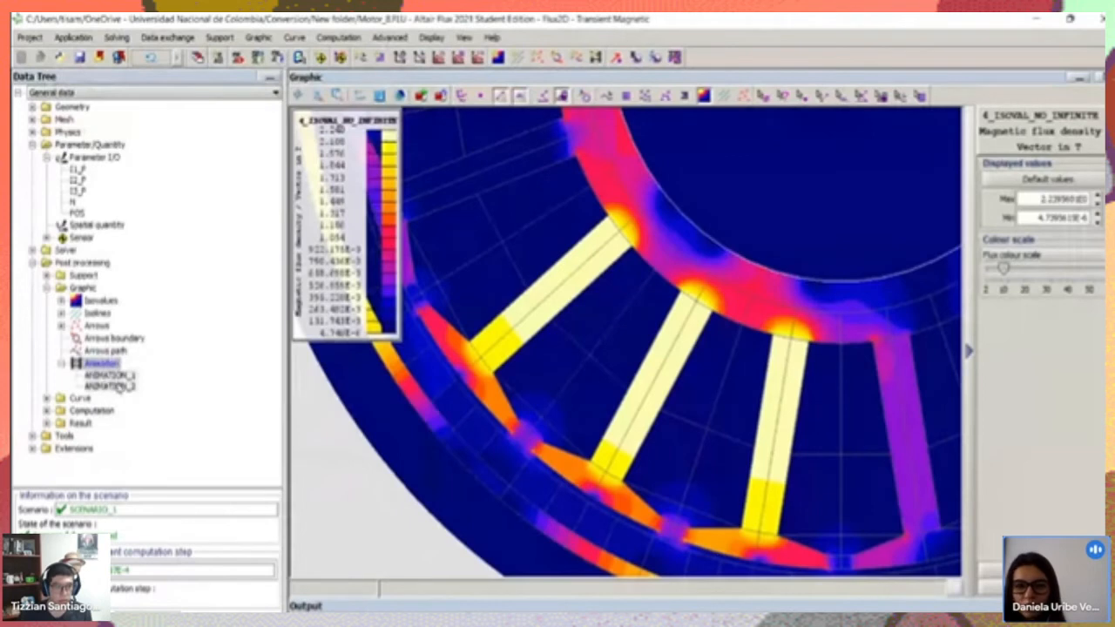
Display ANIMATION_2, play the close-up flux density animation twice, and close its view
{"action": "right_click", "coordinate": [120, 386]}
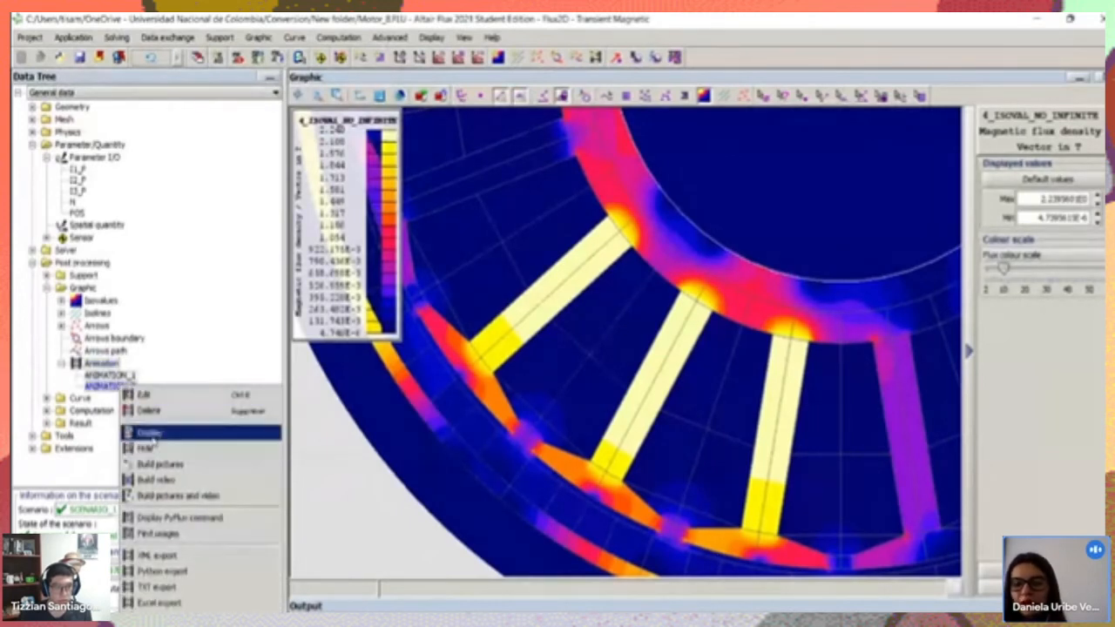
{"action": "left_click", "coordinate": [150, 432]}
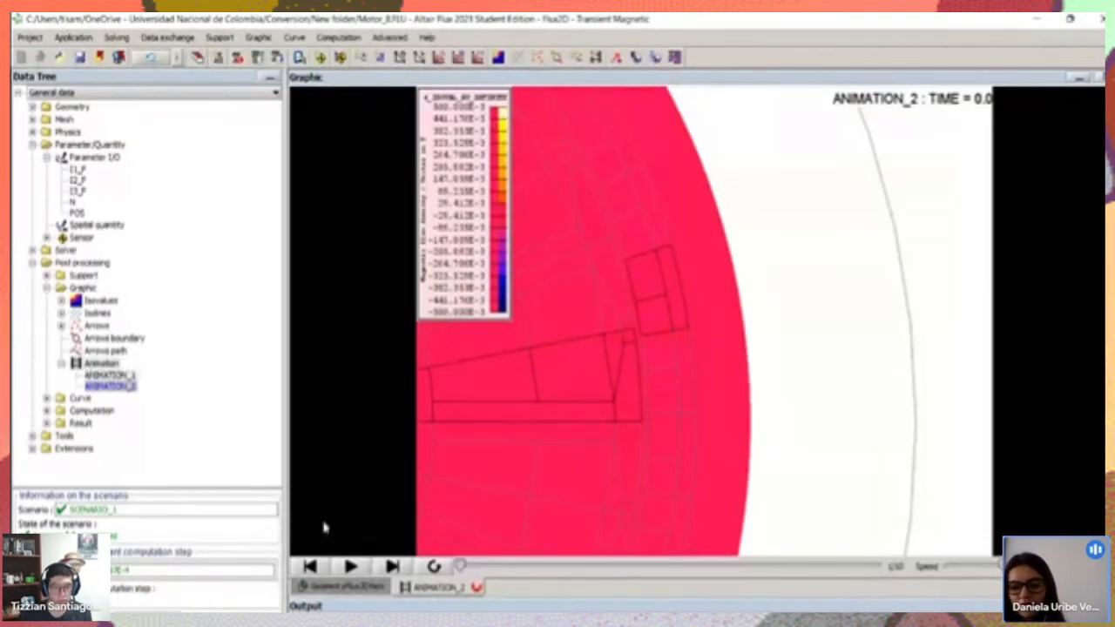
{"action": "left_click", "coordinate": [350, 566]}
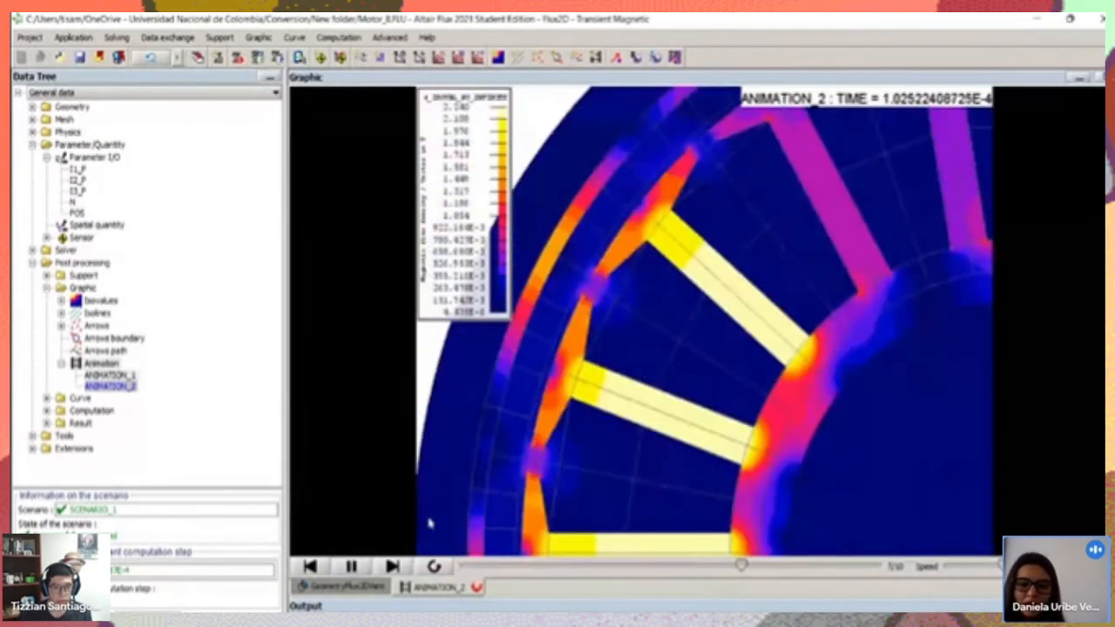
{"action": "left_click", "coordinate": [352, 567]}
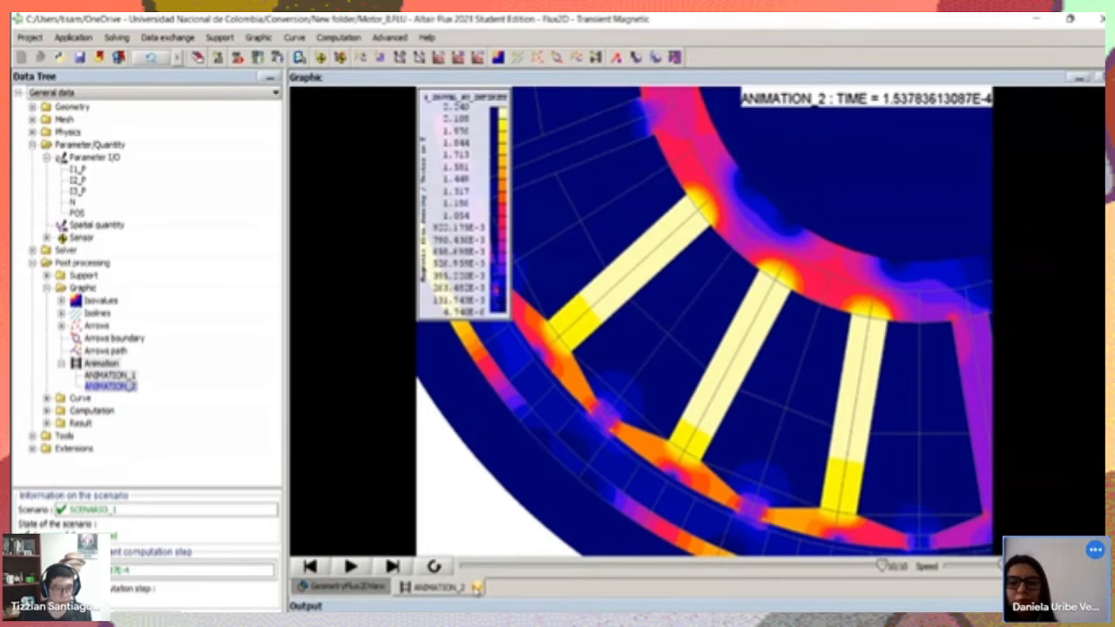
{"action": "left_click", "coordinate": [477, 587]}
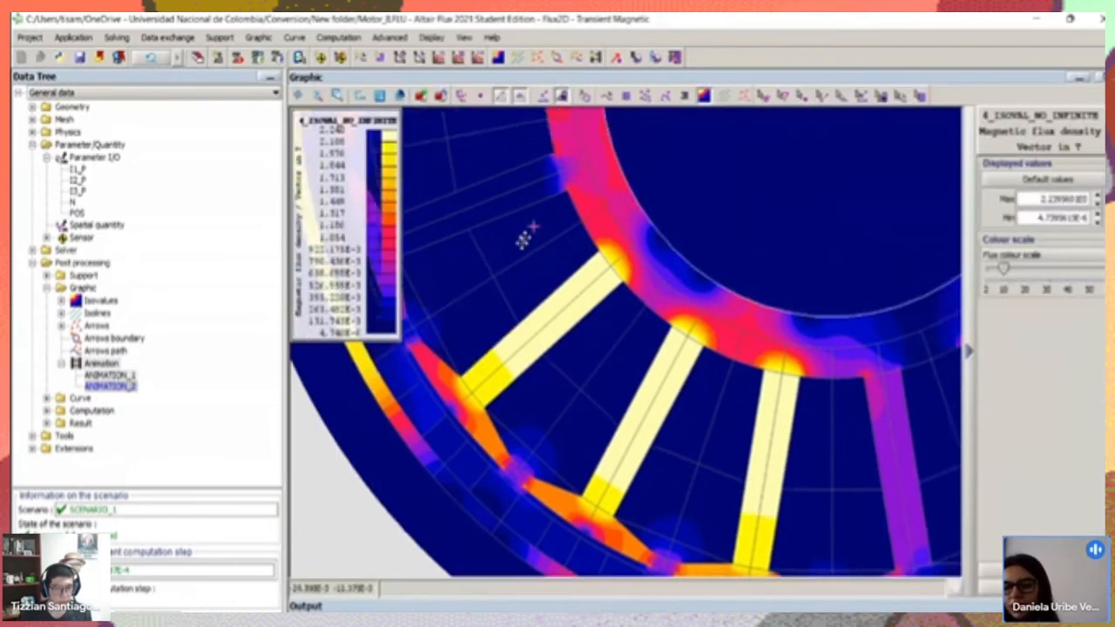
Examine the magnetic flux density distribution across the whole motor cross-section, including all stator teeth and the rotor ring
{"action": "left_click_drag", "start_coordinate": [522, 239], "coordinate": [483, 438]}
{"action": "scroll", "coordinate": [531, 378], "scroll_direction": "down", "scroll_amount": 5}
{"action": "scroll", "coordinate": [671, 331], "scroll_direction": "down", "scroll_amount": 2}
{"action": "left_click_drag", "start_coordinate": [680, 314], "coordinate": [598, 365]}
{"action": "scroll", "coordinate": [558, 362], "scroll_direction": "down", "scroll_amount": 1}
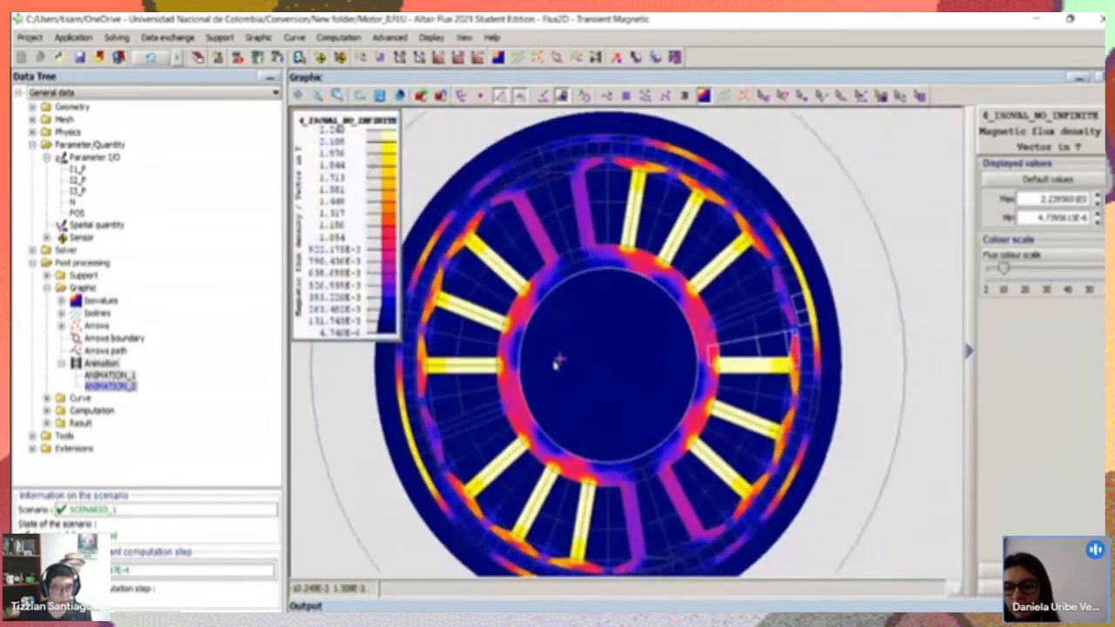
{"action": "scroll", "coordinate": [570, 331], "scroll_direction": "up", "scroll_amount": 4}
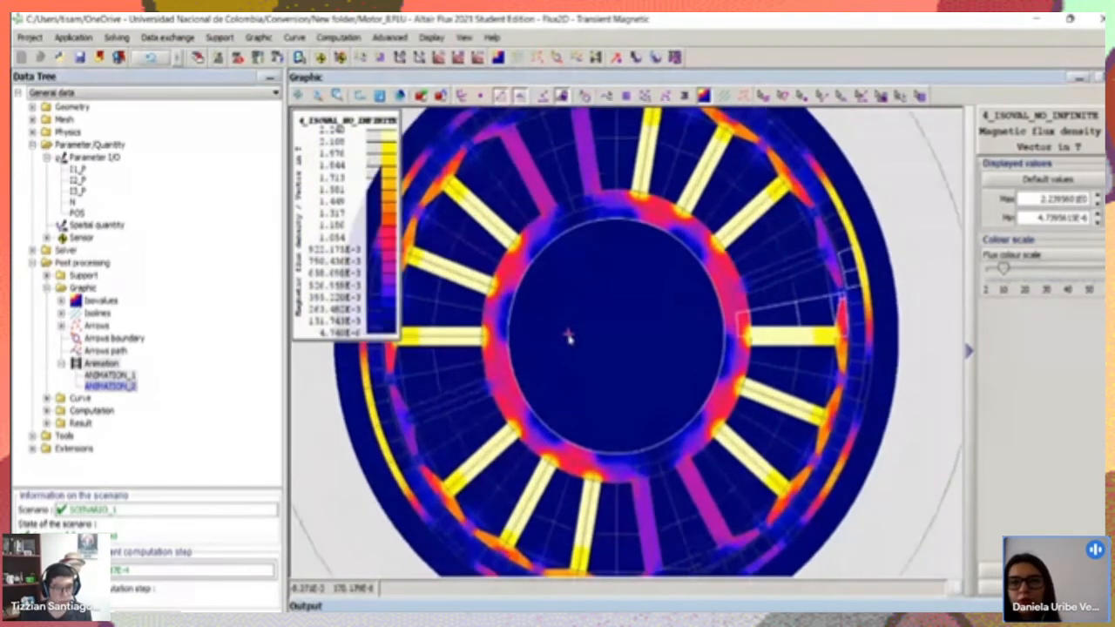
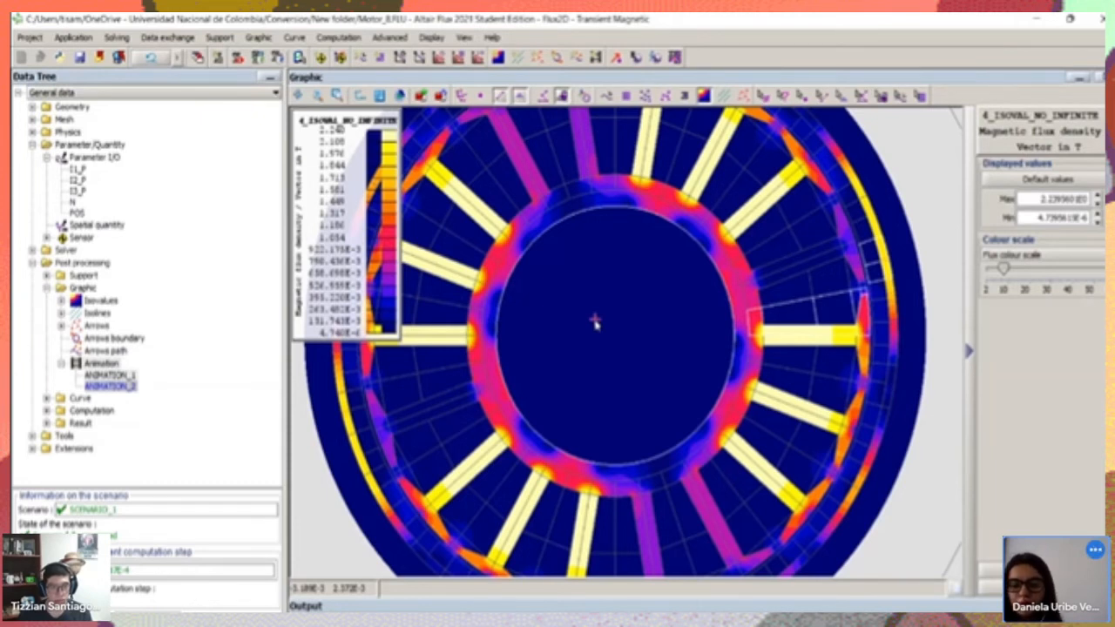
Review the materials defined in the project's physics data and look over the available support options
{"action": "left_click", "coordinate": [32, 144]}
{"action": "left_click", "coordinate": [32, 132]}
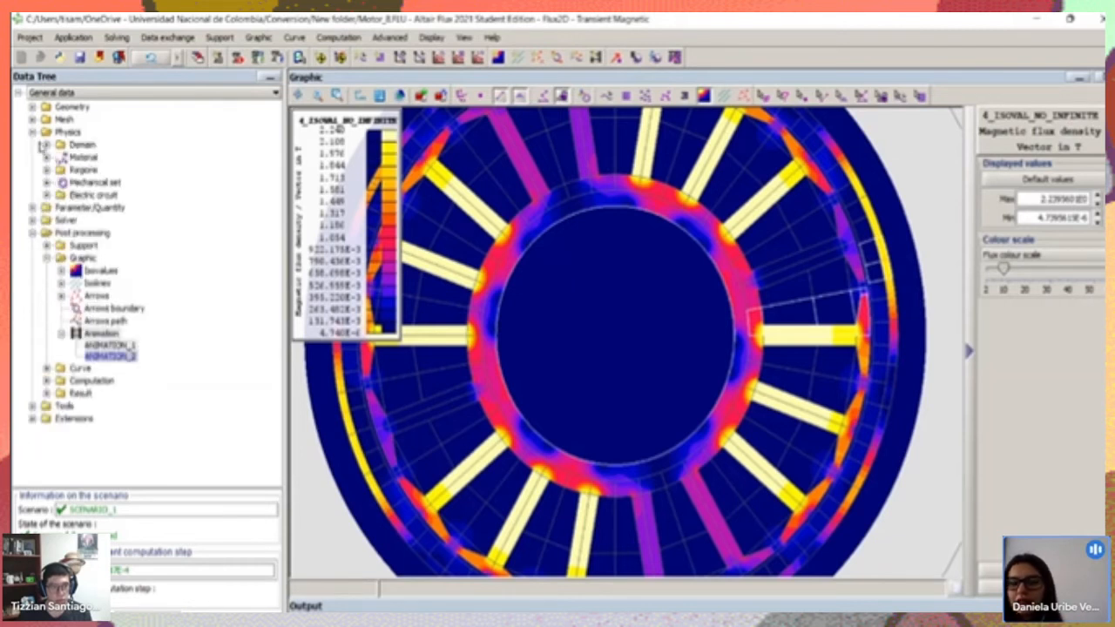
{"action": "left_click", "coordinate": [46, 157]}
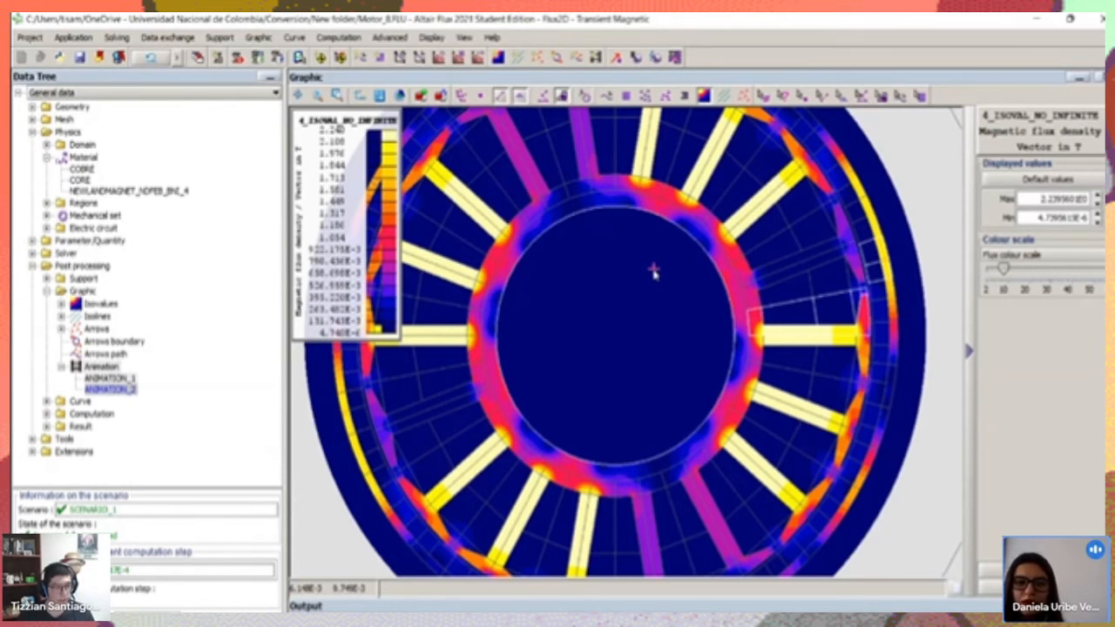
{"action": "left_click", "coordinate": [116, 38]}
{"action": "mouse_move", "coordinate": [214, 39]}
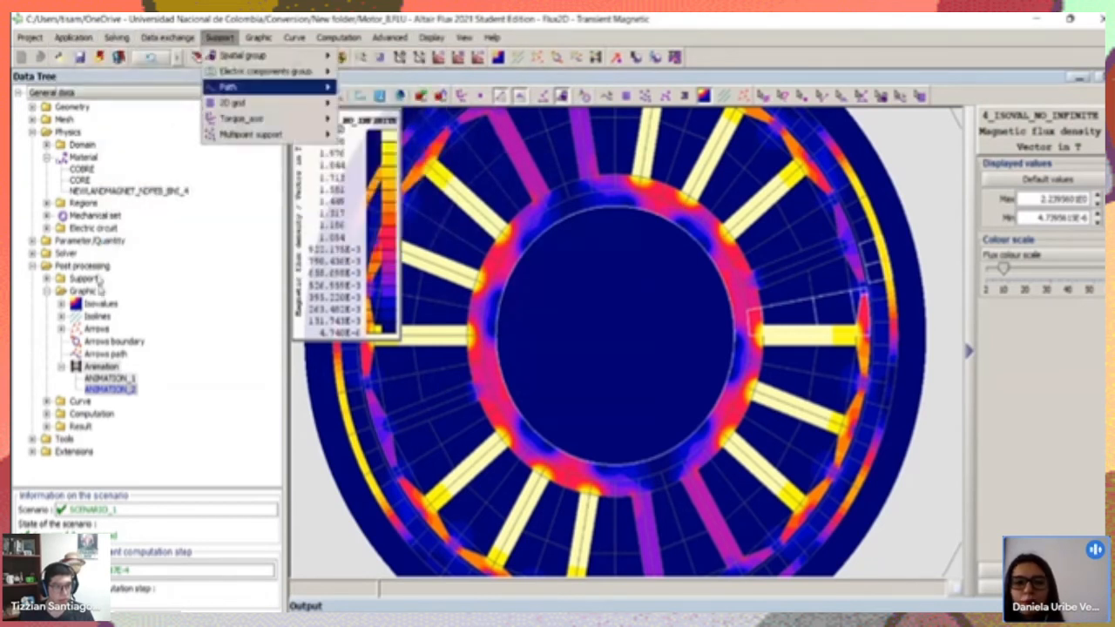
Delete all results of the solving scenario SCENARIO_1
{"action": "left_click", "coordinate": [32, 266]}
{"action": "left_click", "coordinate": [33, 252]}
{"action": "left_click", "coordinate": [47, 265]}
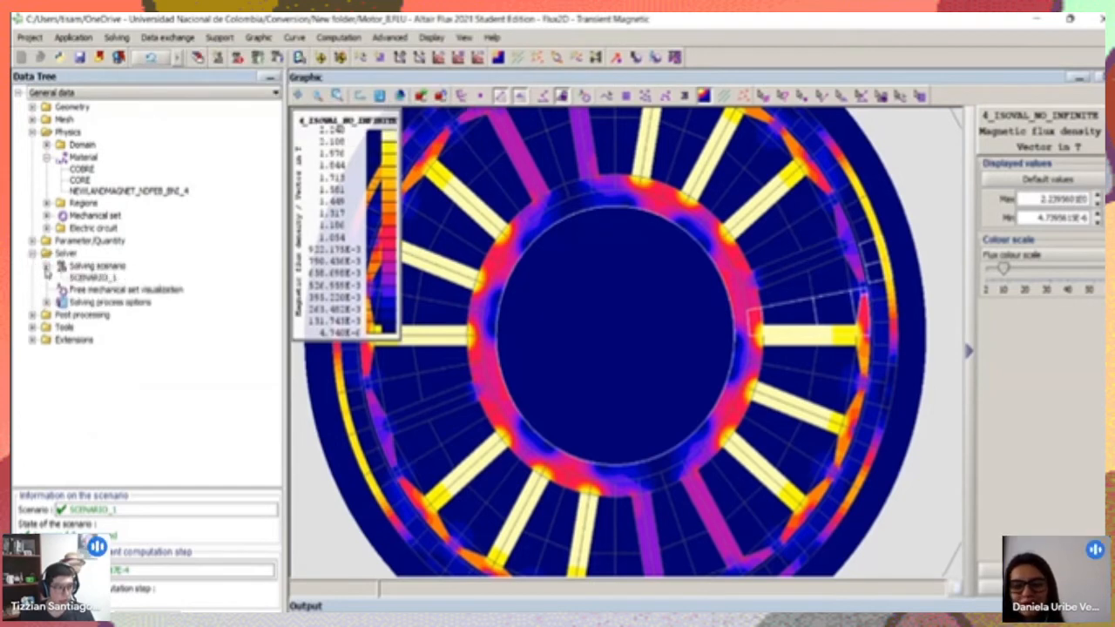
{"action": "right_click", "coordinate": [91, 277]}
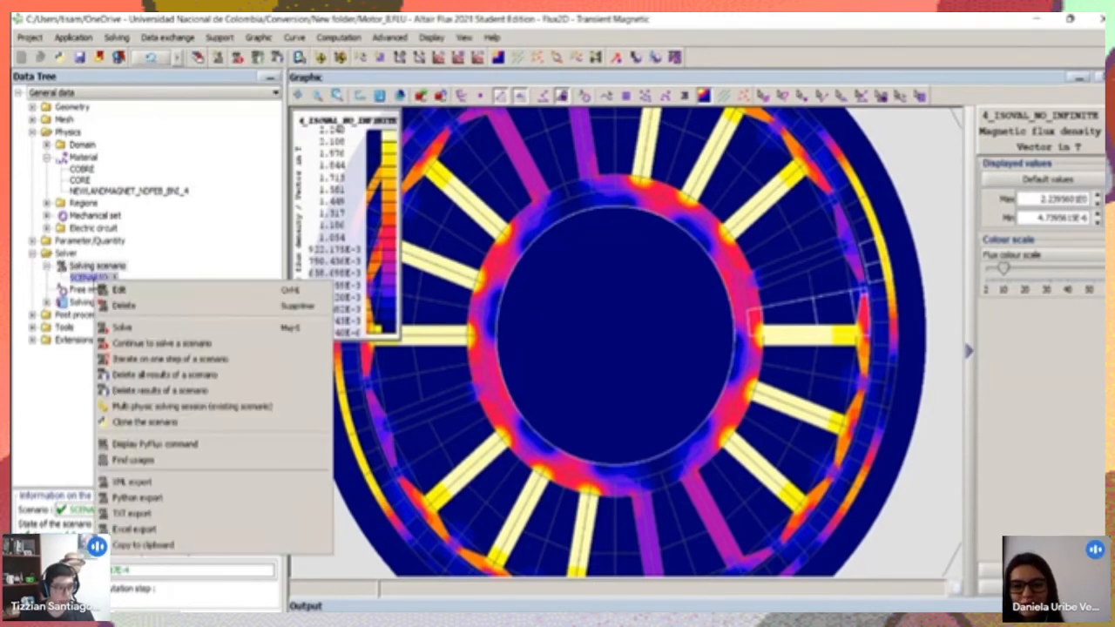
{"action": "left_click", "coordinate": [139, 376]}
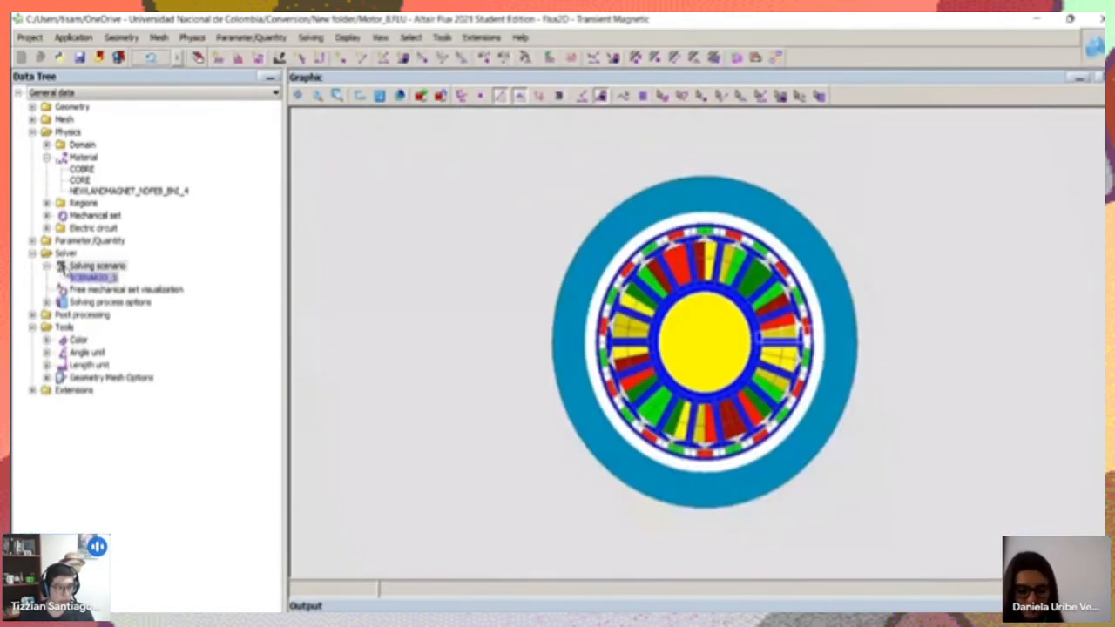
Open the circuit editor context for the motor project
{"action": "right_click", "coordinate": [98, 284]}
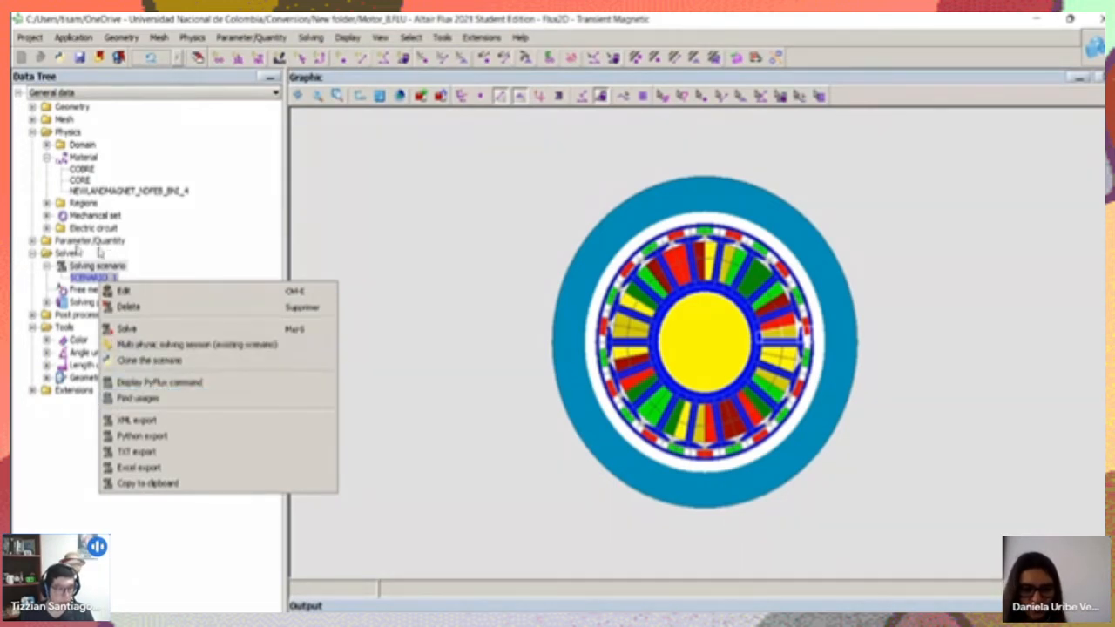
{"action": "left_click", "coordinate": [47, 505]}
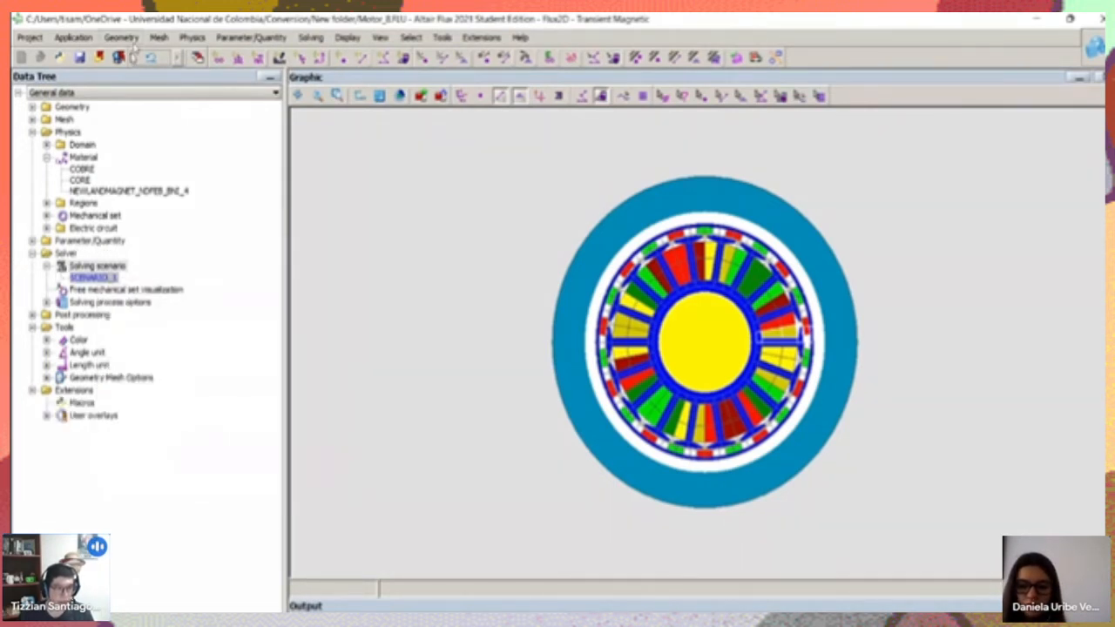
{"action": "left_click", "coordinate": [126, 38]}
{"action": "mouse_move", "coordinate": [59, 39]}
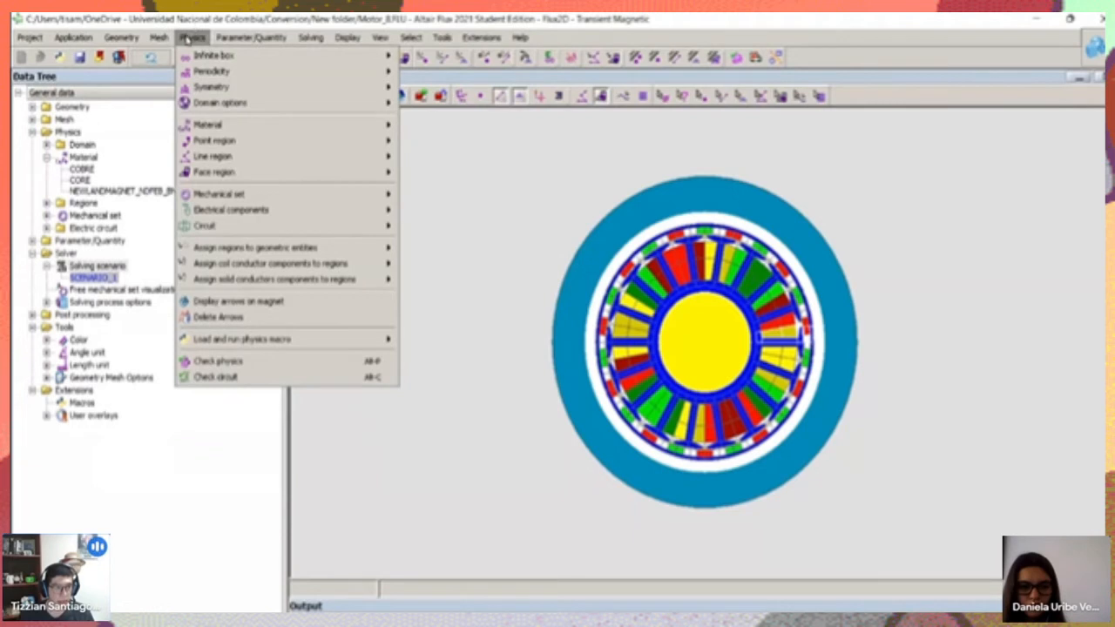
{"action": "mouse_move", "coordinate": [245, 232]}
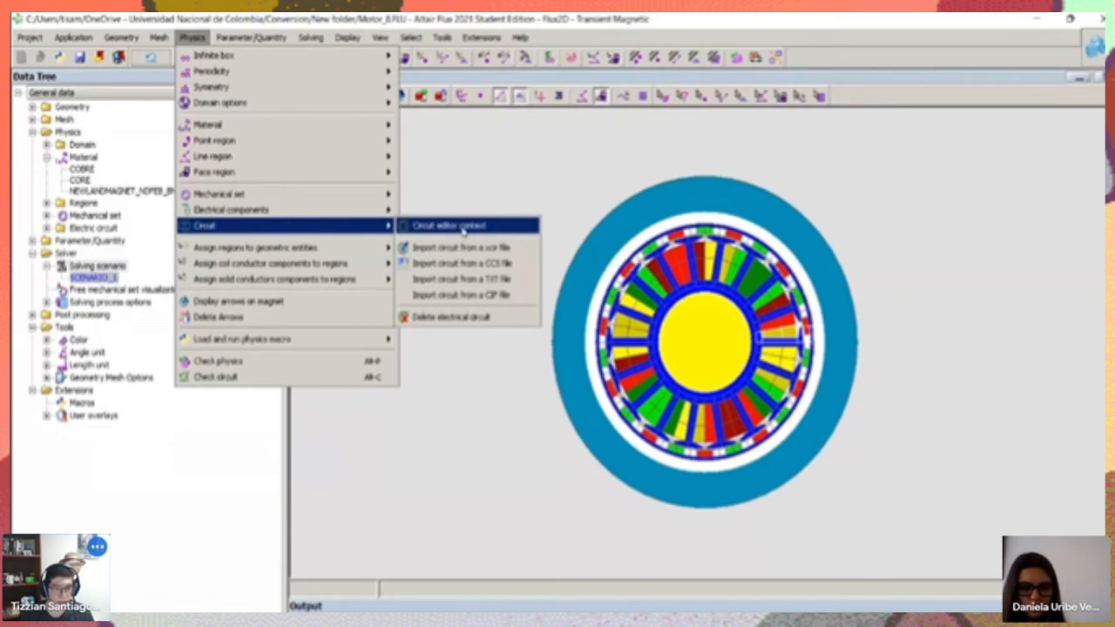
{"action": "left_click", "coordinate": [462, 228]}
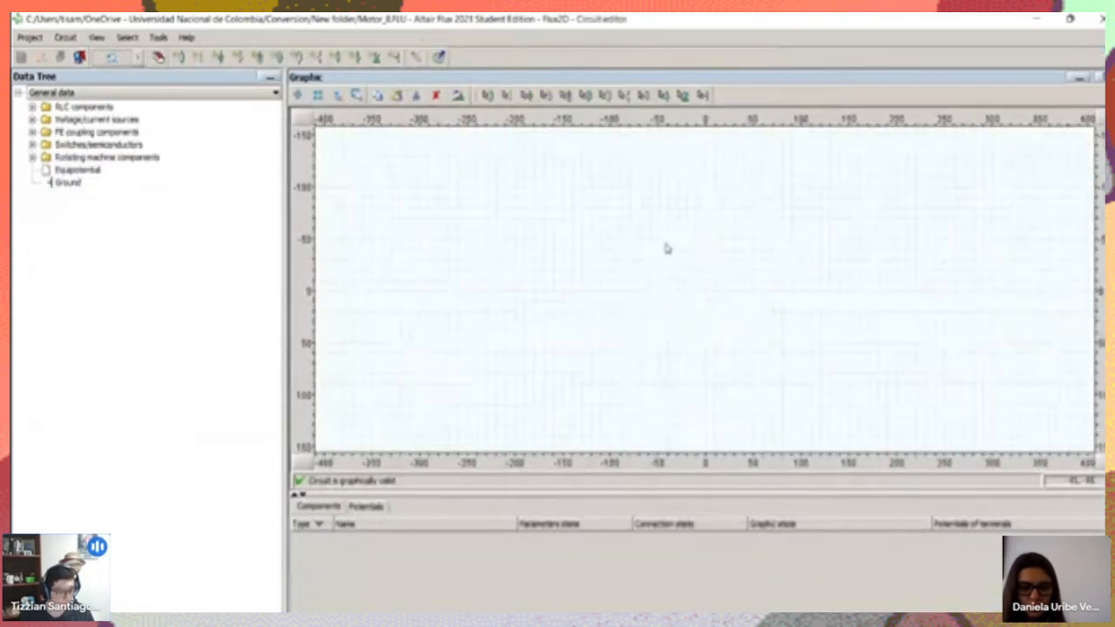
Look through the RLC components and the voltage/current sources available for building a circuit
{"action": "scroll", "coordinate": [665, 252], "scroll_direction": "down", "scroll_amount": 3}
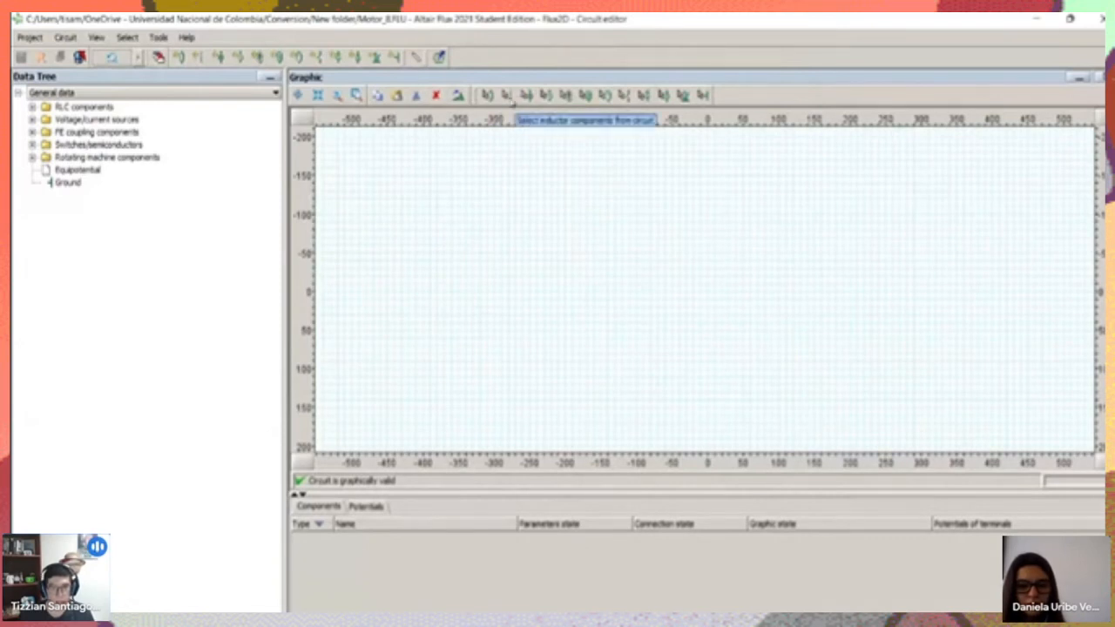
{"action": "left_click", "coordinate": [32, 106]}
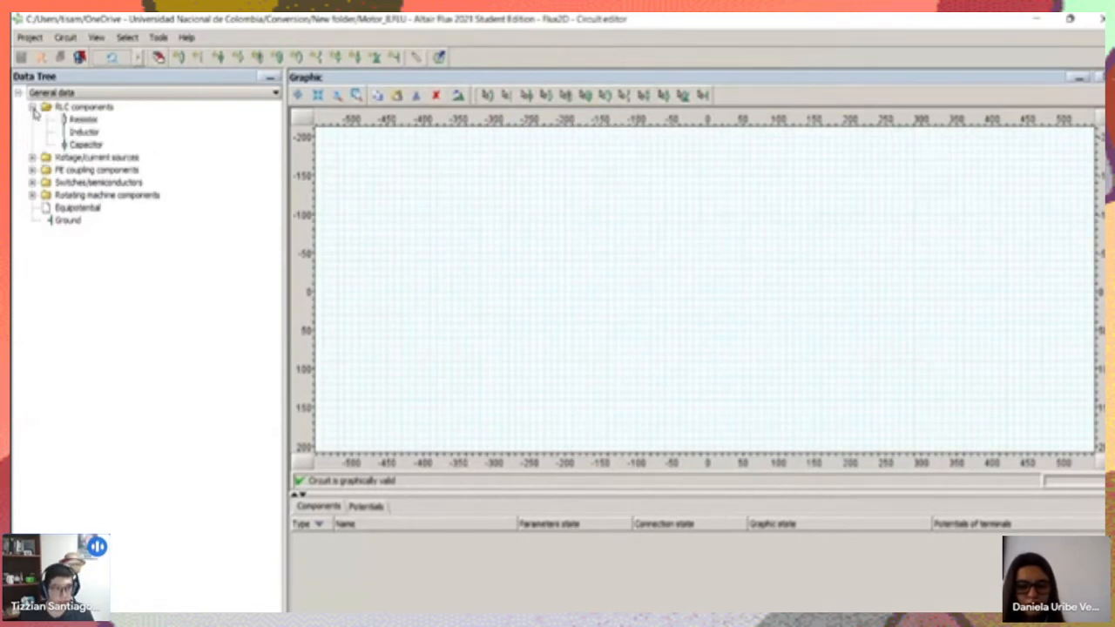
{"action": "left_click", "coordinate": [33, 157]}
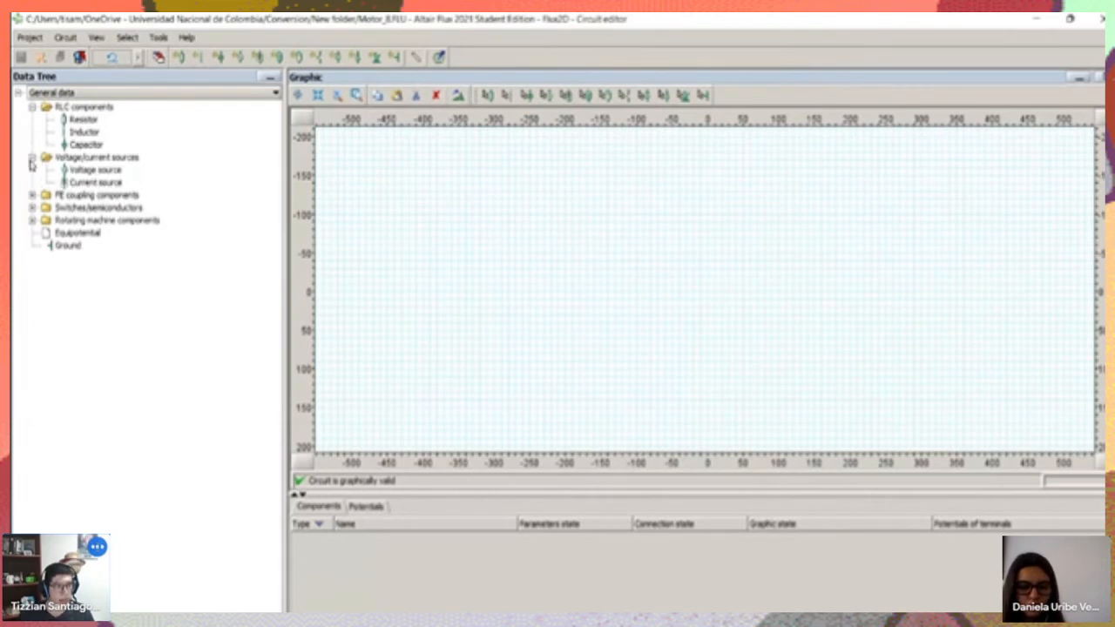
{"action": "left_click", "coordinate": [33, 157]}
{"action": "left_click", "coordinate": [33, 106]}
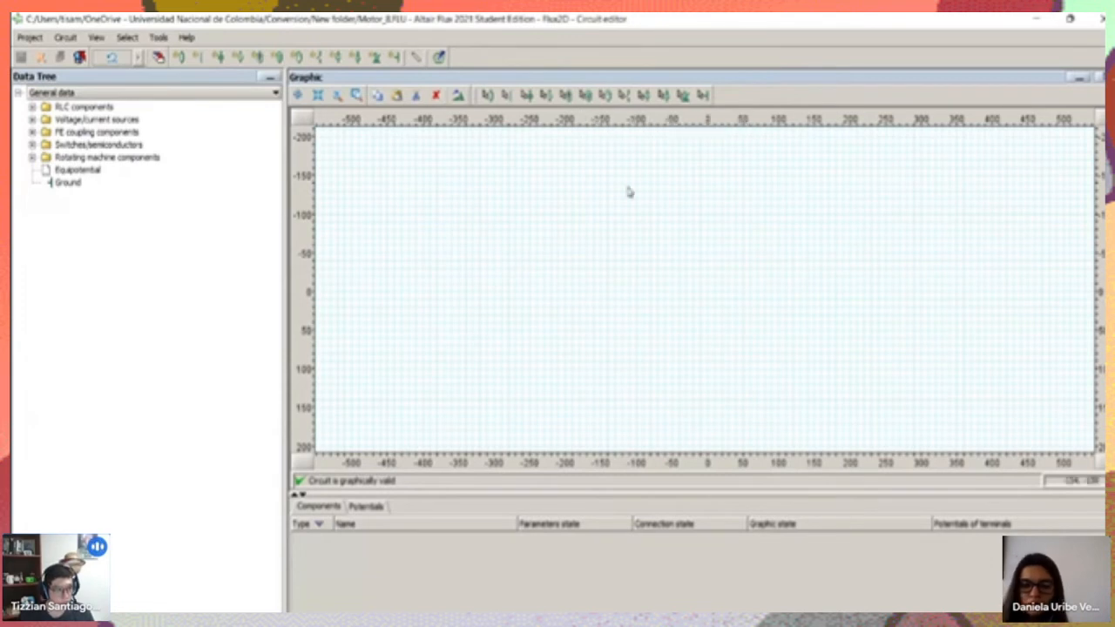
Check the voltage and current source types beside the empty circuit sheet, and return to the motor model
{"action": "scroll", "coordinate": [543, 291], "scroll_direction": "down", "scroll_amount": 2}
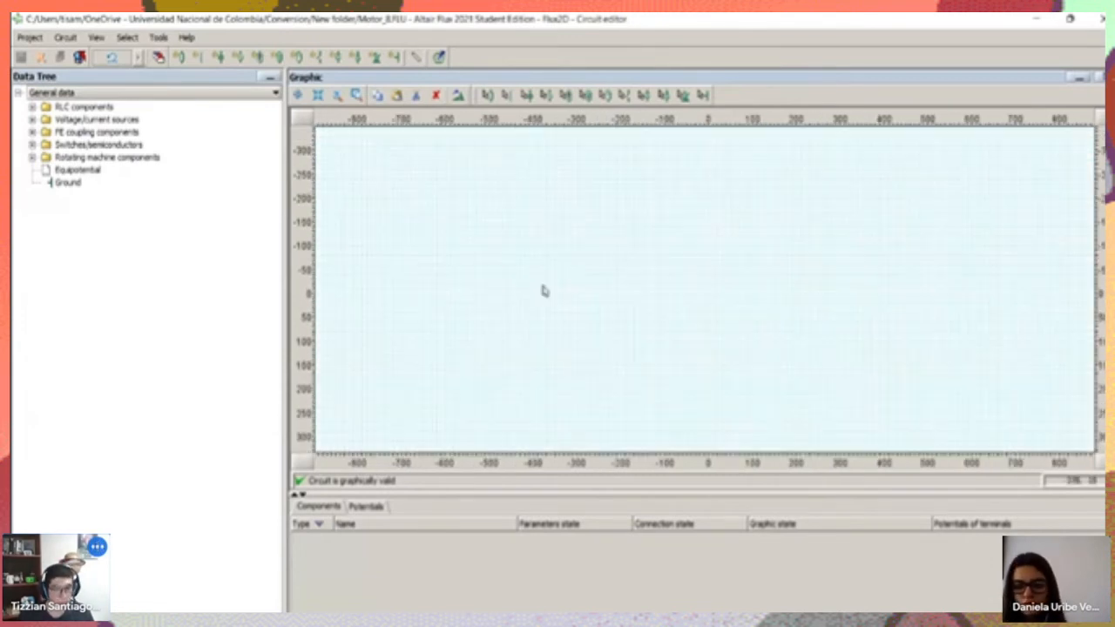
{"action": "scroll", "coordinate": [543, 290], "scroll_direction": "up", "scroll_amount": 1}
{"action": "scroll", "coordinate": [544, 291], "scroll_direction": "down", "scroll_amount": 3}
{"action": "scroll", "coordinate": [544, 291], "scroll_direction": "up", "scroll_amount": 4}
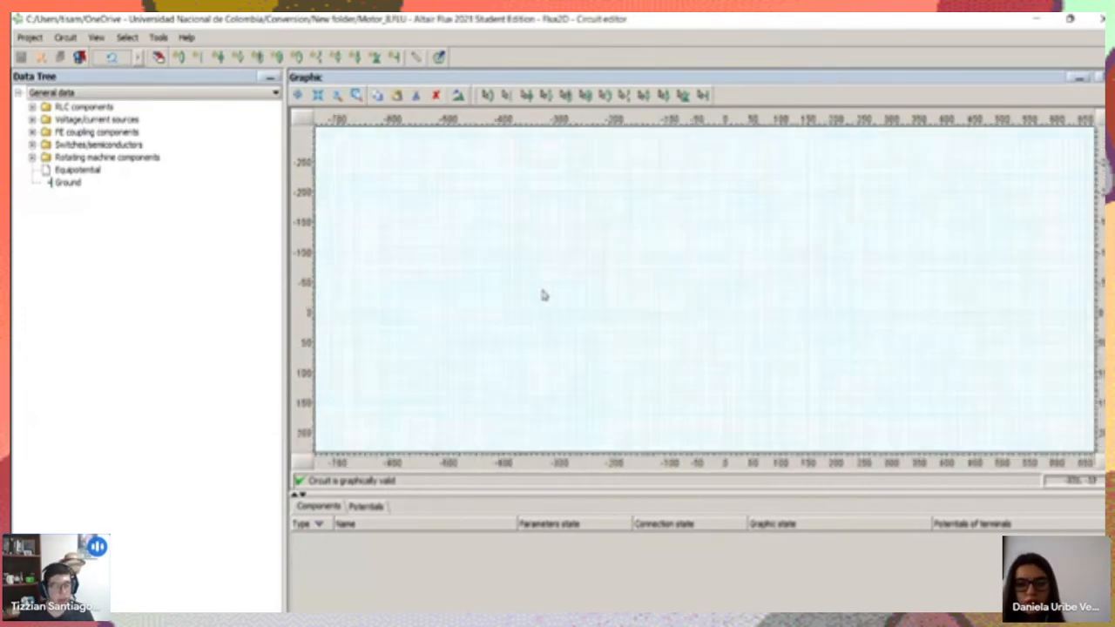
{"action": "left_click", "coordinate": [32, 120]}
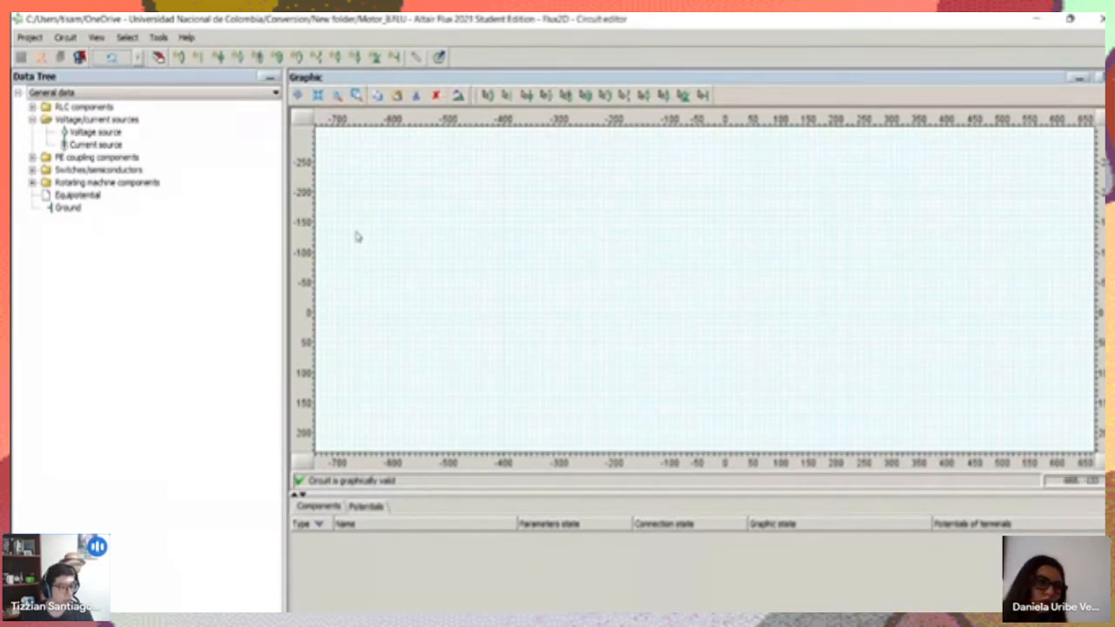
{"action": "scroll", "coordinate": [574, 192], "scroll_direction": "up", "scroll_amount": 5}
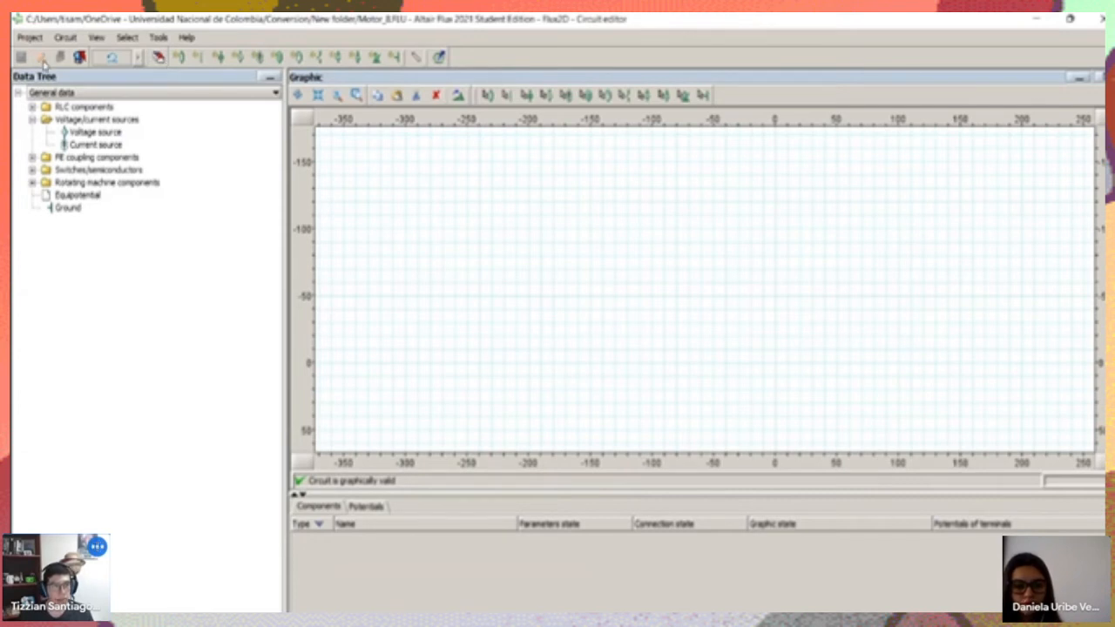
{"action": "left_click", "coordinate": [41, 57]}
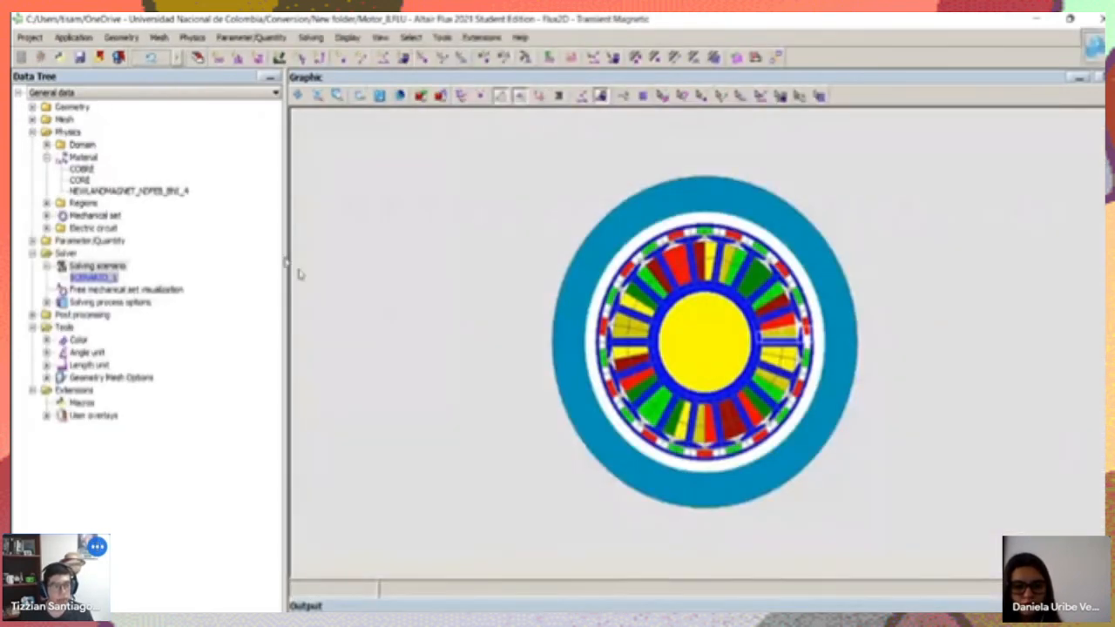
Review the CAD file formats from which geometry can be imported into the project
{"action": "scroll", "coordinate": [856, 197], "scroll_direction": "up", "scroll_amount": 3}
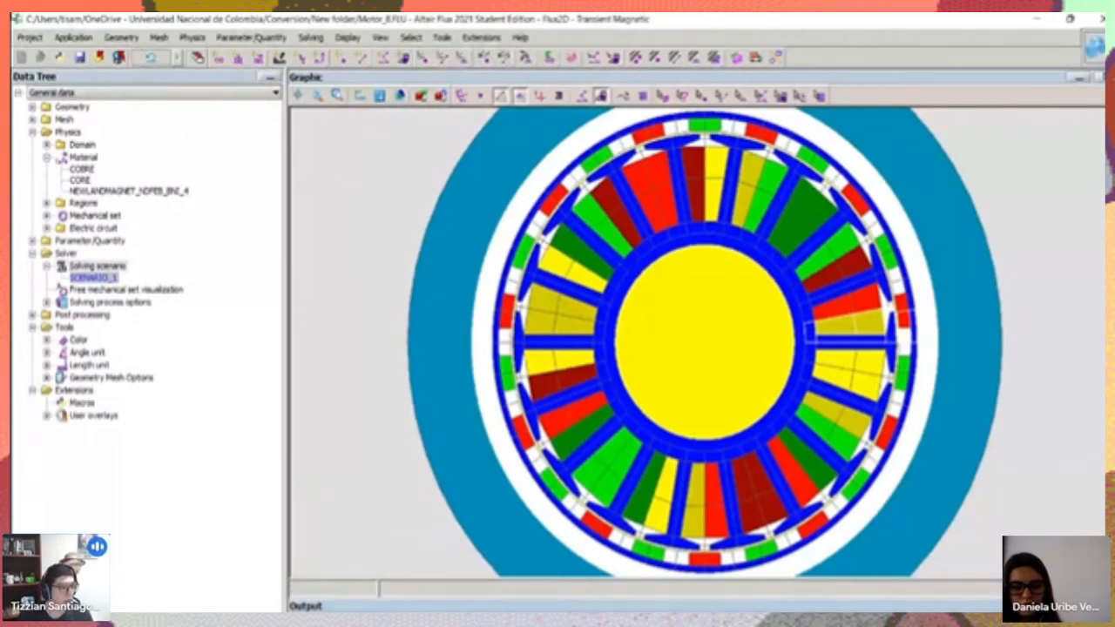
{"action": "left_click", "coordinate": [29, 37]}
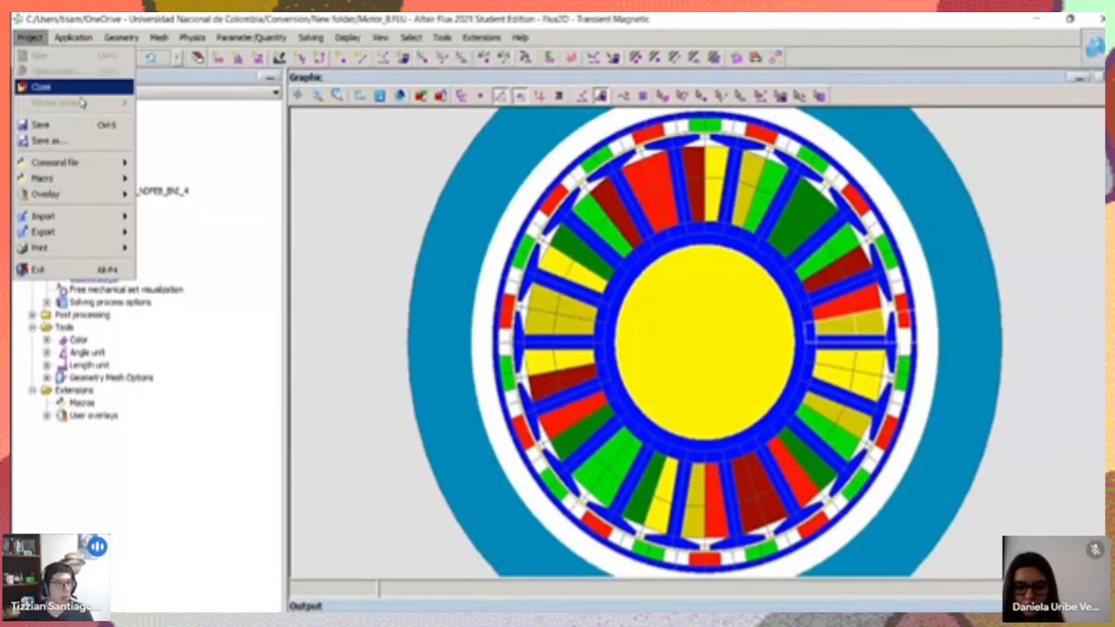
{"action": "mouse_move", "coordinate": [61, 216]}
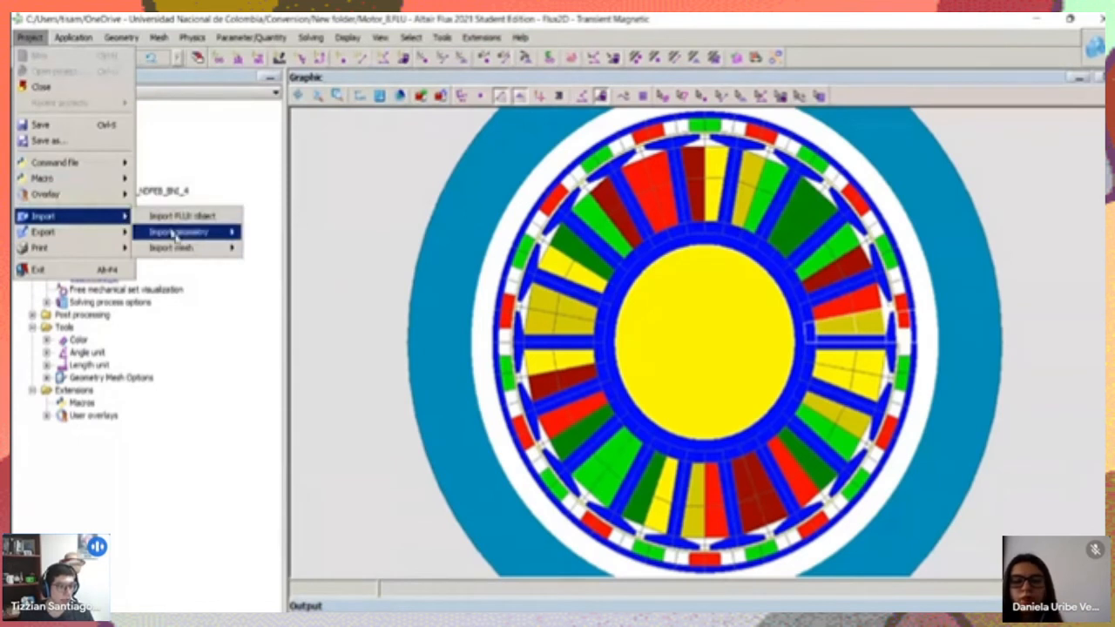
{"action": "mouse_move", "coordinate": [180, 240]}
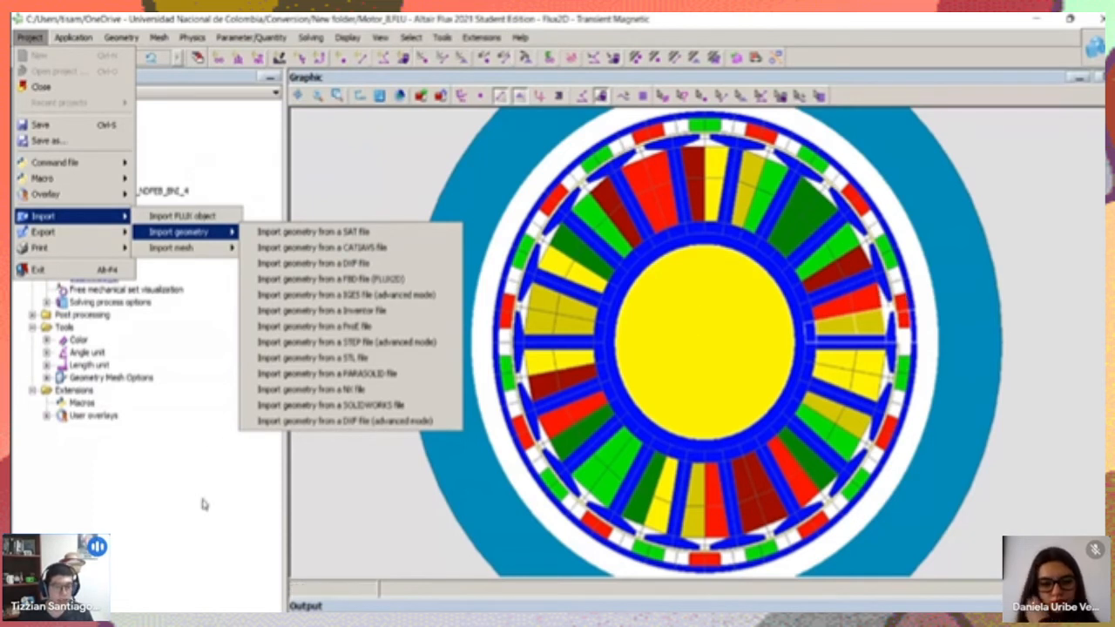
{"action": "right_click", "coordinate": [206, 516]}
{"action": "left_click", "coordinate": [81, 490]}
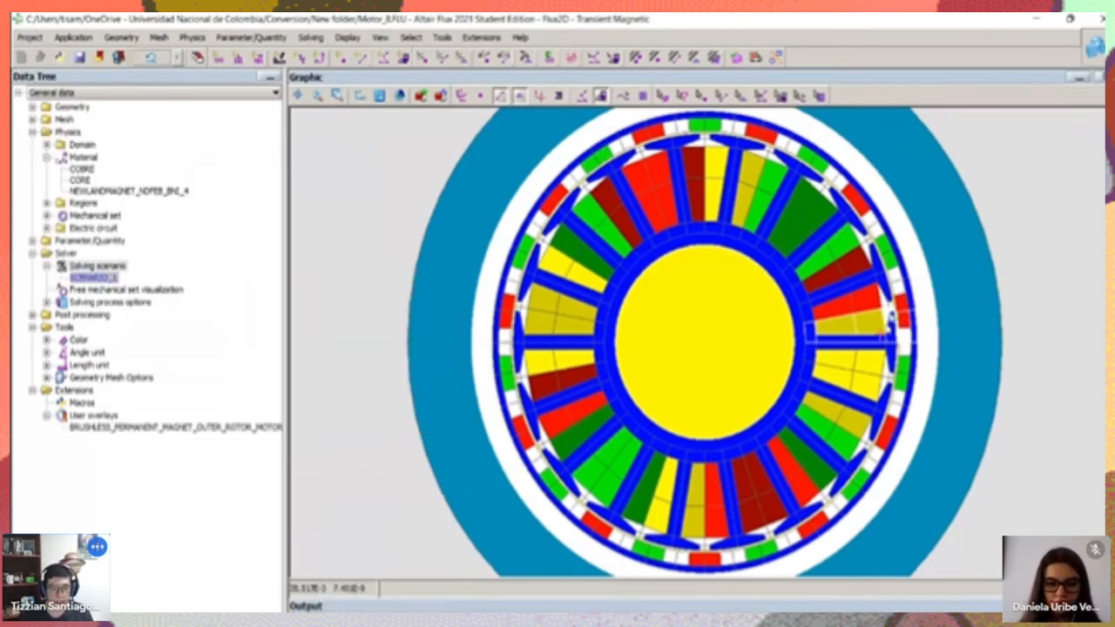
Review the options for loading, unloading and running certified or user overlays
{"action": "left_click", "coordinate": [482, 37]}
{"action": "mouse_move", "coordinate": [491, 71]}
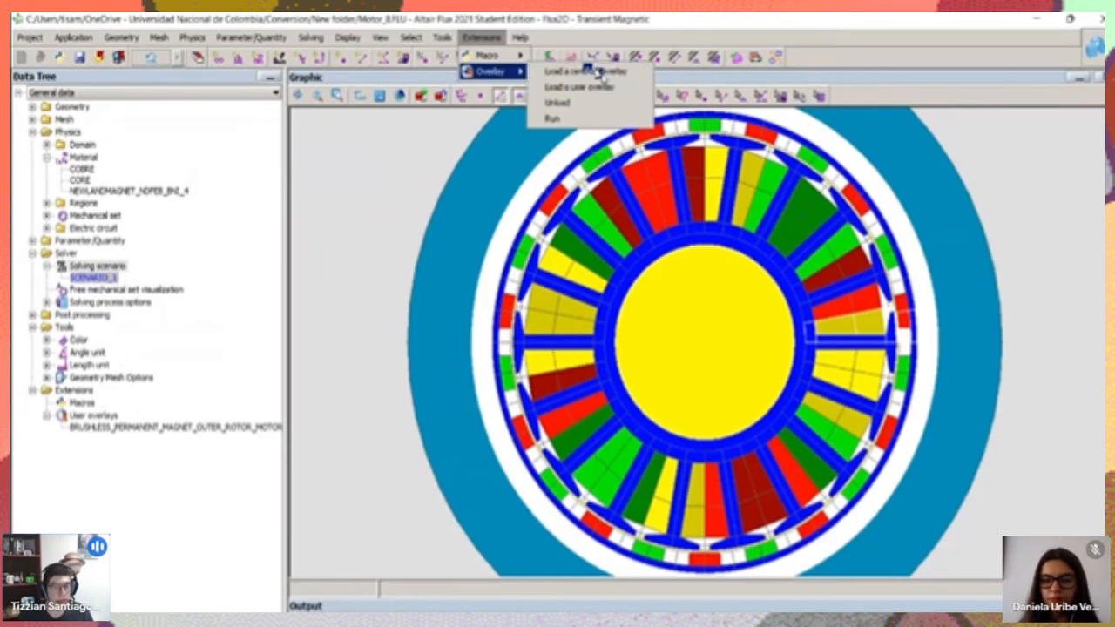
{"action": "left_click", "coordinate": [182, 503]}
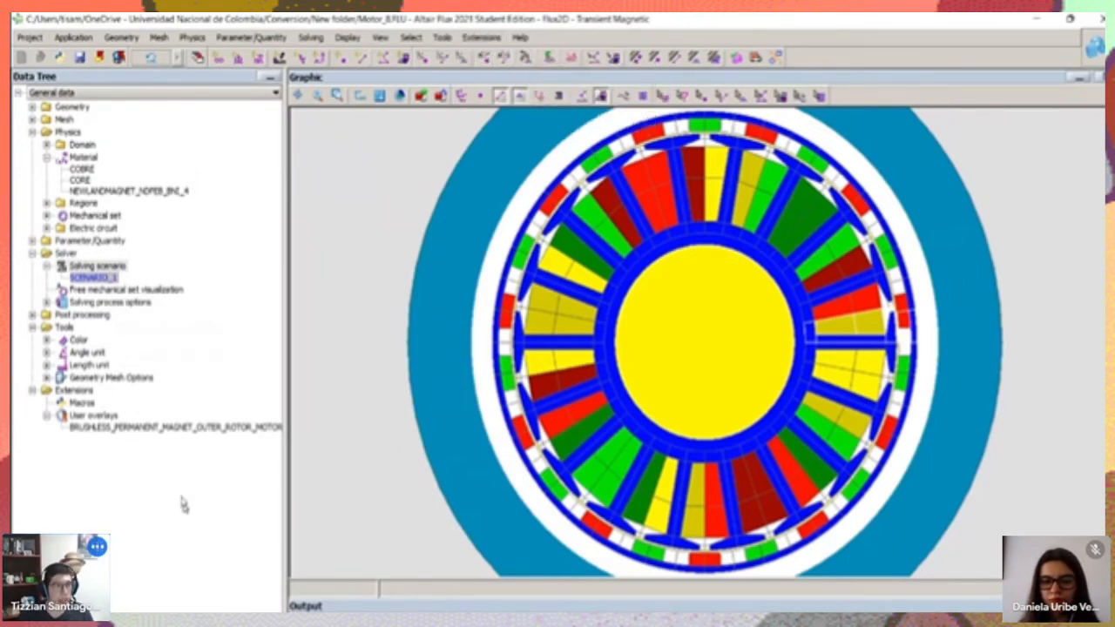
Open the Sketcher 2D context, inspect the points and lines of the motor's slots and teeth, and exit the sketcher
{"action": "left_click", "coordinate": [158, 38]}
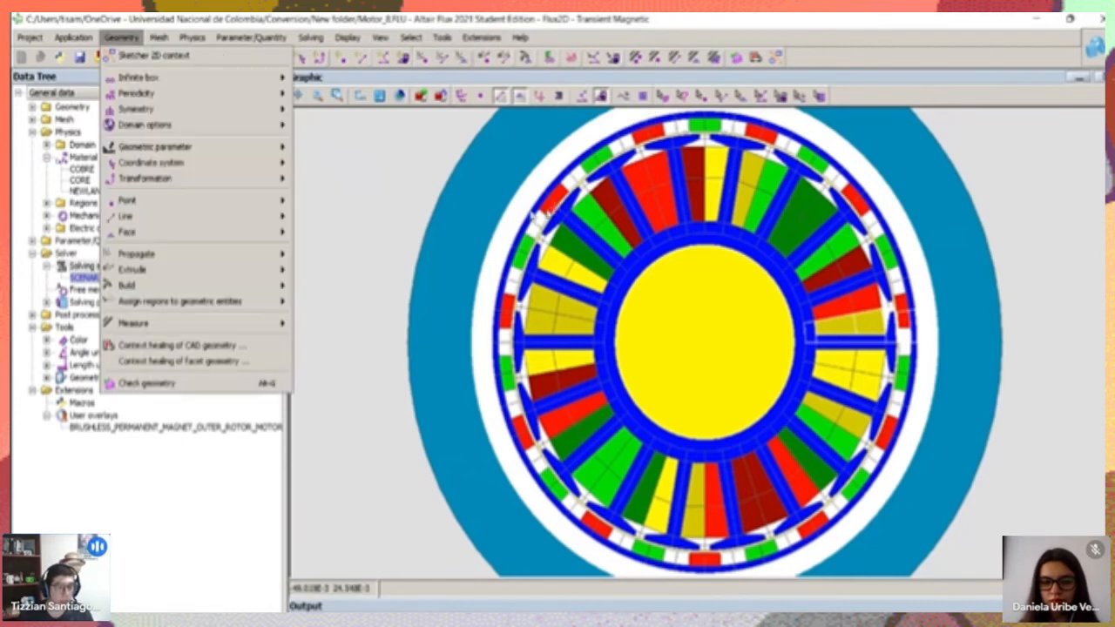
{"action": "left_click", "coordinate": [121, 38]}
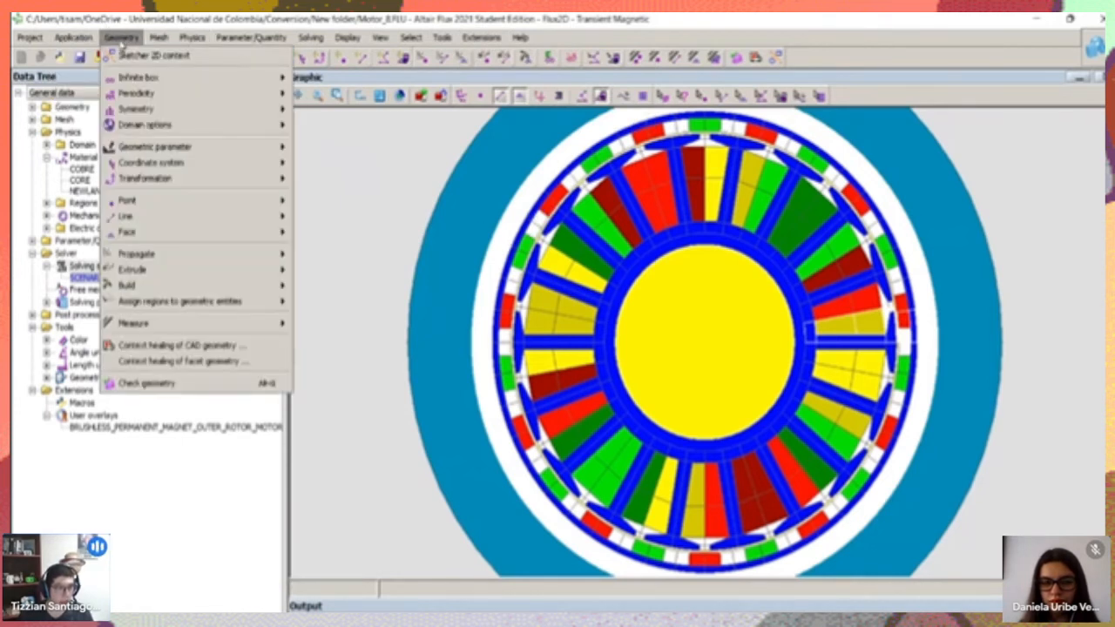
{"action": "left_click", "coordinate": [140, 56]}
{"action": "left_click", "coordinate": [509, 360]}
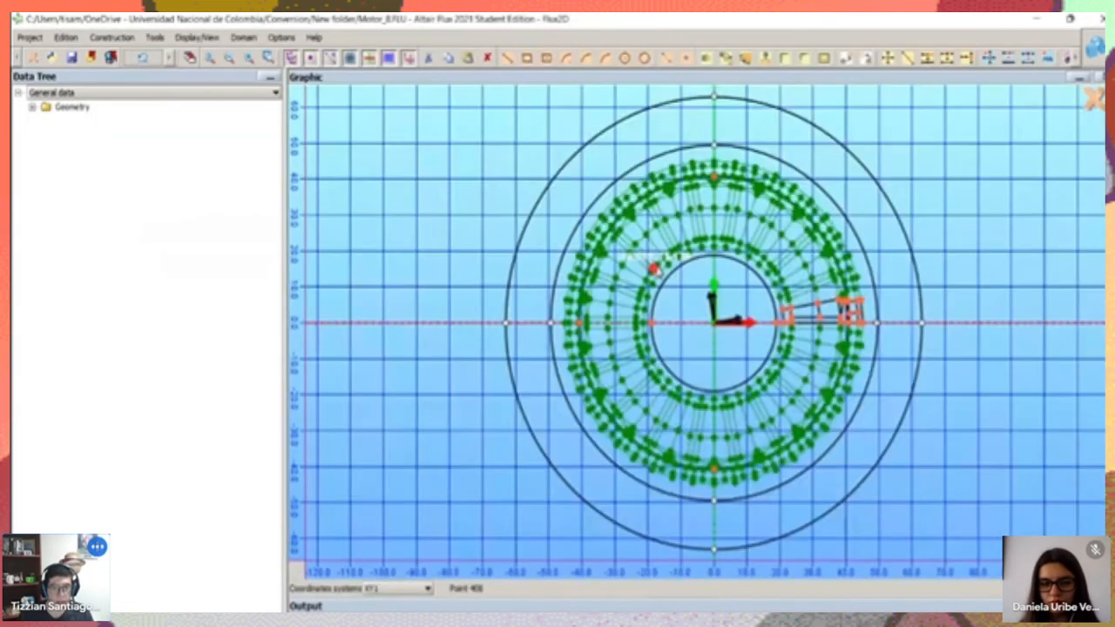
{"action": "scroll", "coordinate": [653, 268], "scroll_direction": "up", "scroll_amount": 5}
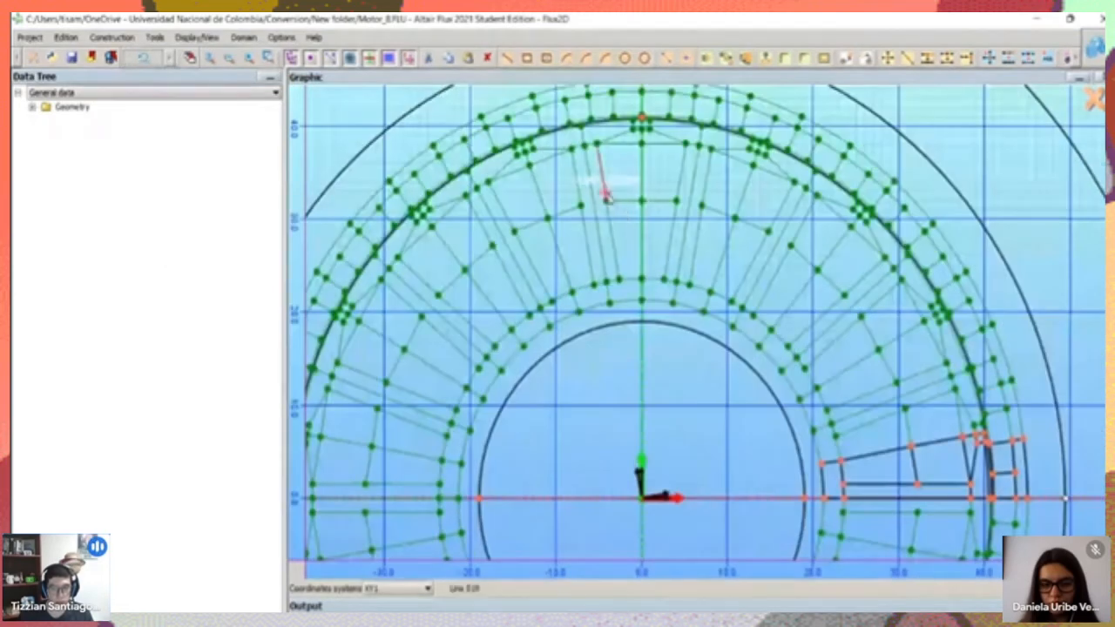
{"action": "scroll", "coordinate": [634, 234], "scroll_direction": "down", "scroll_amount": 2}
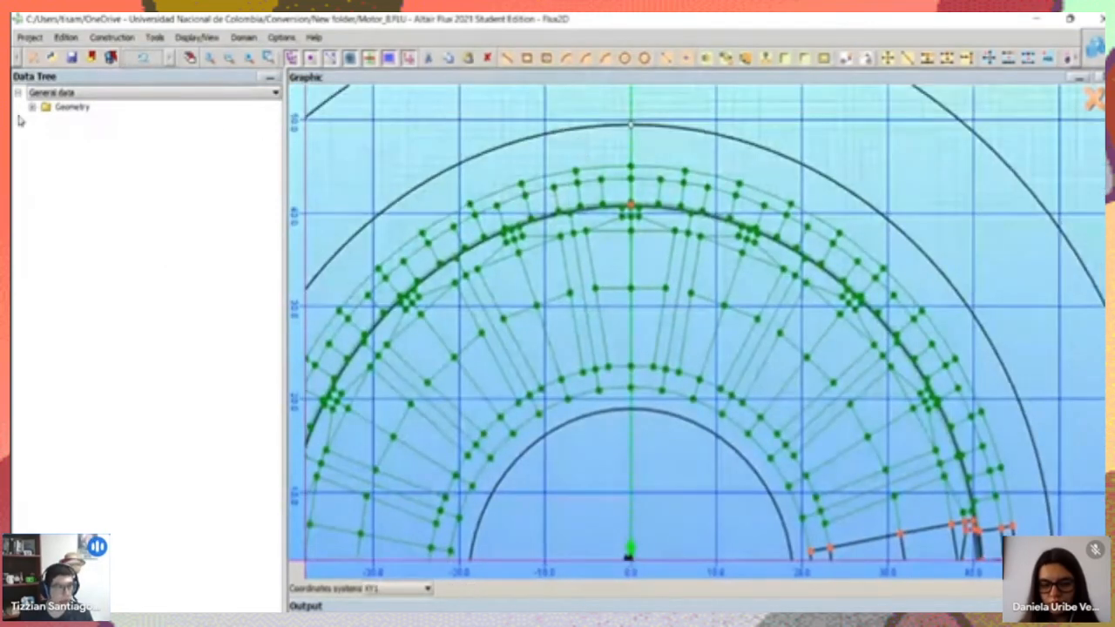
{"action": "left_click", "coordinate": [35, 59]}
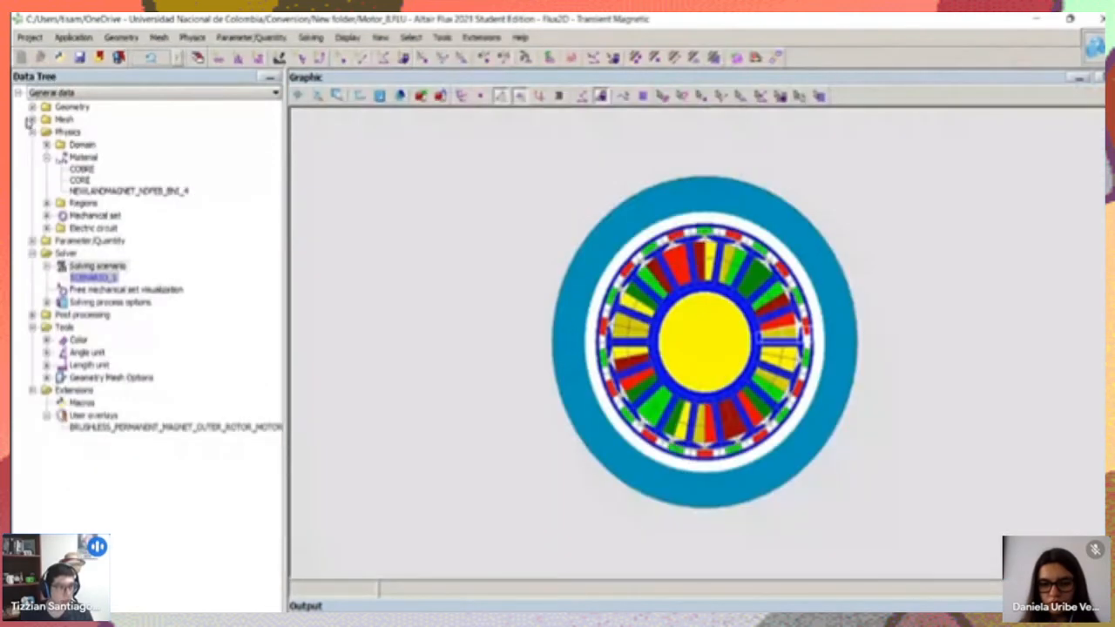
Expand the geometric entities in the data tree and examine the motor model's points, faces and lines
{"action": "left_click", "coordinate": [32, 107]}
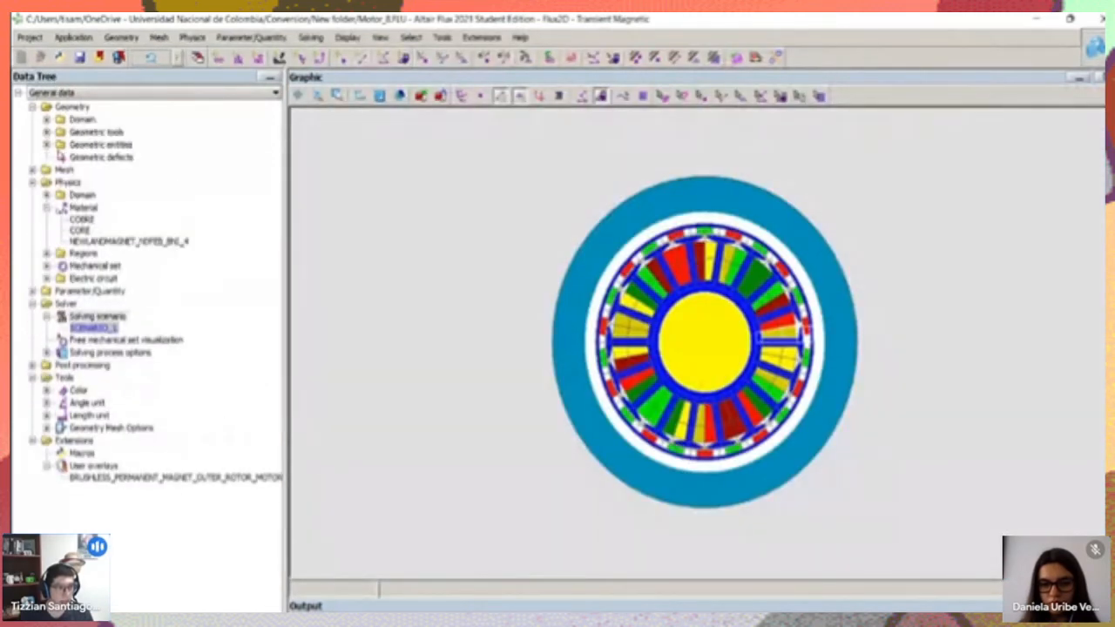
{"action": "left_click", "coordinate": [46, 145]}
{"action": "left_click", "coordinate": [92, 157]}
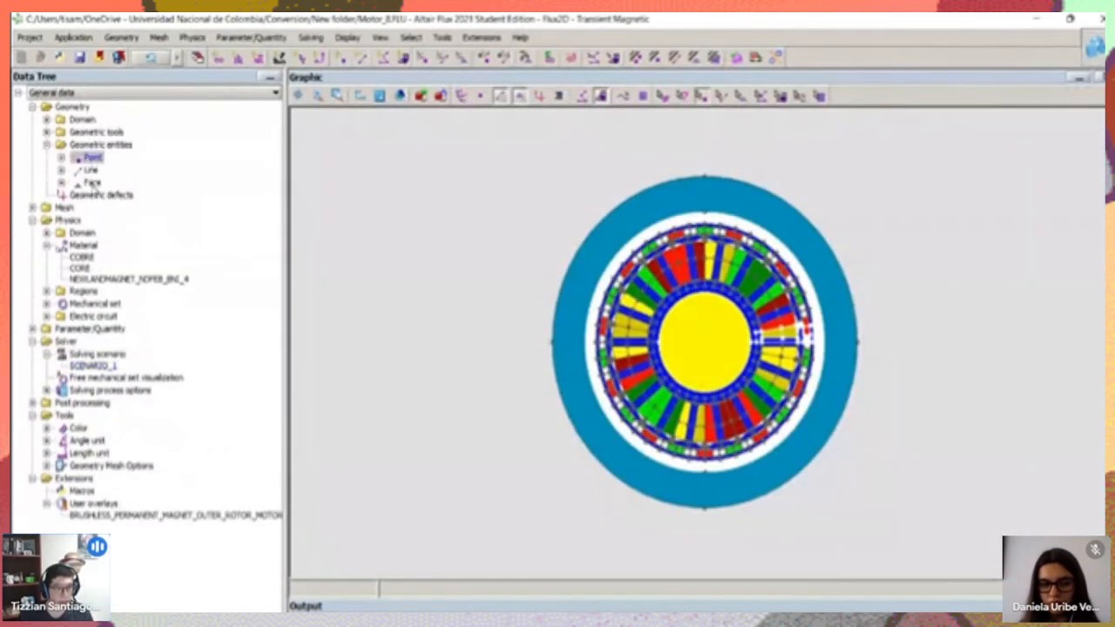
{"action": "left_click", "coordinate": [92, 182]}
{"action": "left_click", "coordinate": [90, 170]}
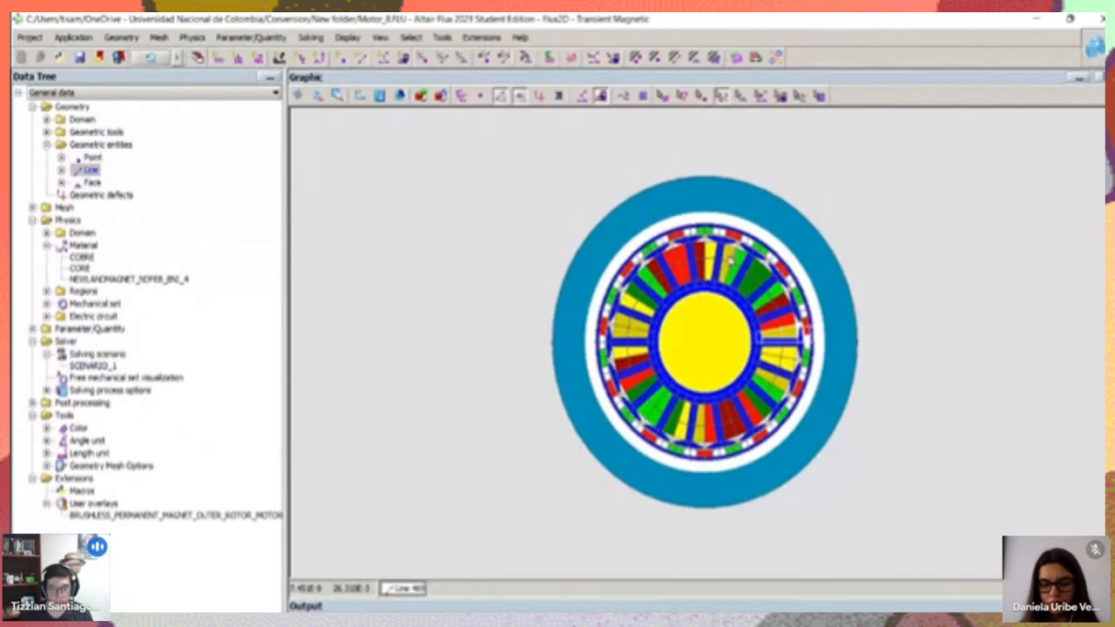
{"action": "scroll", "coordinate": [663, 286], "scroll_direction": "up", "scroll_amount": 4}
{"action": "left_click_drag", "start_coordinate": [665, 287], "coordinate": [619, 431]}
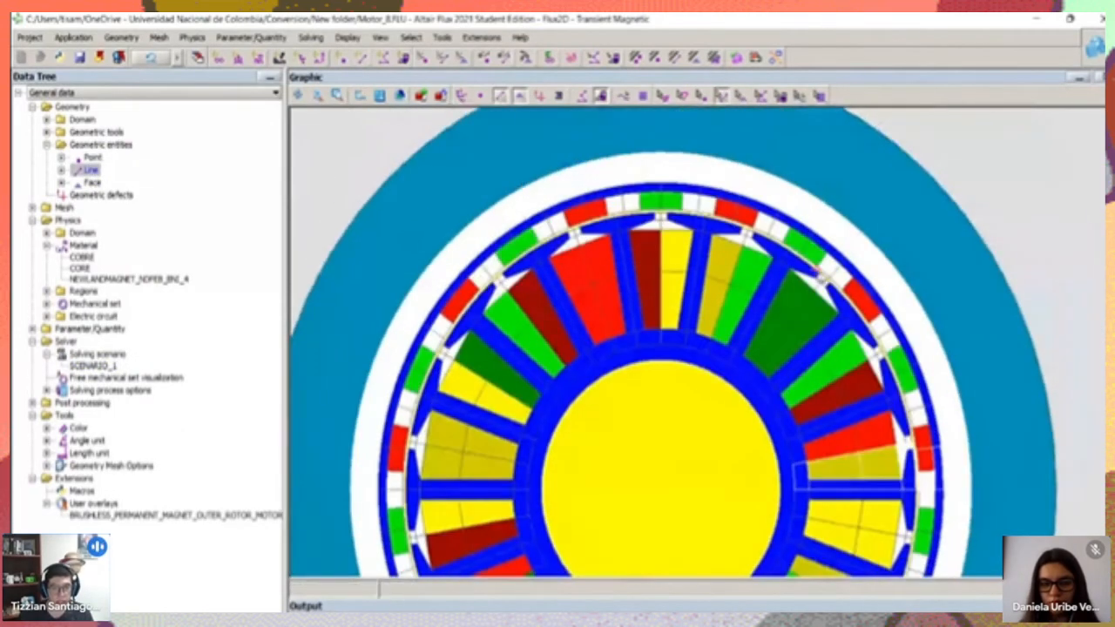
{"action": "left_click_drag", "start_coordinate": [624, 391], "coordinate": [697, 268]}
{"action": "scroll", "coordinate": [698, 268], "scroll_direction": "down", "scroll_amount": 3}
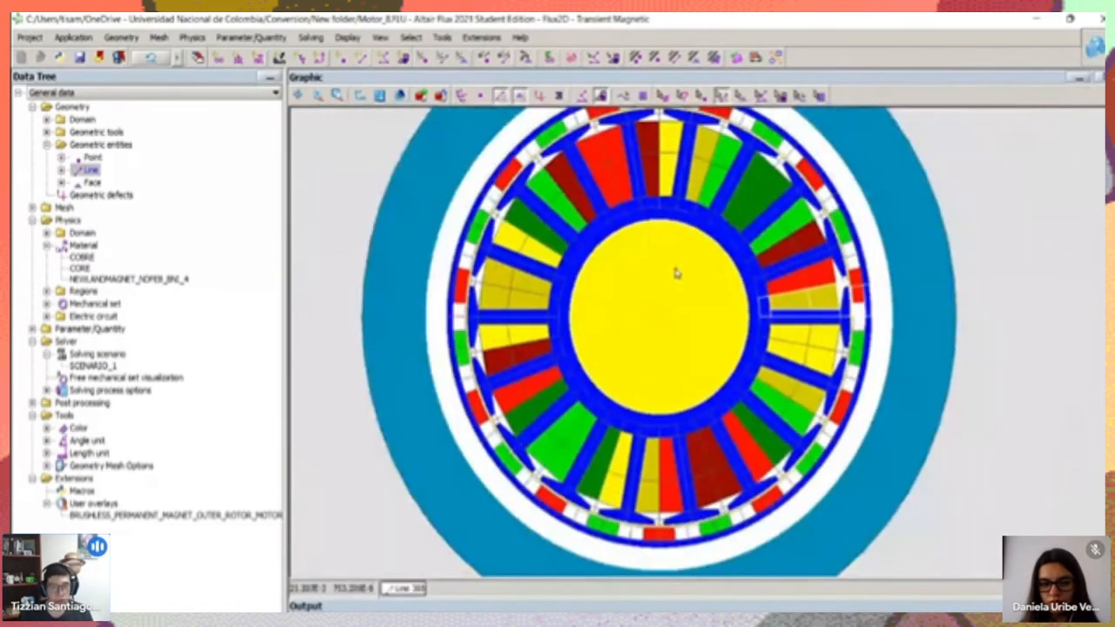
{"action": "scroll", "coordinate": [662, 393], "scroll_direction": "up", "scroll_amount": 2}
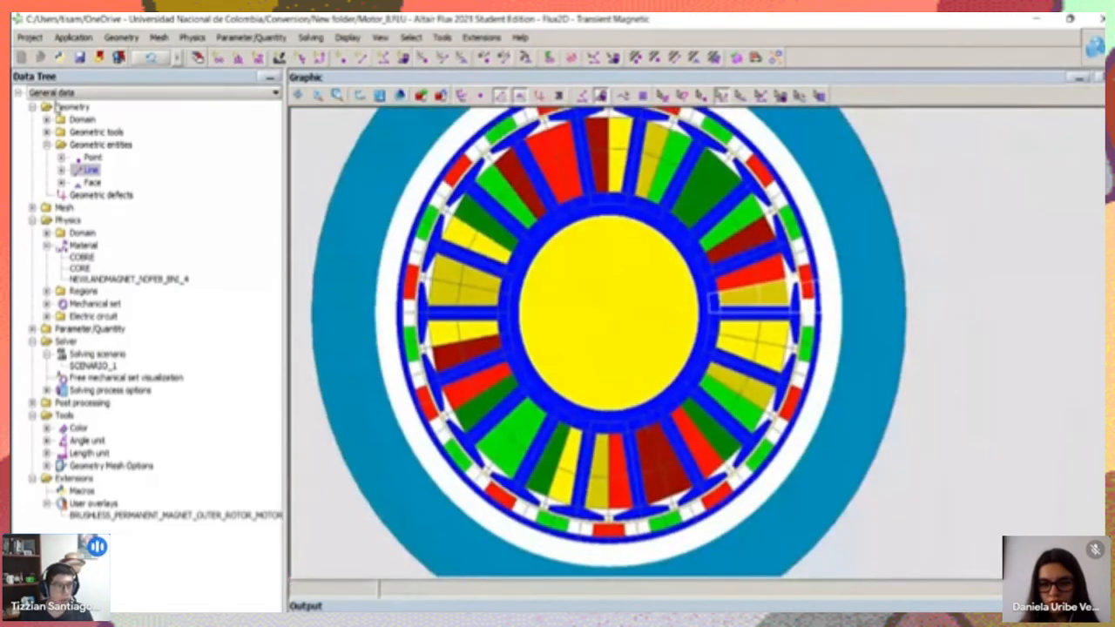
Try to load the certified overlay Brushless_Permanent_Magnet_Motors_V11.1.PFO into the project
{"action": "left_click", "coordinate": [481, 39]}
{"action": "mouse_move", "coordinate": [493, 81]}
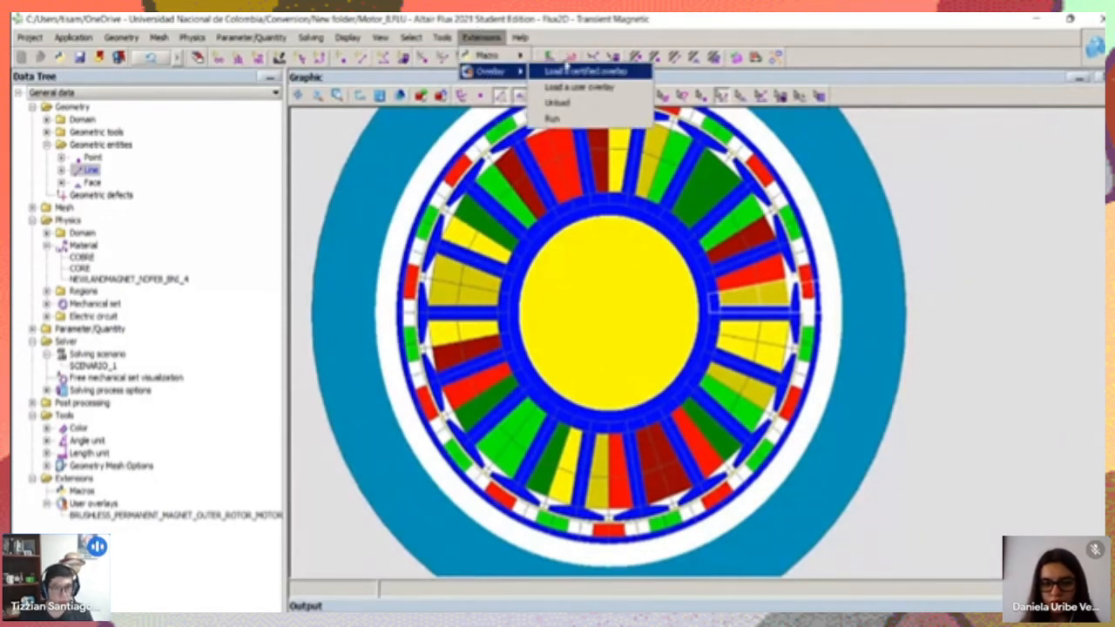
{"action": "left_click", "coordinate": [618, 74]}
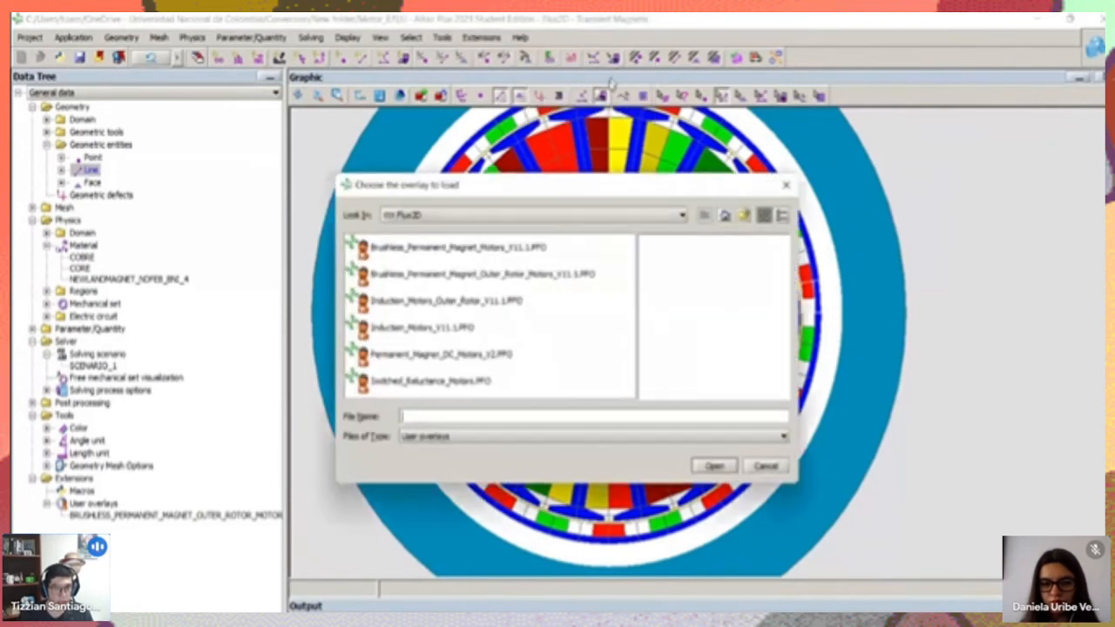
{"action": "left_click", "coordinate": [513, 250]}
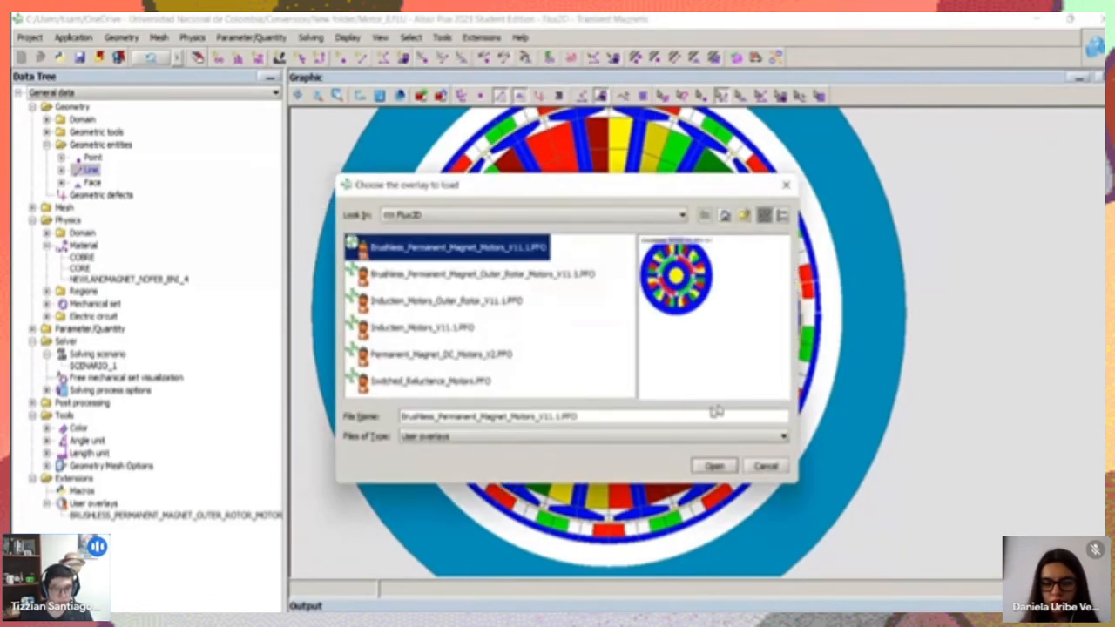
{"action": "left_click", "coordinate": [714, 467]}
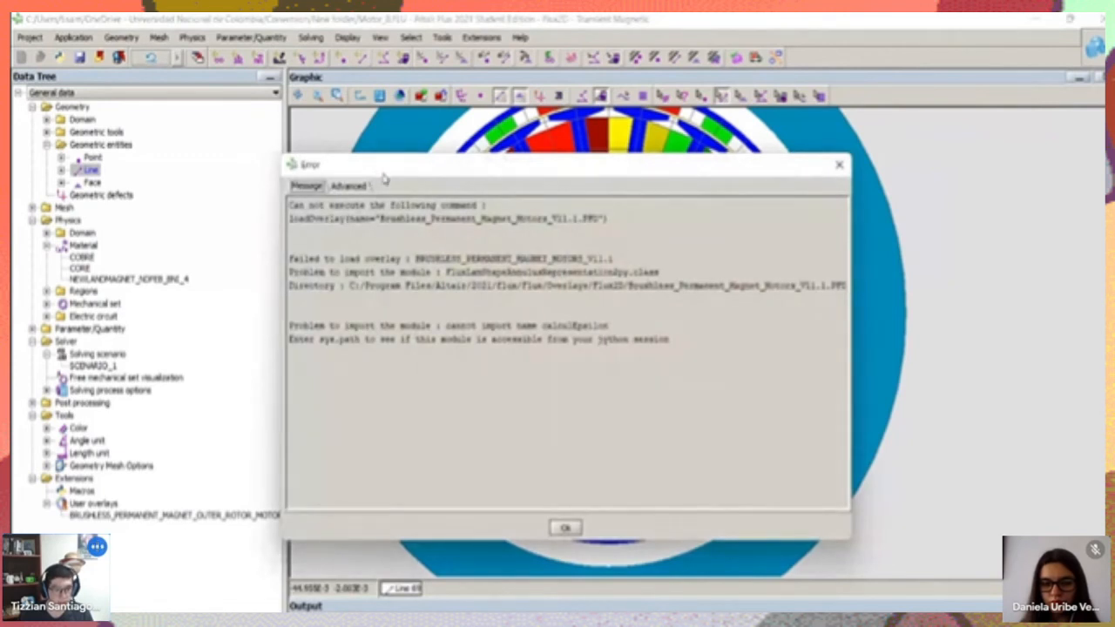
{"action": "left_click", "coordinate": [566, 529]}
Try to run the loaded brushless permanent magnet outer rotor motor overlay
{"action": "left_click", "coordinate": [480, 37]}
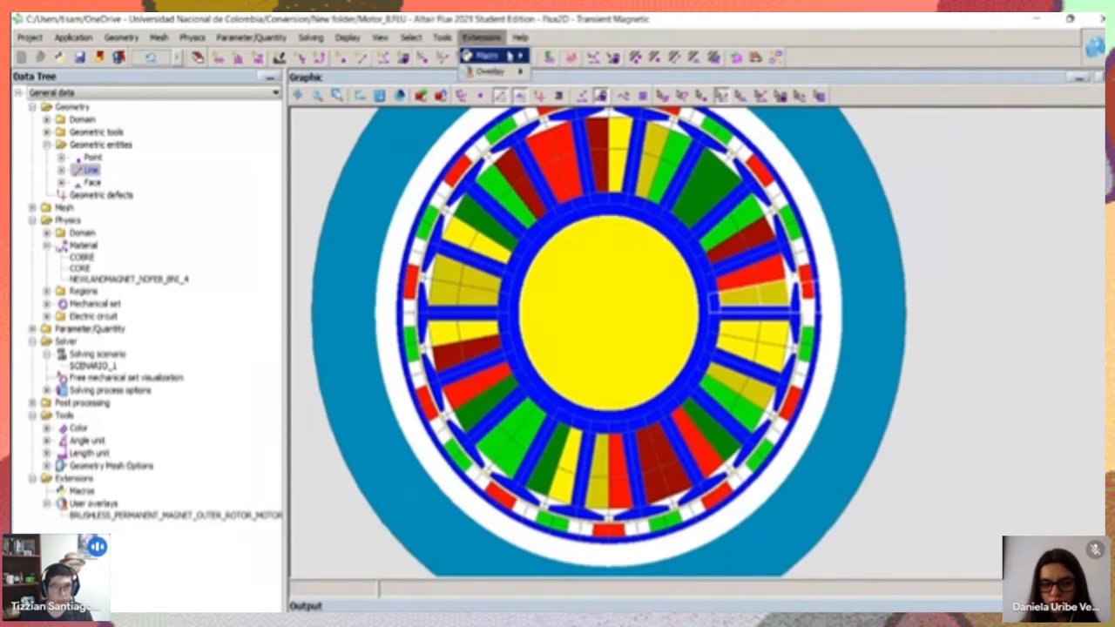
{"action": "mouse_move", "coordinate": [512, 58]}
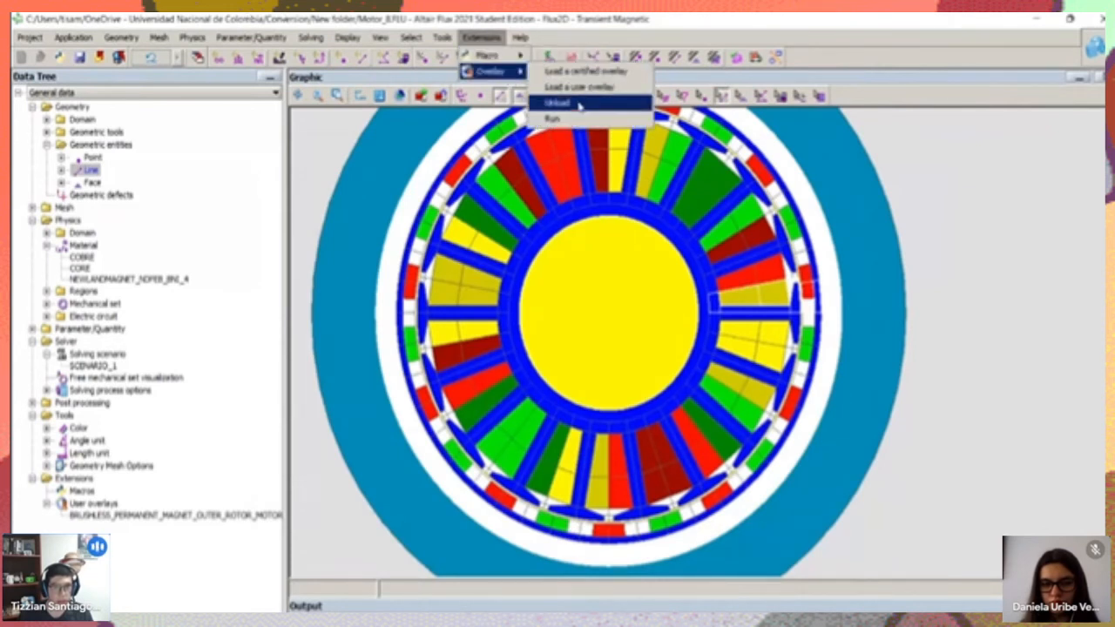
{"action": "left_click", "coordinate": [482, 38]}
{"action": "left_click", "coordinate": [482, 37]}
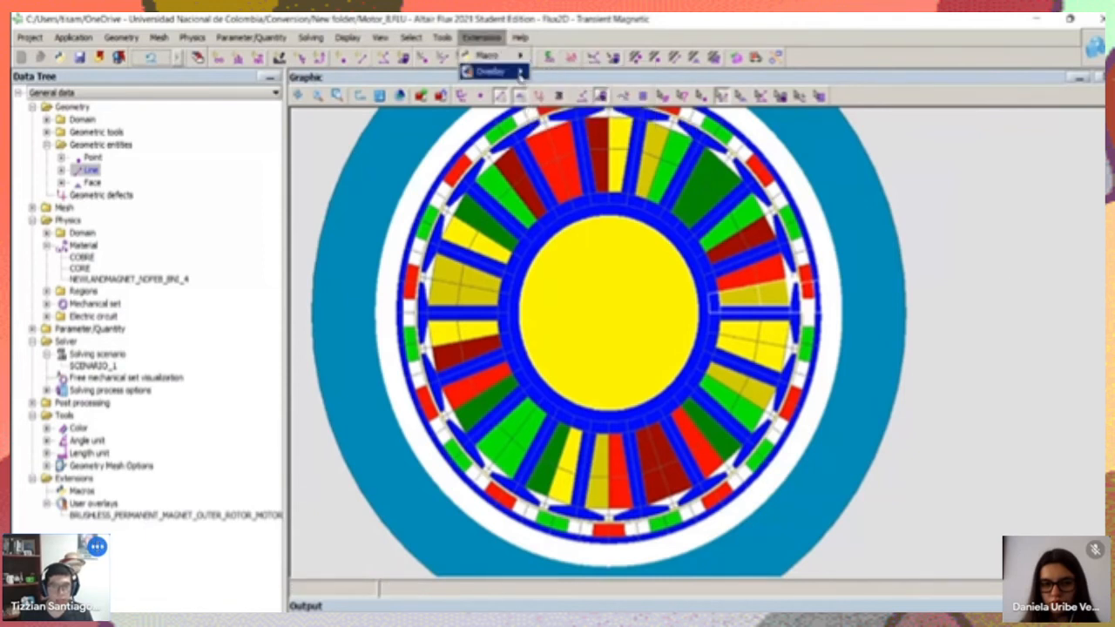
{"action": "mouse_move", "coordinate": [520, 74]}
{"action": "left_click", "coordinate": [562, 118]}
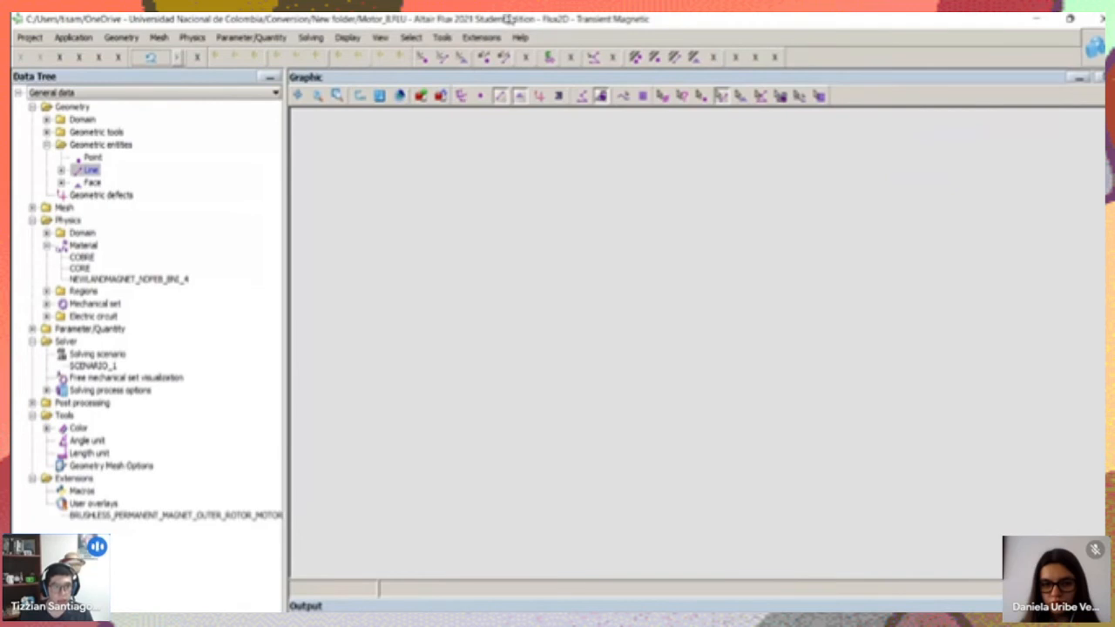
{"action": "left_click", "coordinate": [475, 38]}
{"action": "left_click", "coordinate": [1028, 169]}
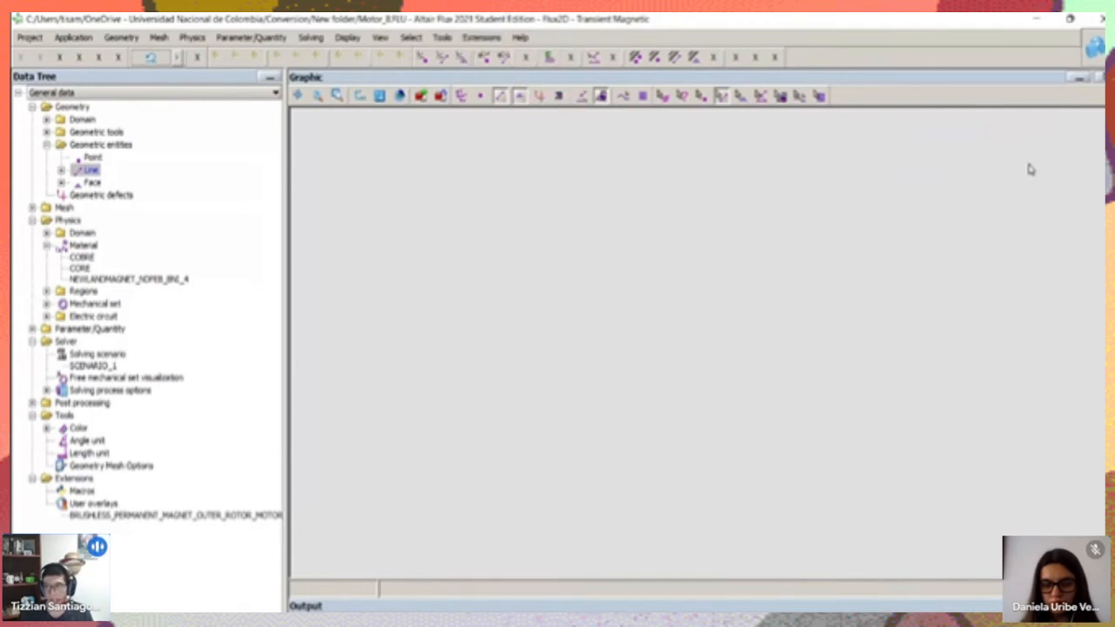
{"action": "left_click", "coordinate": [477, 38]}
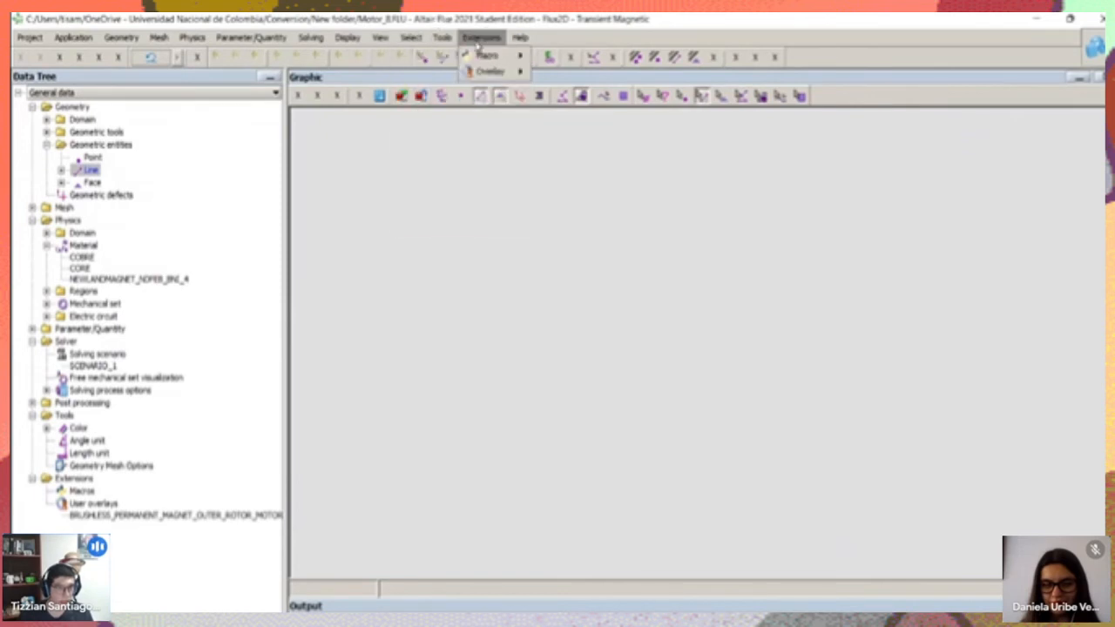
{"action": "mouse_move", "coordinate": [497, 75]}
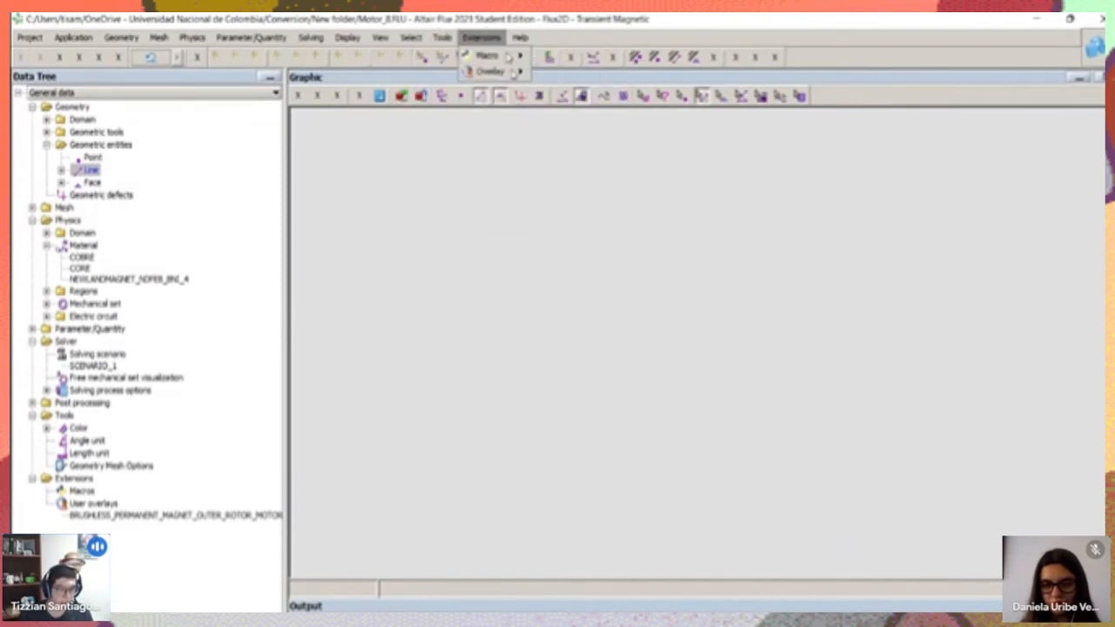
{"action": "left_click", "coordinate": [514, 302]}
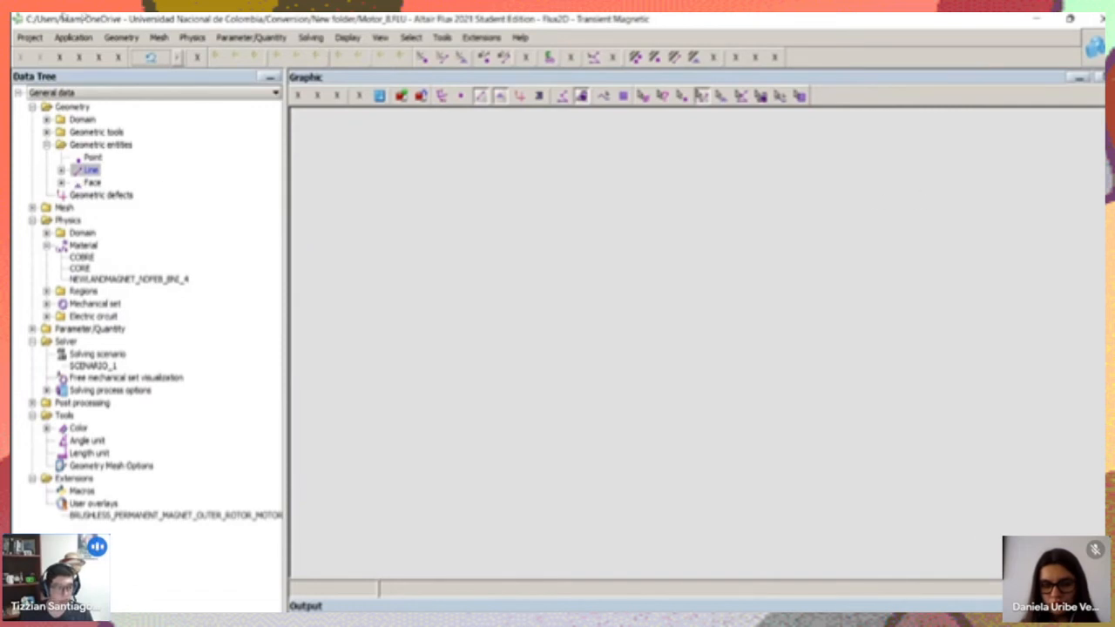
{"action": "left_click_drag", "start_coordinate": [189, 20], "coordinate": [271, 65]}
{"action": "left_click_drag", "start_coordinate": [347, 66], "coordinate": [330, 89]}
{"action": "left_click_drag", "start_coordinate": [475, 90], "coordinate": [439, 13]}
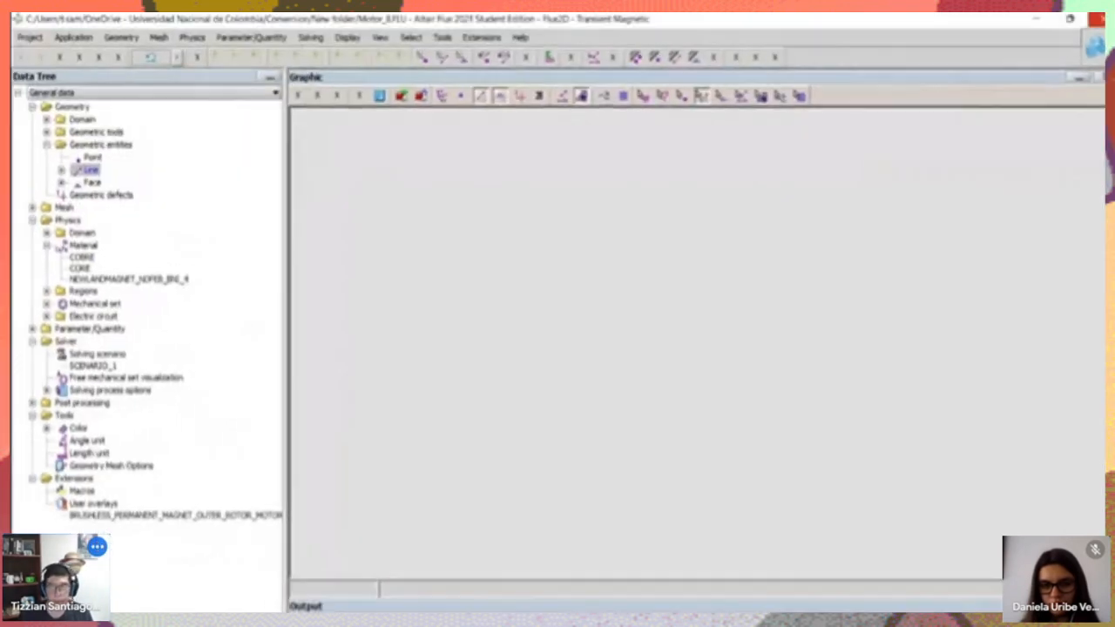
Close the project without saving its changes and reopen Motor_8.FLU from the Flux Supervisor
{"action": "left_click", "coordinate": [1096, 19]}
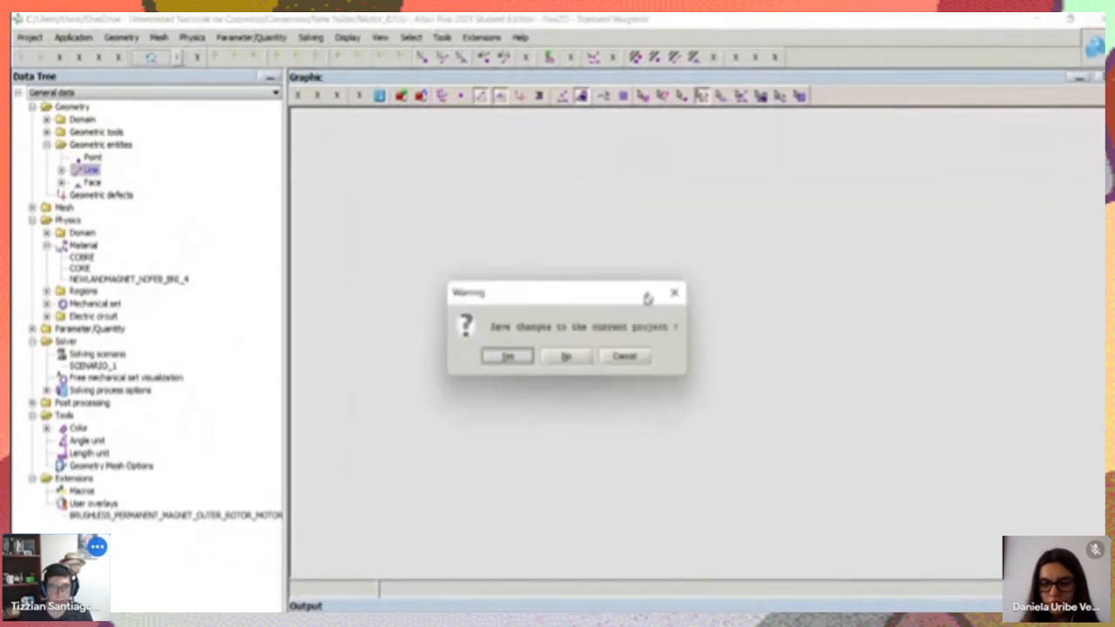
{"action": "left_click", "coordinate": [566, 361]}
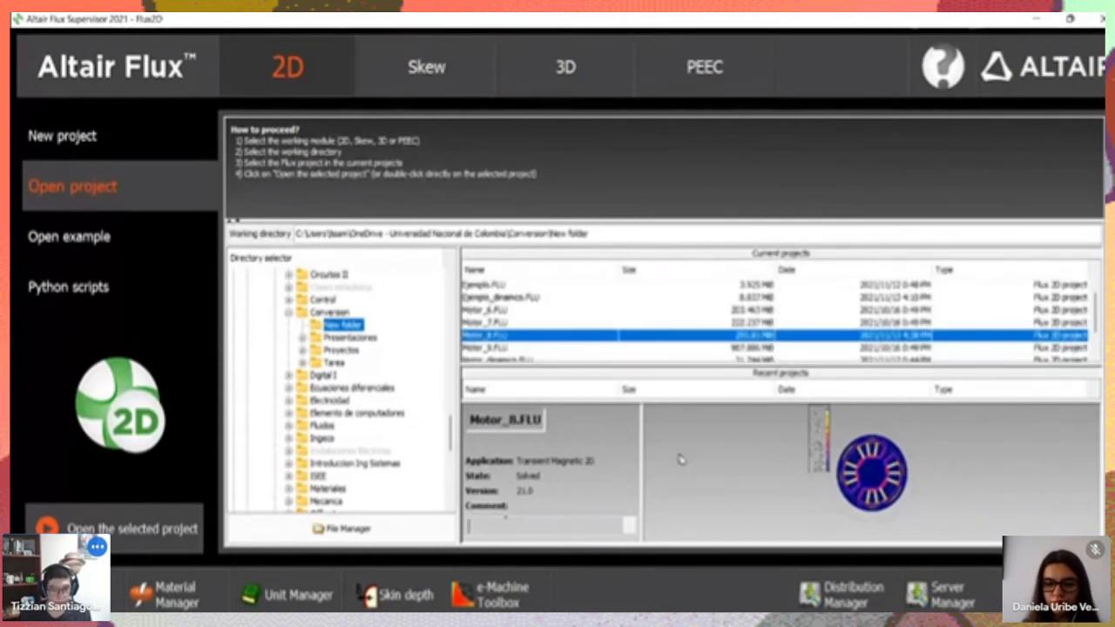
{"action": "double_click", "coordinate": [490, 340]}
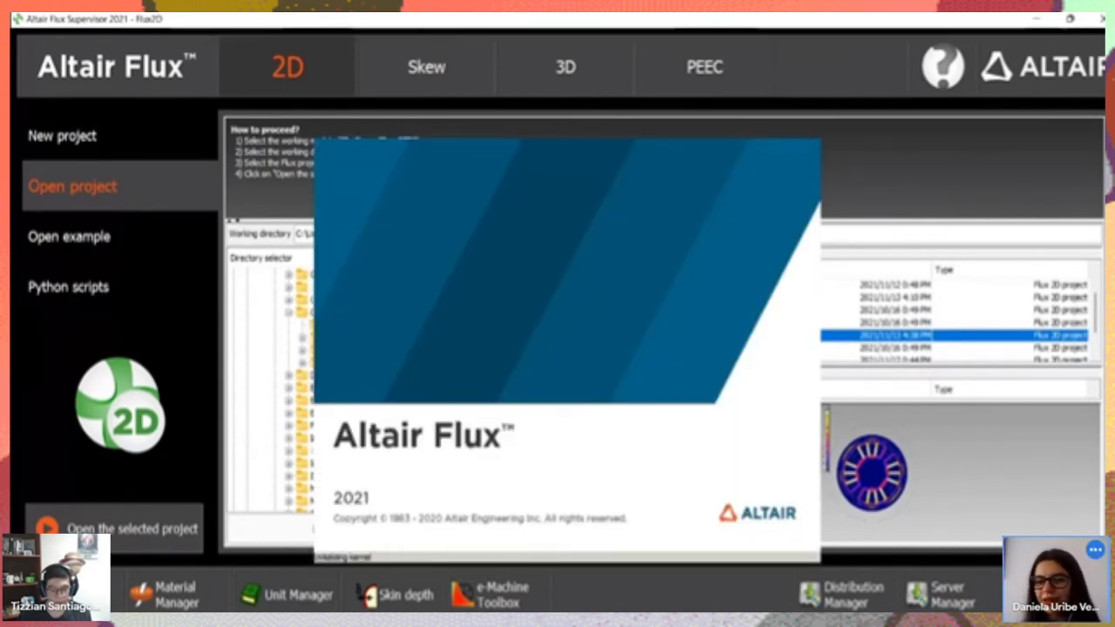
{"action": "mouse_move", "coordinate": [527, 611]}
{"action": "mouse_move", "coordinate": [527, 587]}
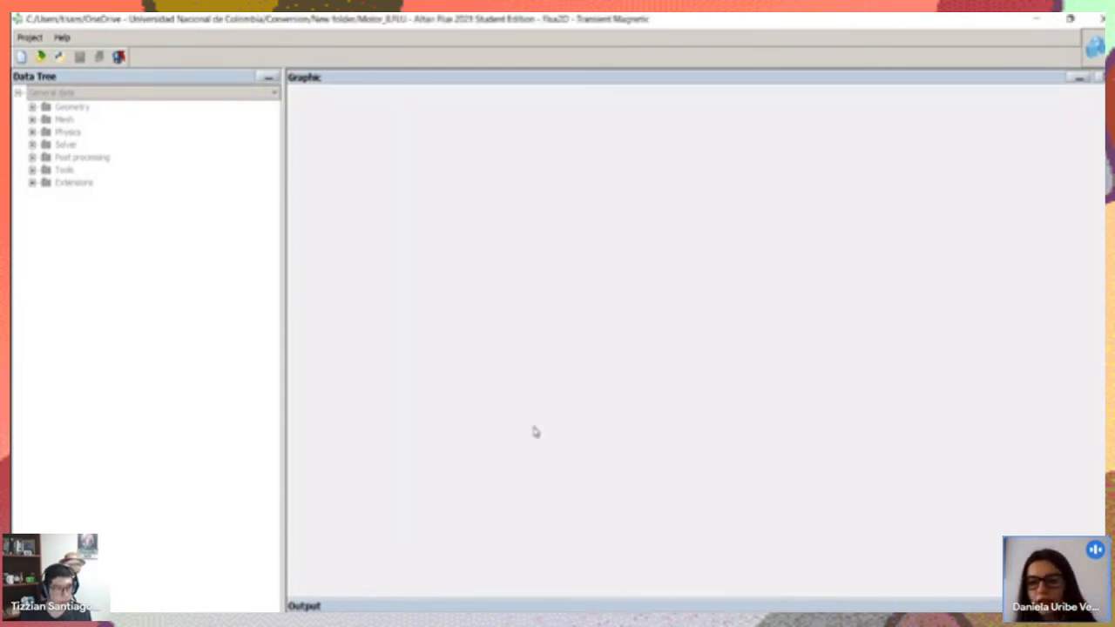
{"action": "scroll", "coordinate": [607, 292], "scroll_direction": "up", "scroll_amount": 3}
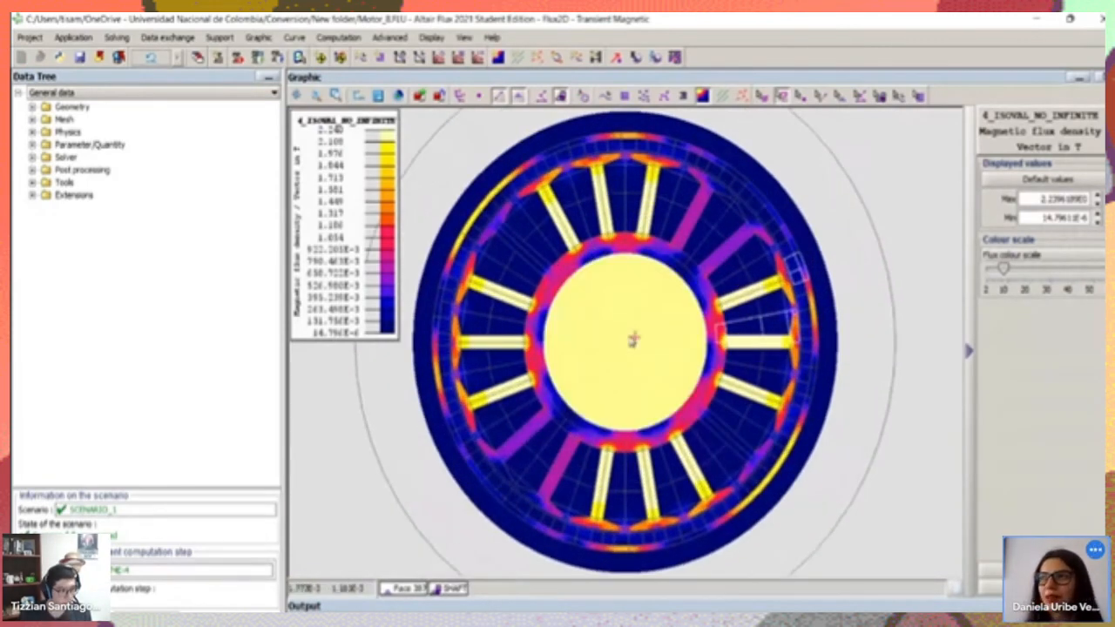
{"action": "scroll", "coordinate": [633, 337], "scroll_direction": "up", "scroll_amount": 2}
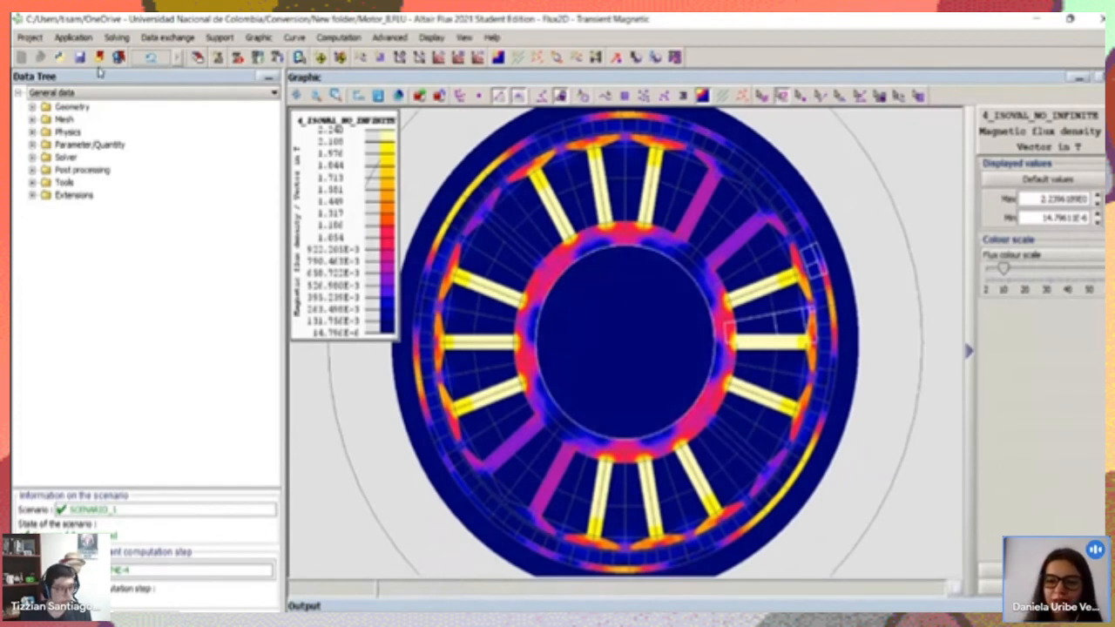
Check the current application's edit option and the Flux Supervisor's project list, and return to the motor's magnetic flux density plot
{"action": "left_click", "coordinate": [79, 38]}
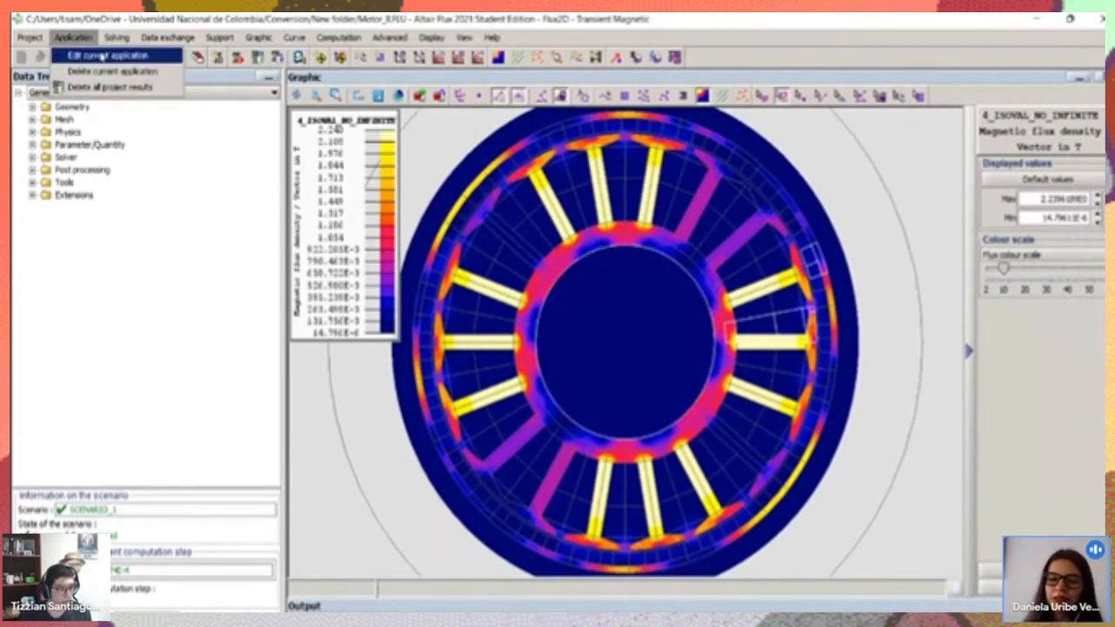
{"action": "left_click", "coordinate": [100, 54]}
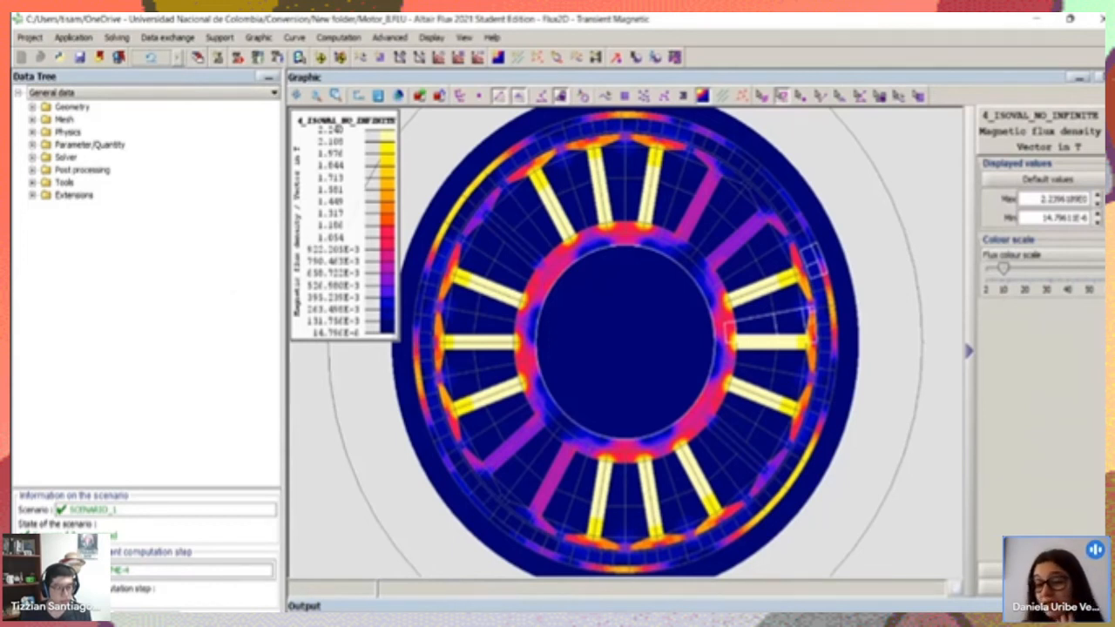
{"action": "mouse_move", "coordinate": [678, 620]}
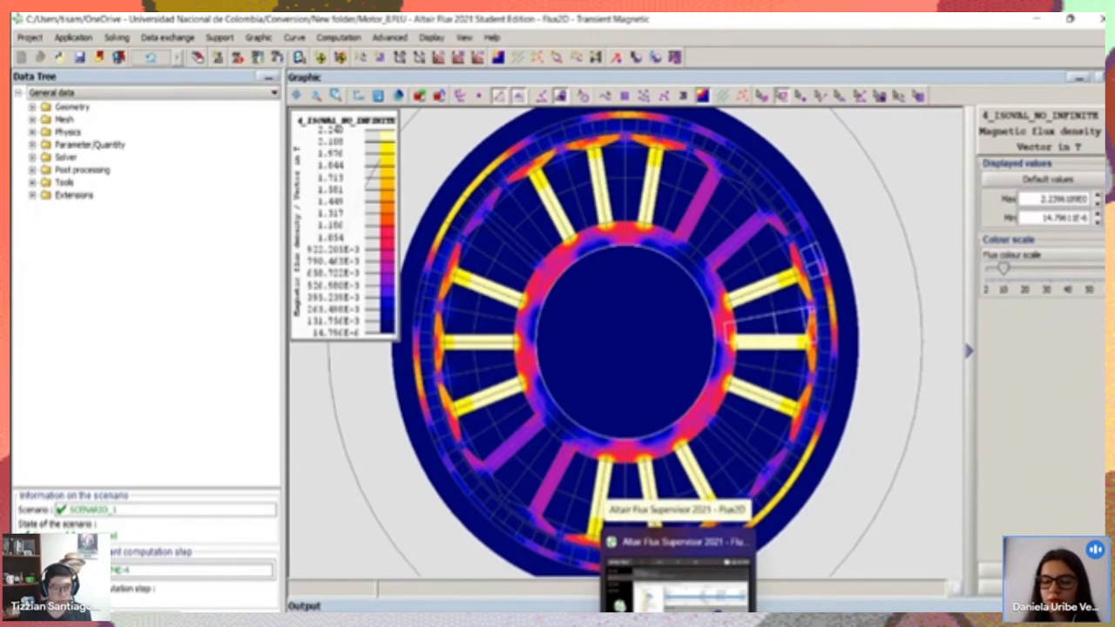
{"action": "left_click", "coordinate": [677, 570]}
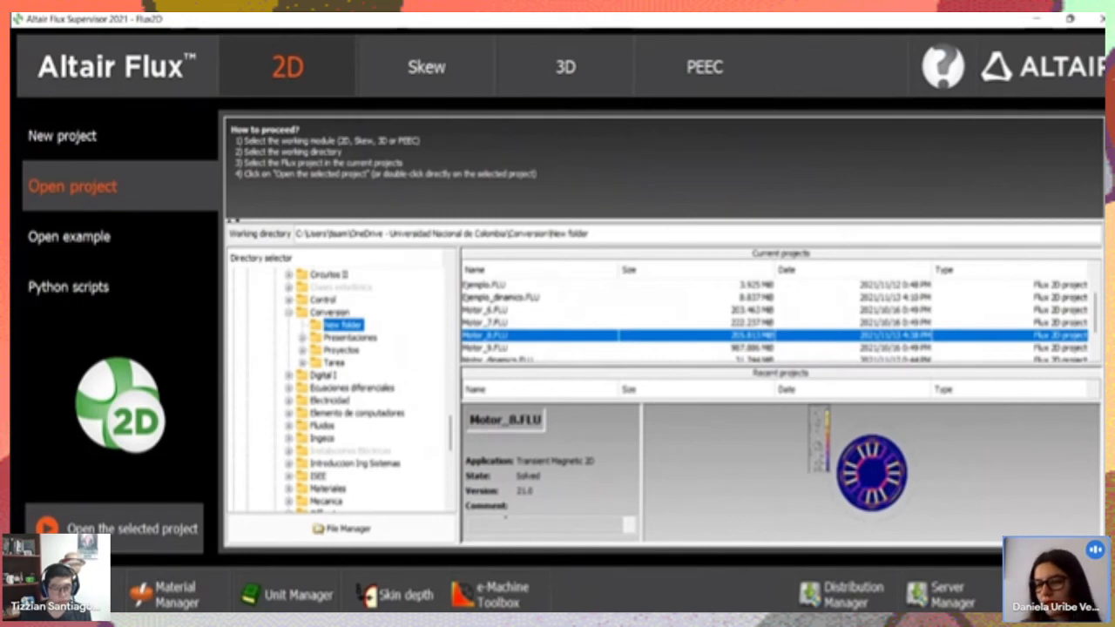
{"action": "key", "text": "alt+Tab"}
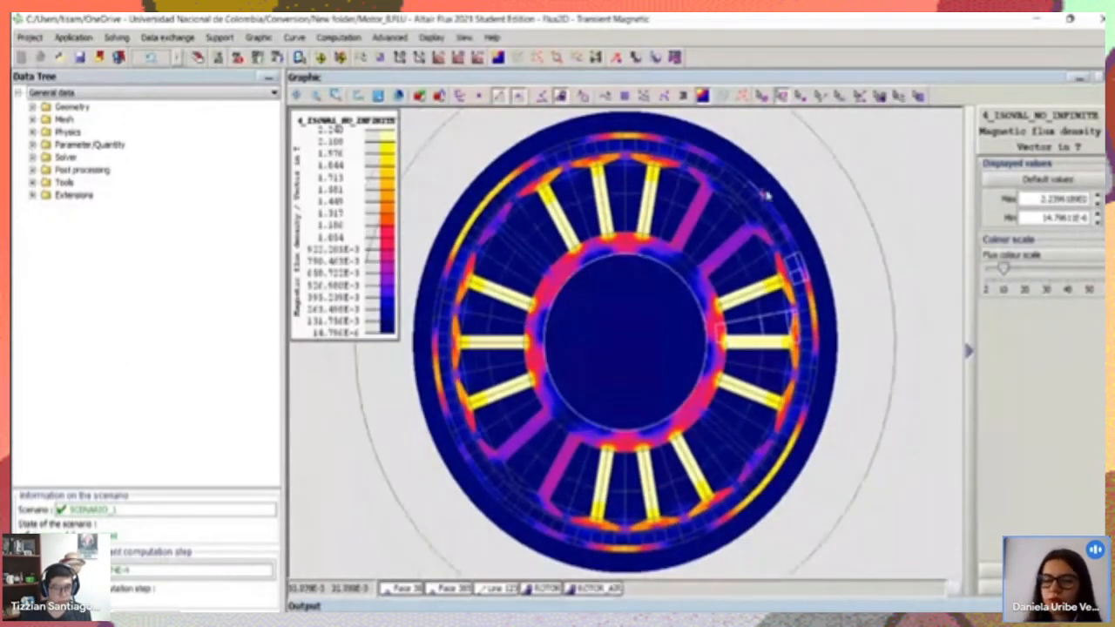
{"action": "scroll", "coordinate": [685, 318], "scroll_direction": "up", "scroll_amount": 2}
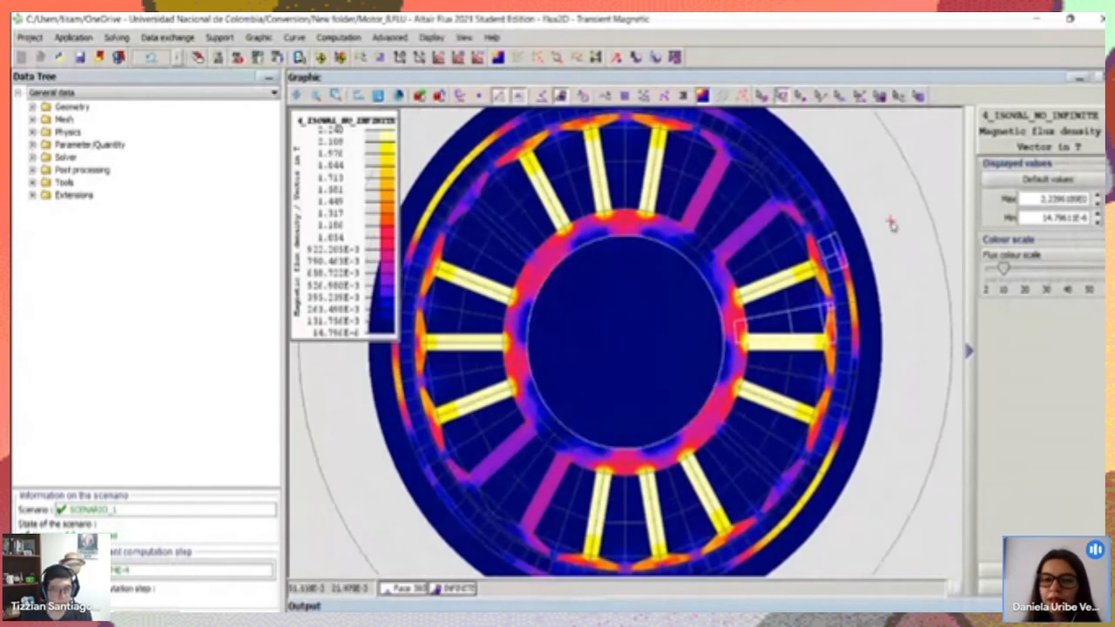